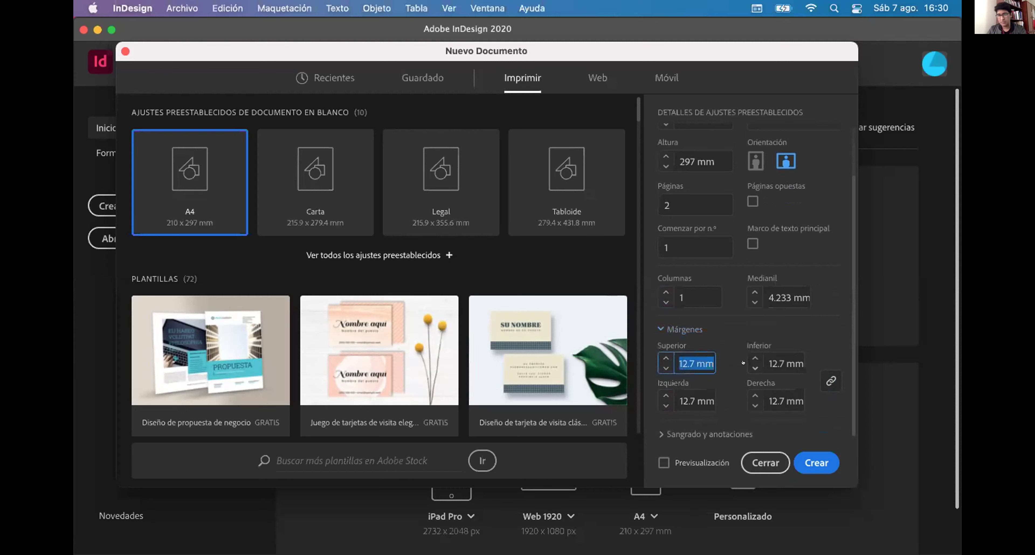
# Step: Create the A3 landscape document with all four margins at 20 mm and close it again
pyautogui.write('10')
pyautogui.click(678, 393)
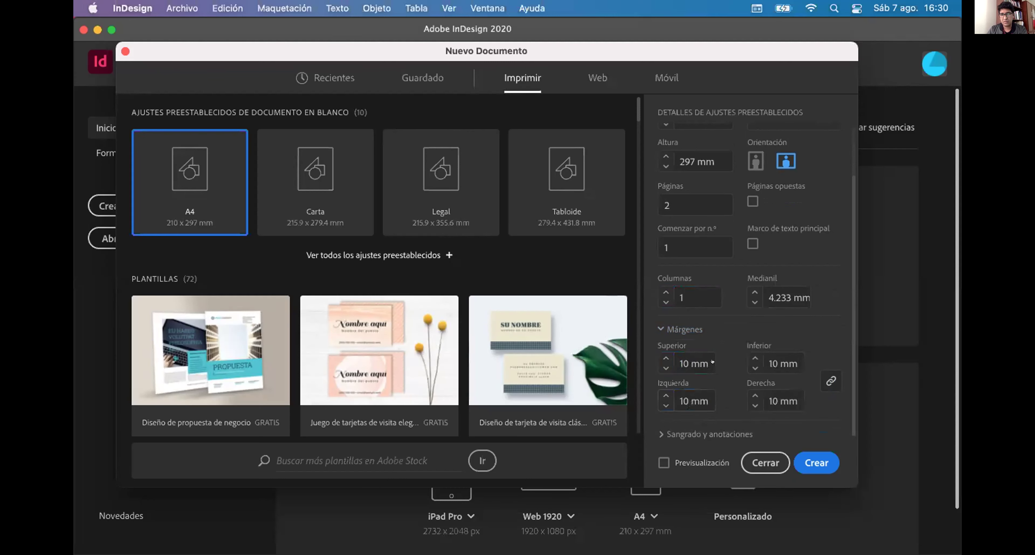
pyautogui.click(829, 381)
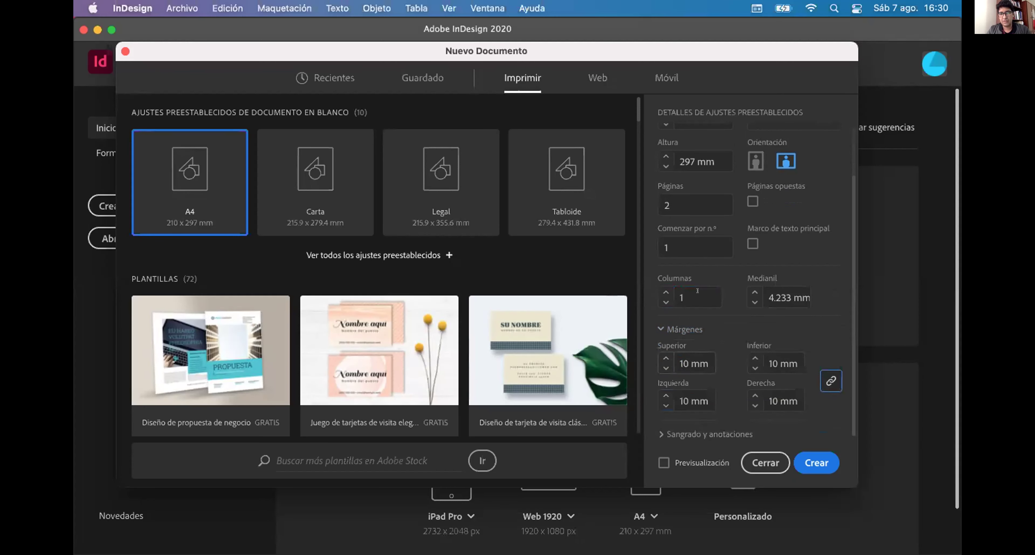
pyautogui.click(709, 358)
pyautogui.write('20')
pyautogui.press('Escape')
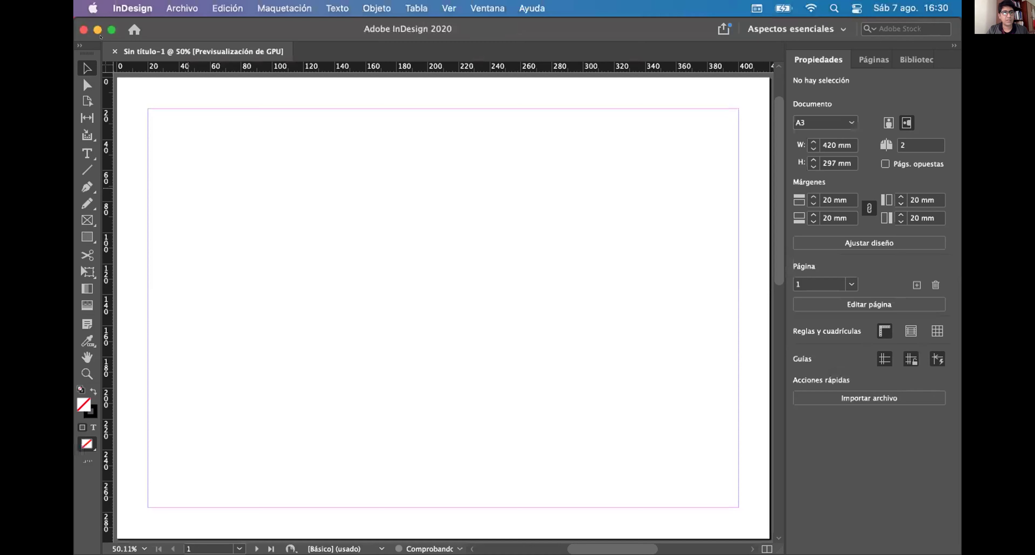
pyautogui.click(115, 51)
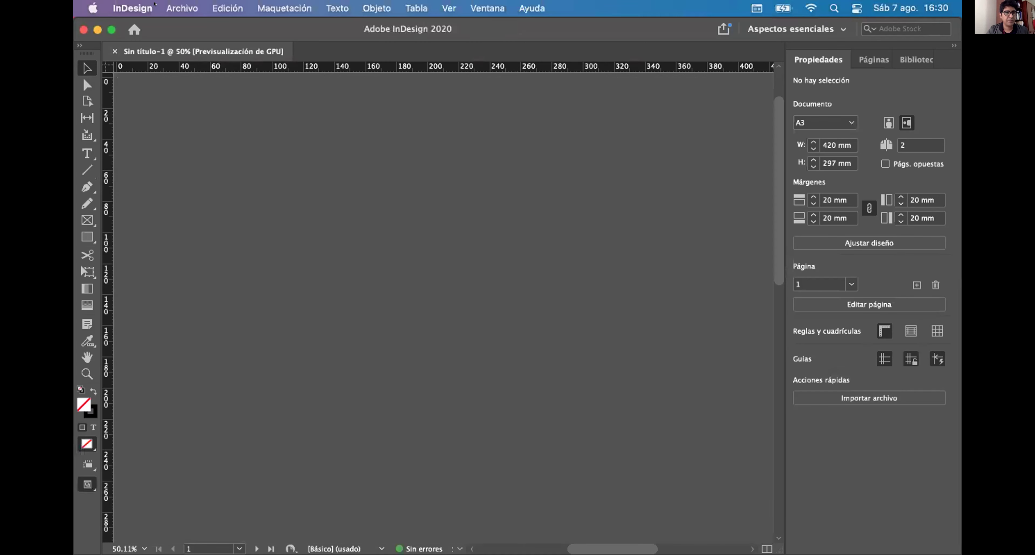
# Step: Start a new document from the recent custom 420 x 297 mm preset and set all four margins to 20 mm
pyautogui.click(182, 8)
pyautogui.moveTo(234, 25)
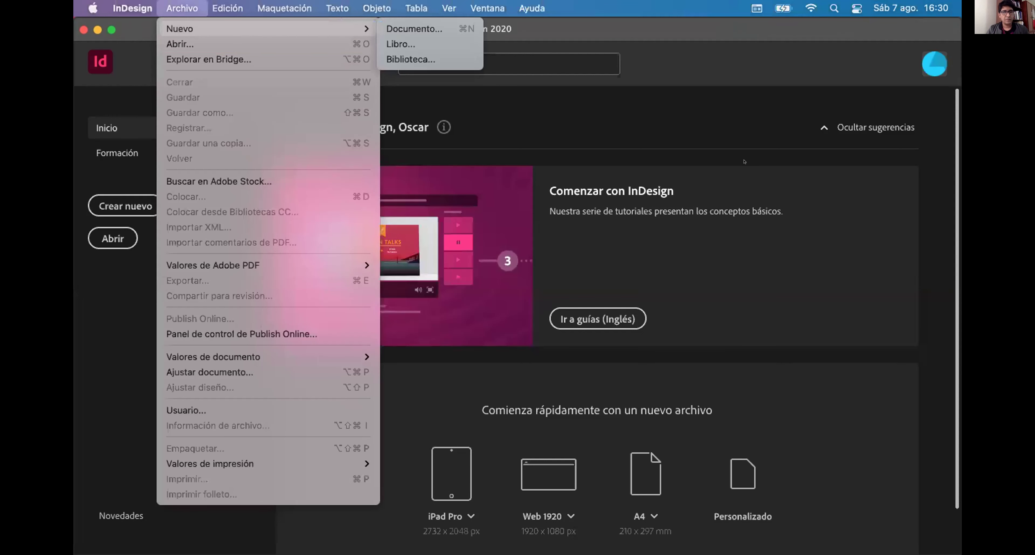
pyautogui.click(133, 204)
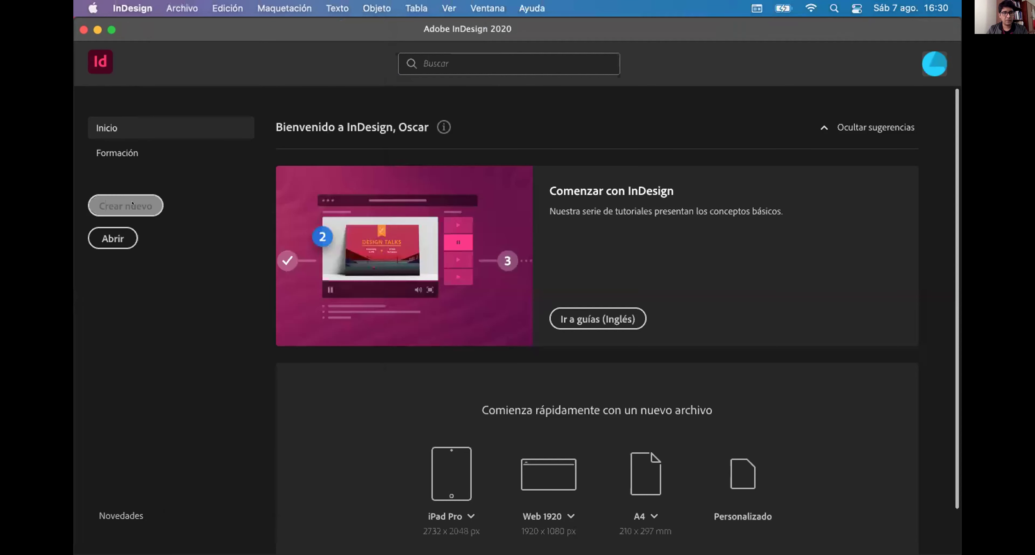
pyautogui.click(133, 204)
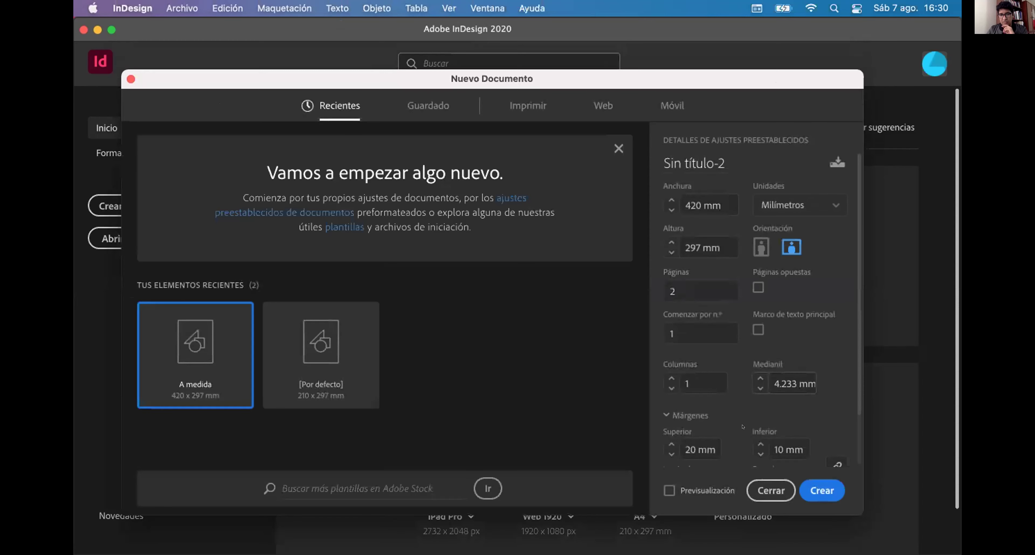
pyautogui.scroll(-3, 743, 427)
pyautogui.click(711, 391)
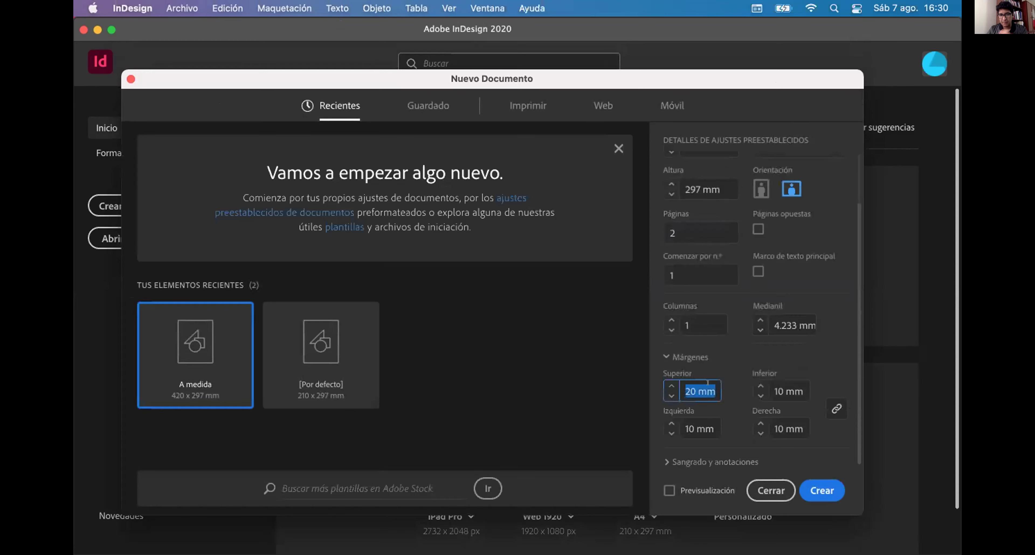
pyautogui.write('20')
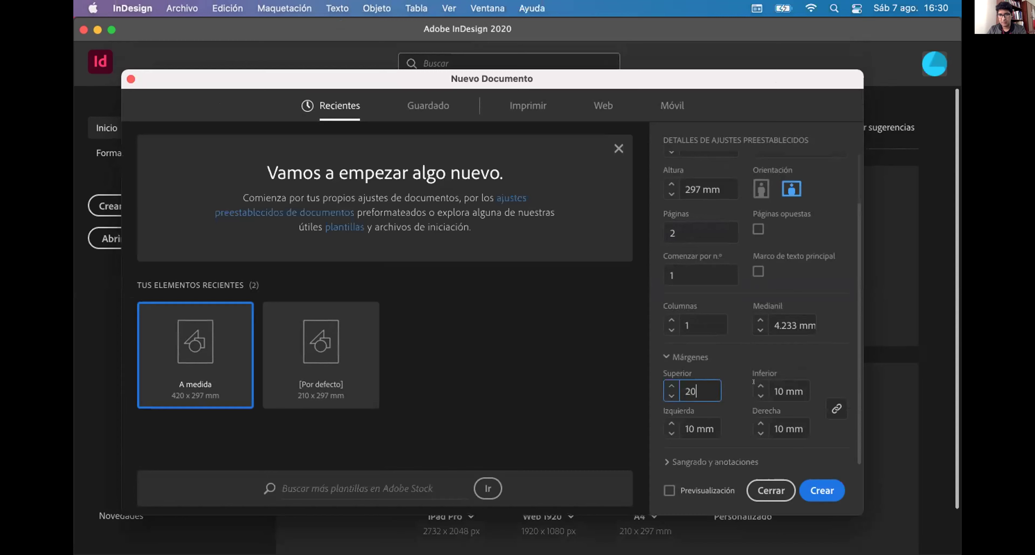
pyautogui.press('Tab')
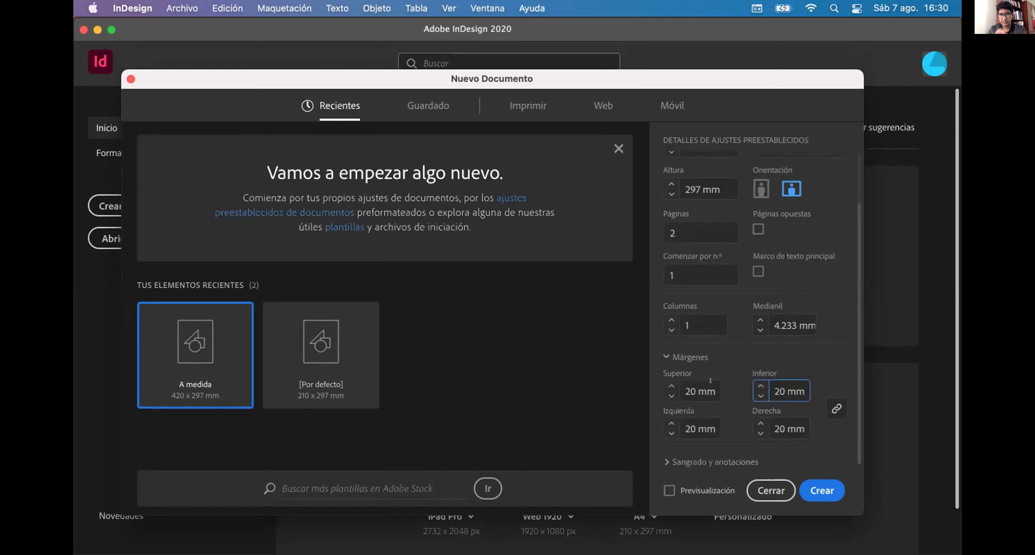
# Step: Set the page layout to 4 columns with a 20 mm gutter
pyautogui.click(700, 317)
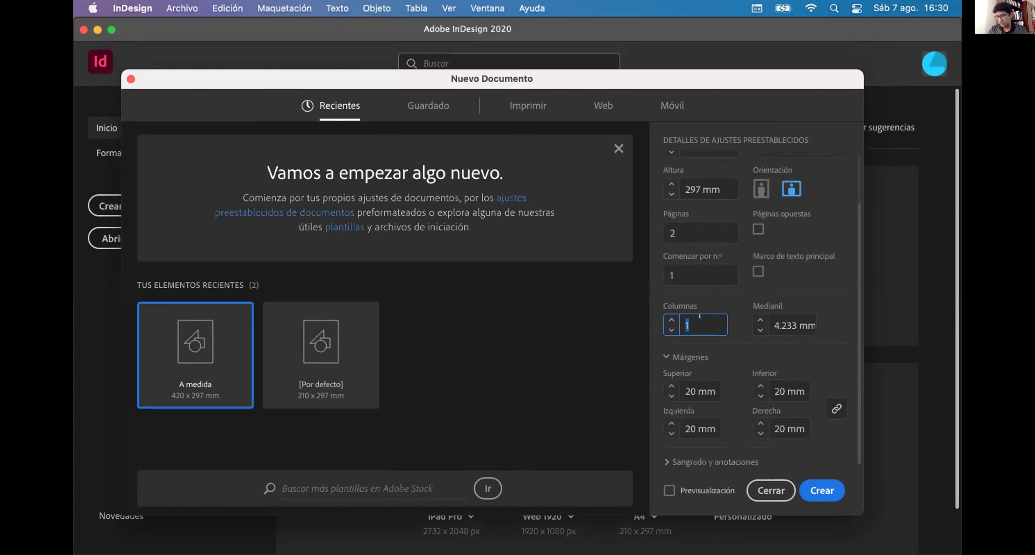
pyautogui.write('4')
pyautogui.click(788, 326)
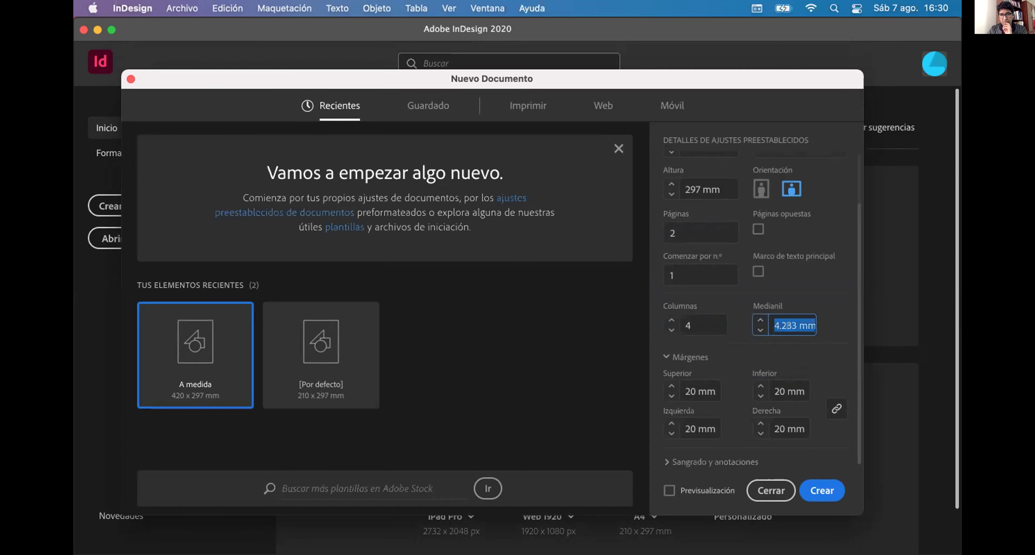
pyautogui.write('20 mm')
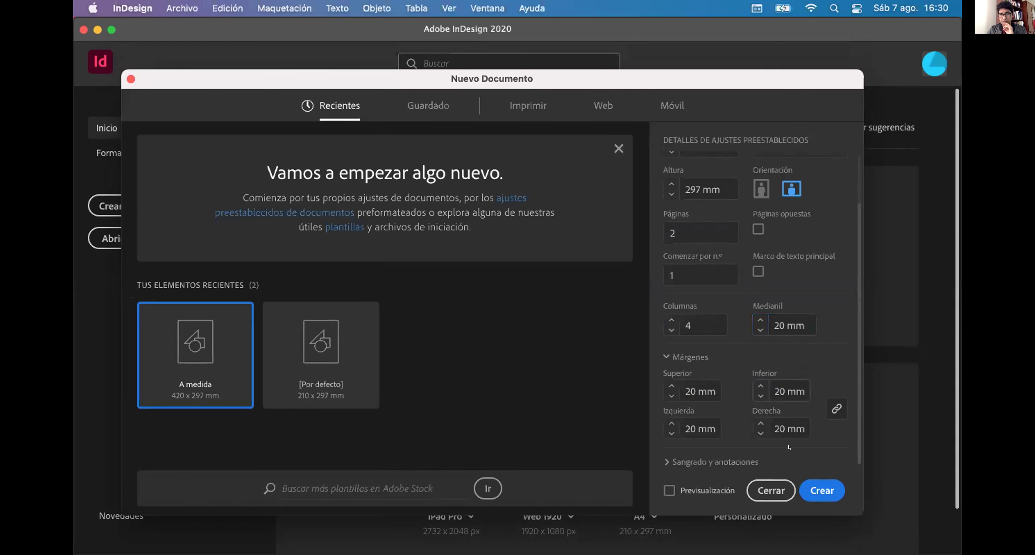
pyautogui.click(789, 391)
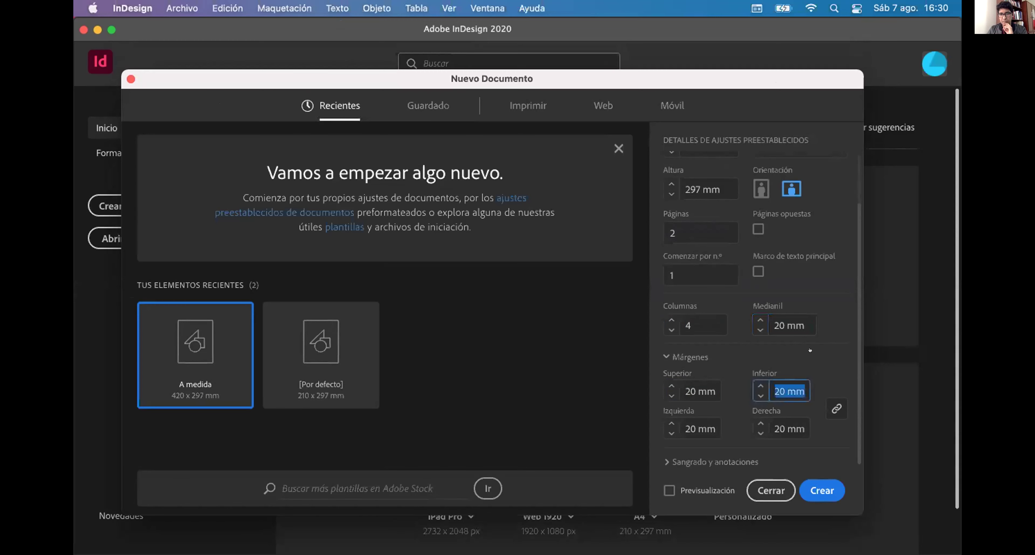
pyautogui.click(797, 333)
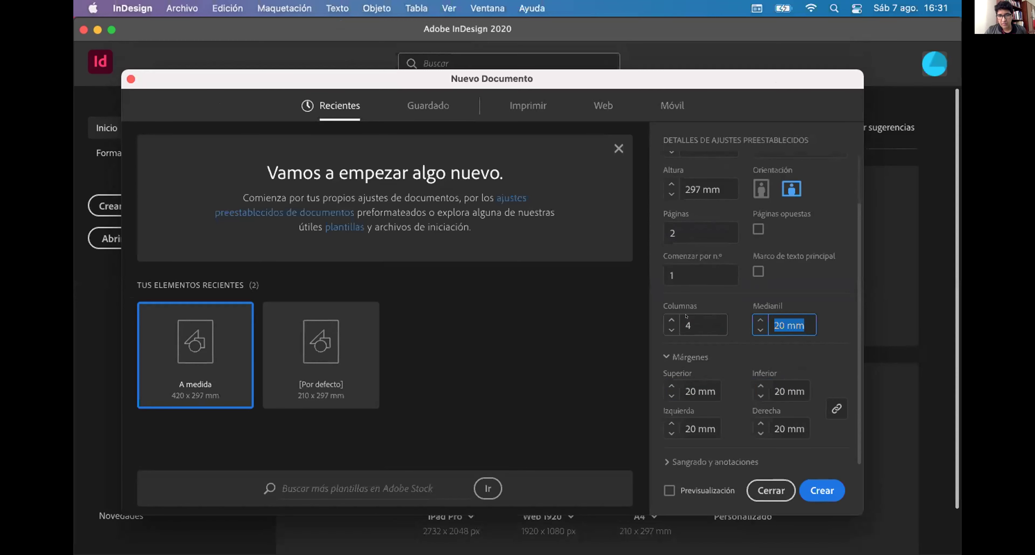
# Step: Change the number of columns to 3 and create the document
pyautogui.click(677, 315)
pyautogui.write('3')
pyautogui.press('Tab')
pyautogui.click(812, 494)
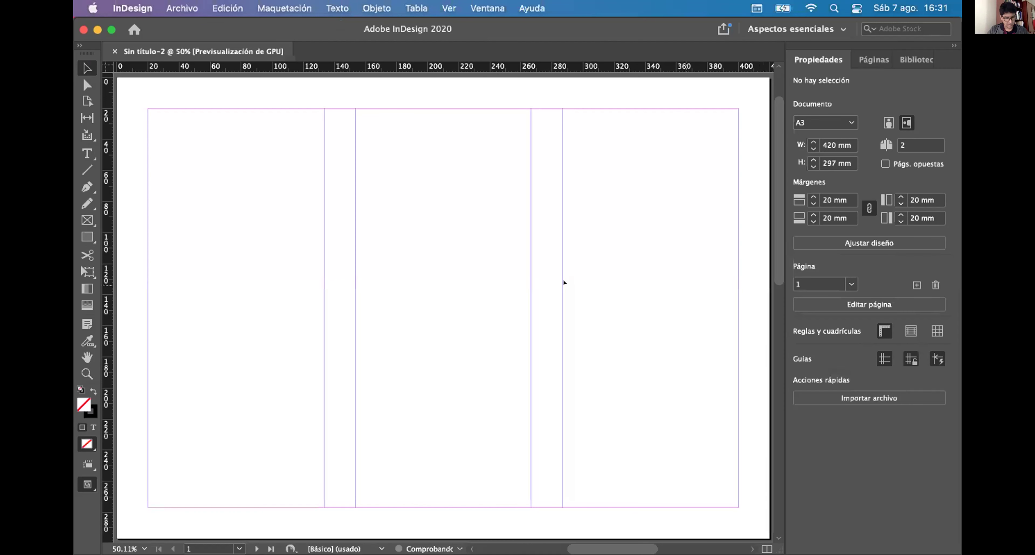
# Step: Examine the column, gutter and margin guides on both pages of the new document
pyautogui.scroll(-2, 564, 270)
pyautogui.scroll(1, 597, 188)
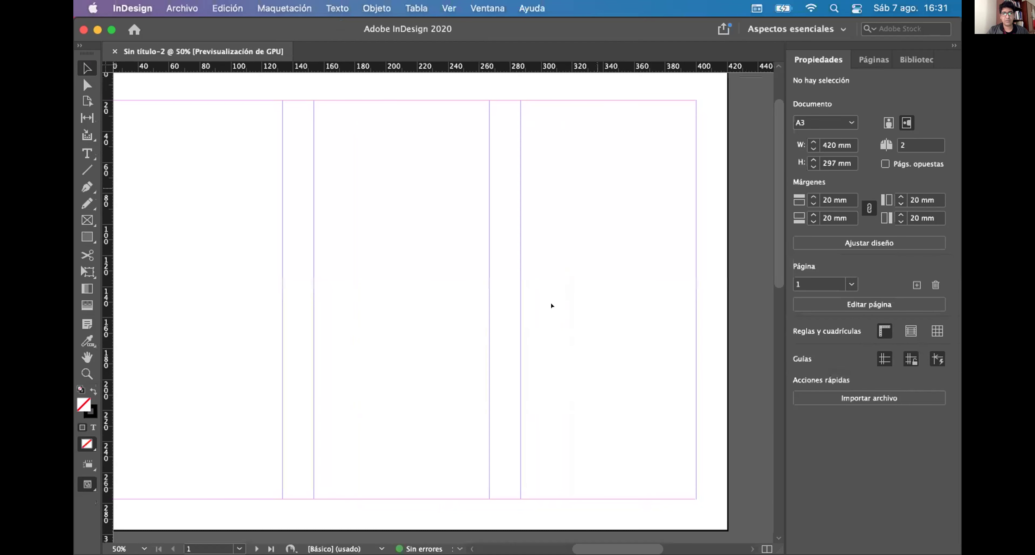
pyautogui.press('super+minus')
pyautogui.scroll(1, 430, 192)
pyautogui.scroll(-1, 441, 203)
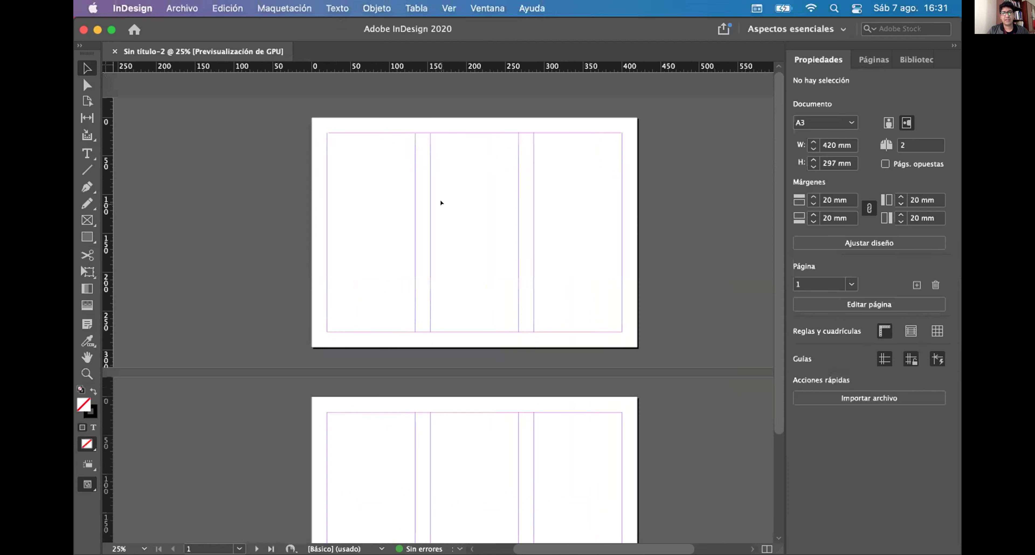
pyautogui.scroll(1, 487, 137)
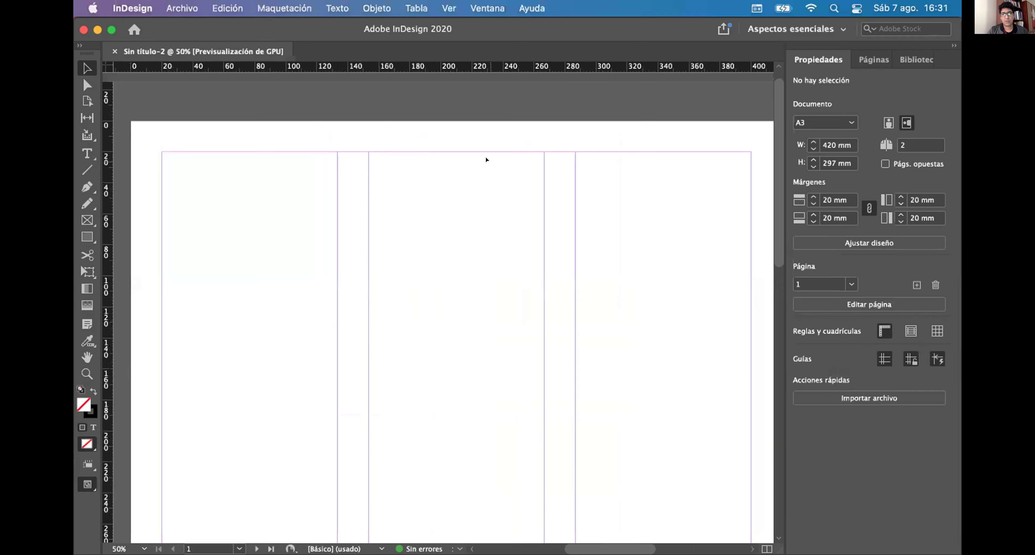
pyautogui.scroll(-1, 487, 160)
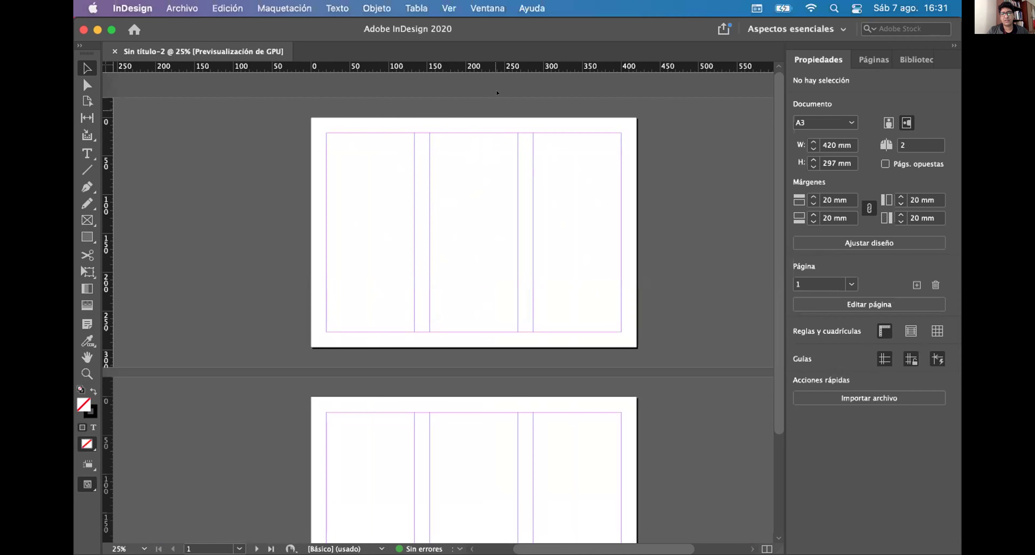
pyautogui.hscroll(2, 485, 181)
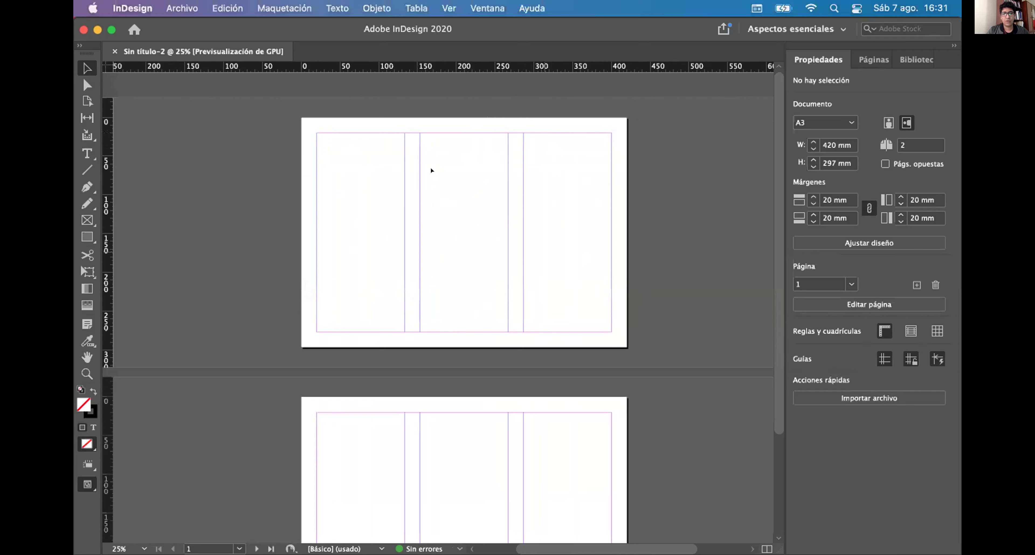
pyautogui.hscroll(2, 496, 117)
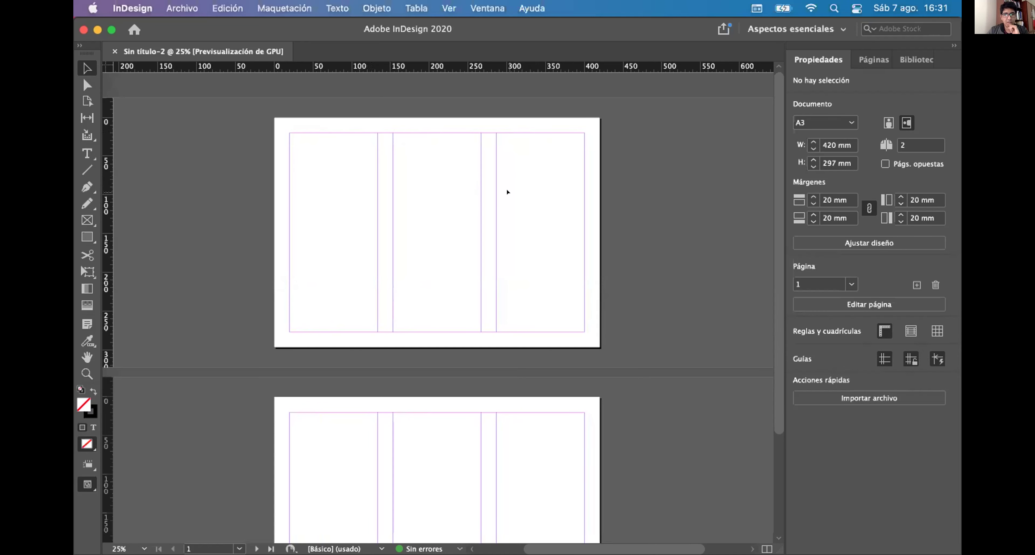
# Step: Switch to Photoshop and open the new document settings at the width and height values
pyautogui.moveTo(77, 181)
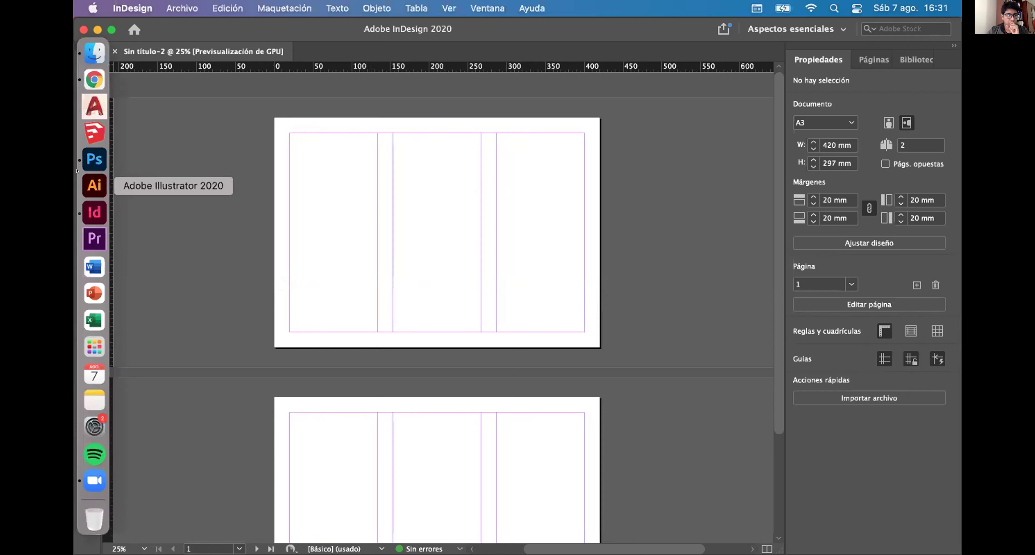
pyautogui.click(87, 151)
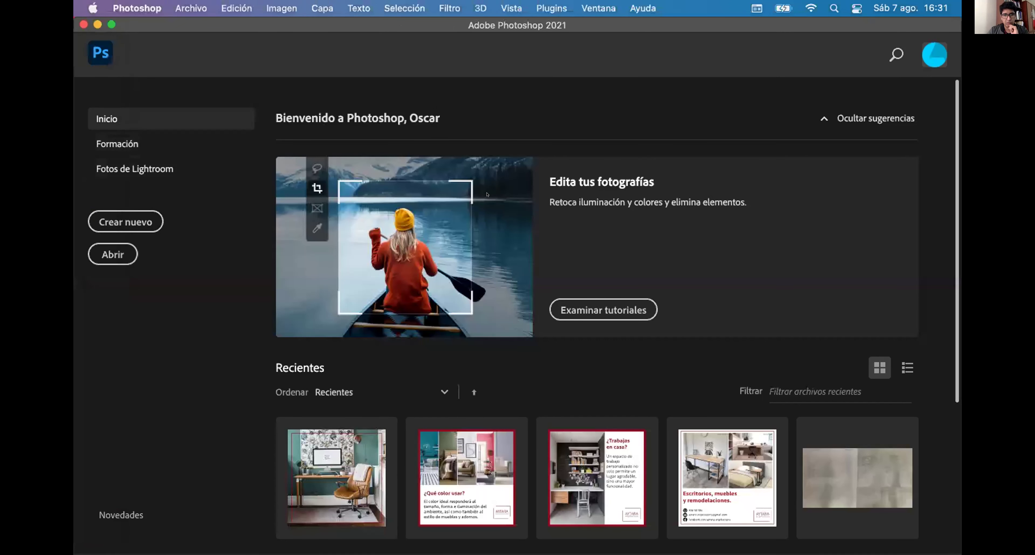
pyautogui.click(135, 218)
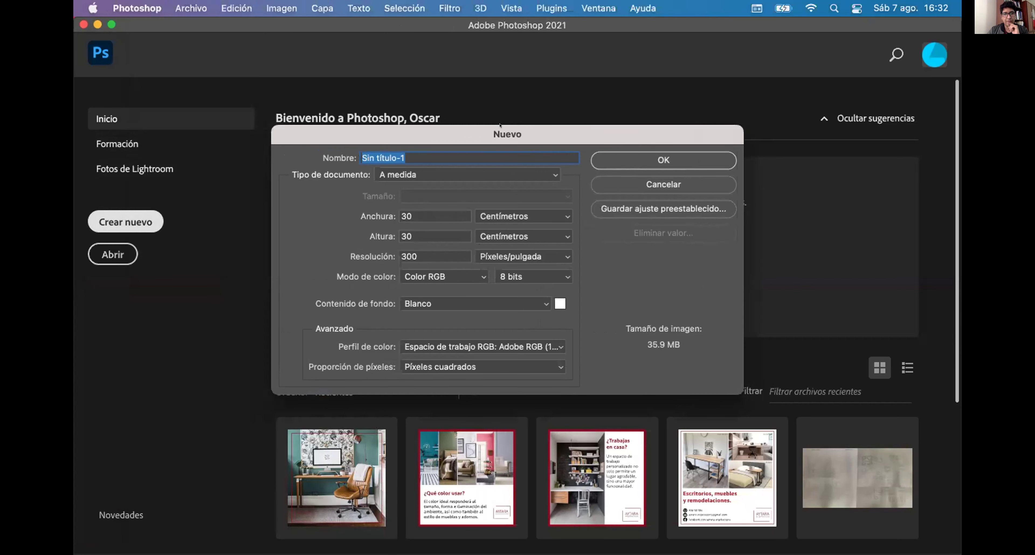
pyautogui.press('Tab')
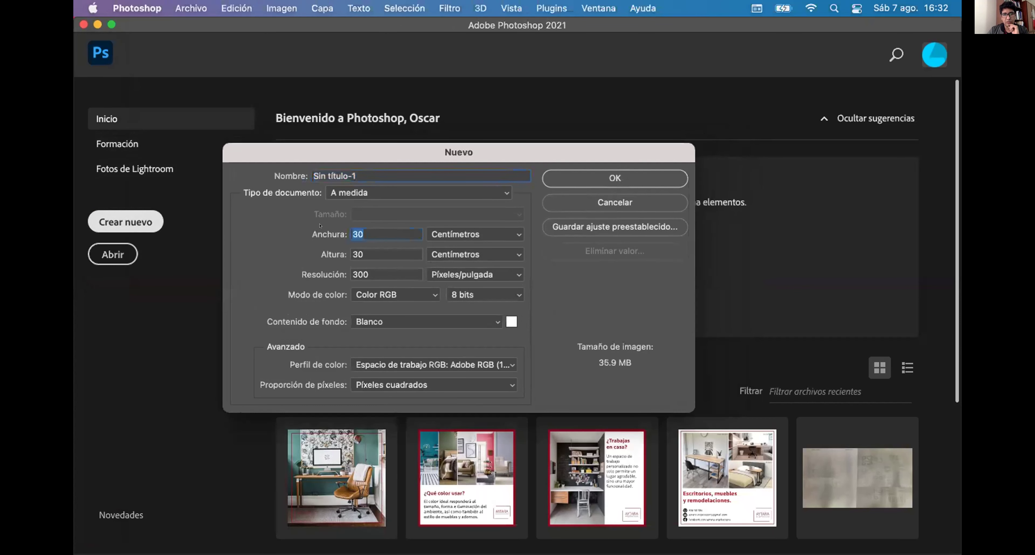
pyautogui.press('Tab')
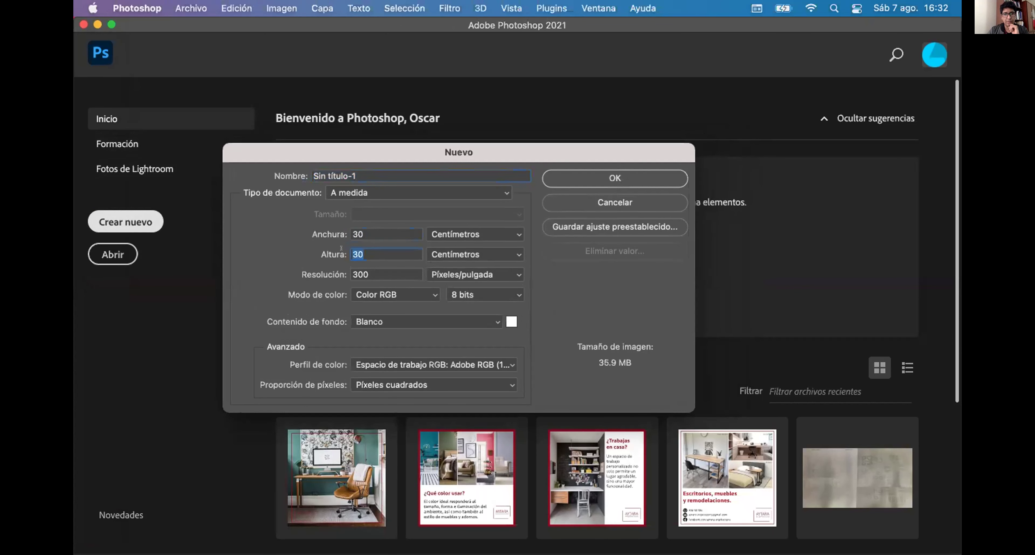
# Step: Examine the measurement units available for the new document's width and height, keeping centimetres
pyautogui.click(455, 232)
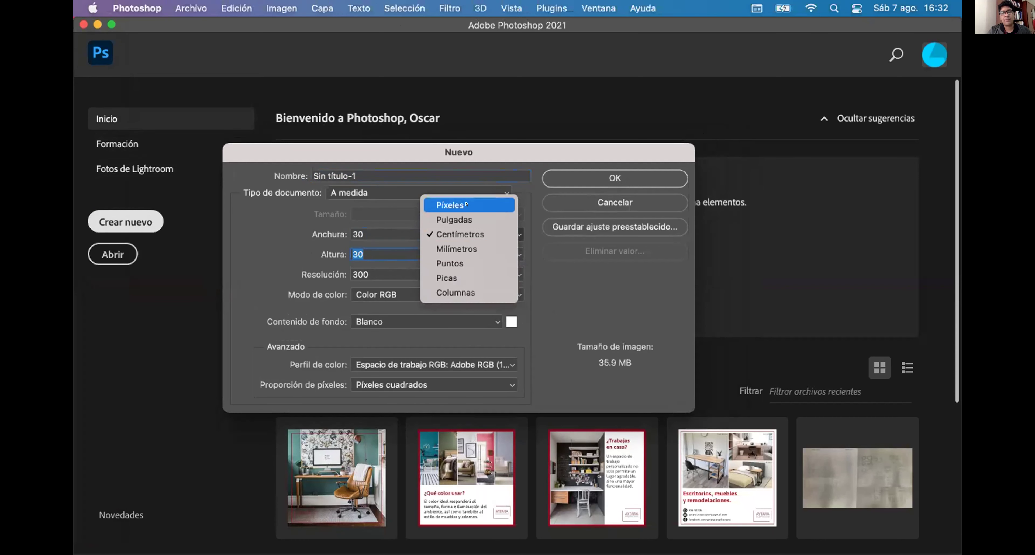
pyautogui.click(552, 259)
pyautogui.hotkey('shift', 'Tab')
pyautogui.press('Tab')
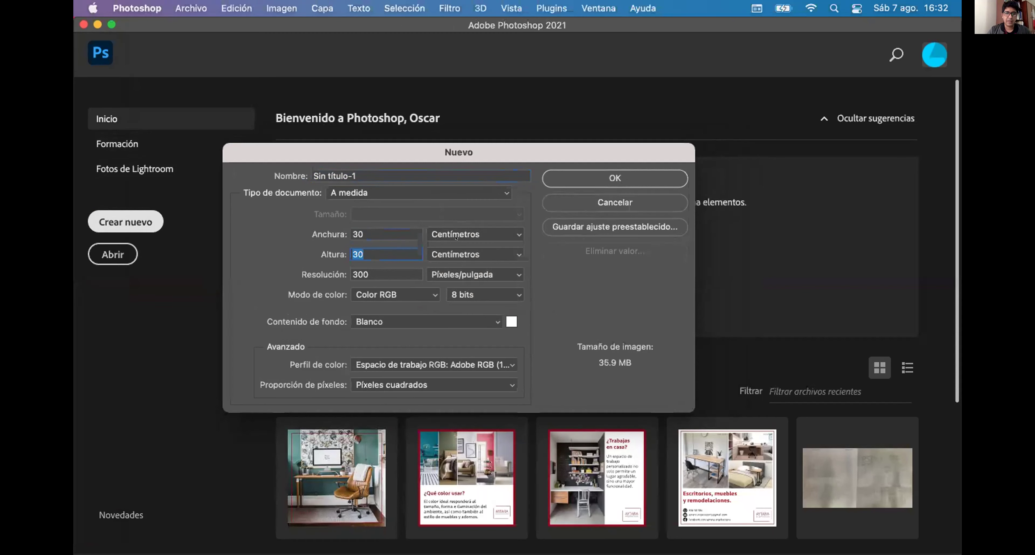
pyautogui.hotkey('shift', 'Tab')
pyautogui.press('Tab')
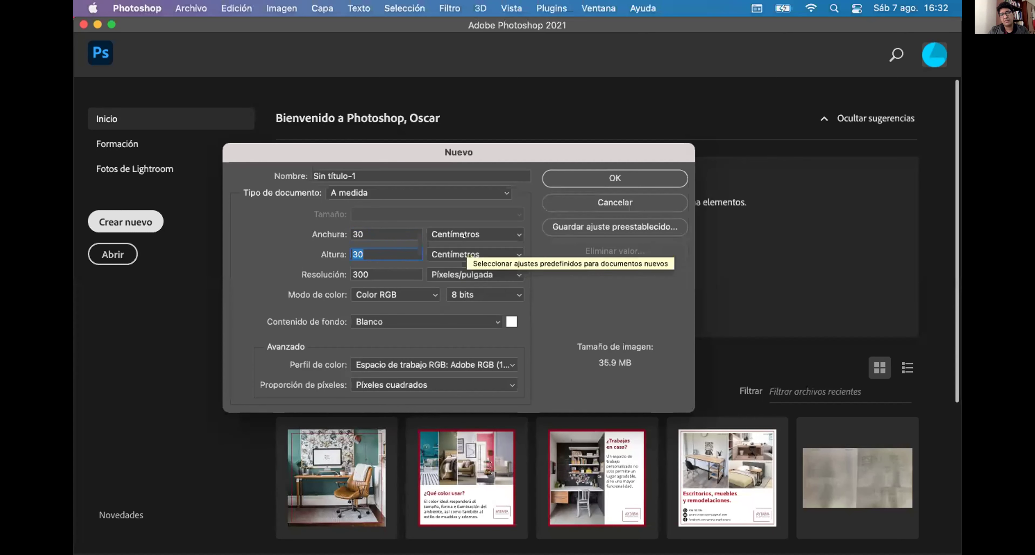
pyautogui.click(474, 235)
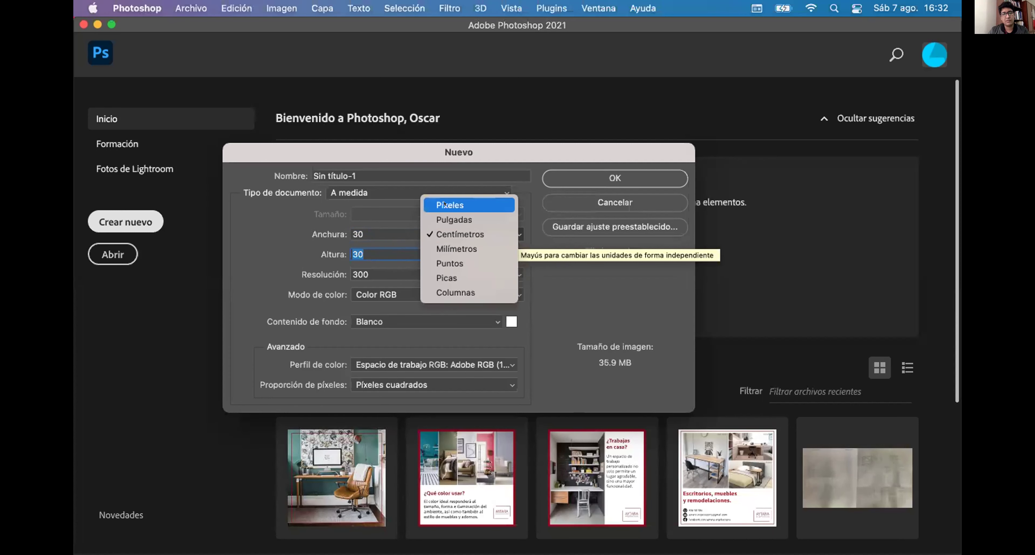
pyautogui.click(457, 234)
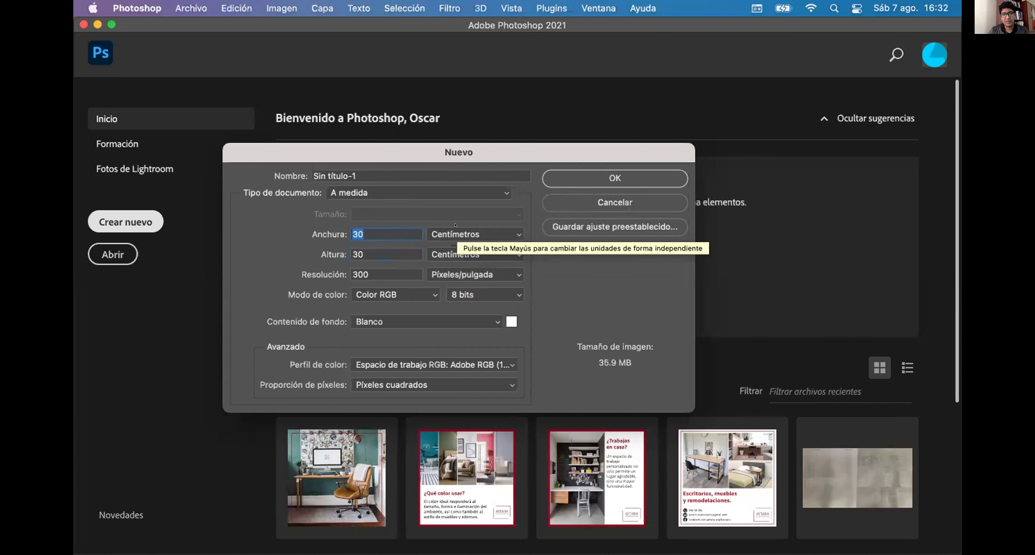
pyautogui.click(457, 234)
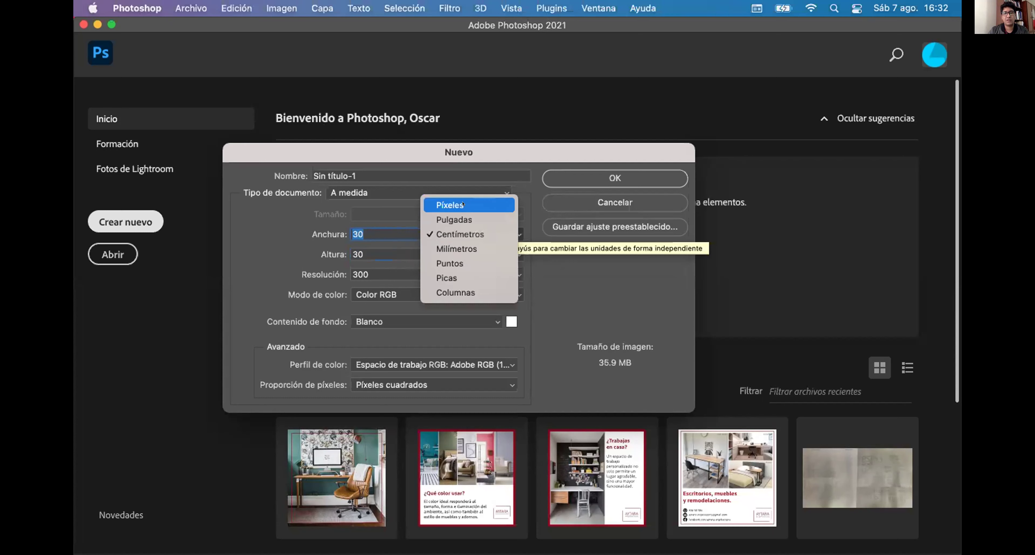
pyautogui.click(485, 237)
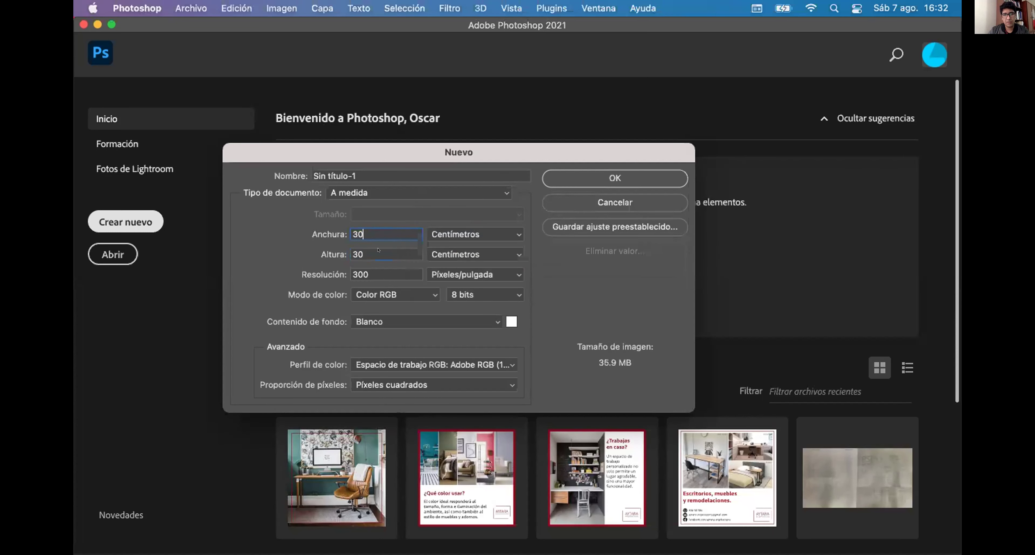
# Step: Examine the resolution setting and its available units, keeping 300 pixels per inch
pyautogui.press('Tab')
pyautogui.doubleClick(367, 279)
pyautogui.click(463, 274)
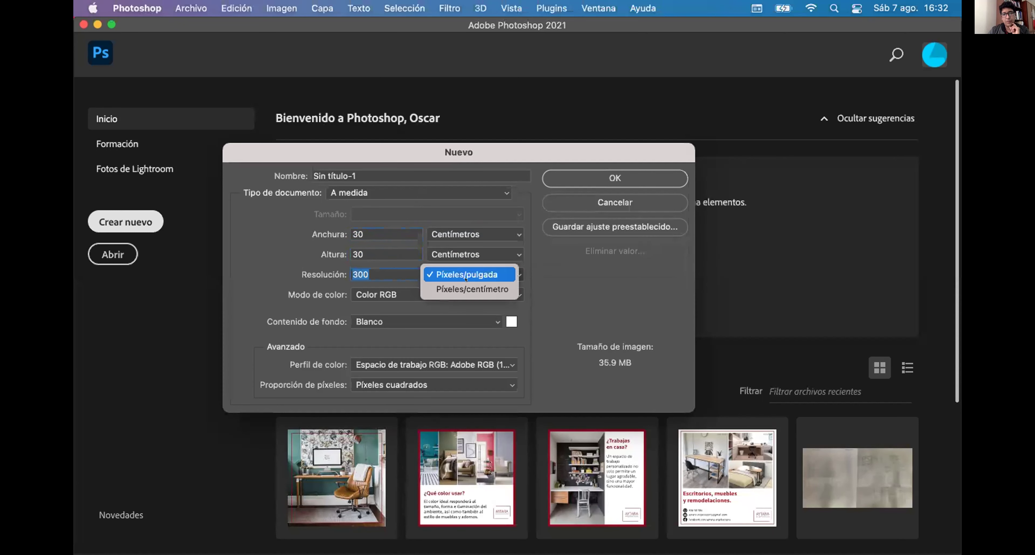
pyautogui.click(467, 274)
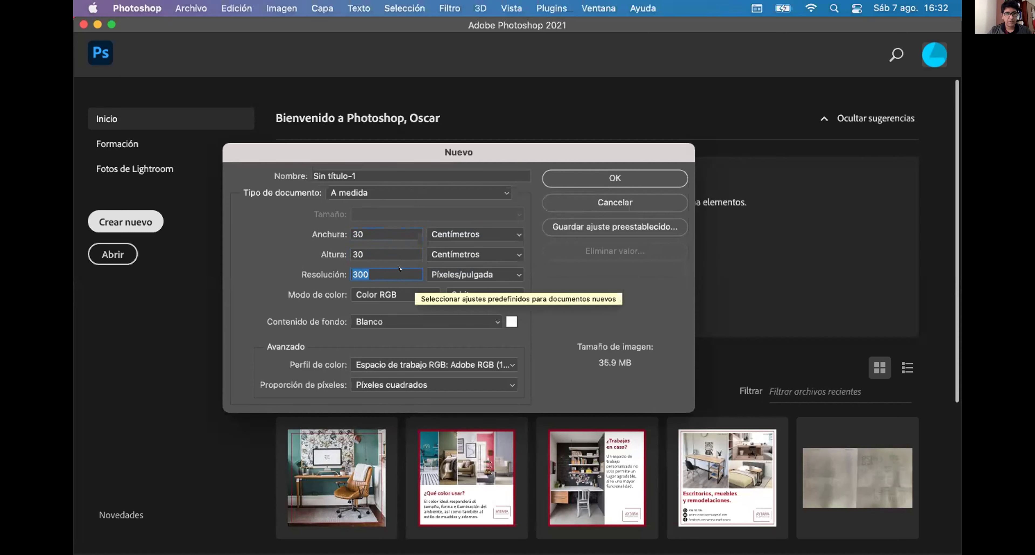
pyautogui.click(386, 269)
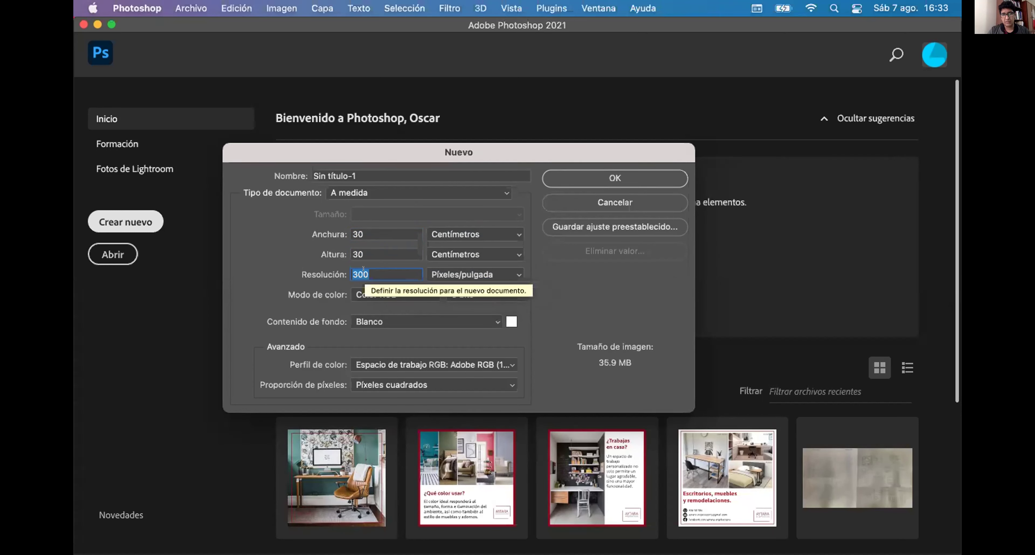
pyautogui.press('super+a')
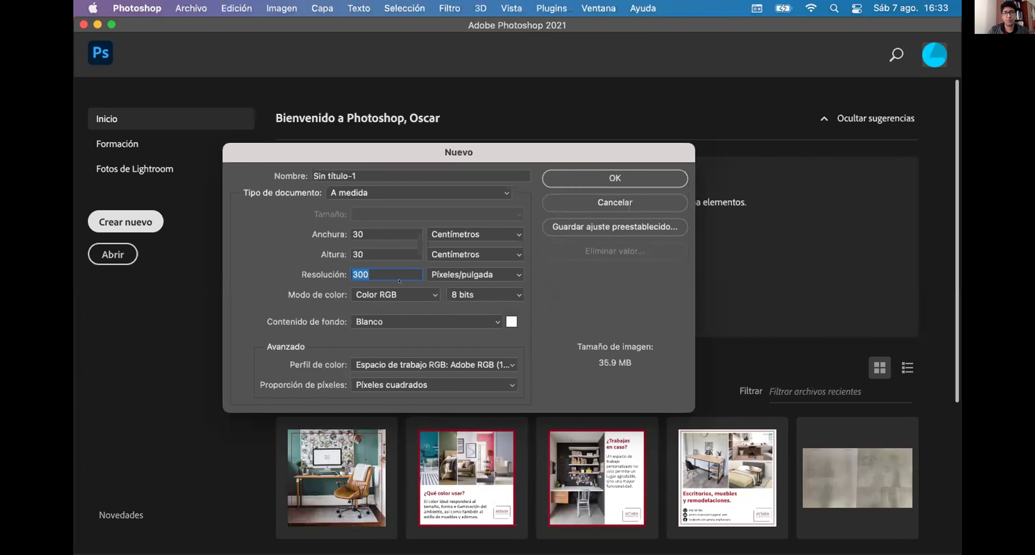
pyautogui.click(407, 271)
# Step: Review the available colour modes, keep RGB Color, and create the 30 × 30 cm document
pyautogui.click(386, 294)
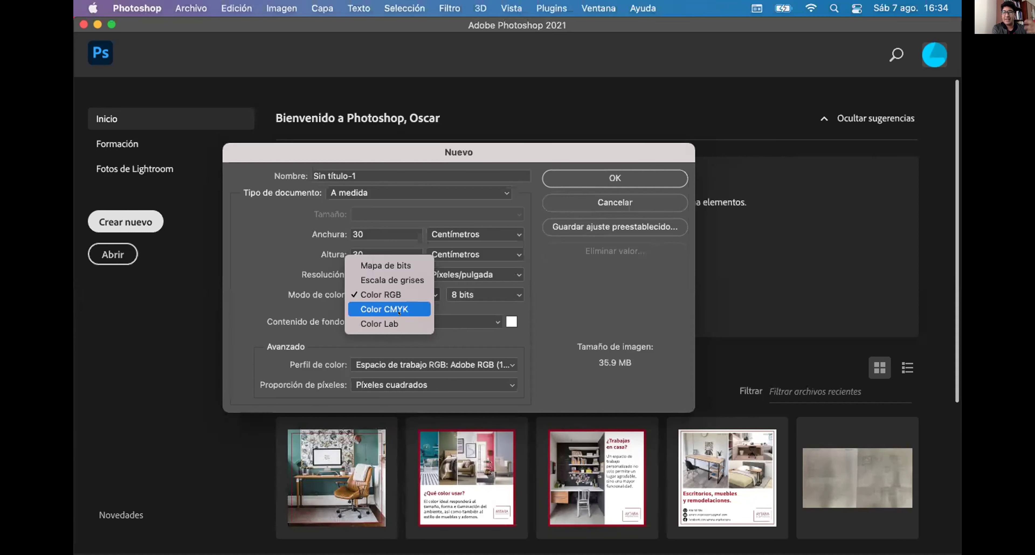
pyautogui.press('Escape')
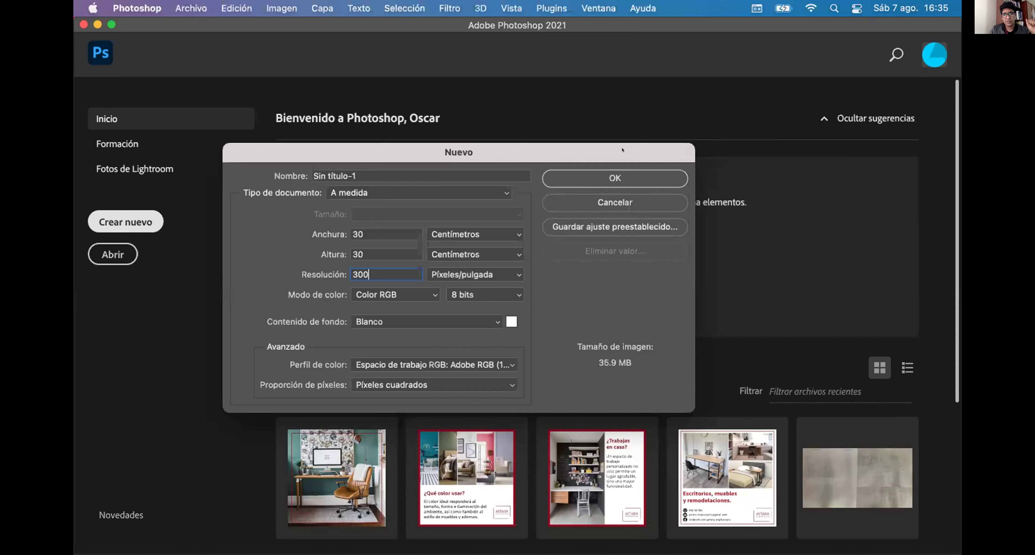
pyautogui.click(623, 182)
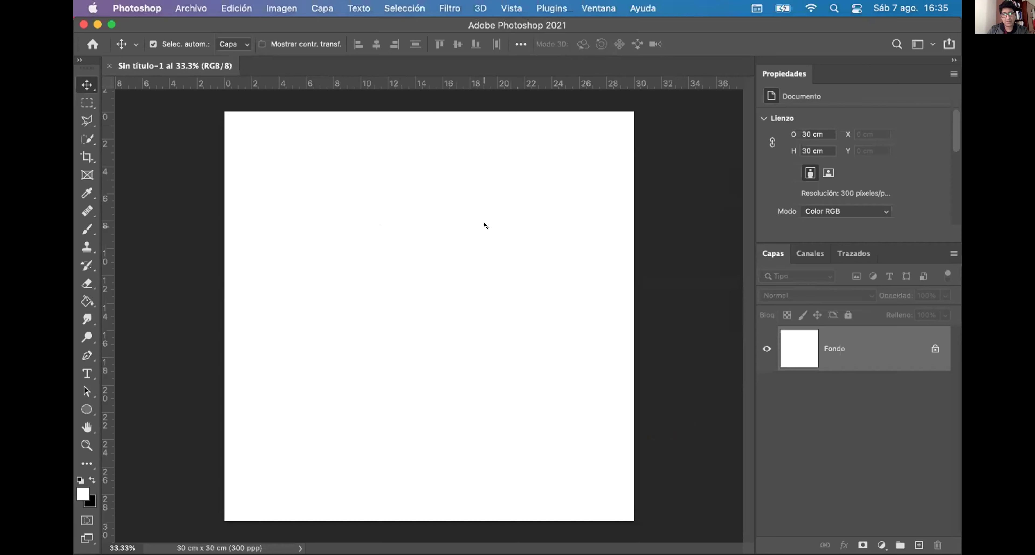
# Step: Reveal the desktop and open the DGA folder
pyautogui.press('F11')
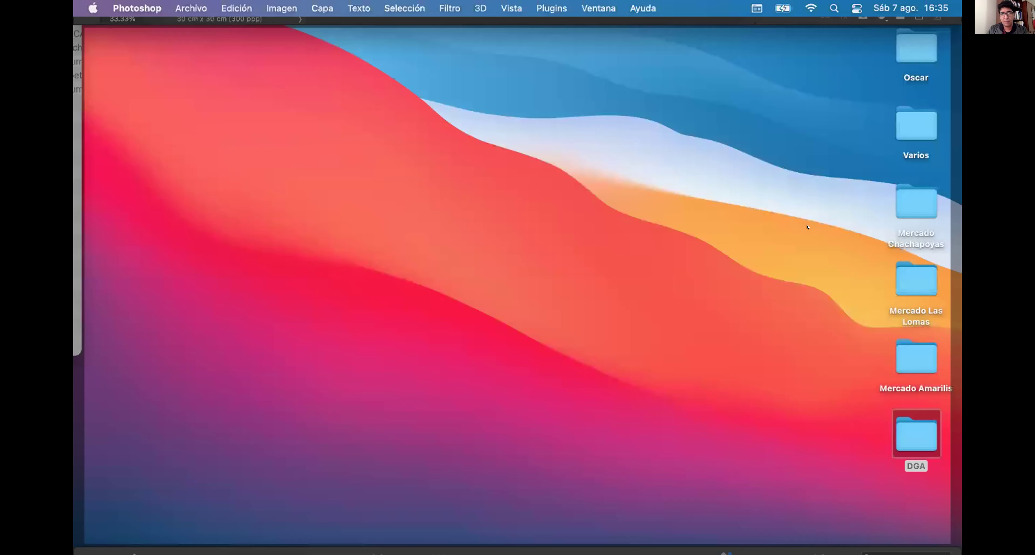
pyautogui.press('F11')
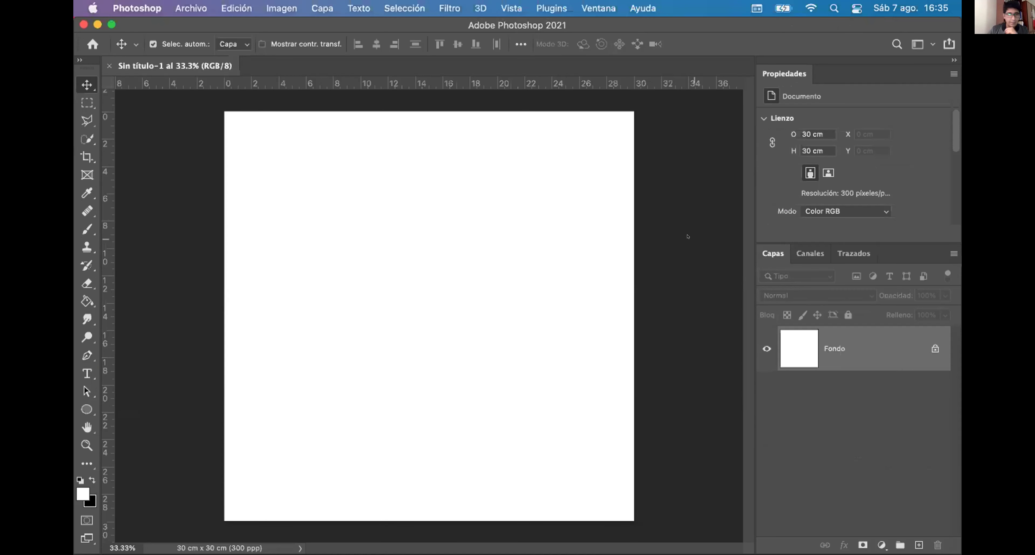
pyautogui.press('F11')
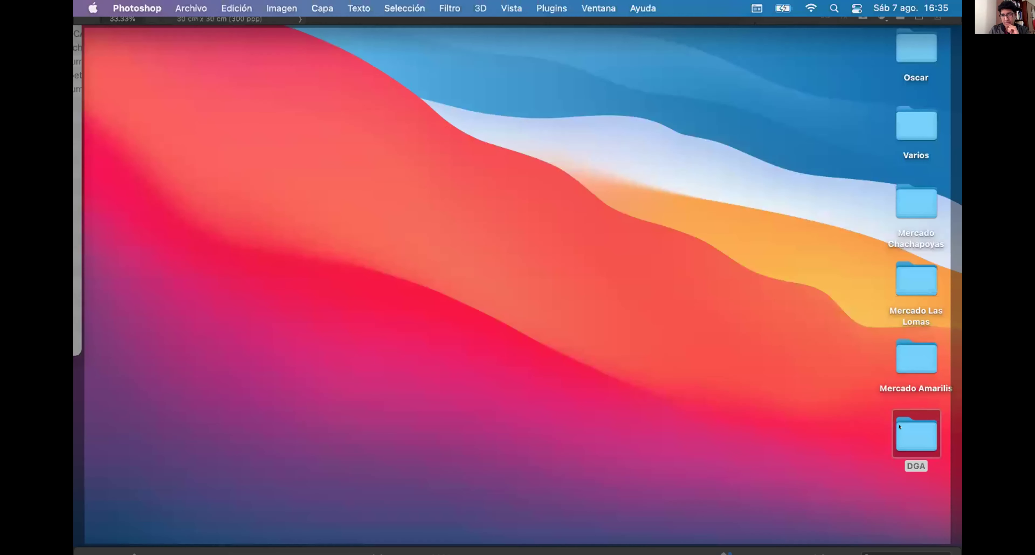
pyautogui.moveTo(722, 279); pyautogui.dragTo(594, 184)
pyautogui.doubleClick(577, 199)
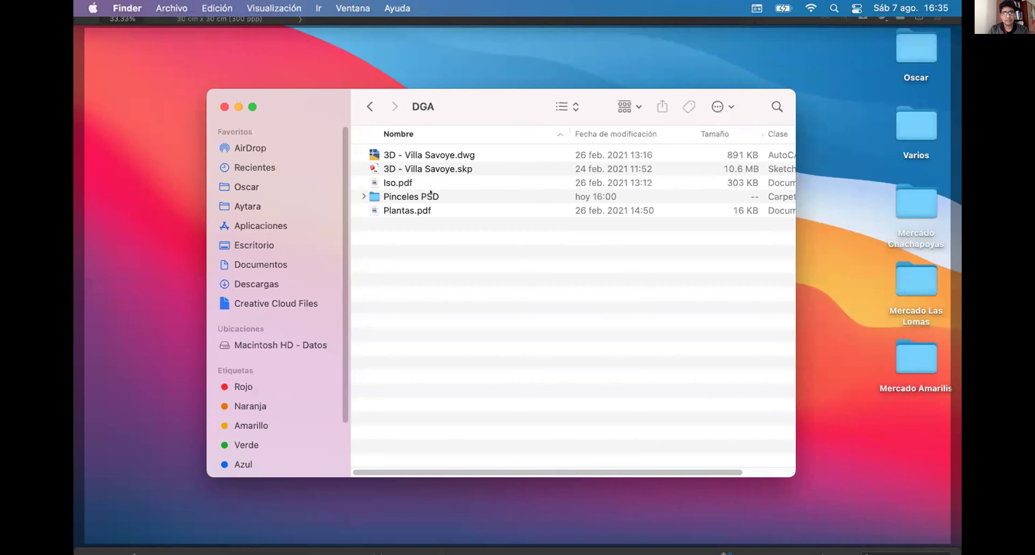
# Step: Switch to Chrome and search Google for images of "villa savoye"
pyautogui.press('F11')
pyautogui.hotkey('ctrl', 'Up')
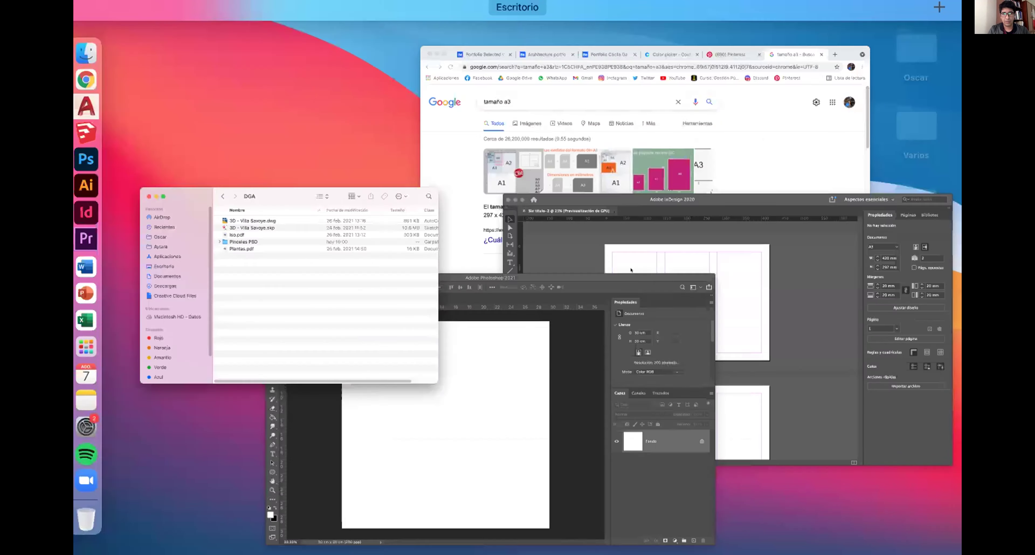
pyautogui.click(677, 184)
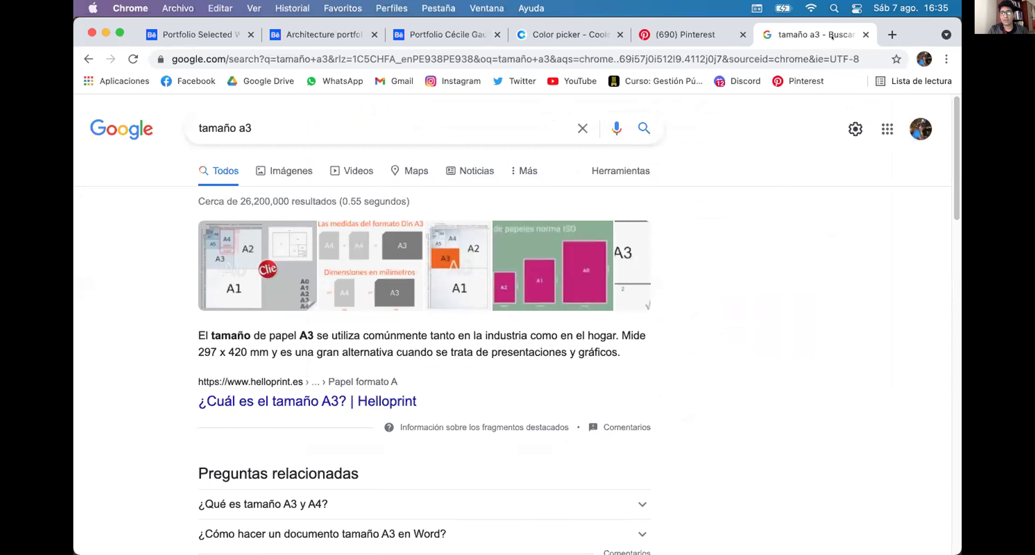
pyautogui.click(443, 60)
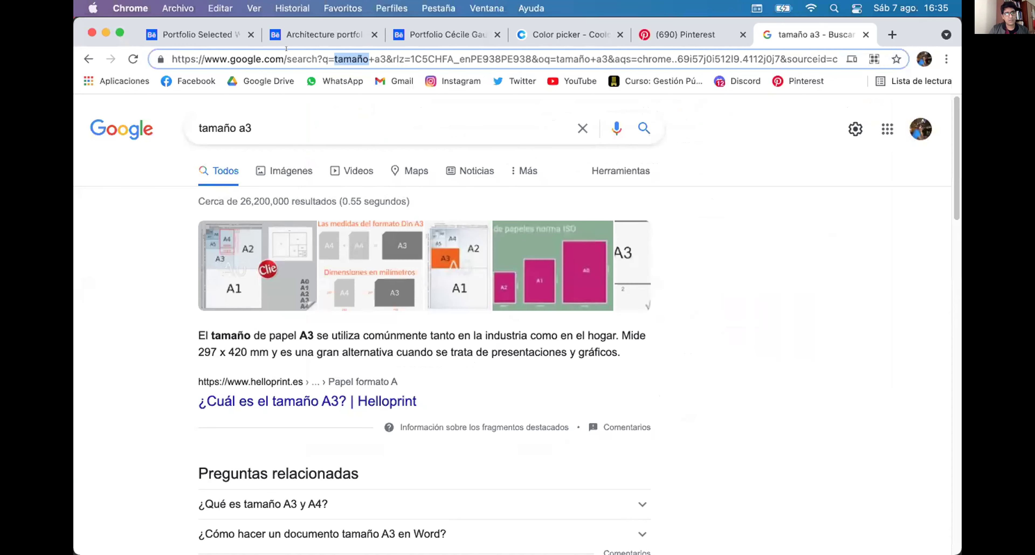
pyautogui.write('villa savoye')
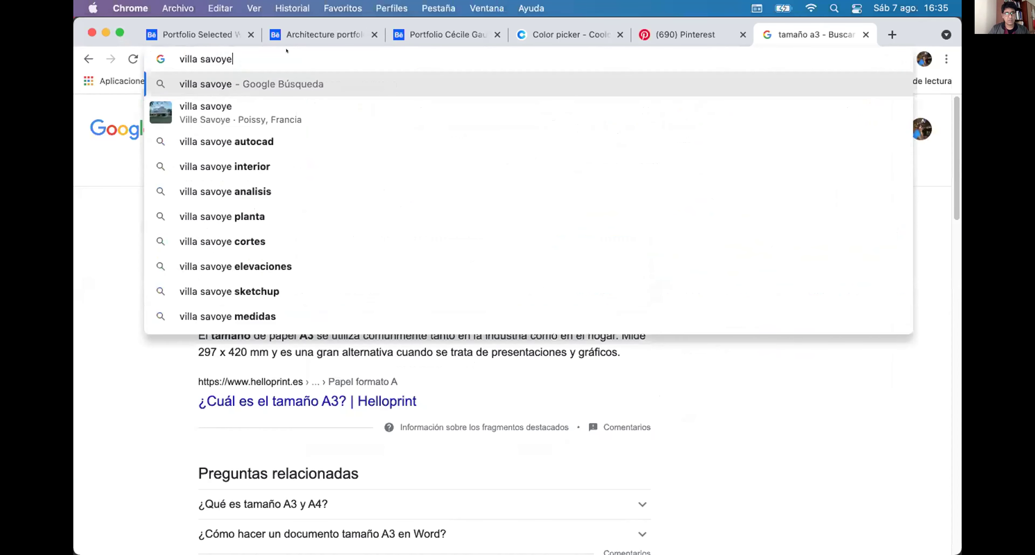
pyautogui.press('Return')
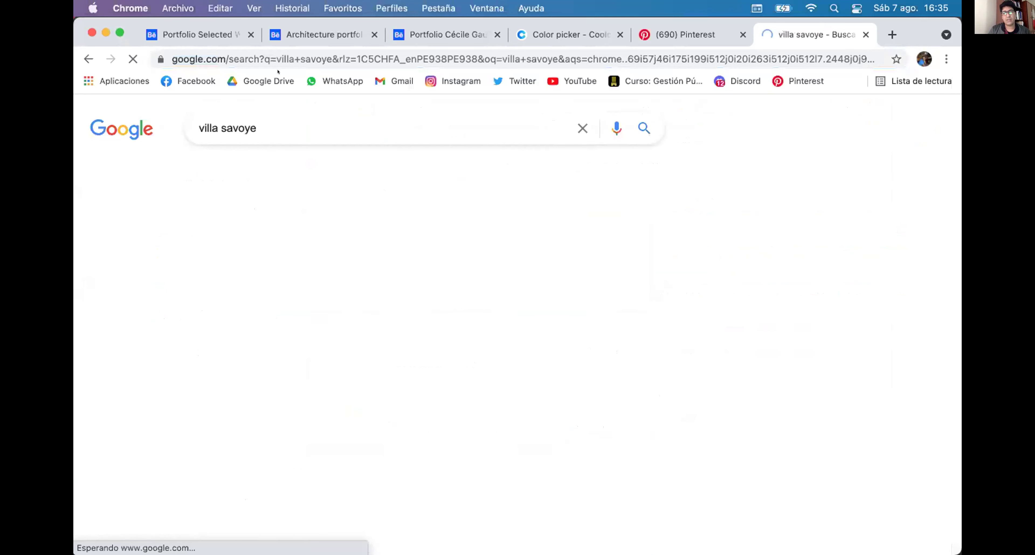
pyautogui.click(291, 170)
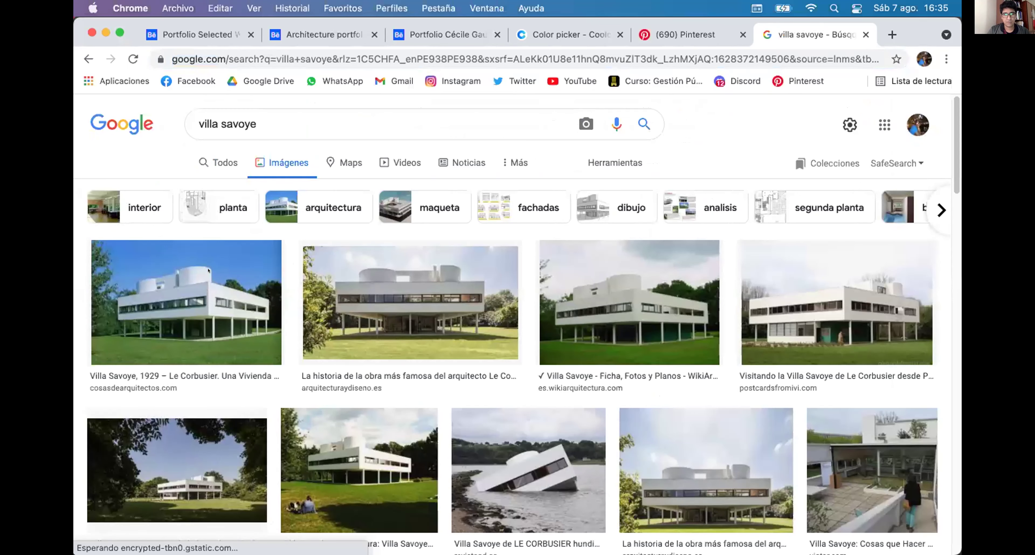
# Step: Browse the Villa Savoye photos and open the preview of the first image result
pyautogui.scroll(-2, 482, 241)
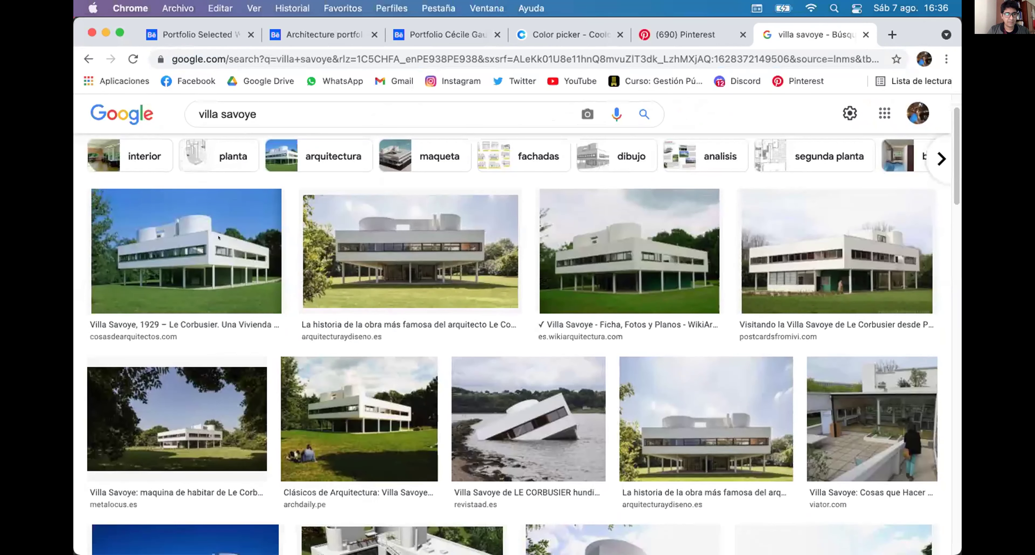
pyautogui.scroll(-2, 784, 261)
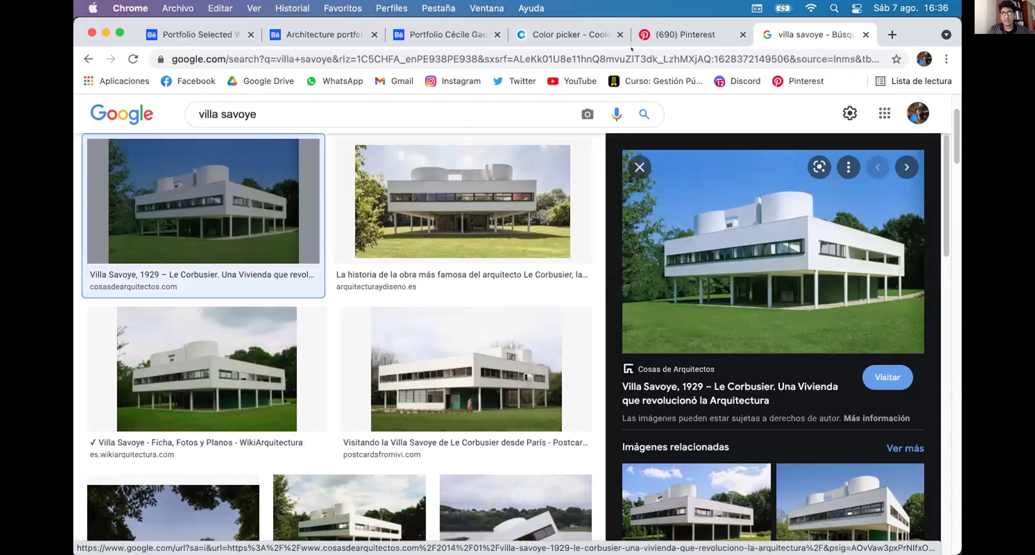
pyautogui.hotkey('ctrl', 'Up')
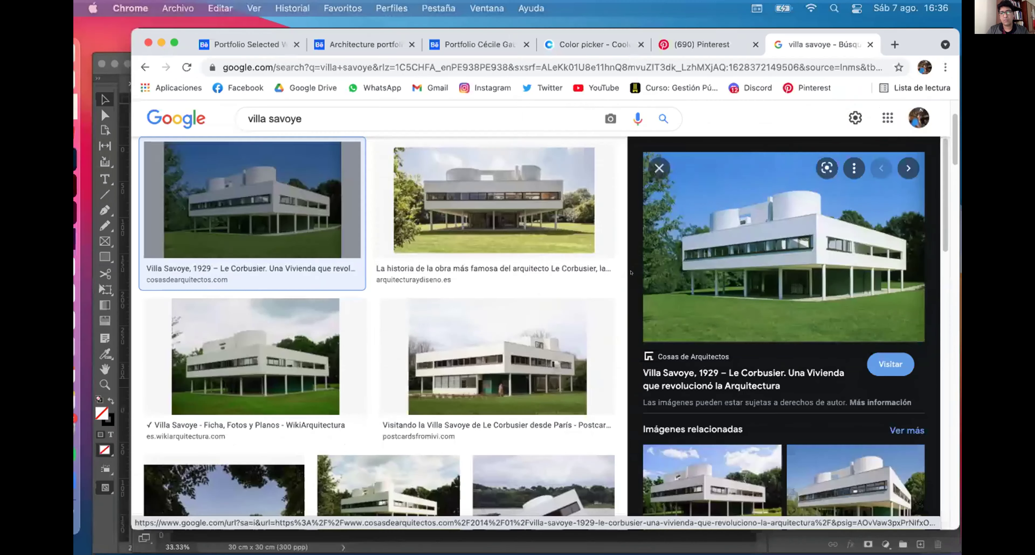
pyautogui.click(753, 237)
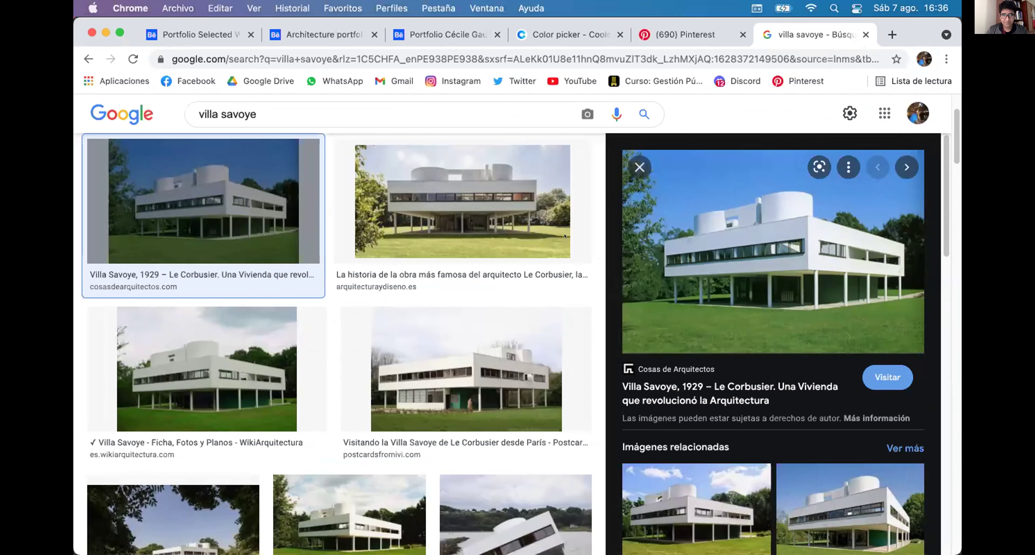
# Step: Return to the DGA folder in Finder and point out the Villa Savoye files, selecting 3D - Villa Savoye.dwg
pyautogui.hotkey('ctrl', 'Up')
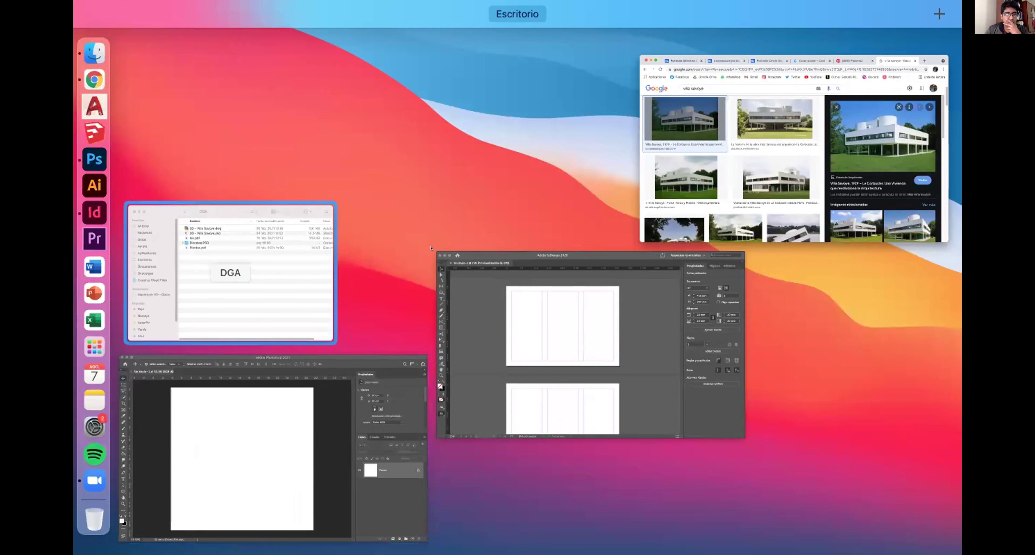
pyautogui.click(281, 249)
pyautogui.click(418, 210)
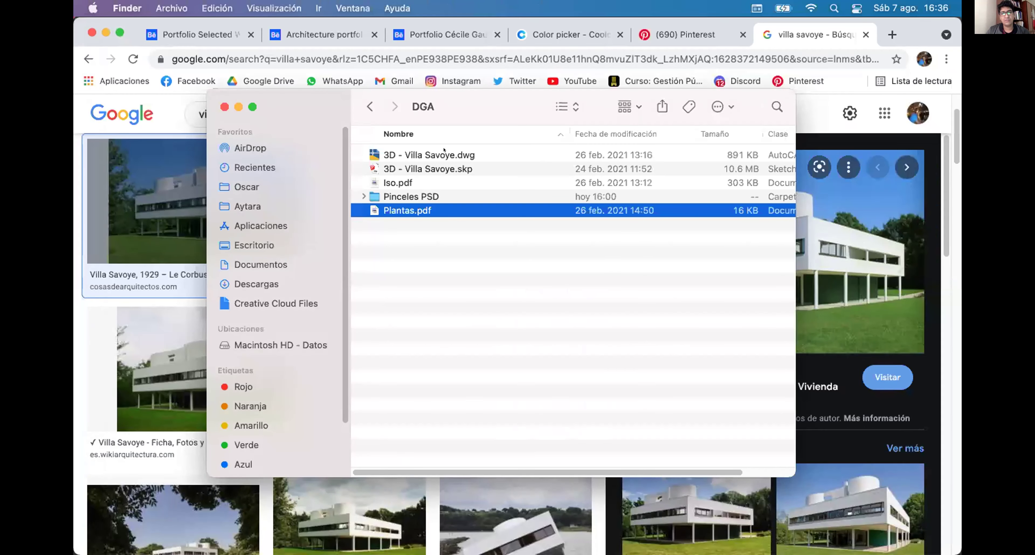
pyautogui.click(444, 152)
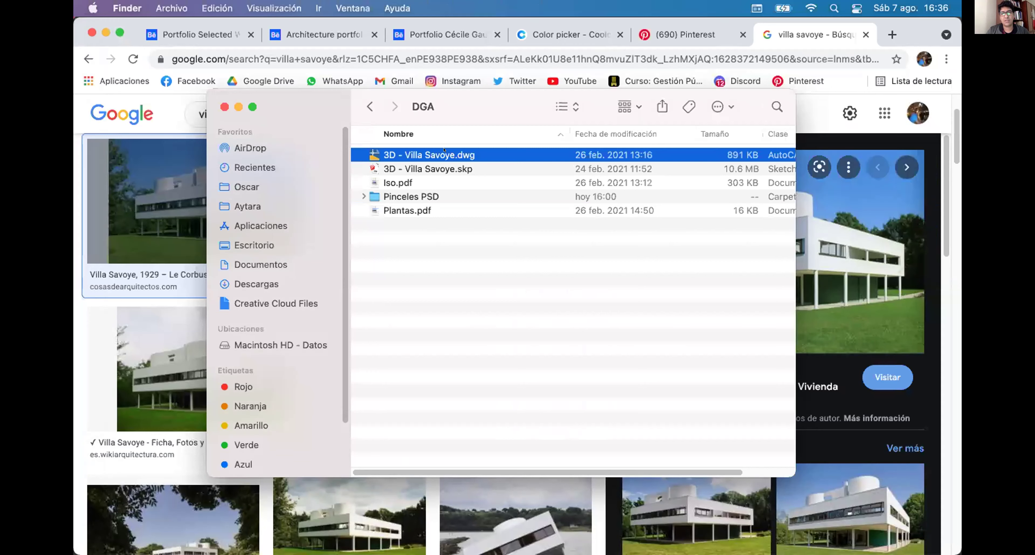
pyautogui.click(445, 166)
pyautogui.click(465, 158)
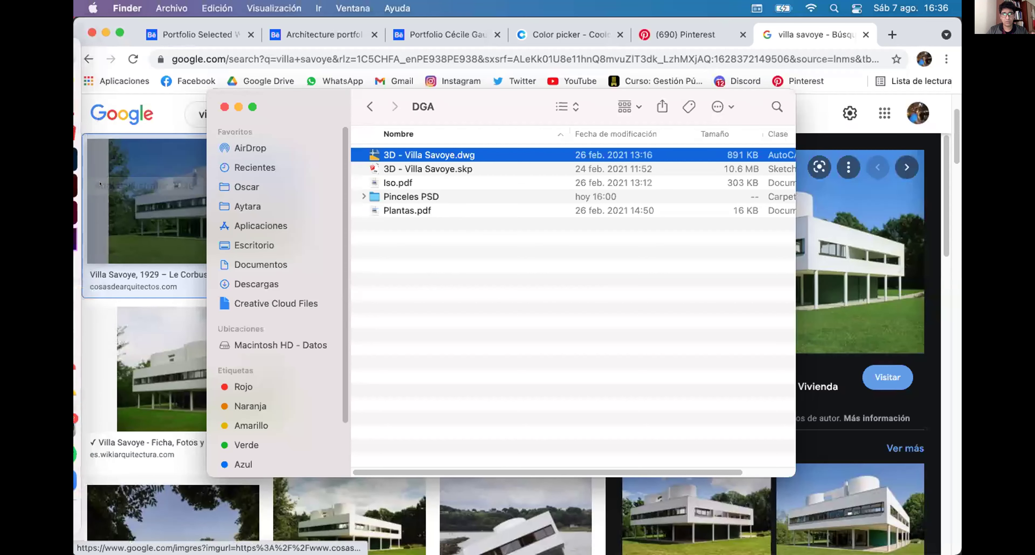
# Step: Preview the floor plans in Plantas.pdf and close the preview
pyautogui.moveTo(77, 170)
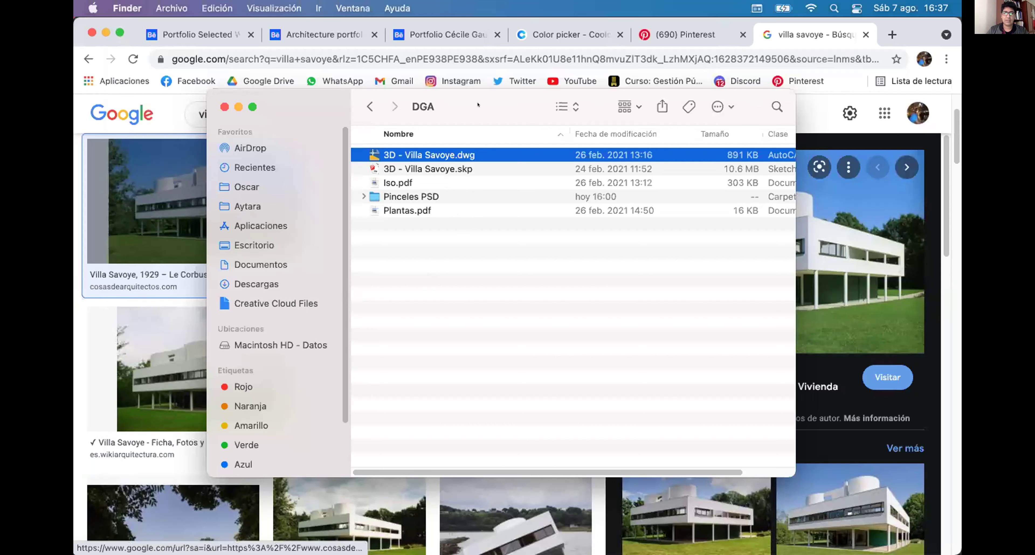
pyautogui.moveTo(477, 104); pyautogui.dragTo(452, 105)
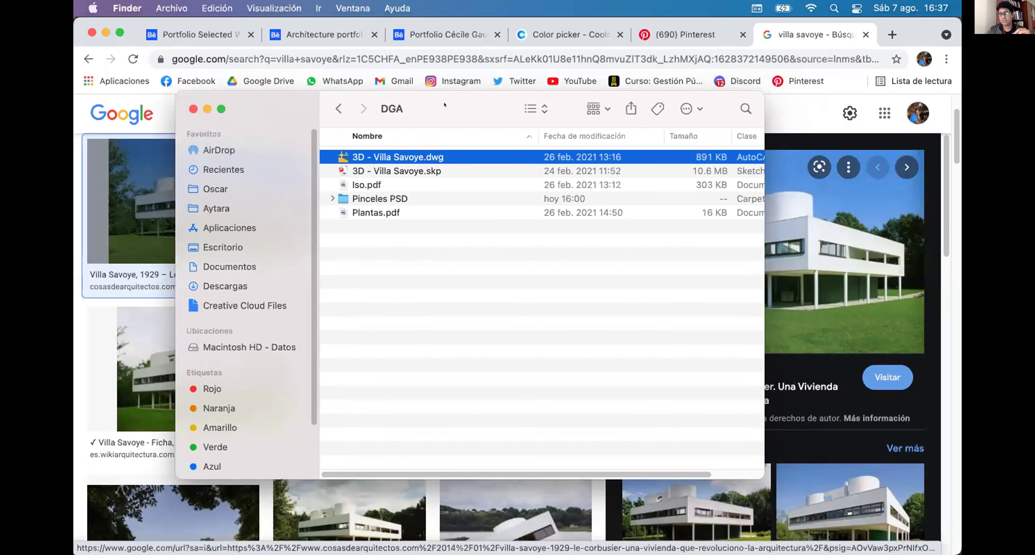
pyautogui.moveTo(444, 116); pyautogui.dragTo(450, 120)
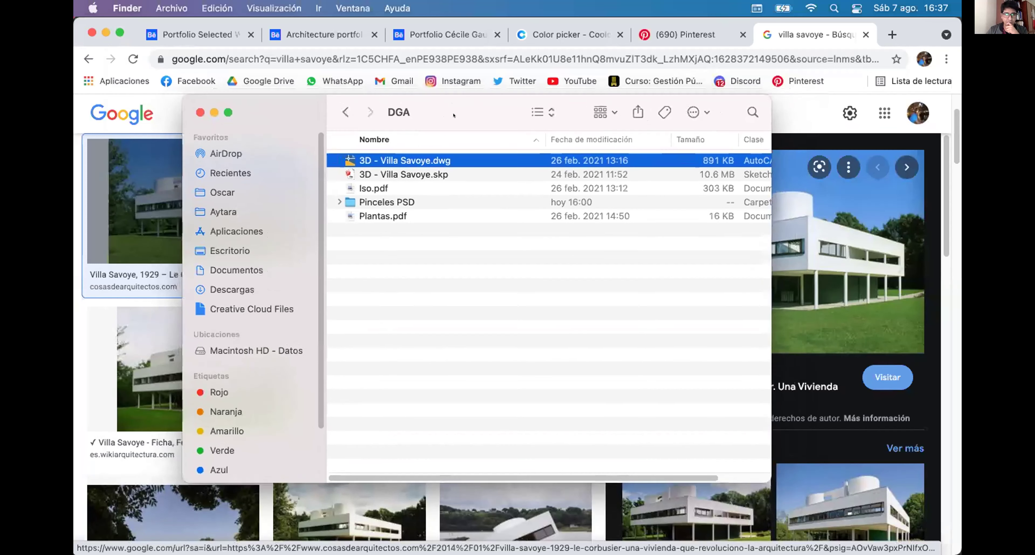
pyautogui.click(378, 213)
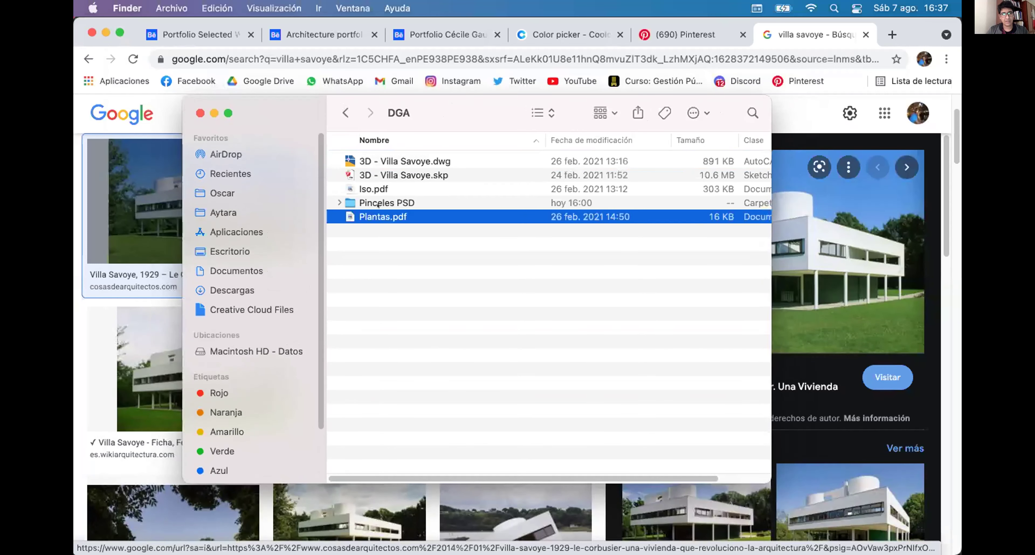
pyautogui.press('space')
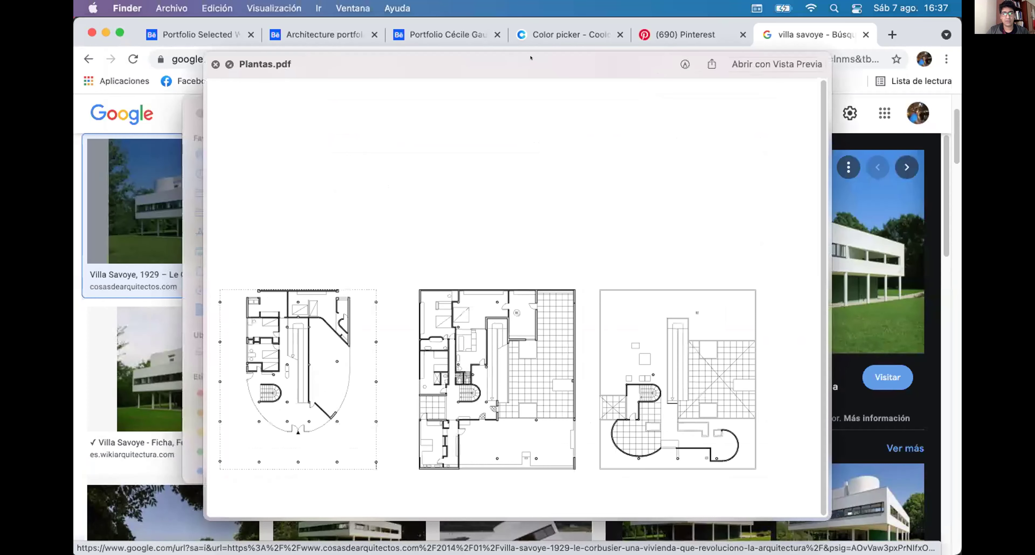
pyautogui.moveTo(530, 57); pyautogui.dragTo(511, 23)
pyautogui.press('space')
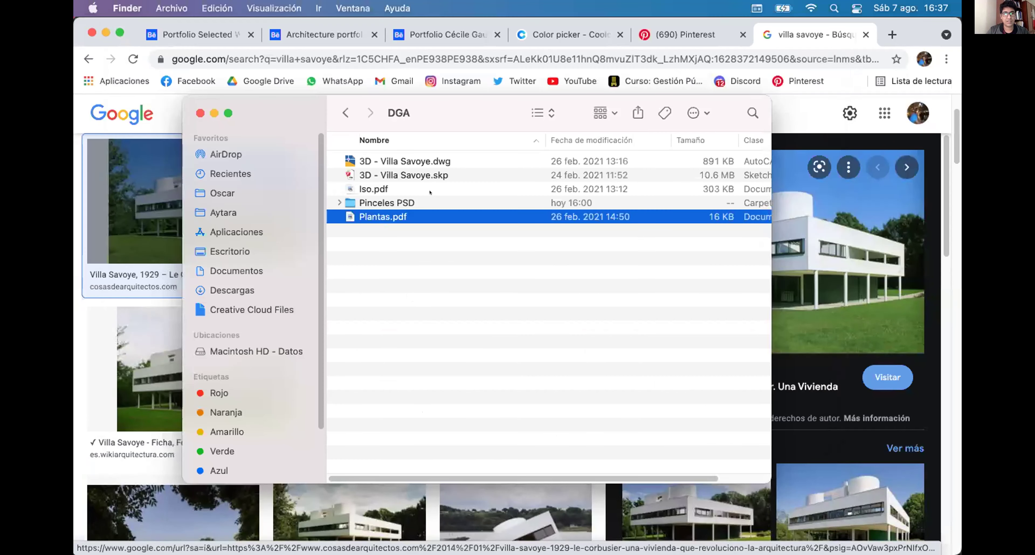
# Step: Preview Iso.pdf in an enlarged window and examine the exploded isometric up close
pyautogui.click(422, 184)
pyautogui.press('space')
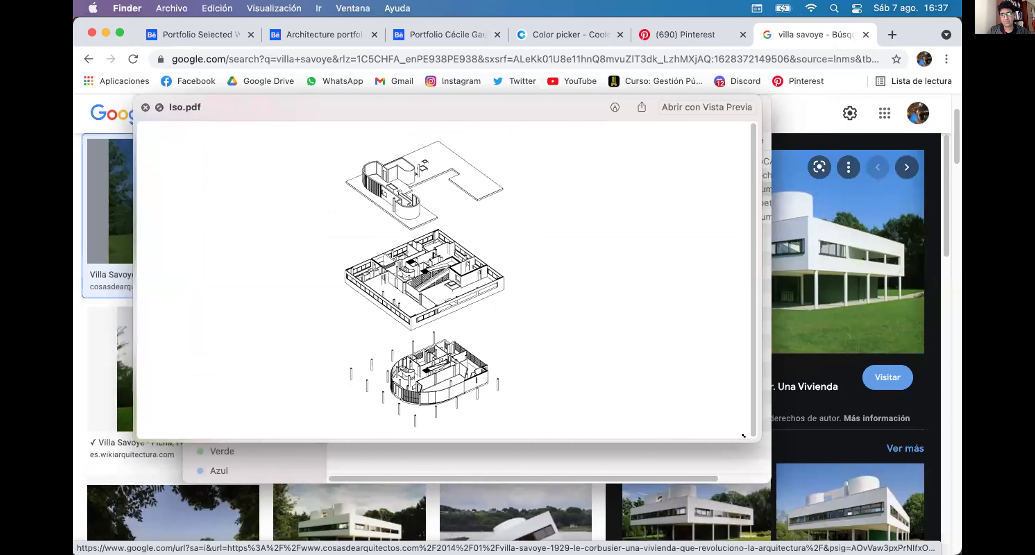
pyautogui.moveTo(756, 439); pyautogui.dragTo(929, 491)
pyautogui.click(930, 491)
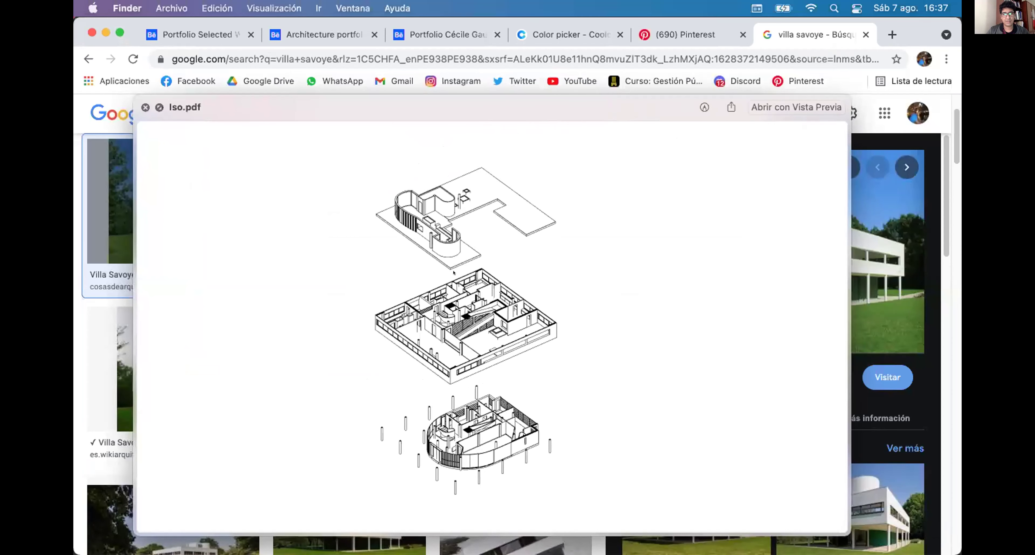
pyautogui.scroll(5, 453, 272)
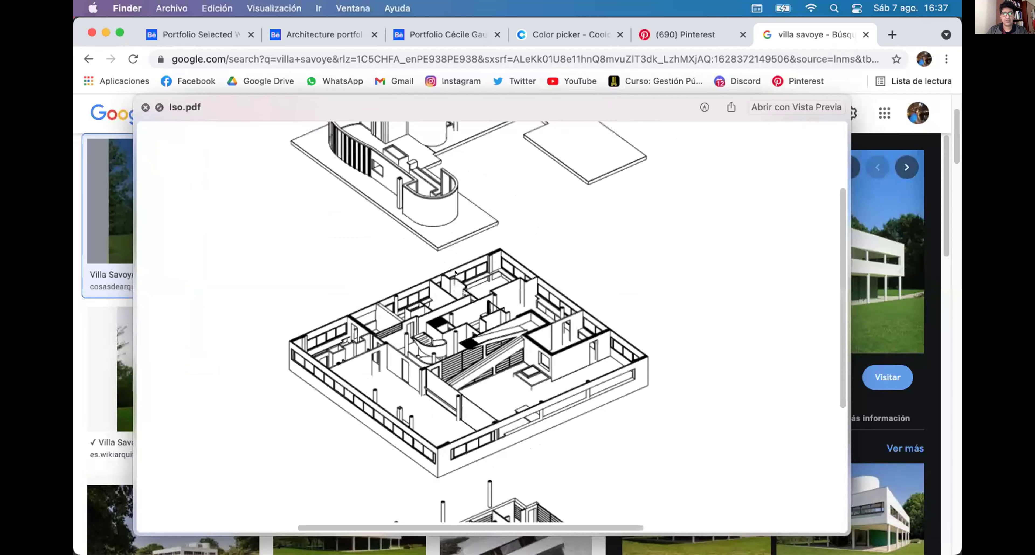
pyautogui.scroll(-3, 456, 273)
pyautogui.scroll(4, 492, 511)
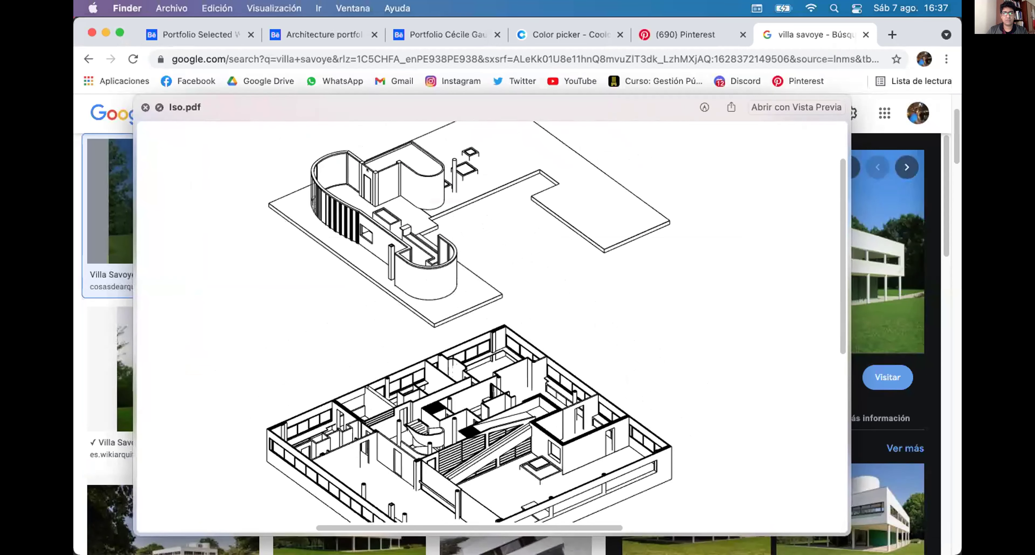
# Step: Examine the floors of the exploded isometric in Iso.pdf, both close up and as a whole, and close the preview
pyautogui.scroll(-5, 475, 160)
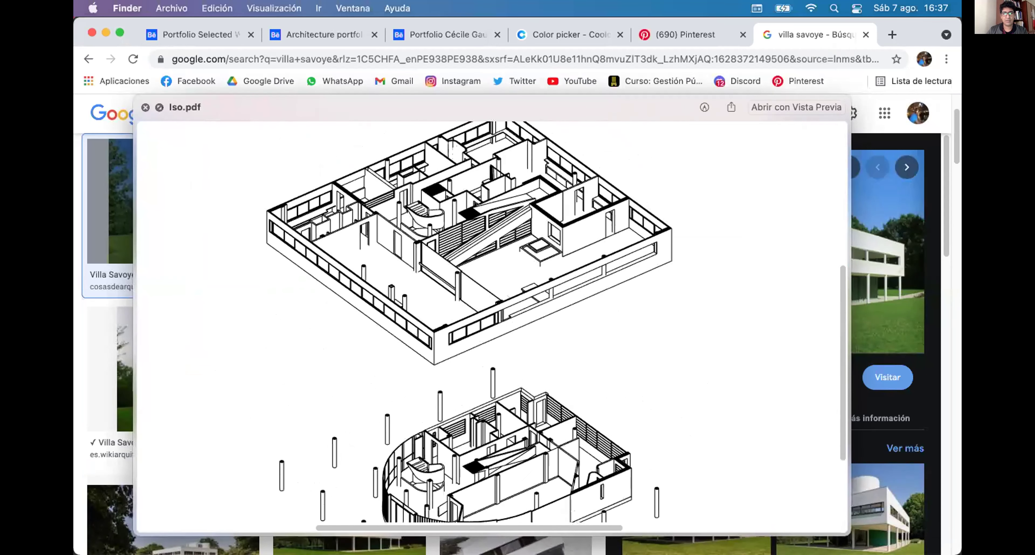
pyautogui.scroll(-2, 475, 159)
pyautogui.scroll(-2, 477, 213)
pyautogui.scroll(3, 483, 229)
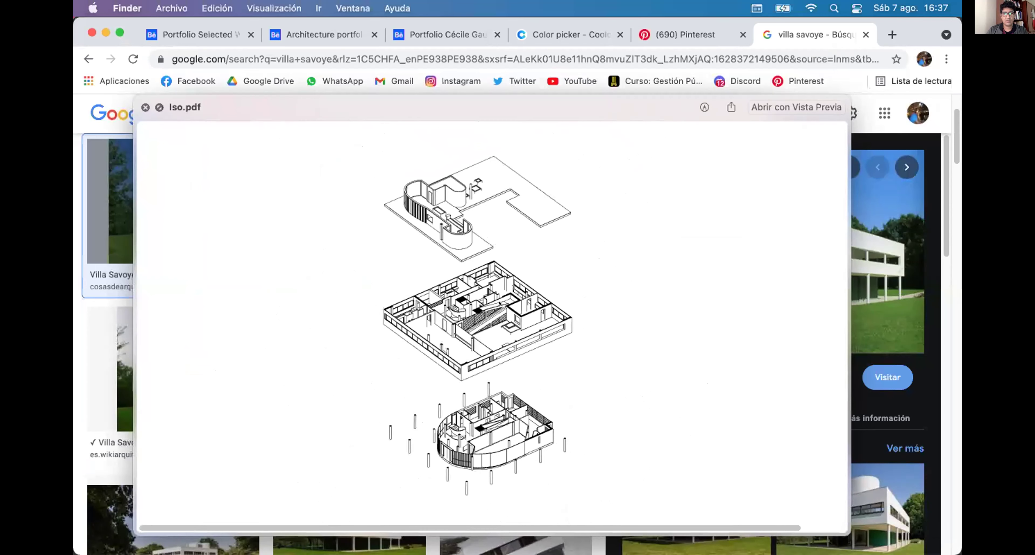
pyautogui.scroll(2, 518, 315)
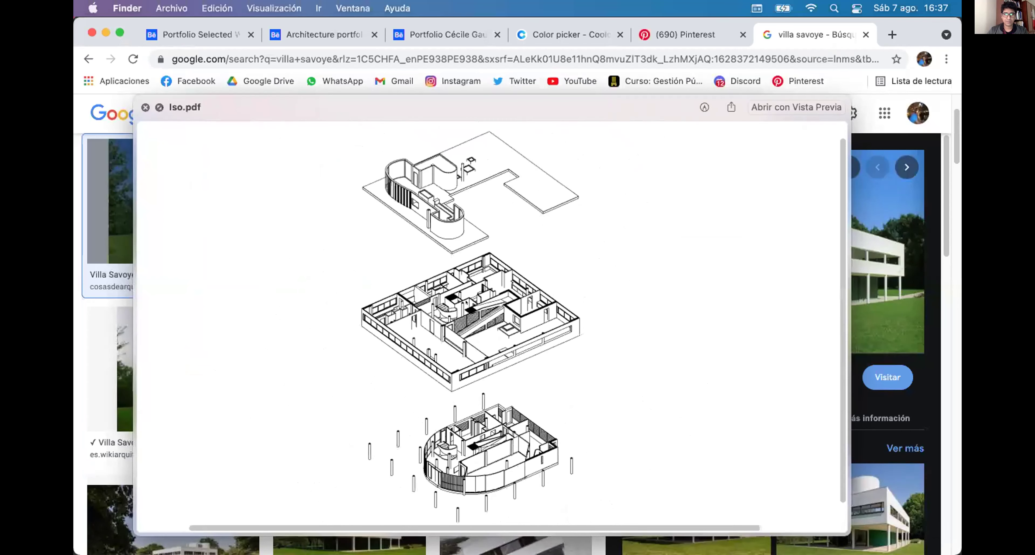
pyautogui.scroll(2, 557, 228)
pyautogui.scroll(-2, 556, 227)
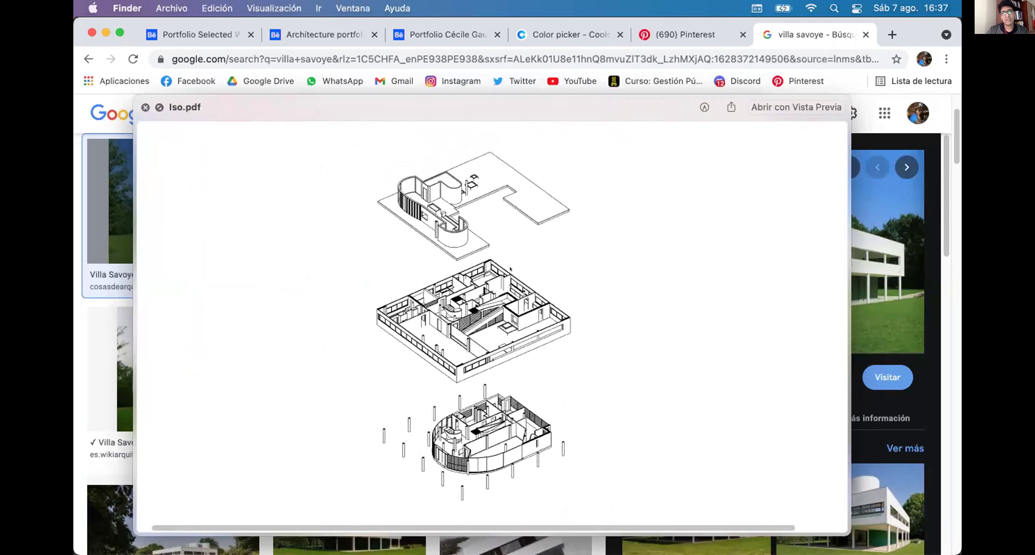
pyautogui.moveTo(518, 116); pyautogui.dragTo(497, 83)
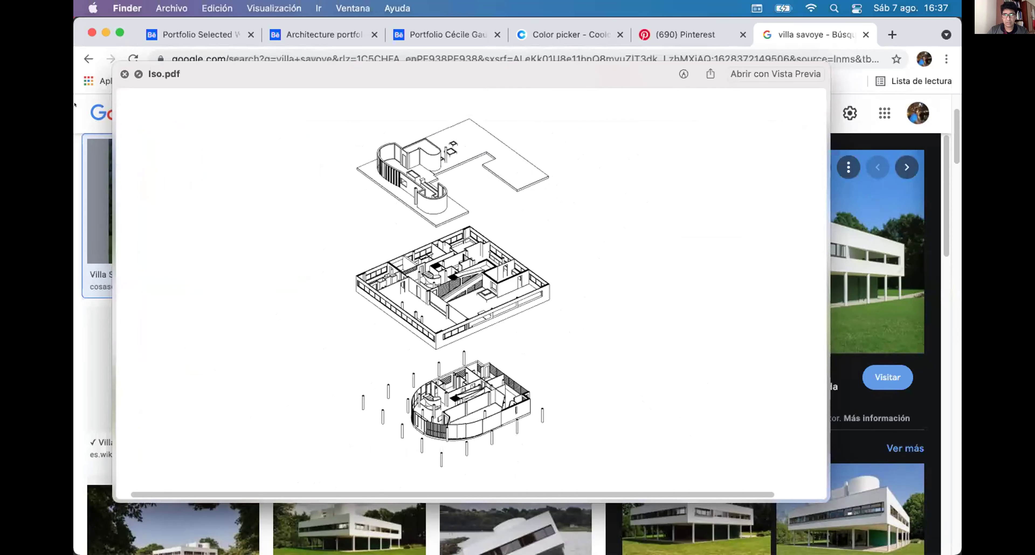
pyautogui.moveTo(94, 132)
pyautogui.moveTo(406, 72); pyautogui.dragTo(447, 73)
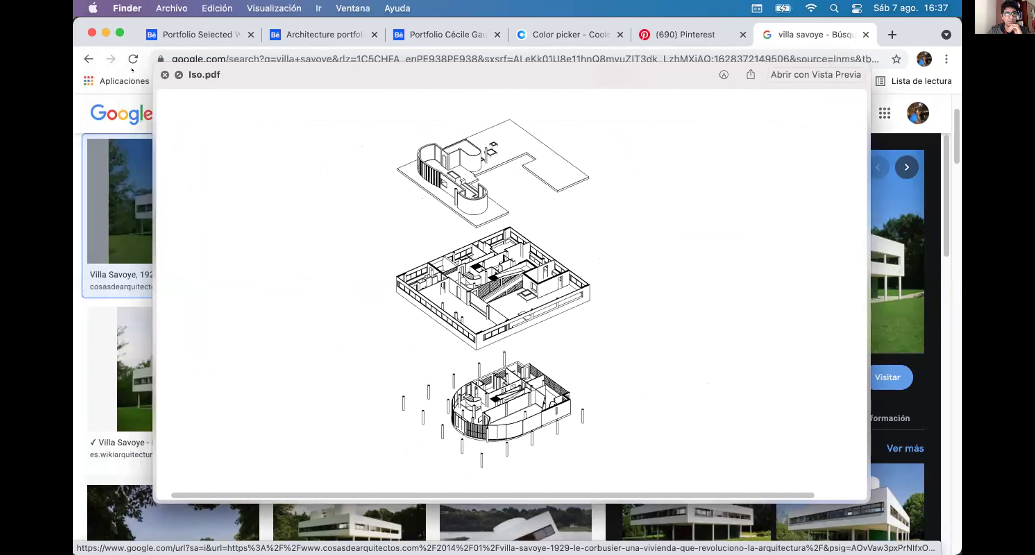
pyautogui.click(165, 74)
# Step: Point out Plantas.pdf in the DGA folder by selecting it and reposition the Finder window over the browser
pyautogui.click(462, 289)
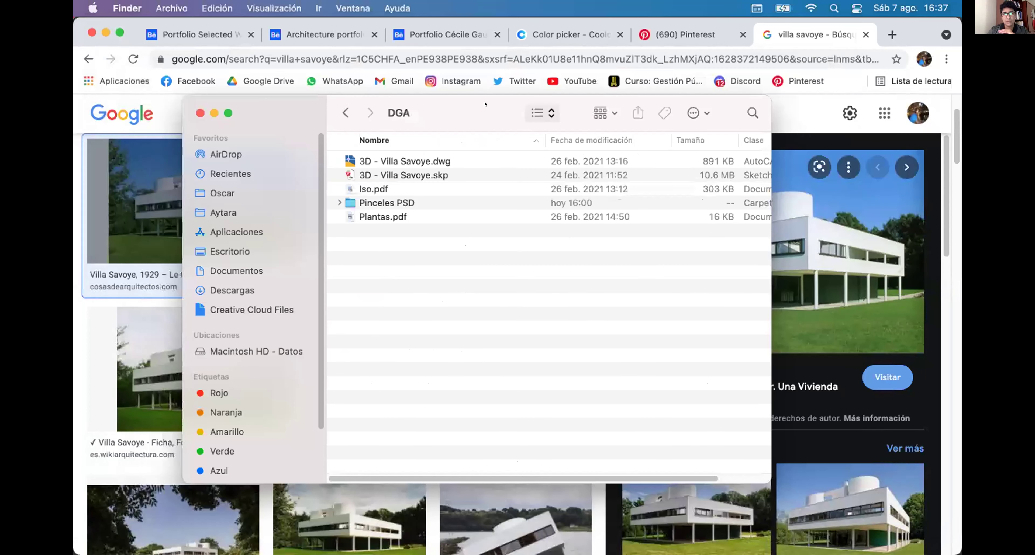
pyautogui.moveTo(485, 104); pyautogui.dragTo(485, 126)
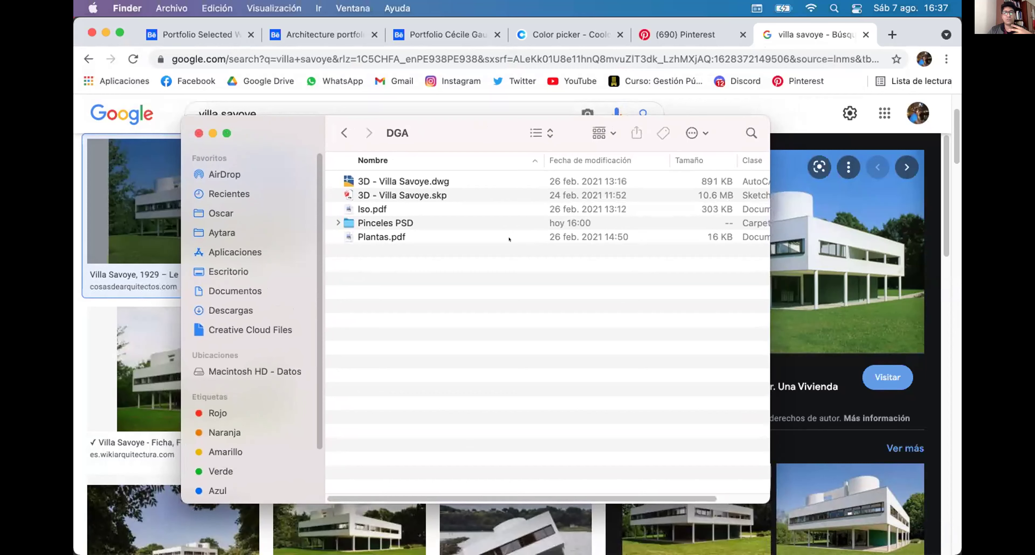
pyautogui.click(398, 237)
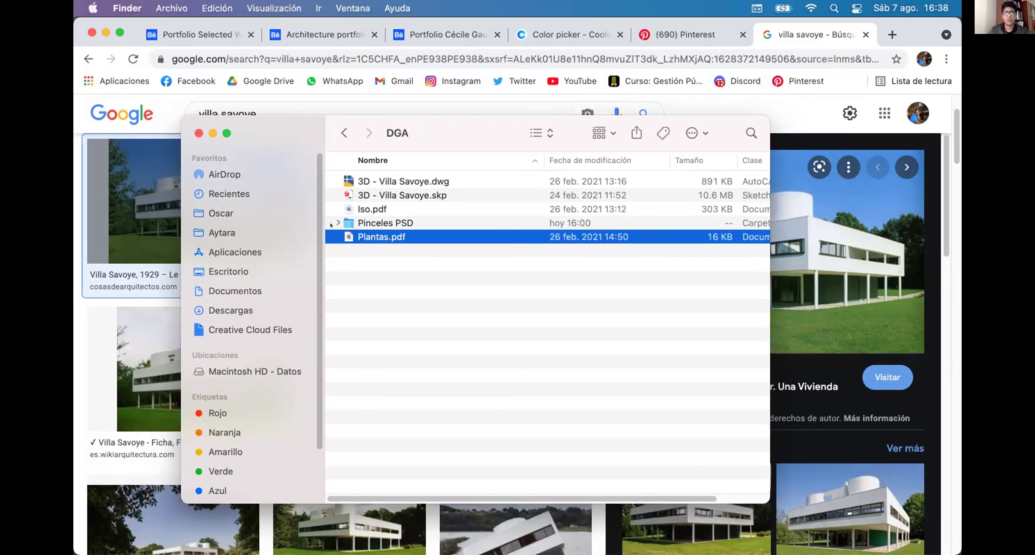
pyautogui.moveTo(463, 133); pyautogui.dragTo(432, 157)
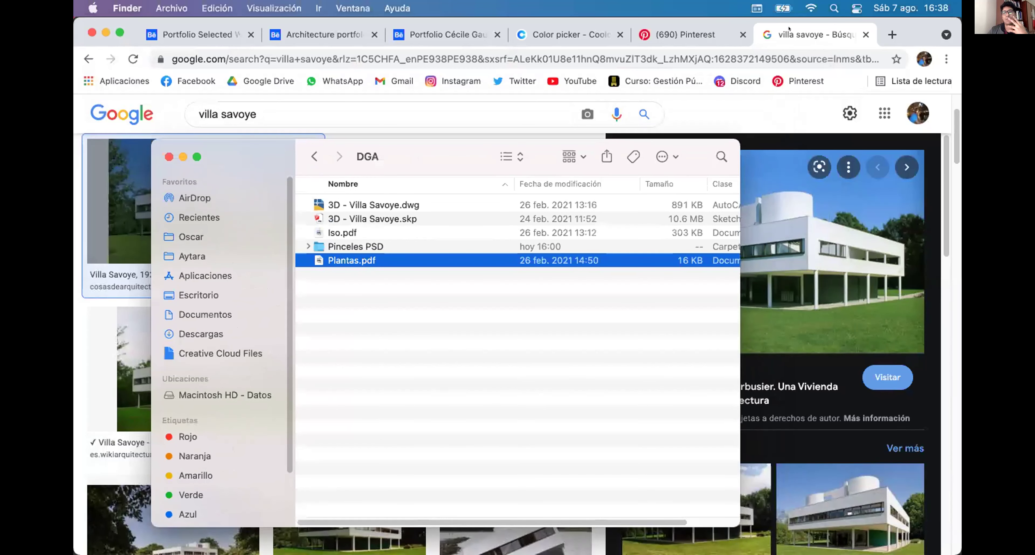
# Step: Switch to the Coolors color picker page in Chrome and point out the coolors.co part of its address
pyautogui.click(563, 36)
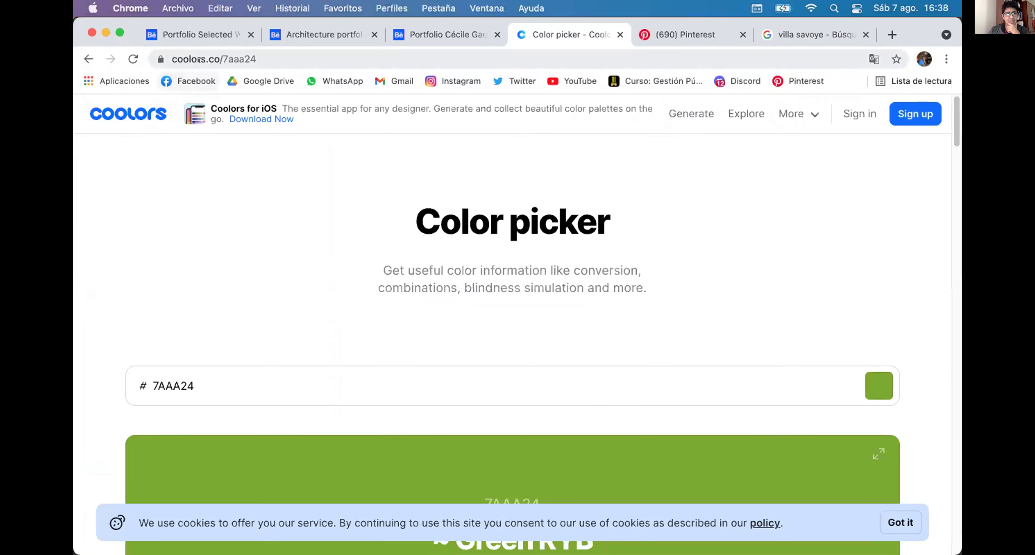
pyautogui.click(199, 60)
pyautogui.doubleClick(199, 60)
pyautogui.moveTo(199, 59); pyautogui.dragTo(218, 50)
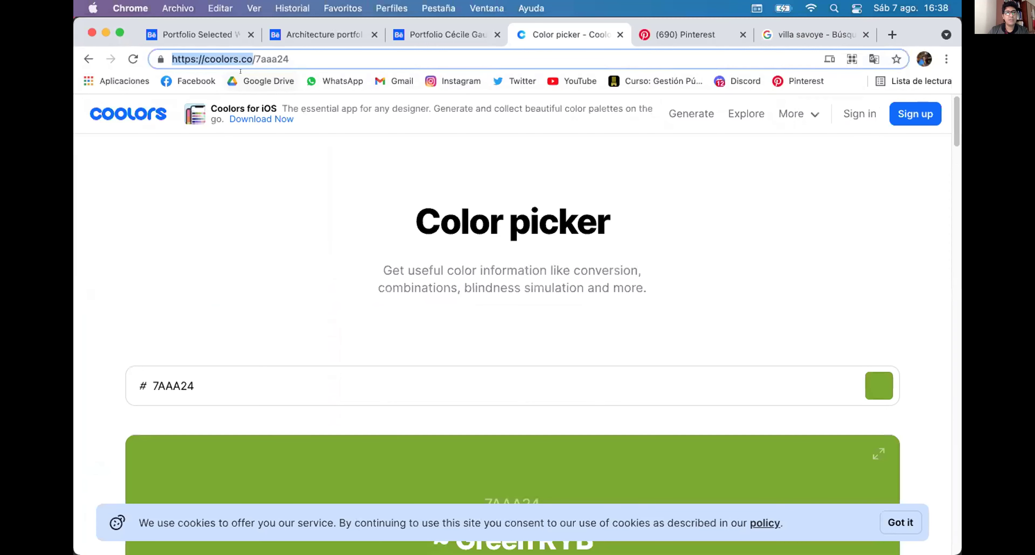
pyautogui.click(205, 59)
pyautogui.moveTo(204, 59); pyautogui.dragTo(234, 59)
pyautogui.click(216, 59)
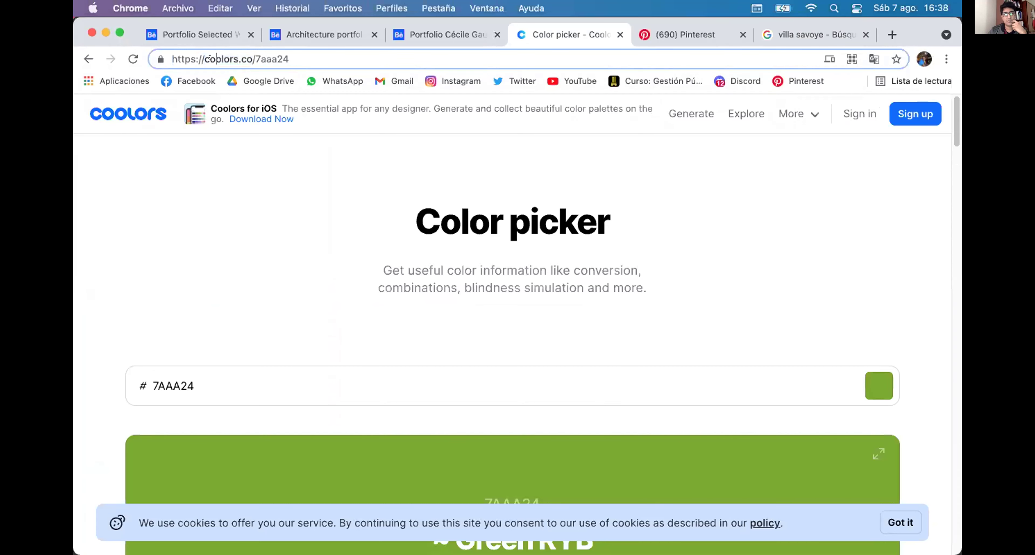
pyautogui.moveTo(246, 59)
pyautogui.mouseDown()
pyautogui.moveTo(252, 50)
pyautogui.moveTo(256, 59)
pyautogui.moveTo(241, 59)
pyautogui.mouseUp()
pyautogui.click(252, 59)
# Step: Look through the Coolors page for color 7AAA24, reload it, and examine its conversions and color harmonies
pyautogui.scroll(-10, 331, 148)
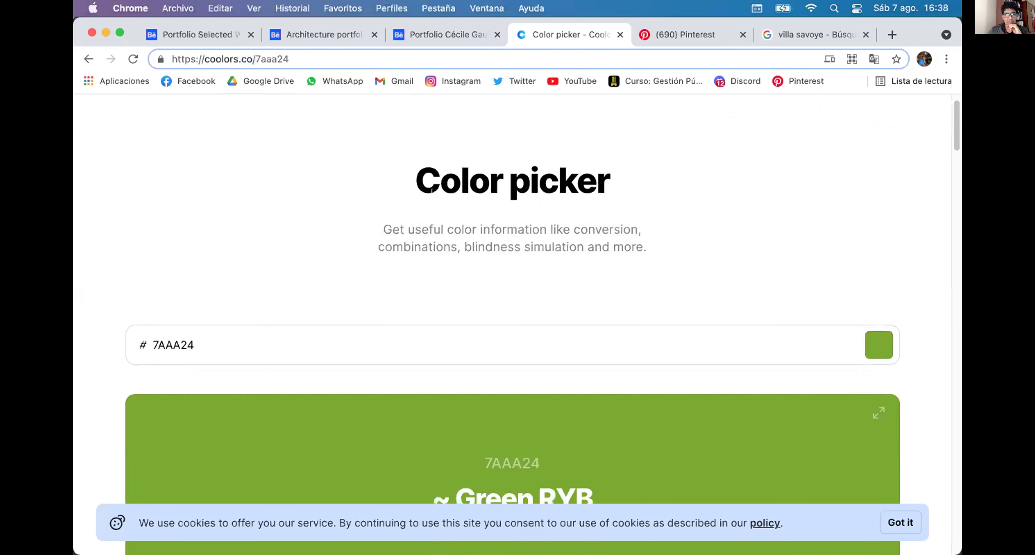
pyautogui.scroll(7, 776, 149)
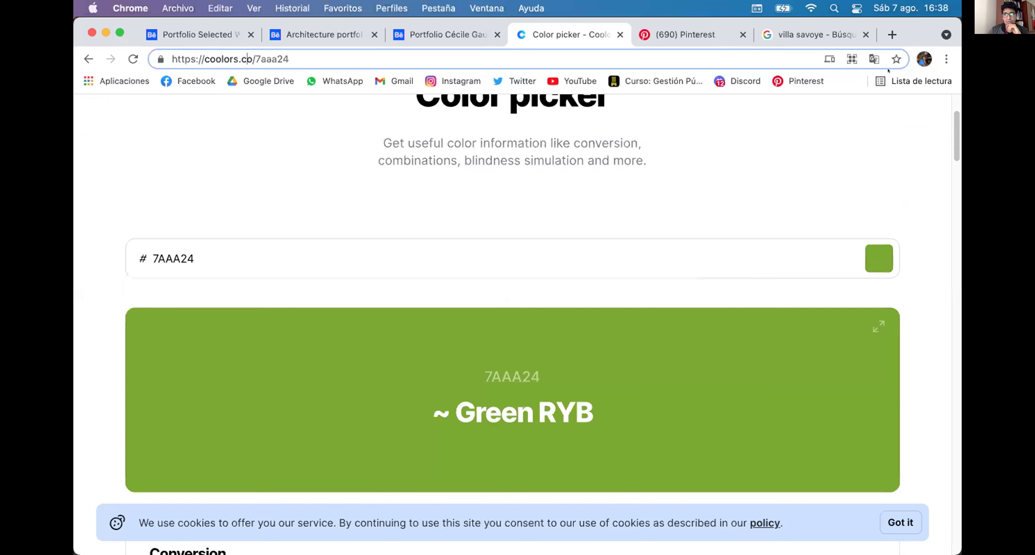
pyautogui.scroll(3, 586, 260)
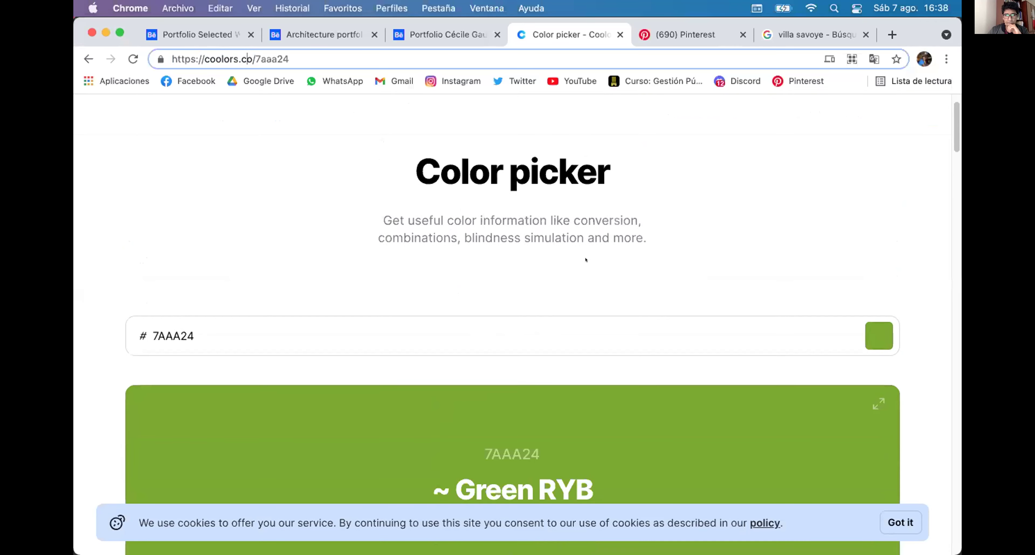
pyautogui.scroll(-5, 586, 259)
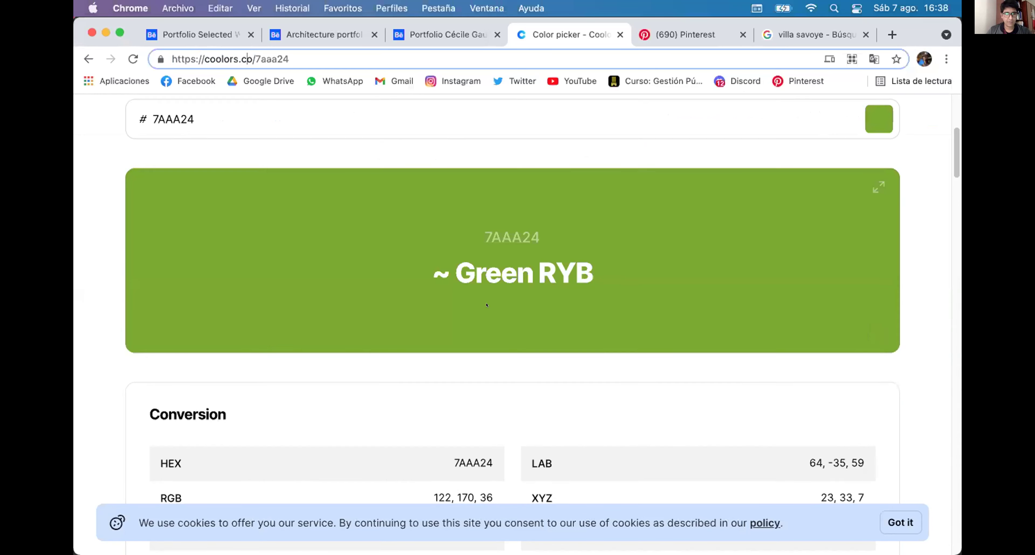
pyautogui.scroll(-10, 487, 306)
pyautogui.scroll(15, 486, 301)
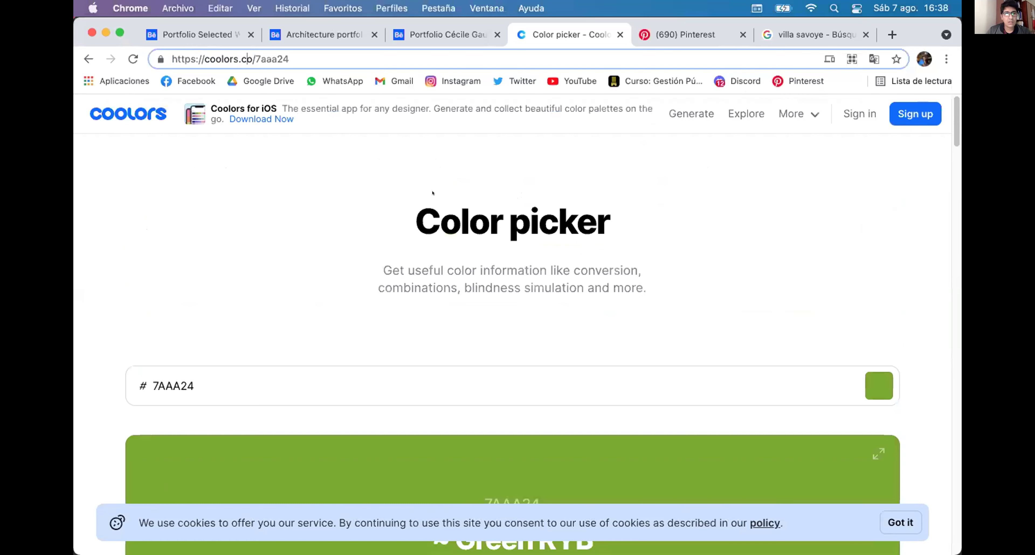
pyautogui.press('Return')
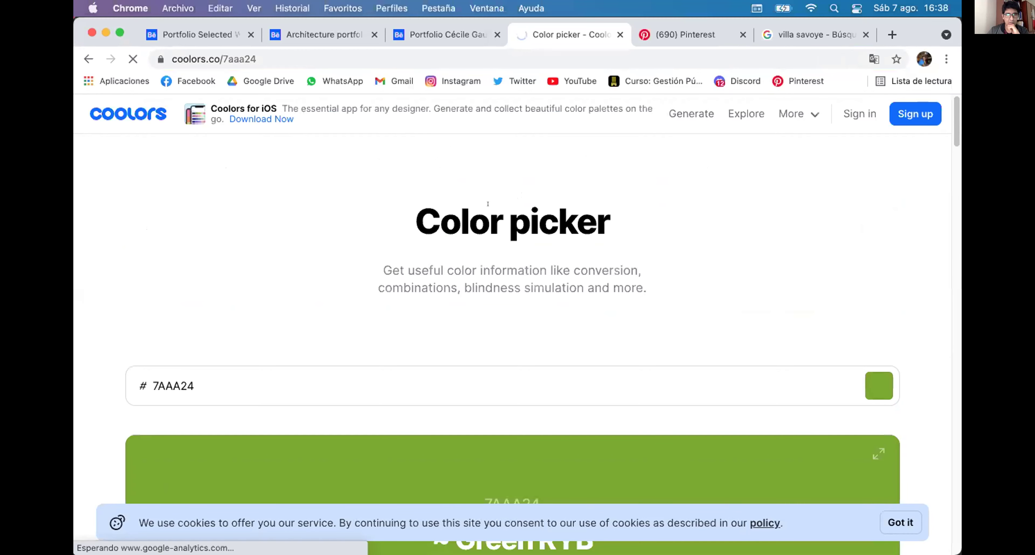
pyautogui.scroll(-10, 643, 217)
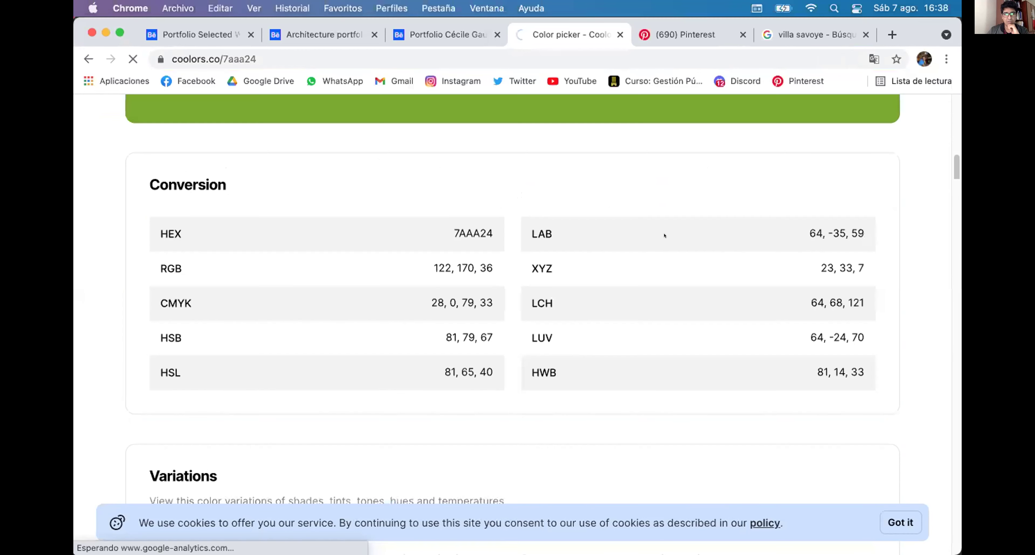
pyautogui.scroll(-15, 665, 235)
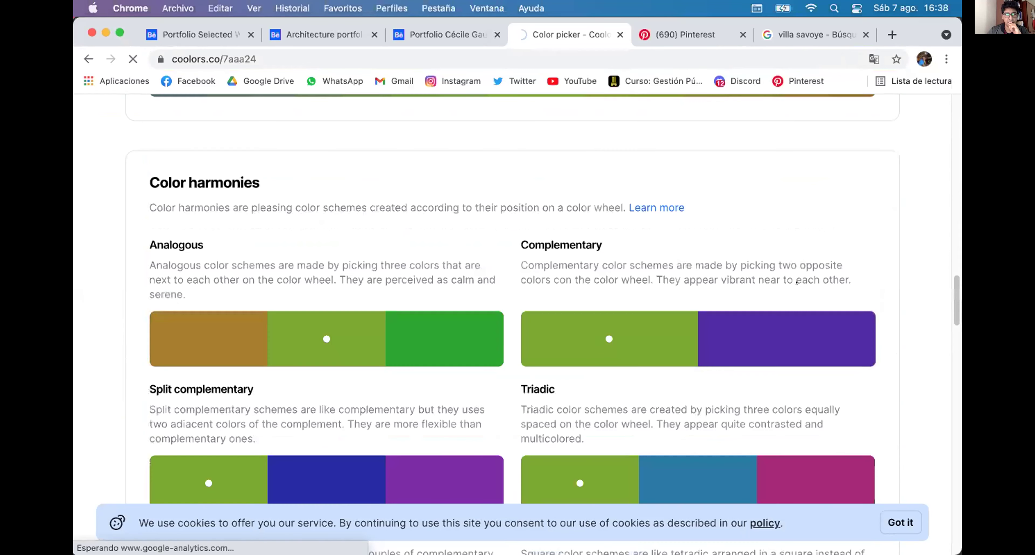
# Step: Open the Coolors palette generator, dismiss the welcome dialog, and generate new palettes until reaching 495867, 577399, BDD5EA, F7F7FF and FE5F55
pyautogui.scroll(10, 788, 282)
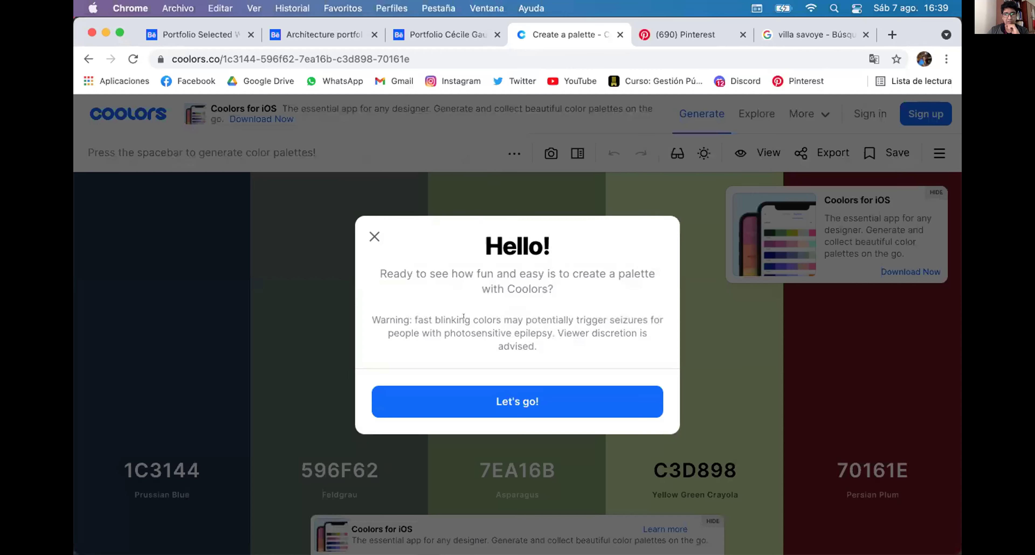
pyautogui.click(375, 237)
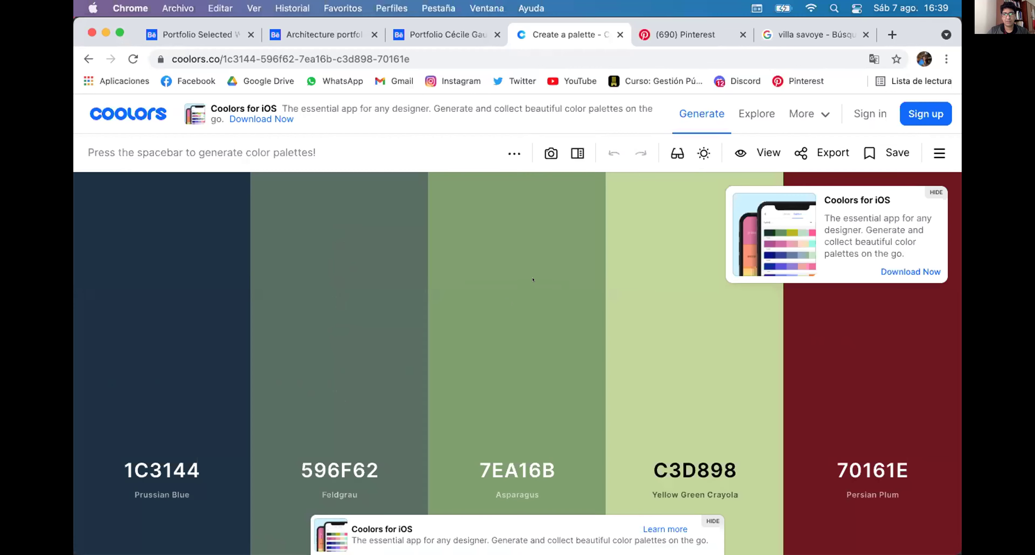
pyautogui.press('Escape')
pyautogui.press('space')
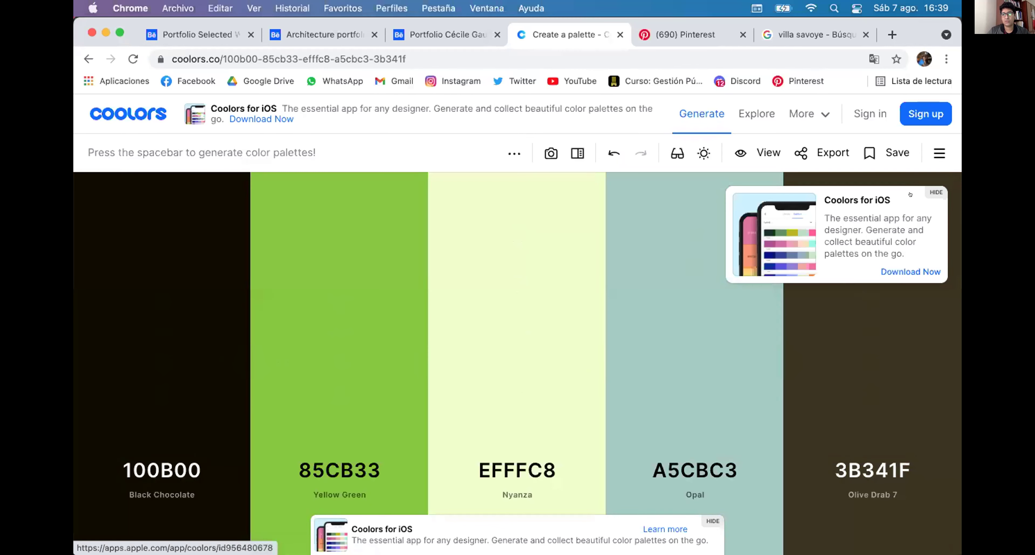
pyautogui.press('space')
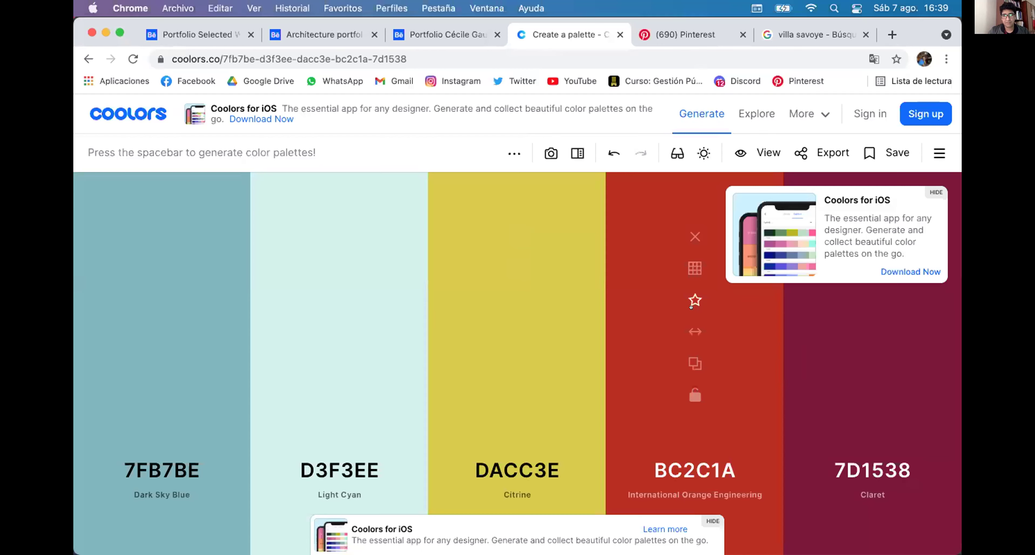
pyautogui.press('space')
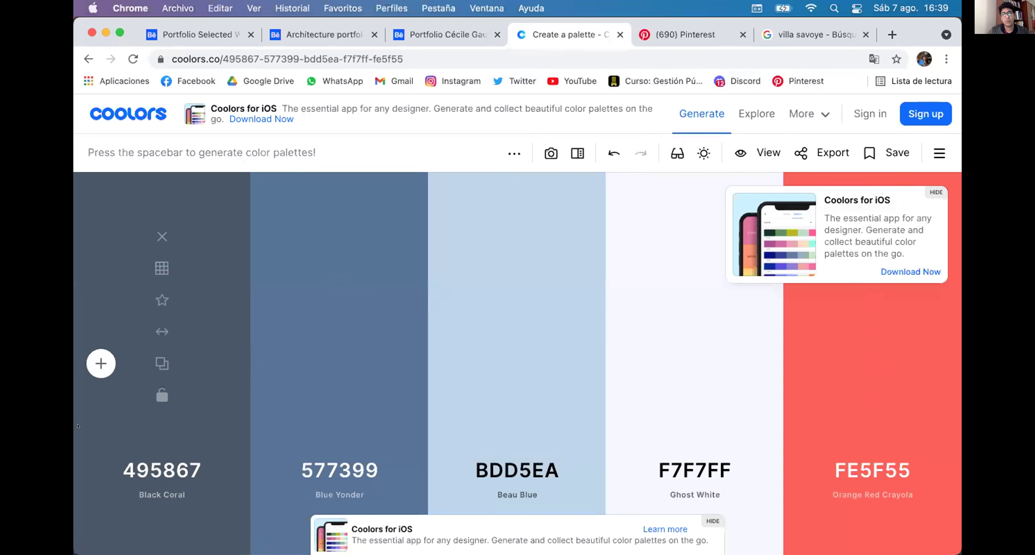
# Step: Capture a screenshot of the palette area covering all five color swatches and their hex codes
pyautogui.moveTo(775, 382)
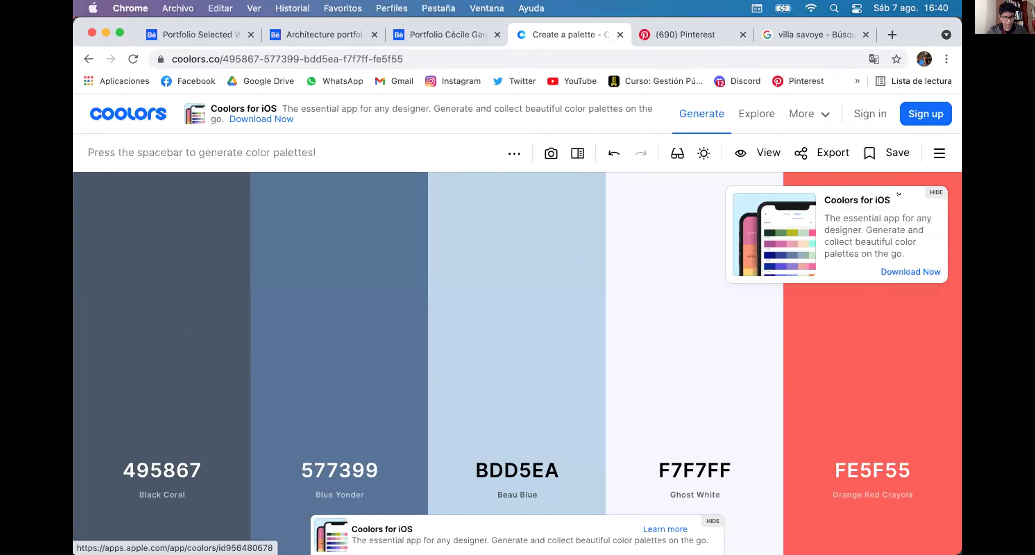
pyautogui.moveTo(928, 282)
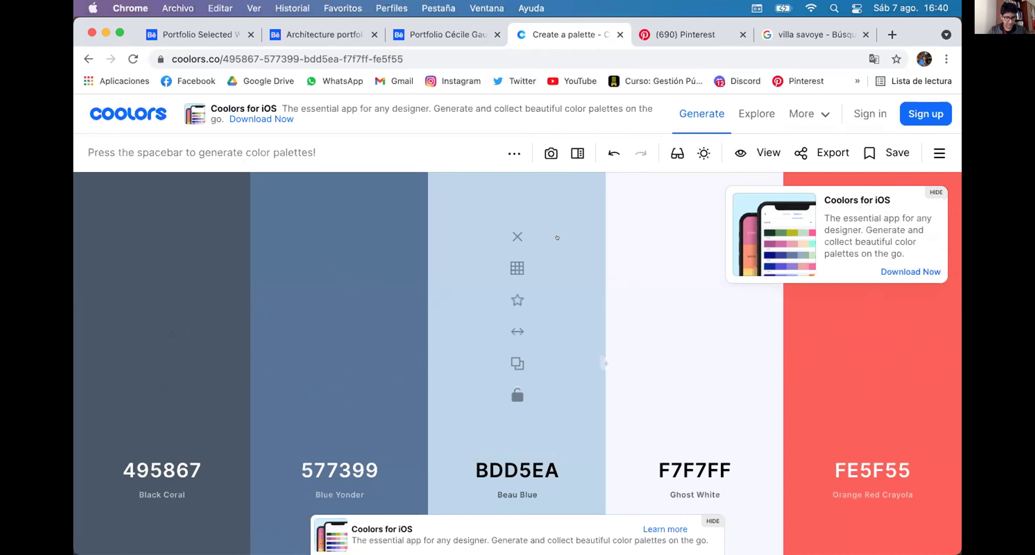
pyautogui.press('super+shift+4')
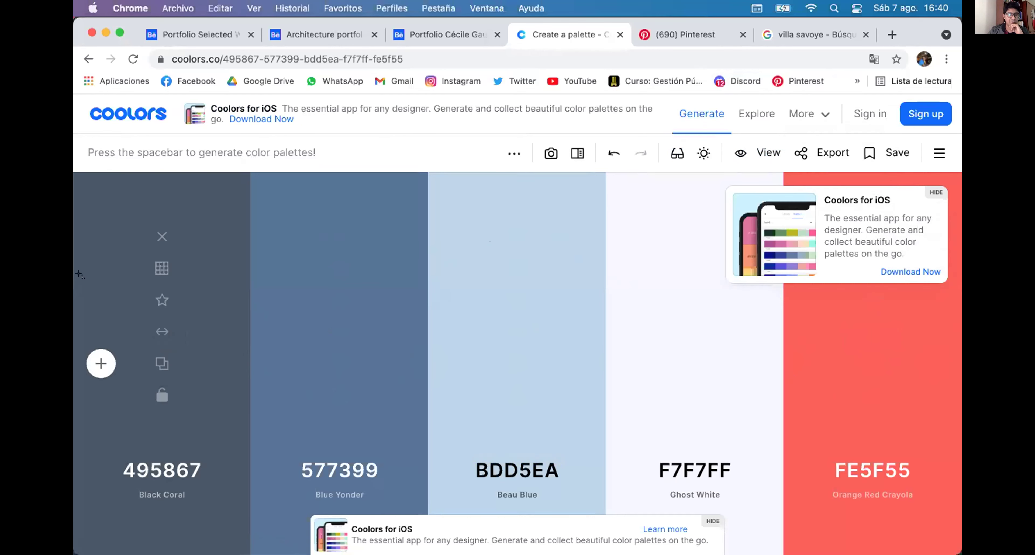
pyautogui.moveTo(83, 216); pyautogui.dragTo(961, 506)
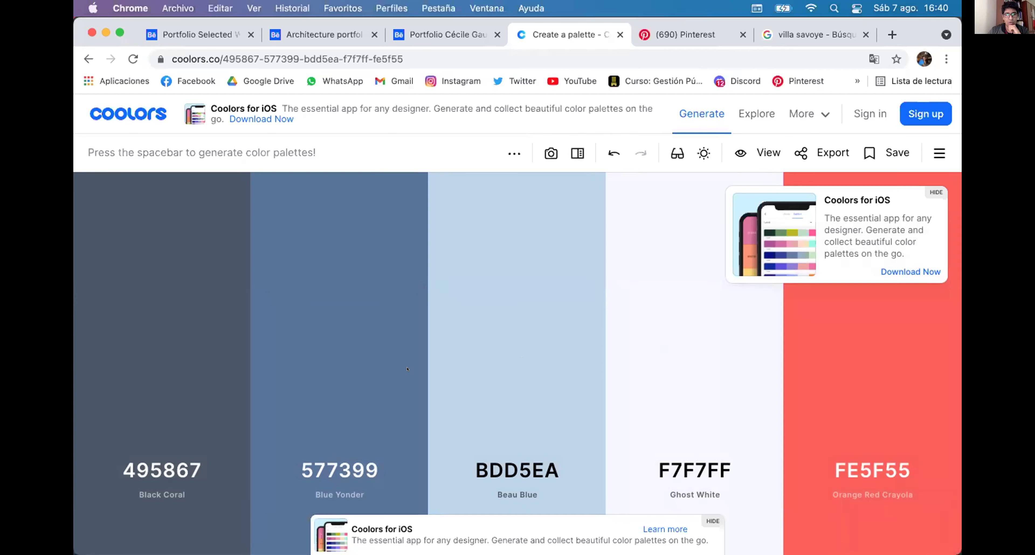
# Step: Look up the CMYK and RGB values of color 495867, list its other color formats, and close the color editor
pyautogui.moveTo(153, 439)
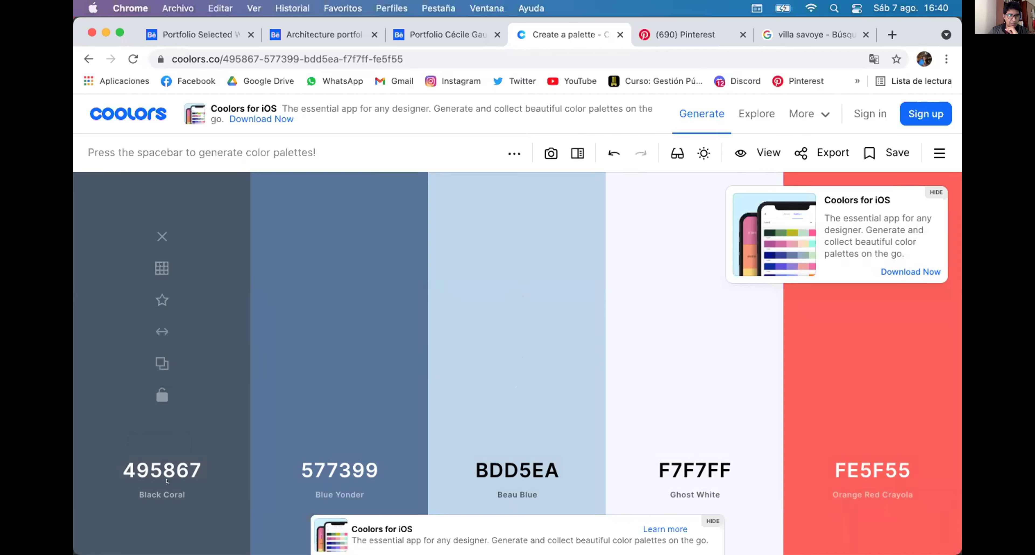
pyautogui.click(167, 462)
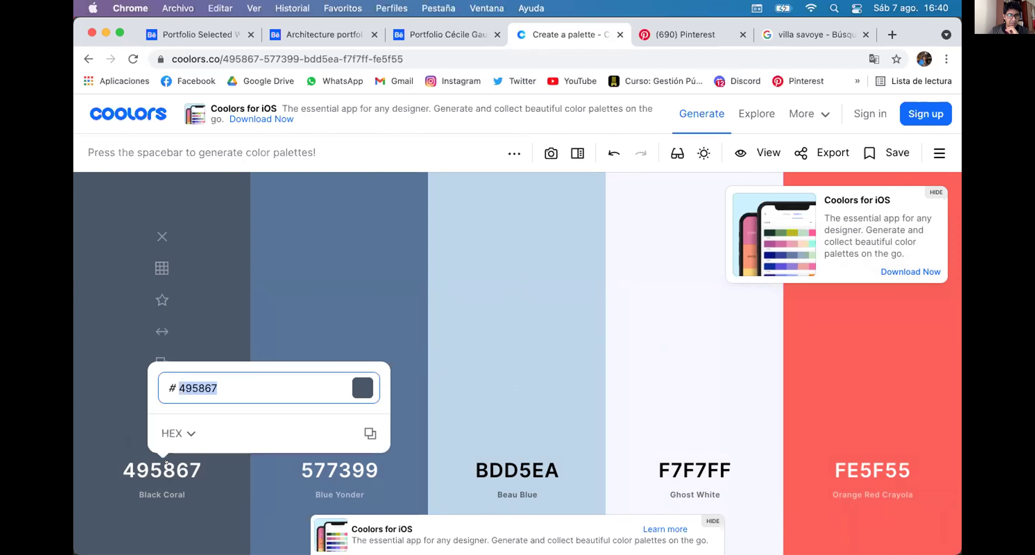
pyautogui.click(177, 429)
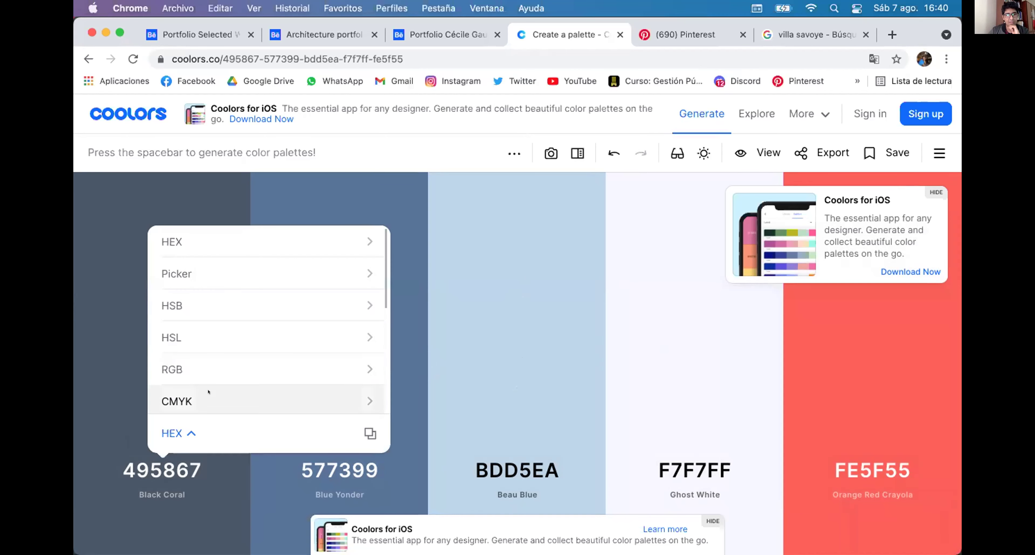
pyautogui.click(208, 398)
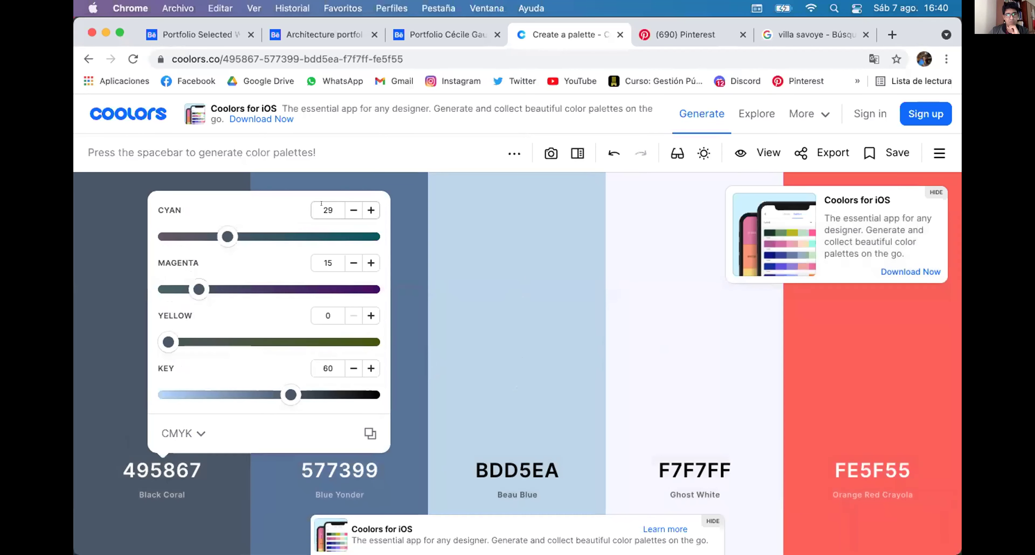
pyautogui.click(324, 263)
pyautogui.press('Tab')
pyautogui.press('Tab')
pyautogui.click(192, 430)
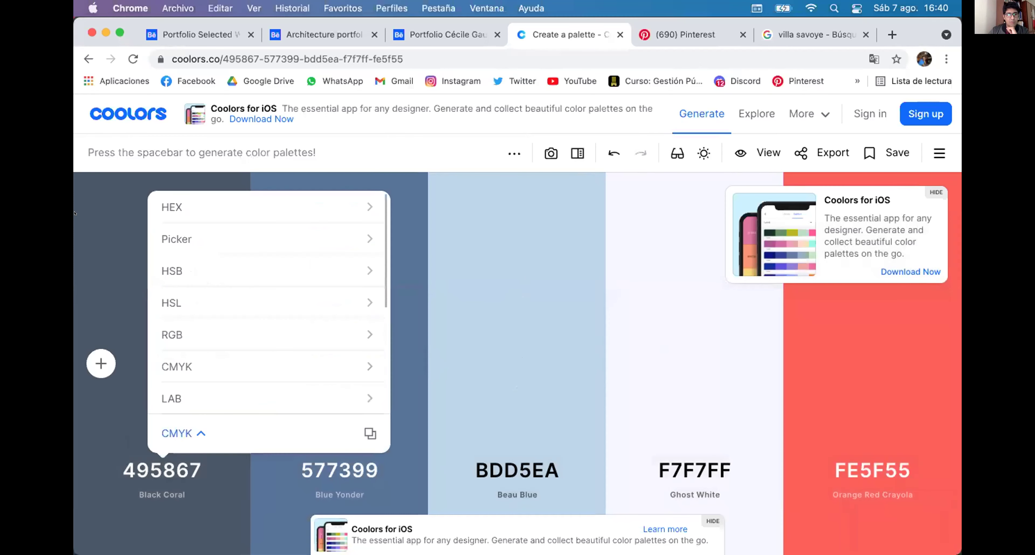
pyautogui.click(284, 331)
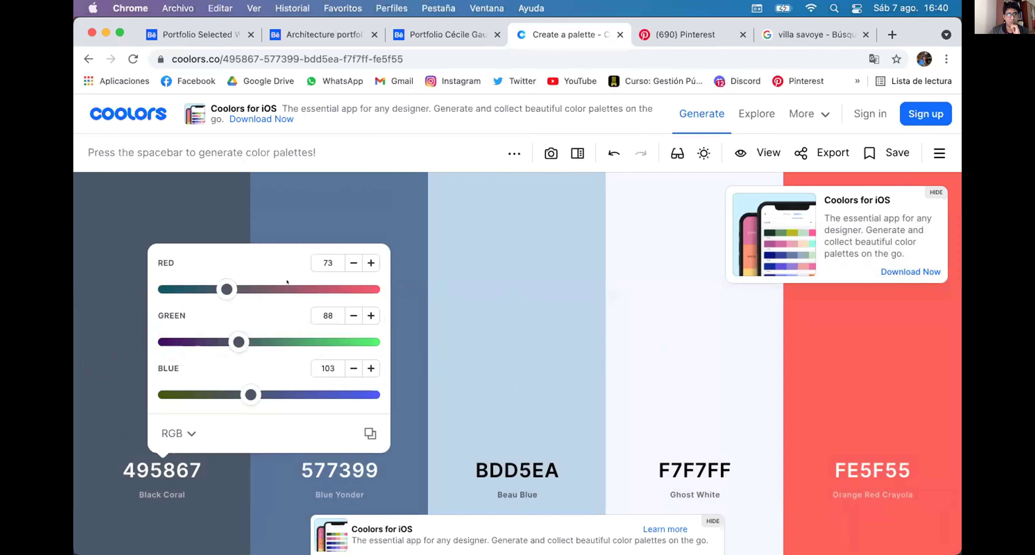
pyautogui.click(173, 434)
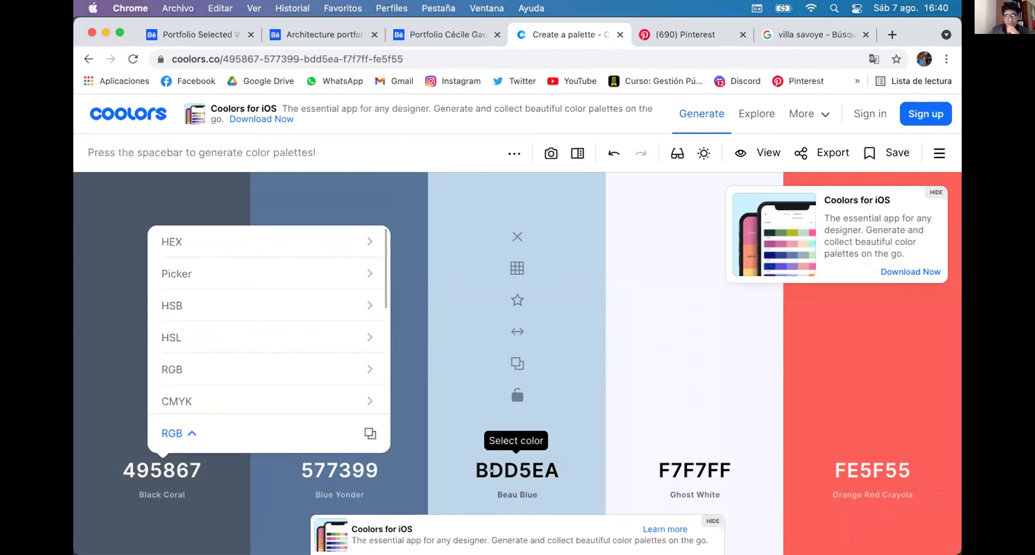
pyautogui.click(453, 148)
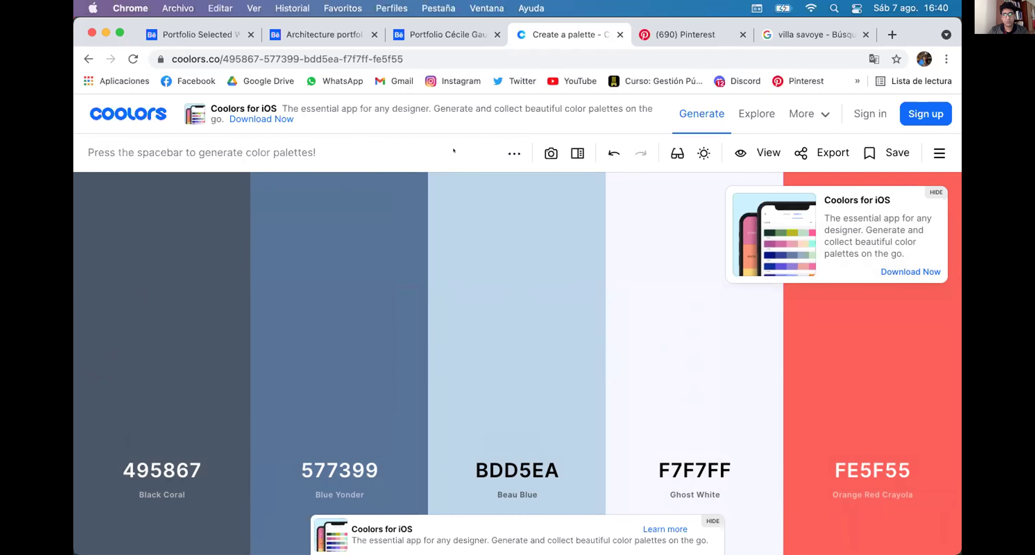
# Step: Switch to Photoshop and place Plantas.pdf from the DGA folder into the blank 30 x 30 cm document
pyautogui.hotkey('ctrl', 'Up')
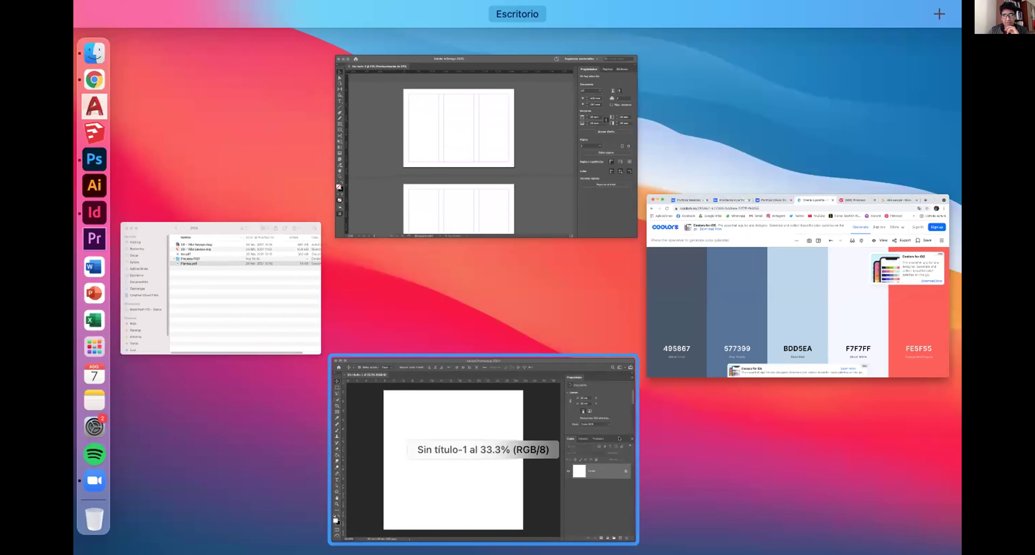
pyautogui.click(500, 428)
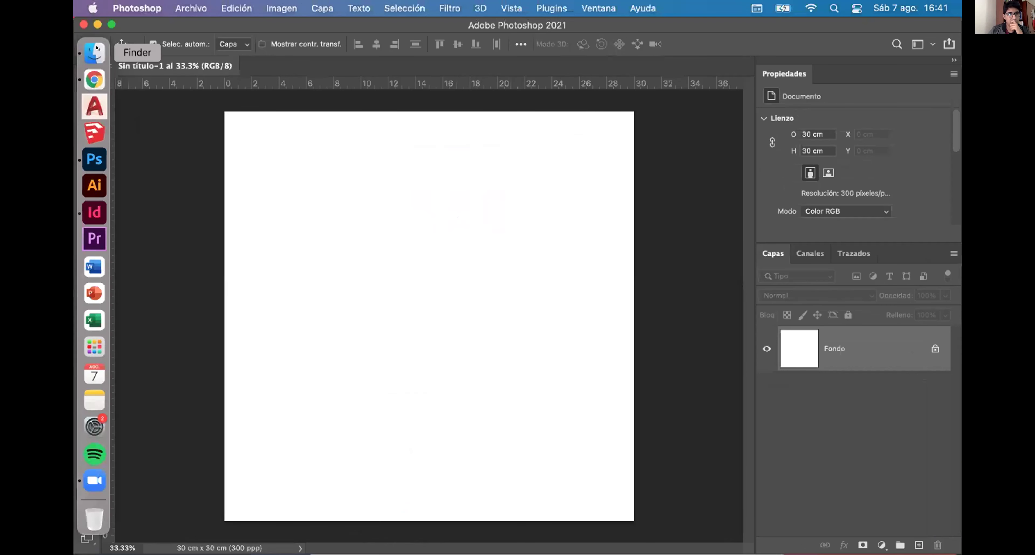
pyautogui.click(89, 48)
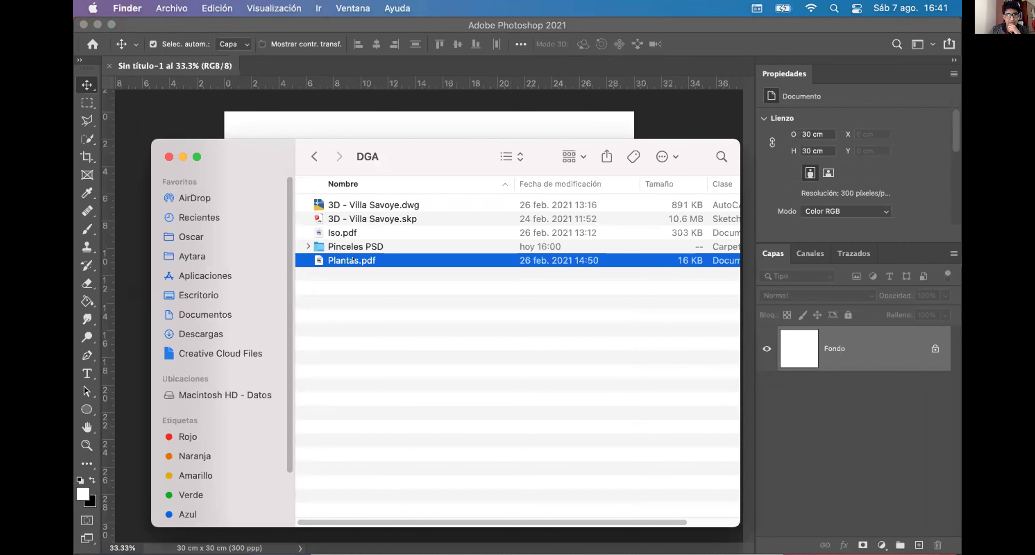
pyautogui.moveTo(418, 146); pyautogui.dragTo(773, 91)
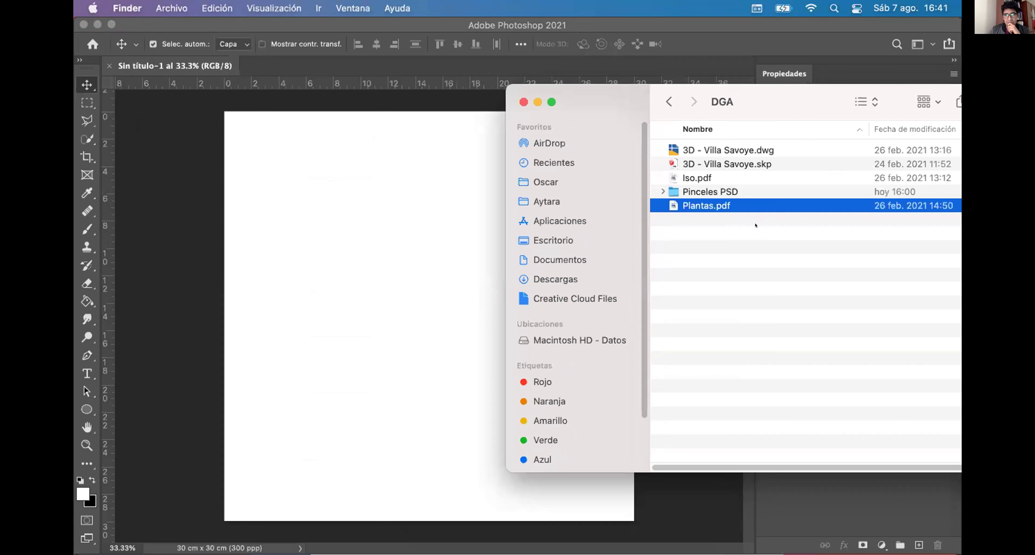
pyautogui.moveTo(731, 203); pyautogui.dragTo(400, 352)
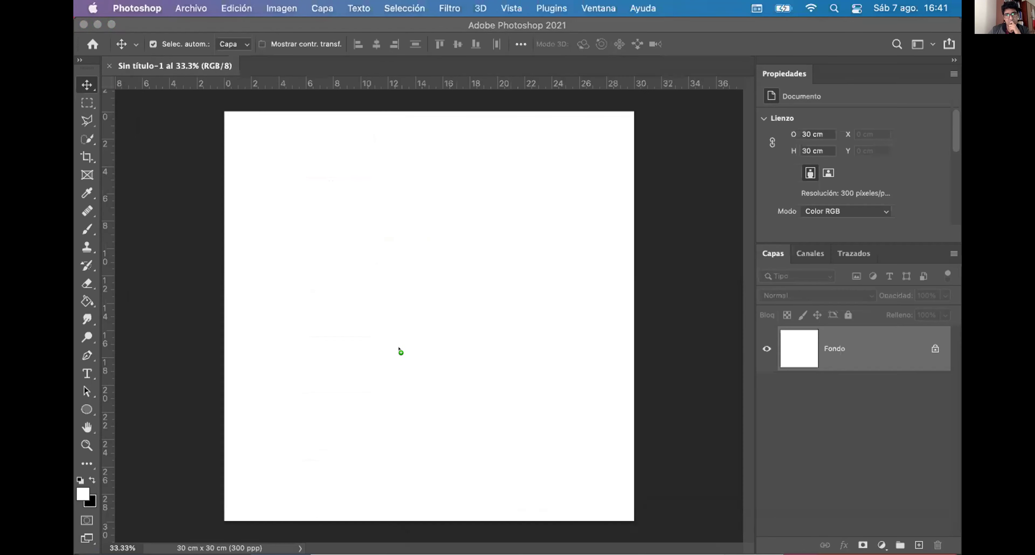
pyautogui.click(700, 412)
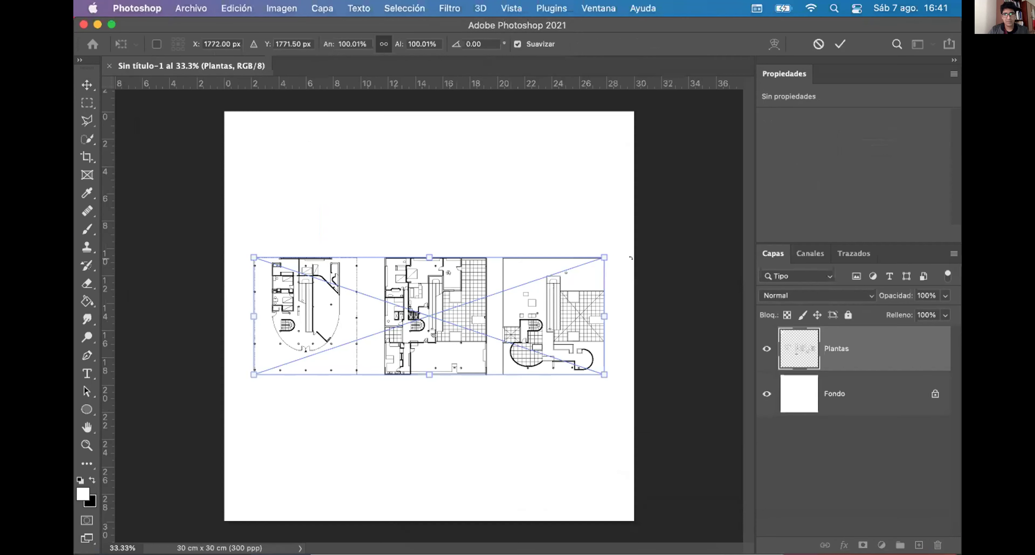
# Step: Scale the placed floor plans to about 112.6% so they nearly span the canvas width, center them, and apply the transformation
pyautogui.moveTo(599, 250); pyautogui.dragTo(620, 243)
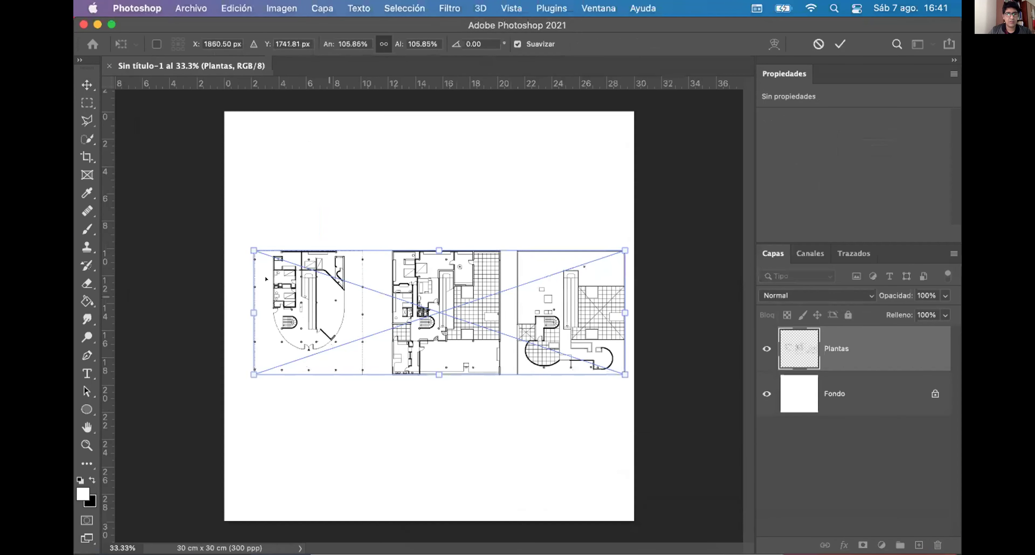
pyautogui.moveTo(244, 247); pyautogui.dragTo(221, 240)
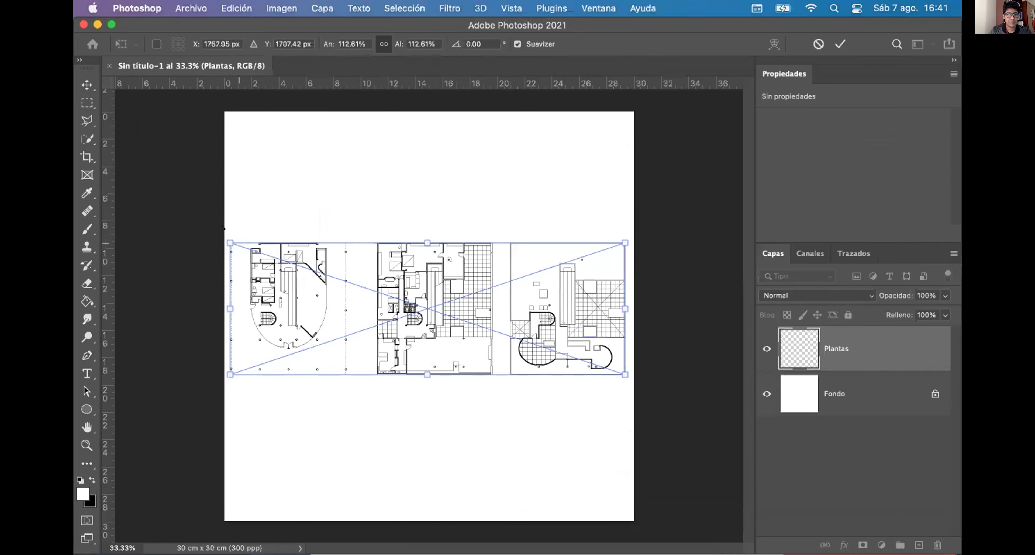
pyautogui.moveTo(409, 271)
pyautogui.mouseDown()
pyautogui.moveTo(407, 227)
pyautogui.moveTo(409, 271)
pyautogui.mouseUp()
pyautogui.press('Return')
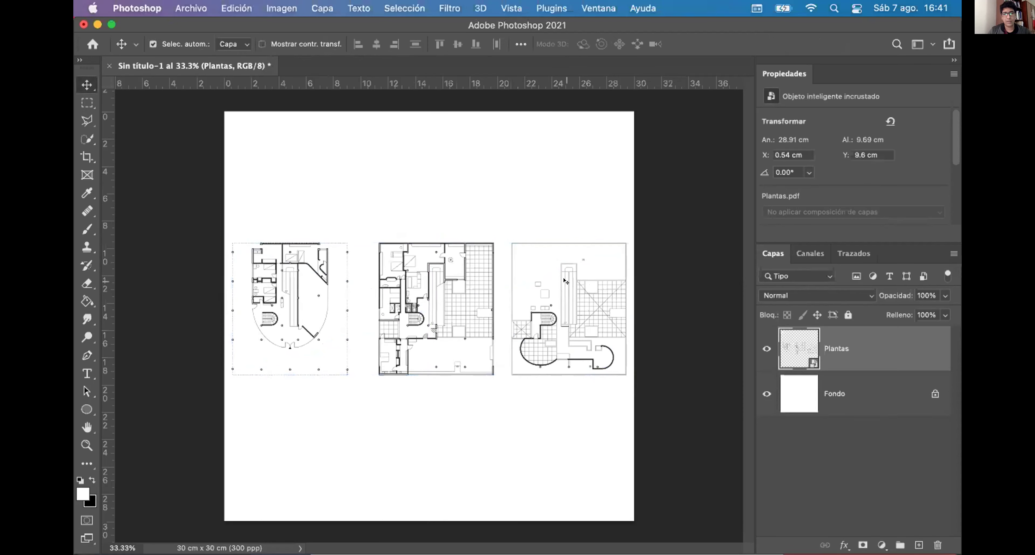
pyautogui.click(574, 284)
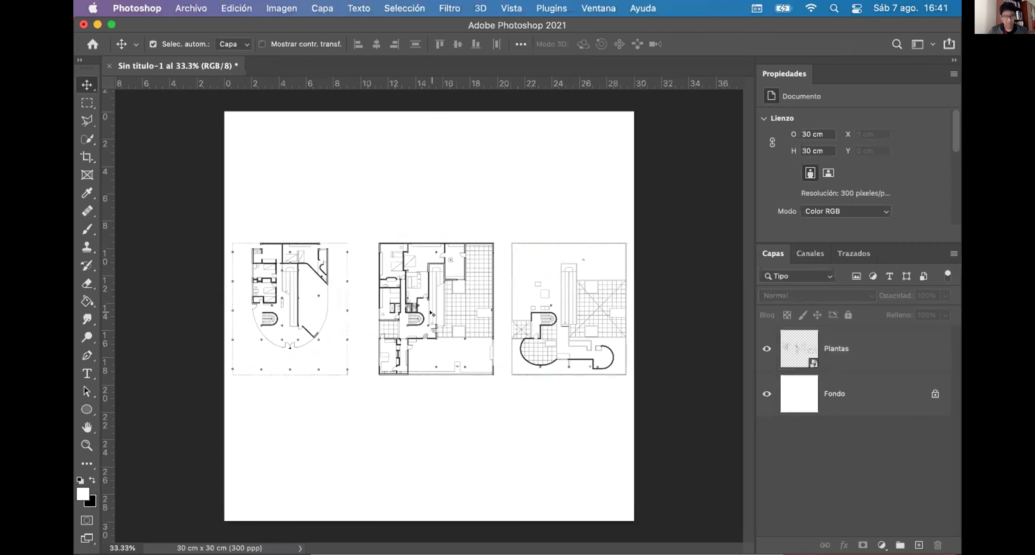
# Step: Examine the wall and furniture linework of the middle floor plan at close range, selecting the Plantas layer
pyautogui.scroll(10, 442, 316)
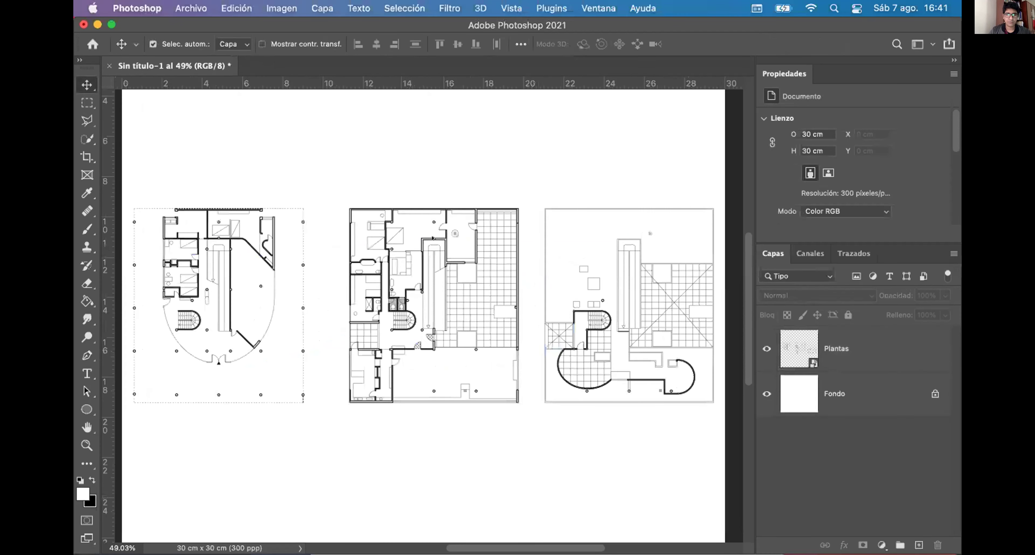
pyautogui.scroll(10, 464, 206)
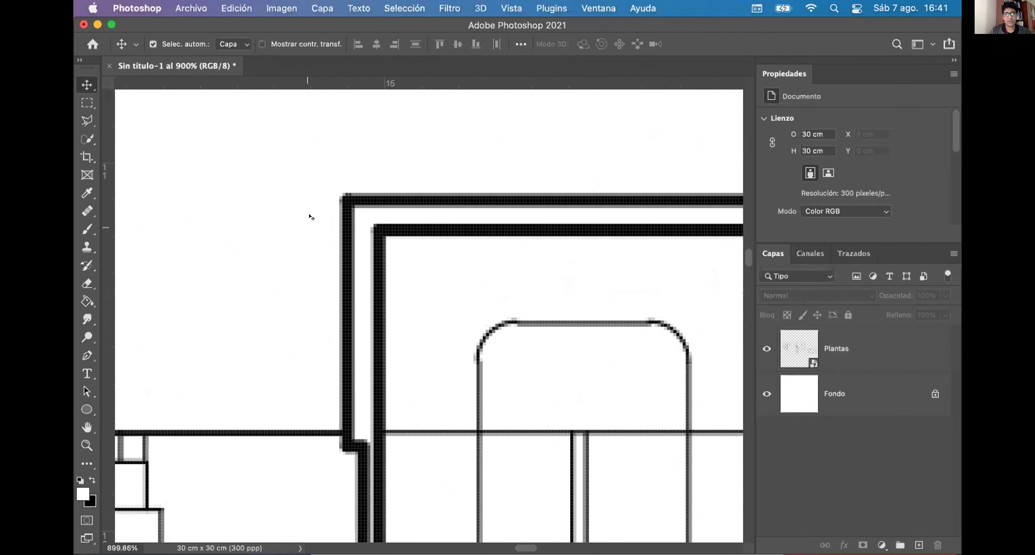
pyautogui.scroll(-3, 353, 214)
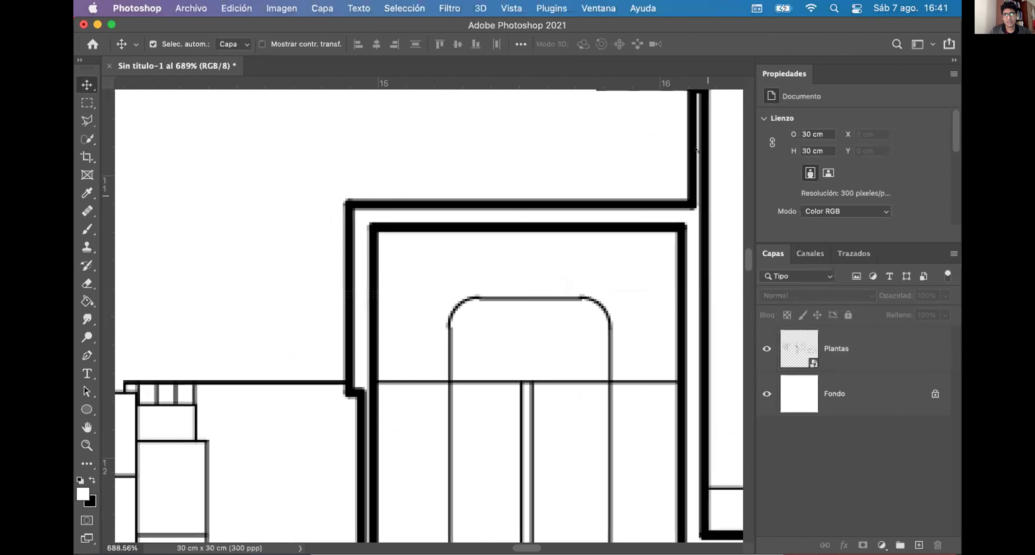
pyautogui.scroll(-4, 495, 241)
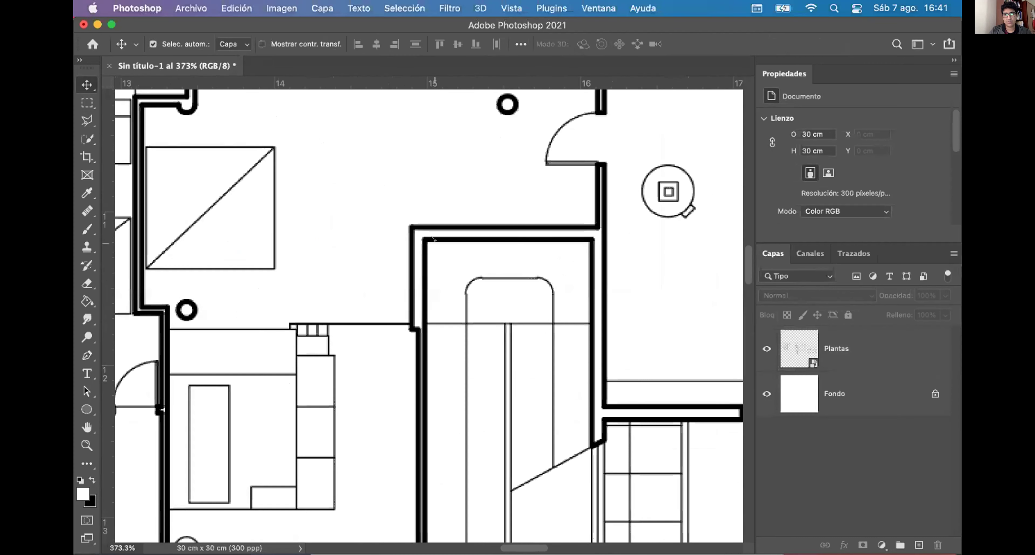
pyautogui.scroll(-2, 432, 238)
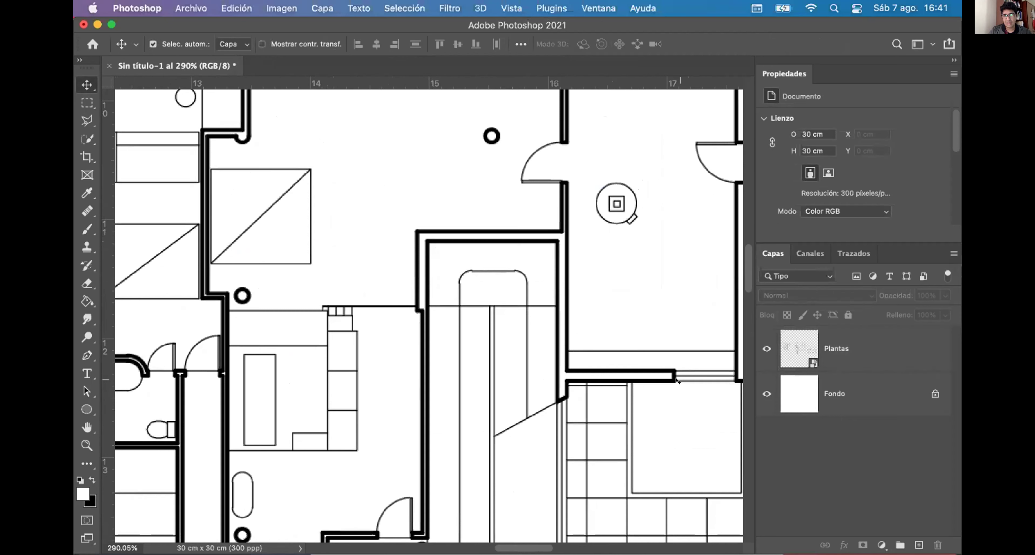
pyautogui.click(612, 372)
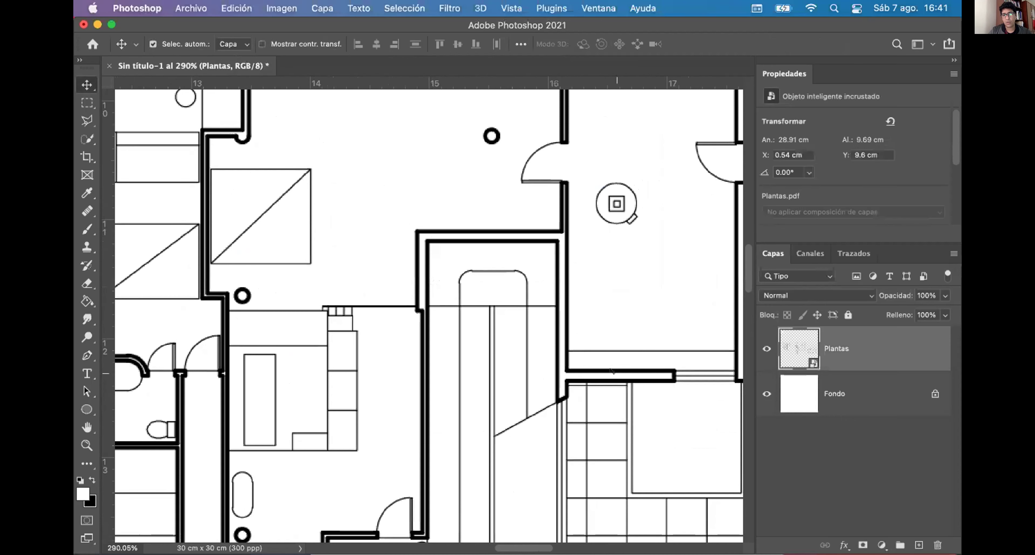
pyautogui.scroll(-5, 575, 359)
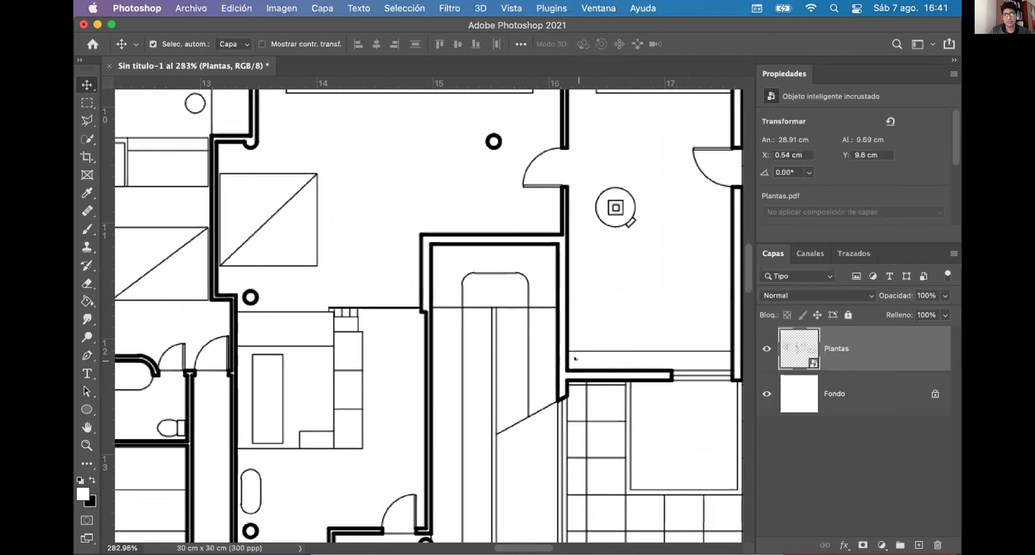
pyautogui.scroll(1, 521, 258)
pyautogui.scroll(-2, 521, 258)
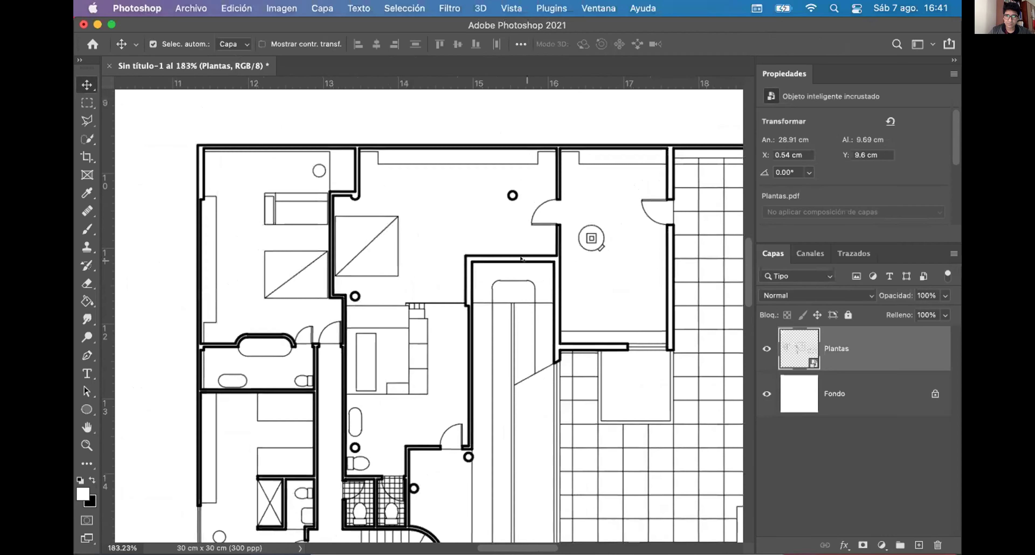
pyautogui.scroll(-5, 400, 248)
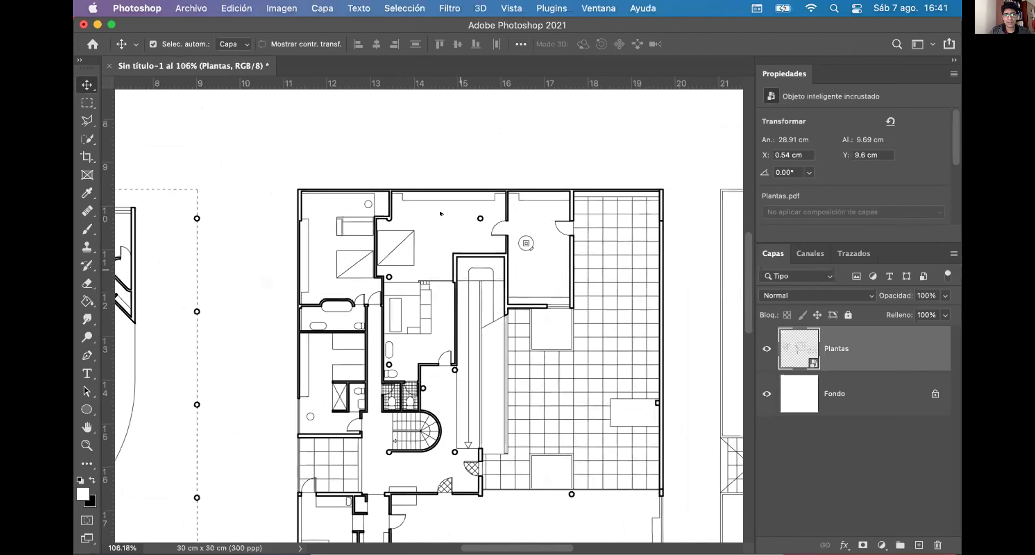
pyautogui.scroll(-3, 443, 238)
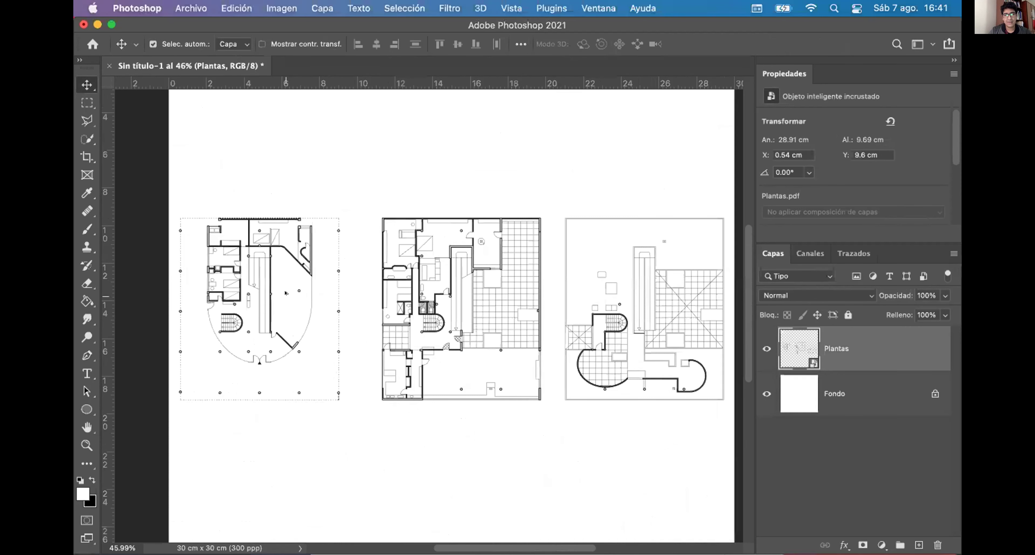
# Step: Inspect the ground-floor plan's linework and a wall corner near the middle plan's ramp down to individual pixels
pyautogui.scroll(5, 285, 292)
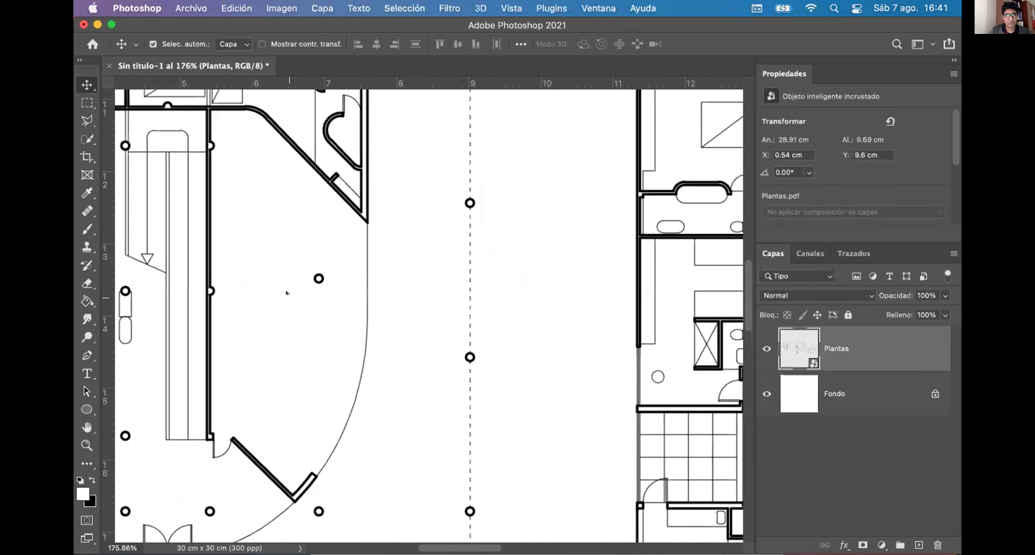
pyautogui.scroll(-5, 285, 291)
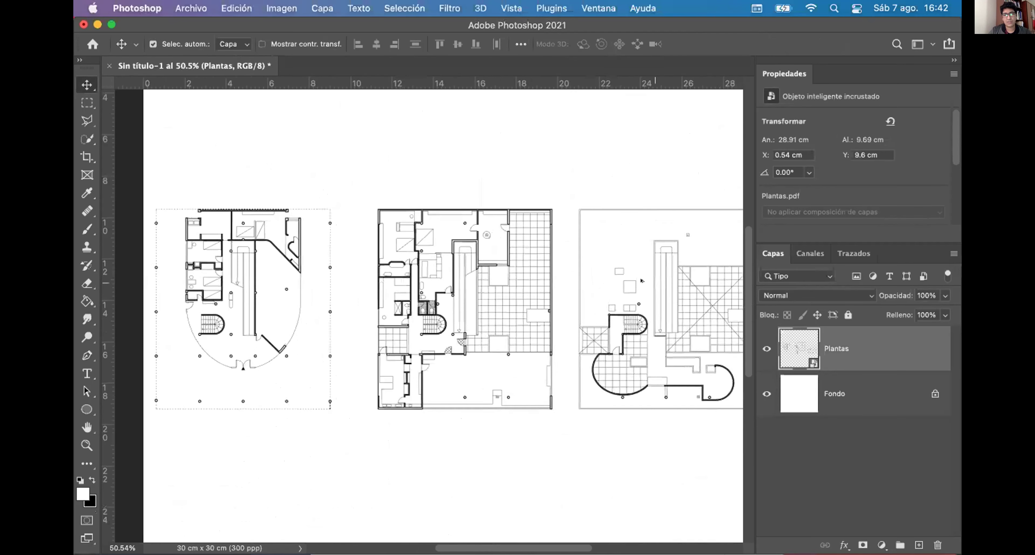
pyautogui.scroll(2, 497, 306)
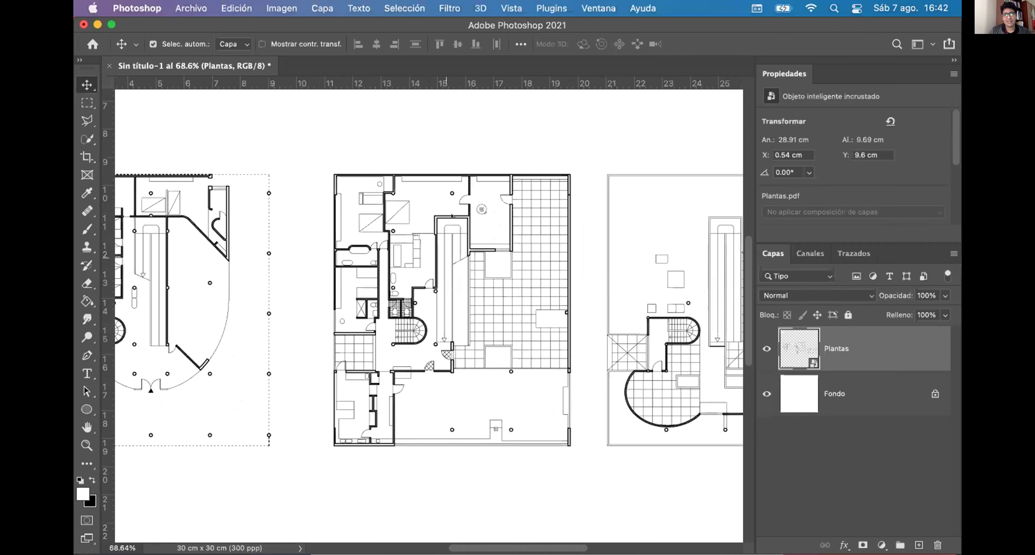
pyautogui.scroll(3, 497, 305)
pyautogui.scroll(3, 454, 225)
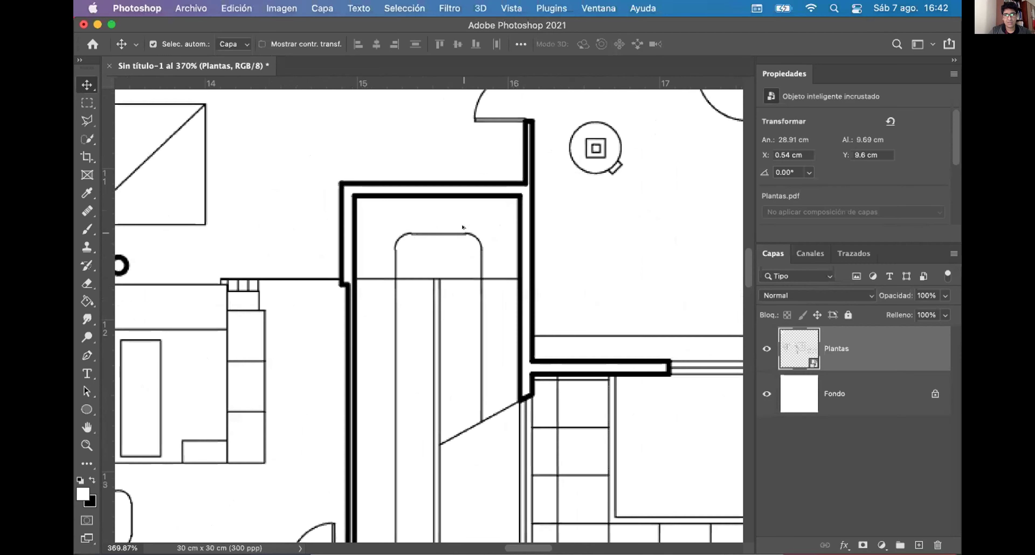
pyautogui.scroll(-2, 319, 248)
pyautogui.scroll(8, 422, 160)
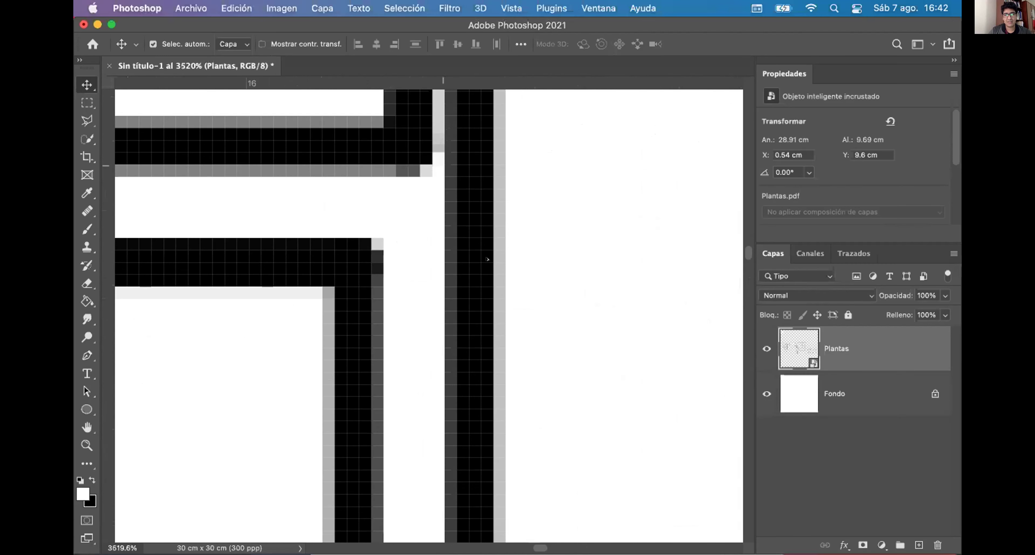
pyautogui.scroll(5, 422, 160)
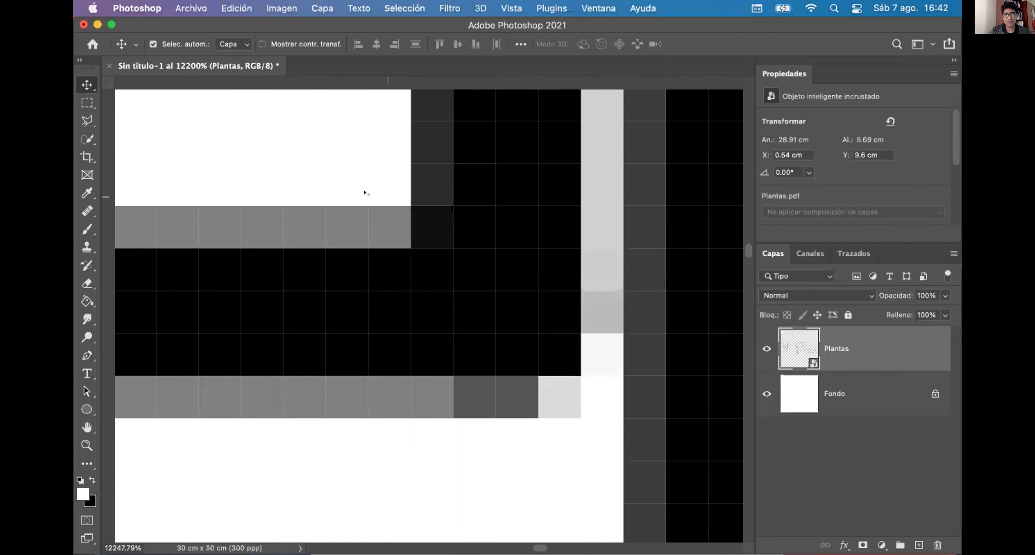
pyautogui.scroll(-1, 522, 261)
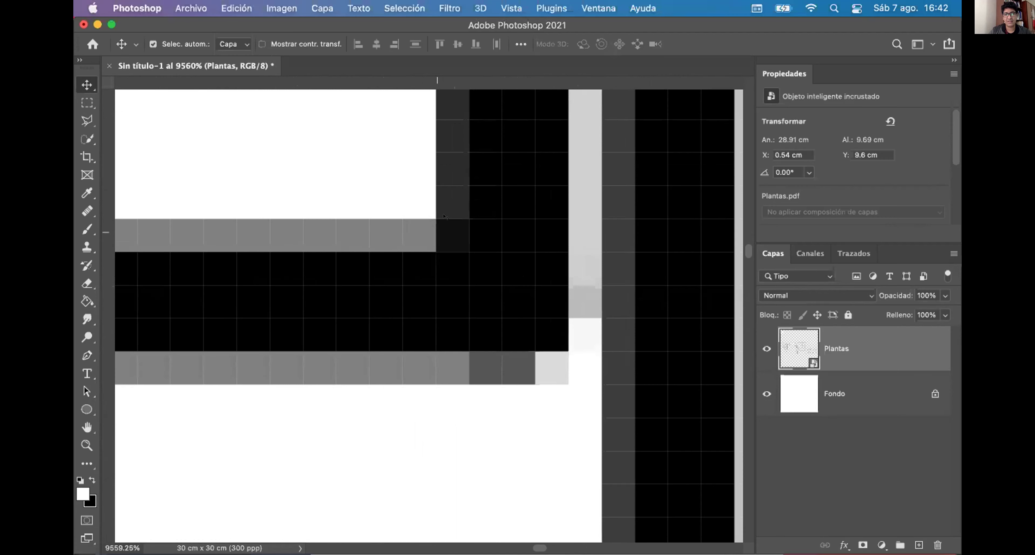
# Step: Review the three Villa Savoye floor plans at overview scale across the whole canvas
pyautogui.scroll(-5, 478, 205)
pyautogui.scroll(-10, 467, 226)
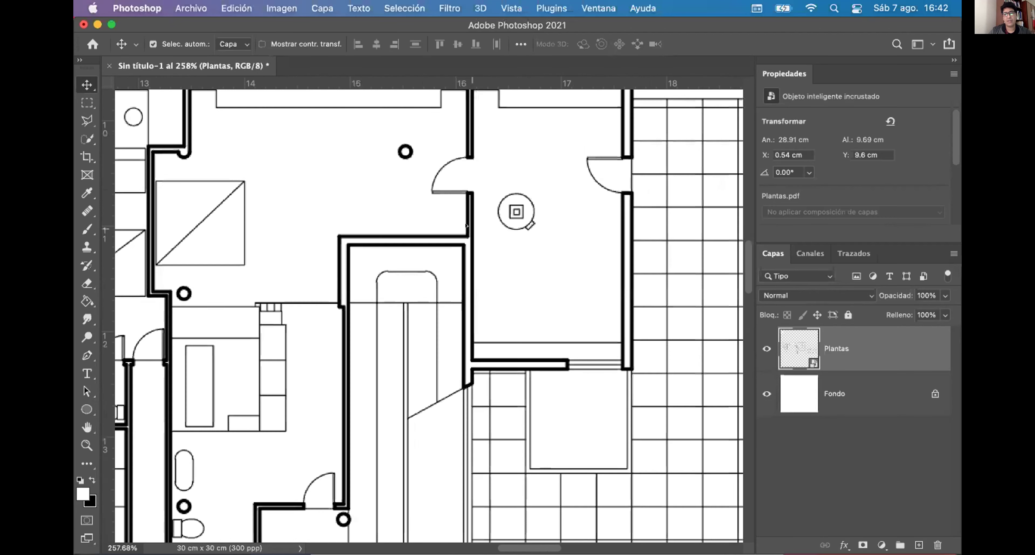
pyautogui.scroll(-1, 419, 213)
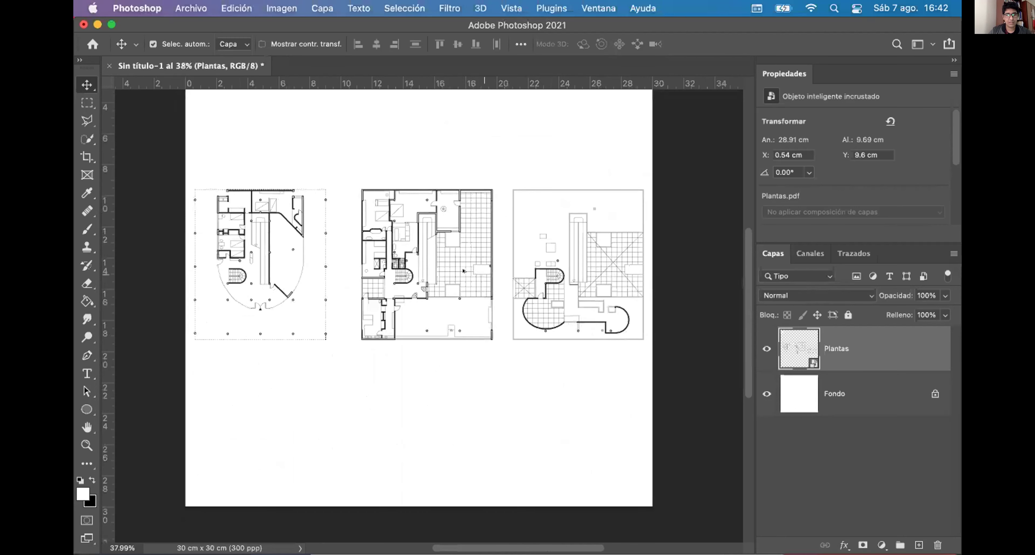
pyautogui.scroll(1, 418, 253)
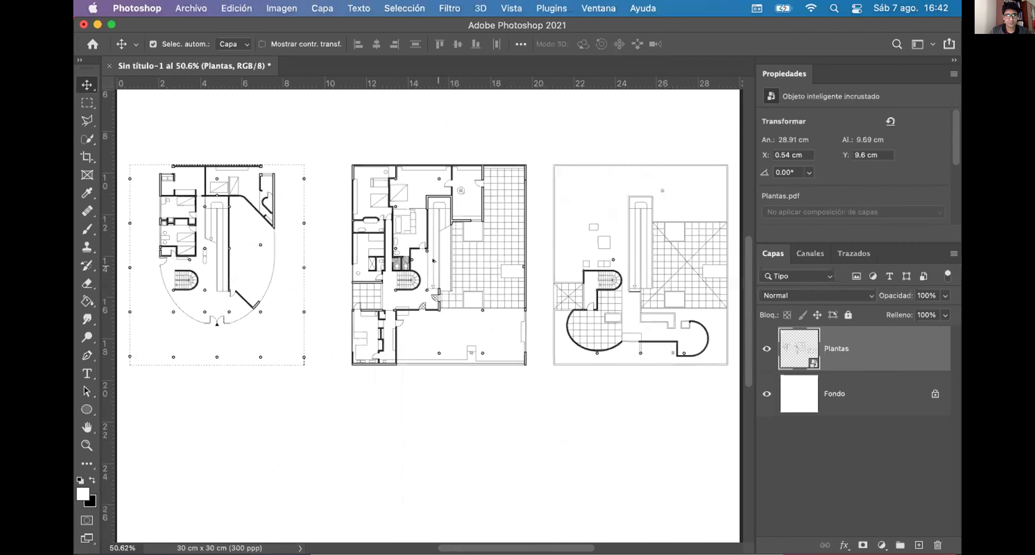
pyautogui.scroll(-1, 442, 237)
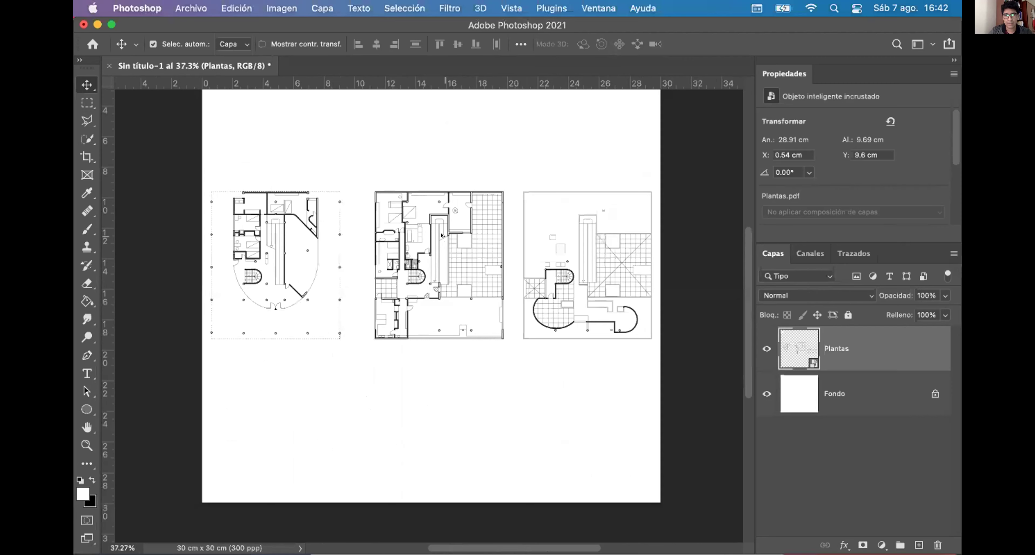
pyautogui.scroll(1, 436, 269)
pyautogui.scroll(-1, 431, 302)
pyautogui.scroll(-1, 431, 303)
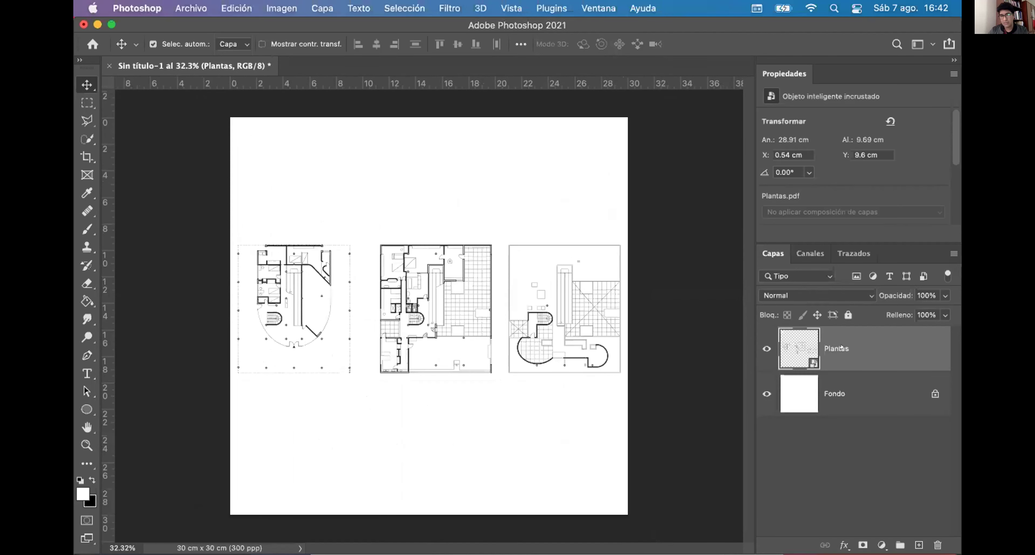
# Step: Delete the Plantas layer and place page 1 of Iso.pdf in its position as an embedded smart object, keeping the default size
pyautogui.press('Delete')
pyautogui.moveTo(94, 79)
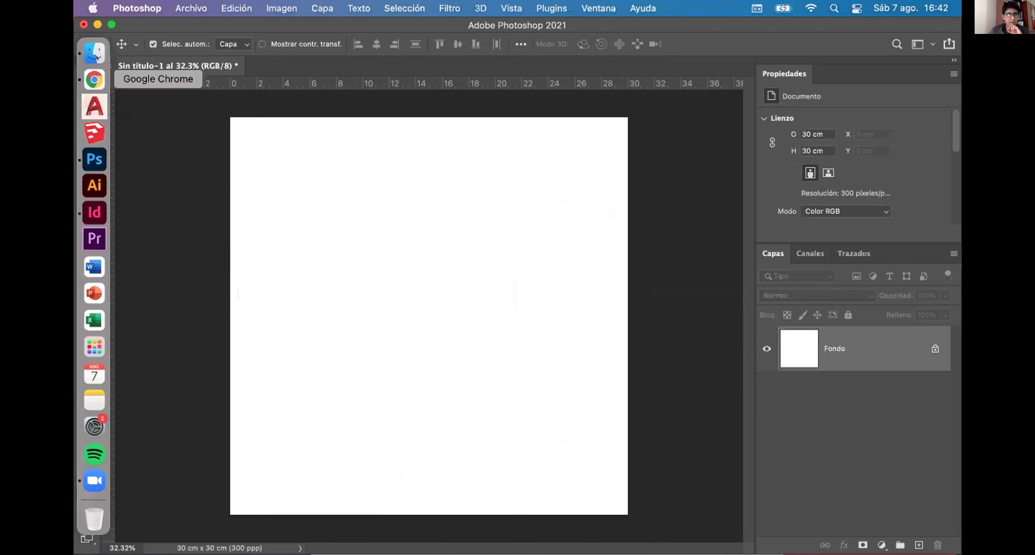
pyautogui.click(95, 53)
pyautogui.moveTo(697, 172); pyautogui.dragTo(318, 291)
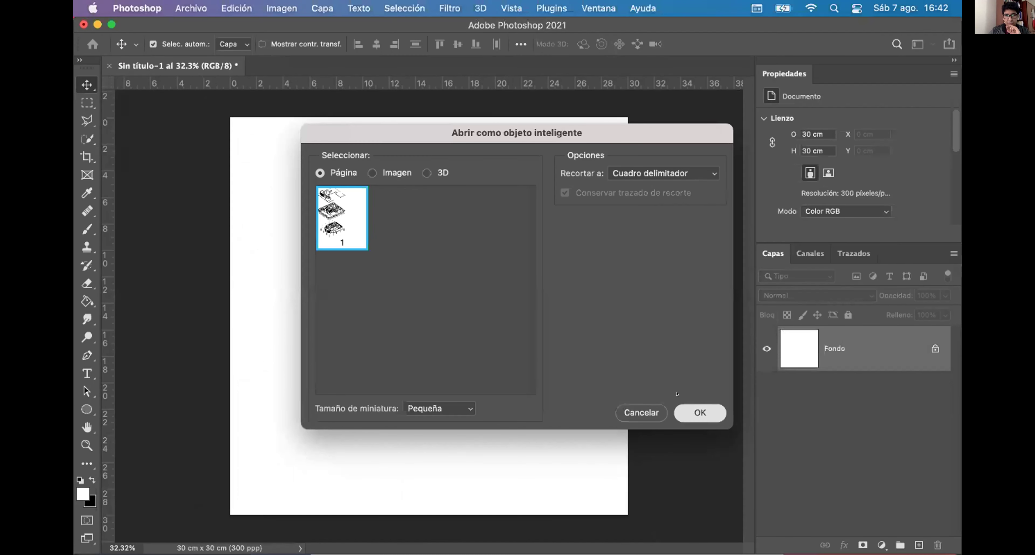
pyautogui.press('Return')
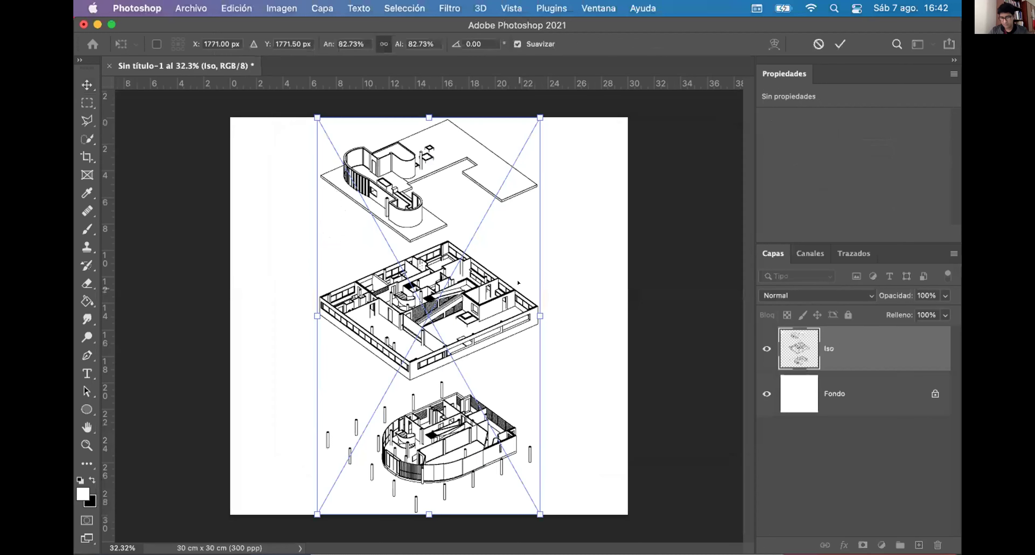
pyautogui.press('Return')
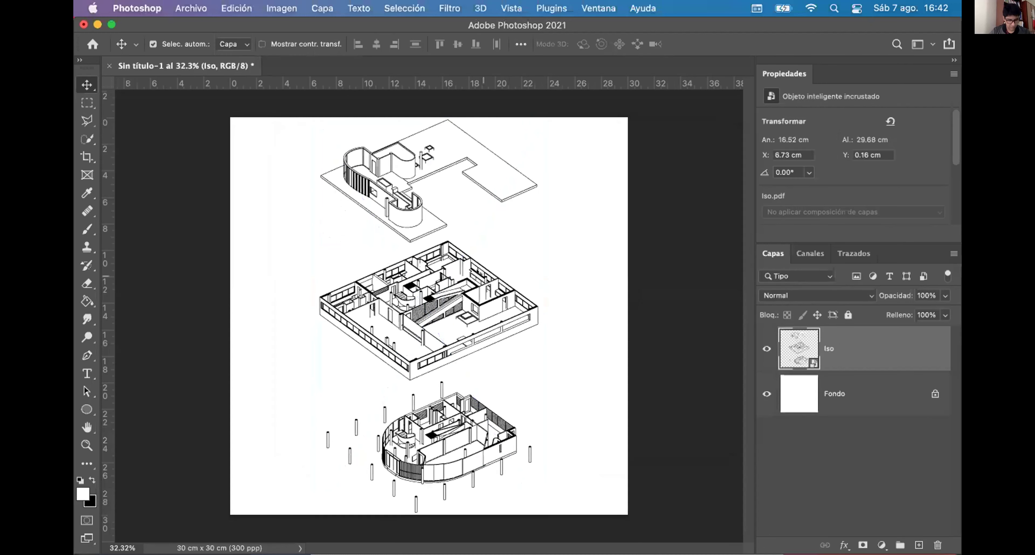
# Step: Examine the exploded isometric's linework, focusing on the middle level's walls, ramp and roof terrace at several magnifications
pyautogui.scroll(5, 421, 314)
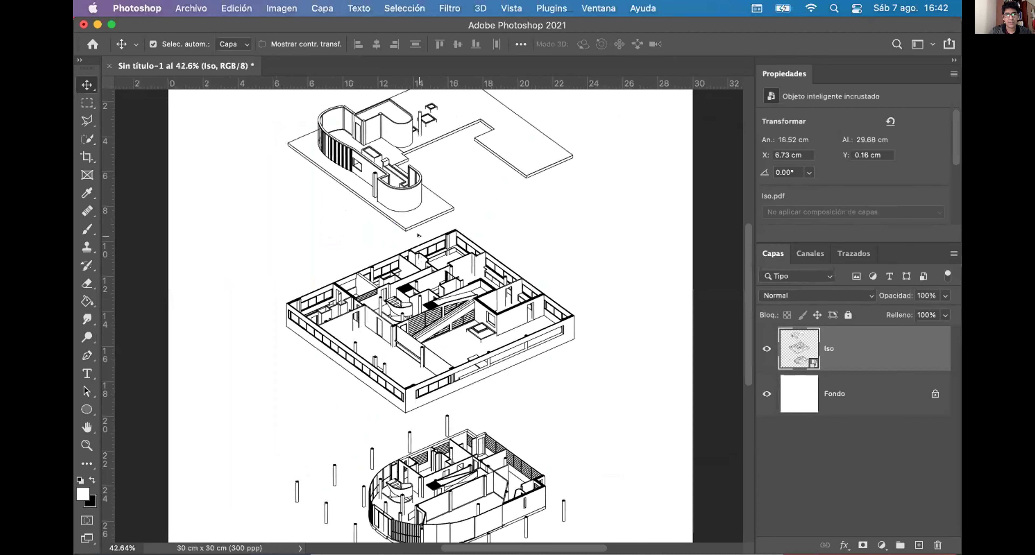
pyautogui.scroll(4, 453, 293)
pyautogui.scroll(-8, 462, 274)
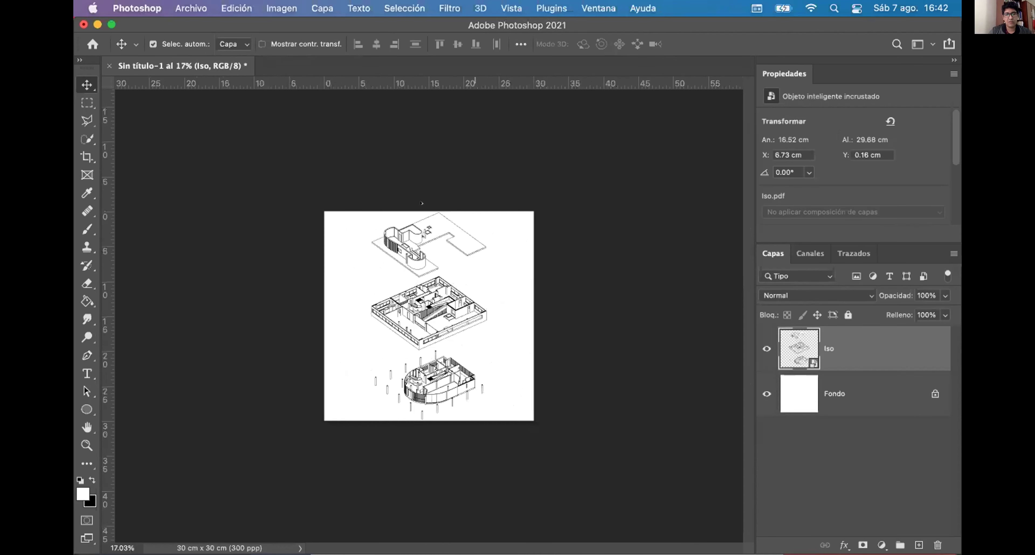
pyautogui.scroll(6, 465, 260)
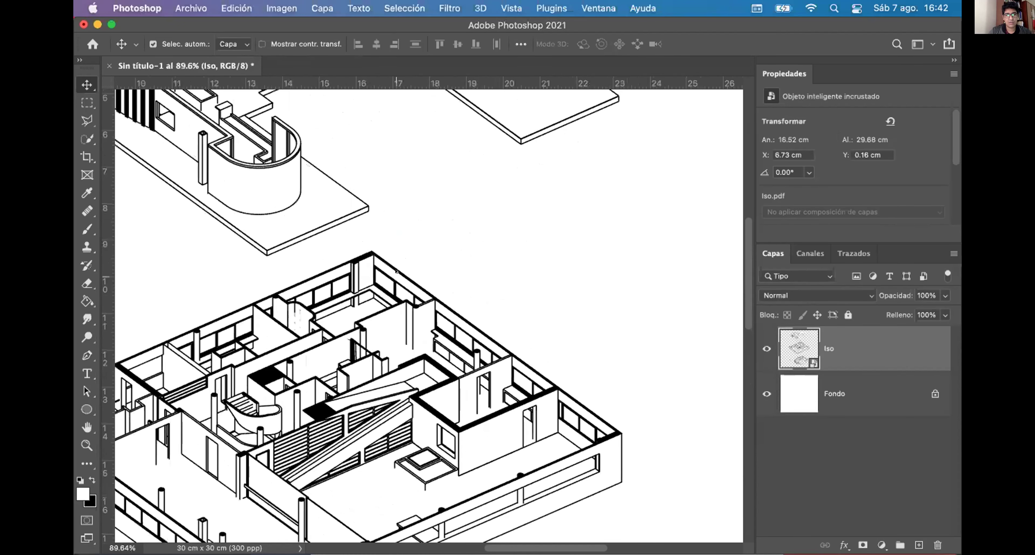
pyautogui.scroll(-6, 408, 271)
pyautogui.scroll(4, 417, 301)
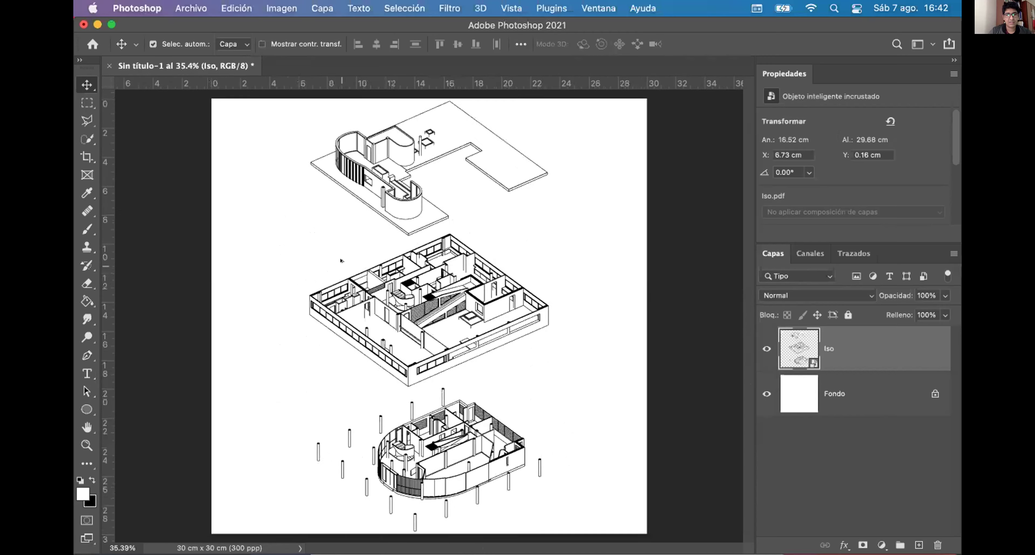
pyautogui.scroll(1, 519, 336)
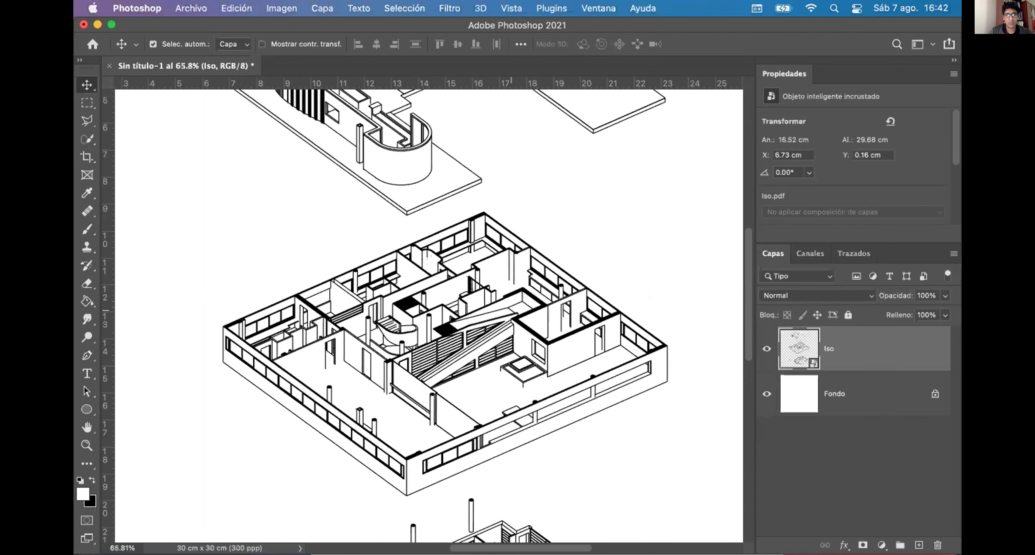
pyautogui.scroll(3, 497, 348)
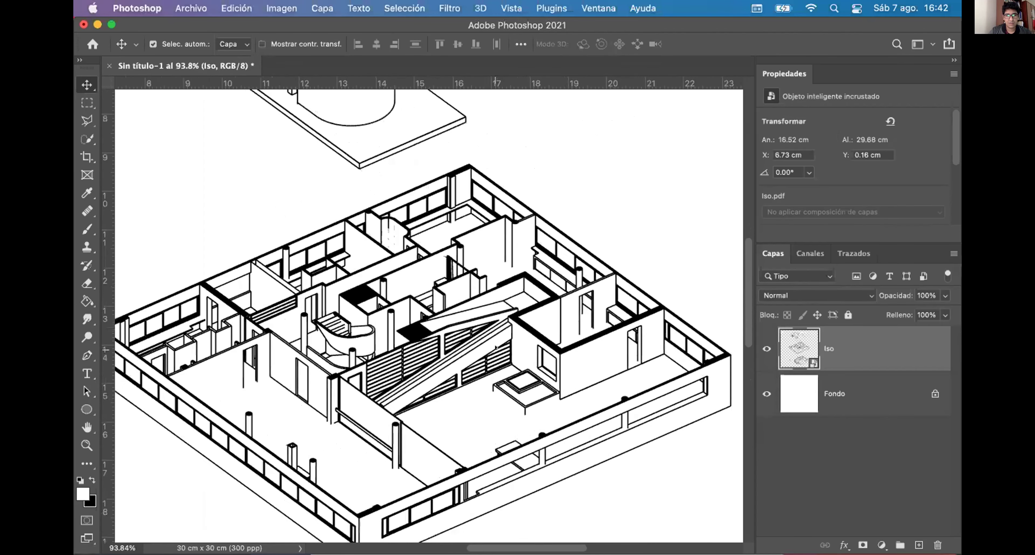
pyautogui.scroll(5, 497, 347)
pyautogui.scroll(2, 479, 378)
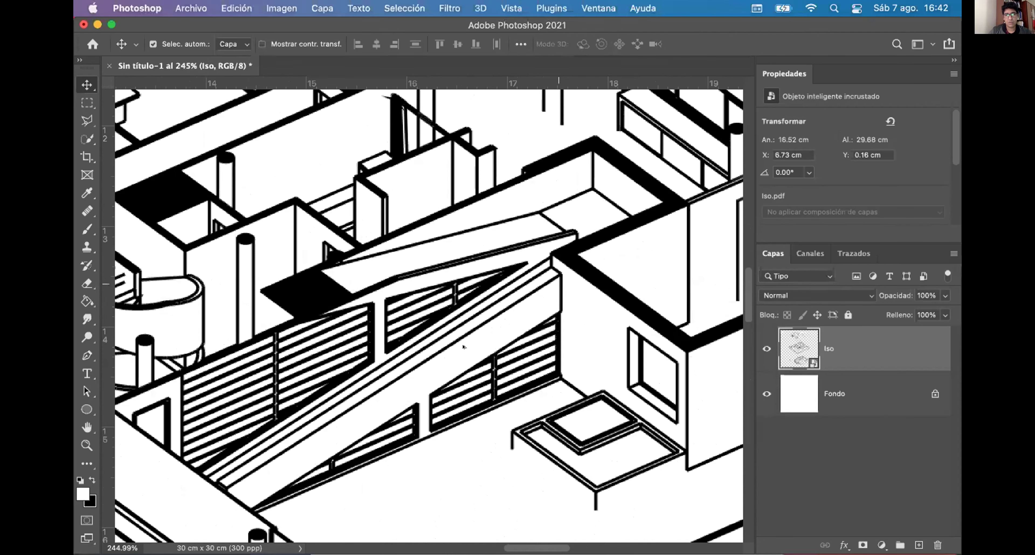
pyautogui.scroll(-10, 463, 346)
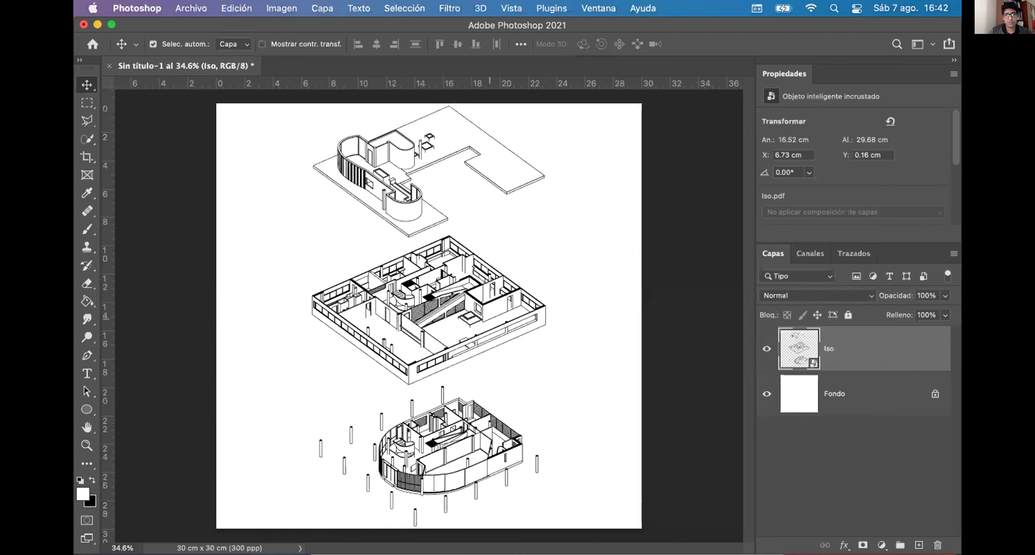
pyautogui.scroll(3, 452, 294)
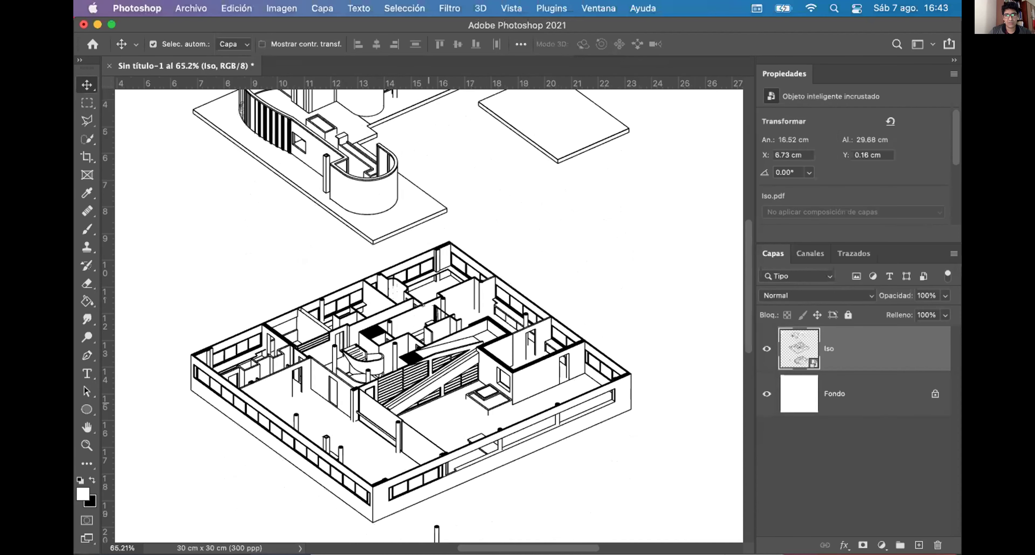
pyautogui.scroll(3, 420, 297)
pyautogui.scroll(-2, 410, 283)
pyautogui.scroll(-4, 398, 314)
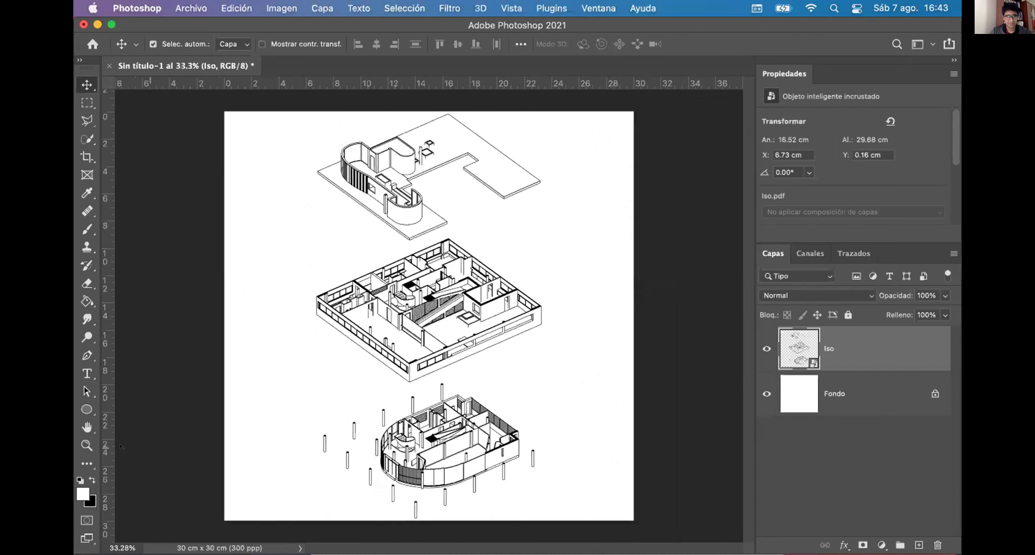
# Step: Activate the Paint Bucket tool and swap the foreground color to black, leaving the color picker without choosing another color
pyautogui.click(85, 316)
pyautogui.click(80, 302)
pyautogui.click(83, 302)
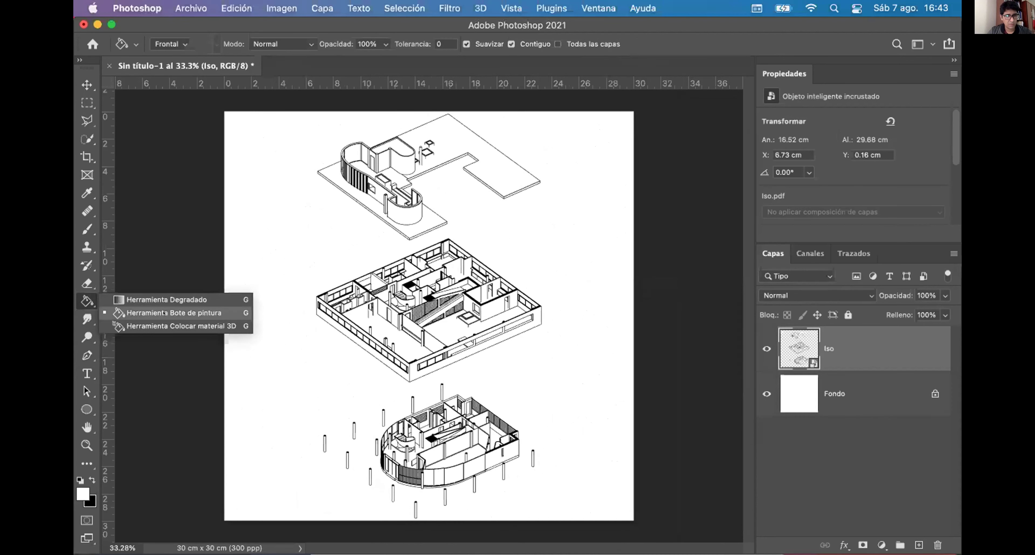
pyautogui.click(165, 313)
pyautogui.click(77, 480)
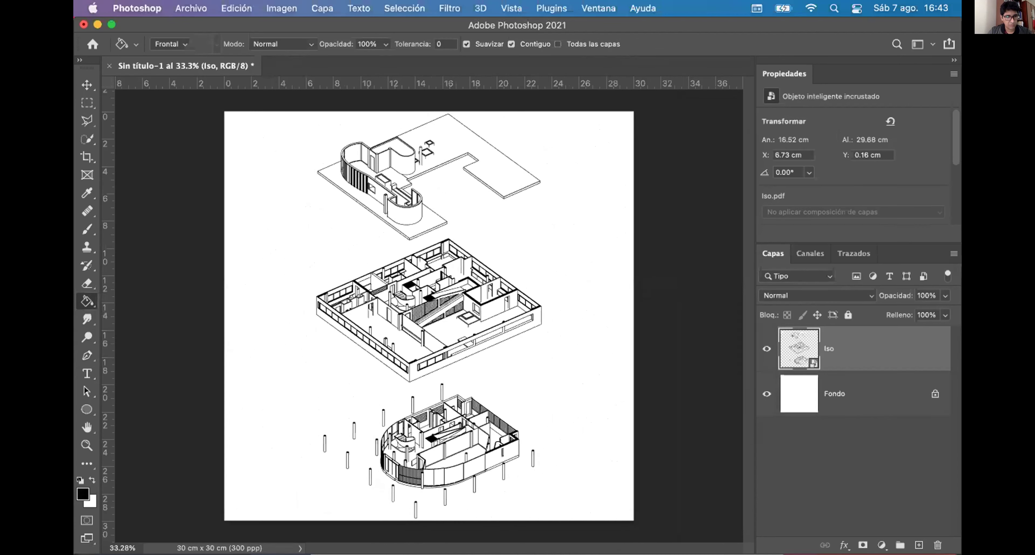
pyautogui.click(79, 491)
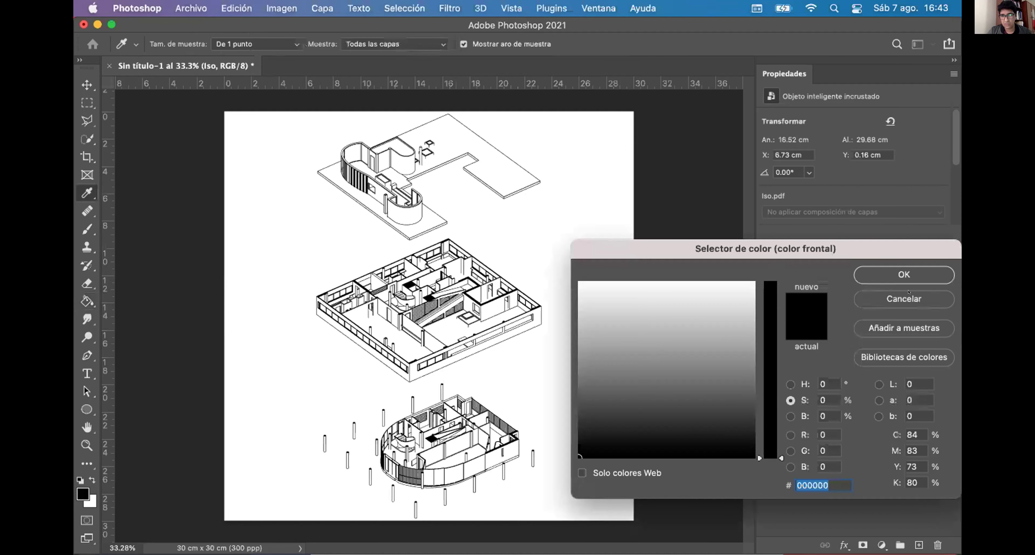
pyautogui.click(909, 294)
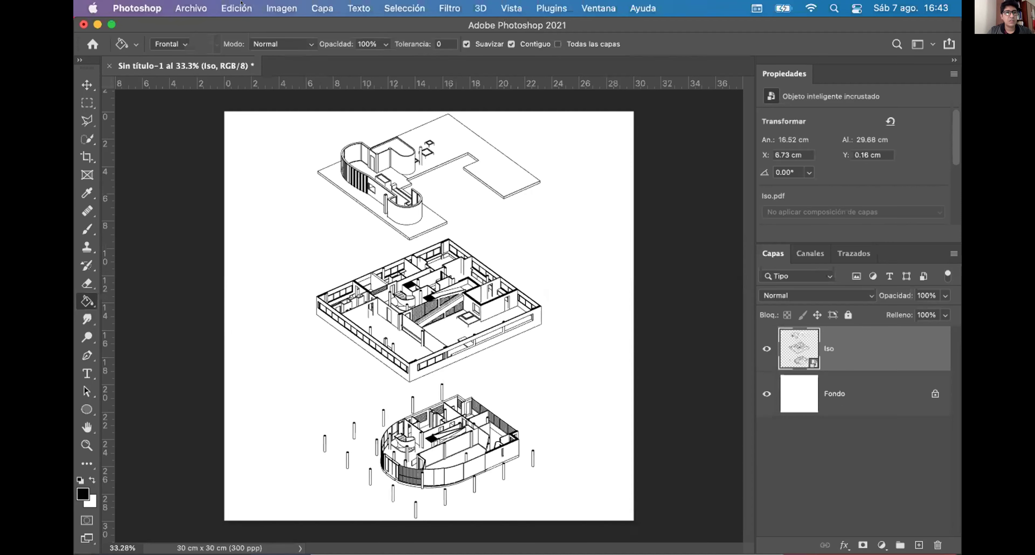
pyautogui.click(237, 8)
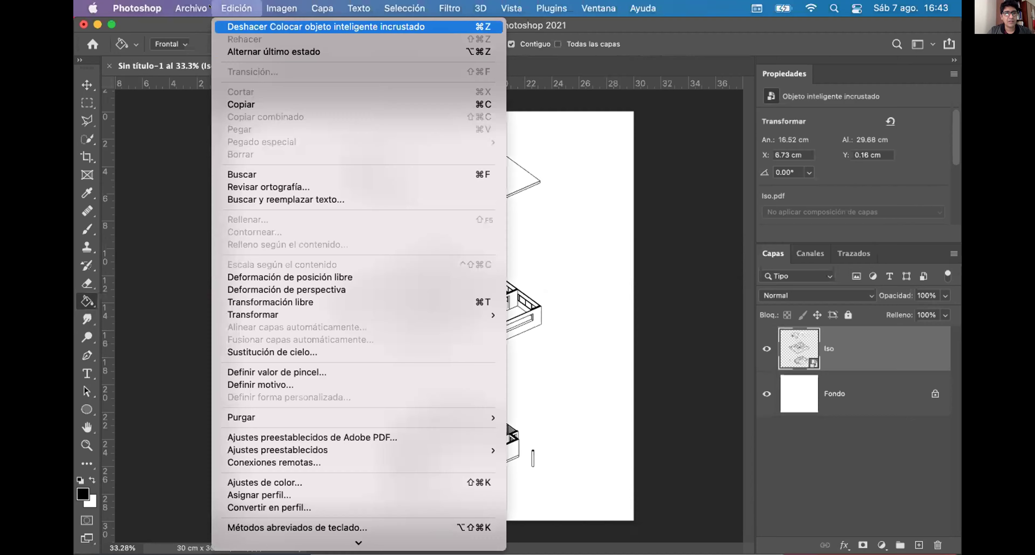
pyautogui.moveTo(281, 9)
pyautogui.moveTo(375, 26)
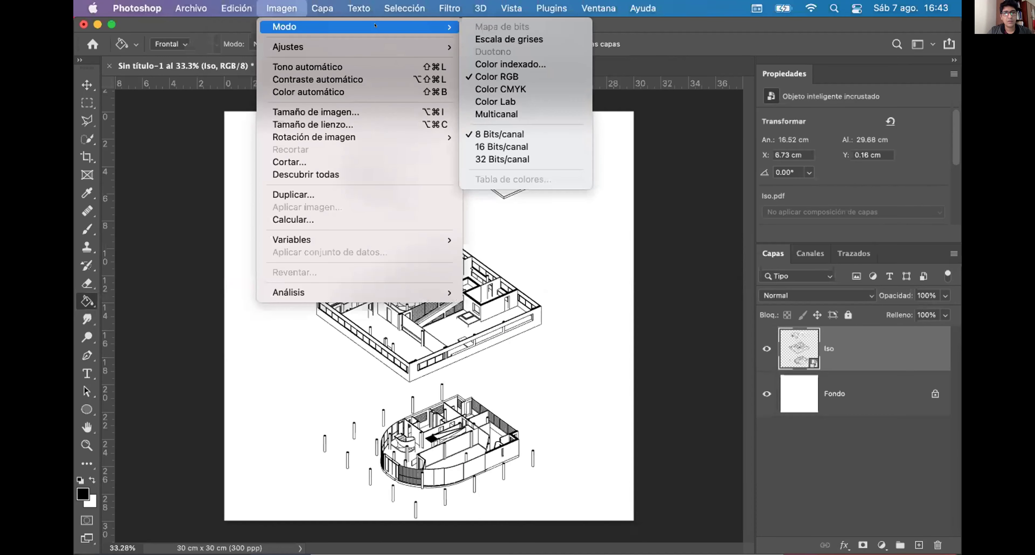
pyautogui.click(844, 370)
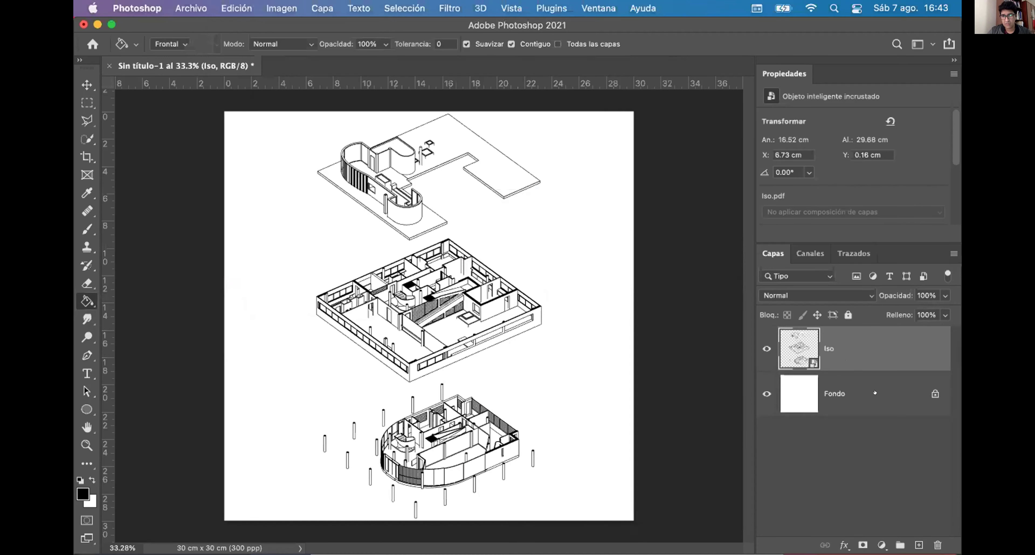
# Step: Unlock the Fondo background so it becomes a regular layer, and reselect the Iso layer
pyautogui.click(875, 393)
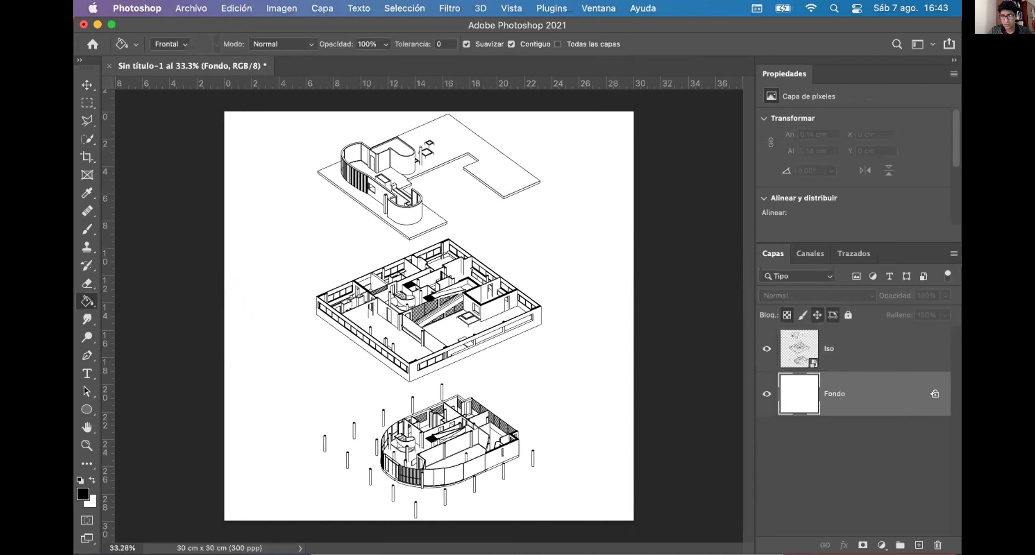
pyautogui.click(936, 394)
pyautogui.hotkey('alt', ']')
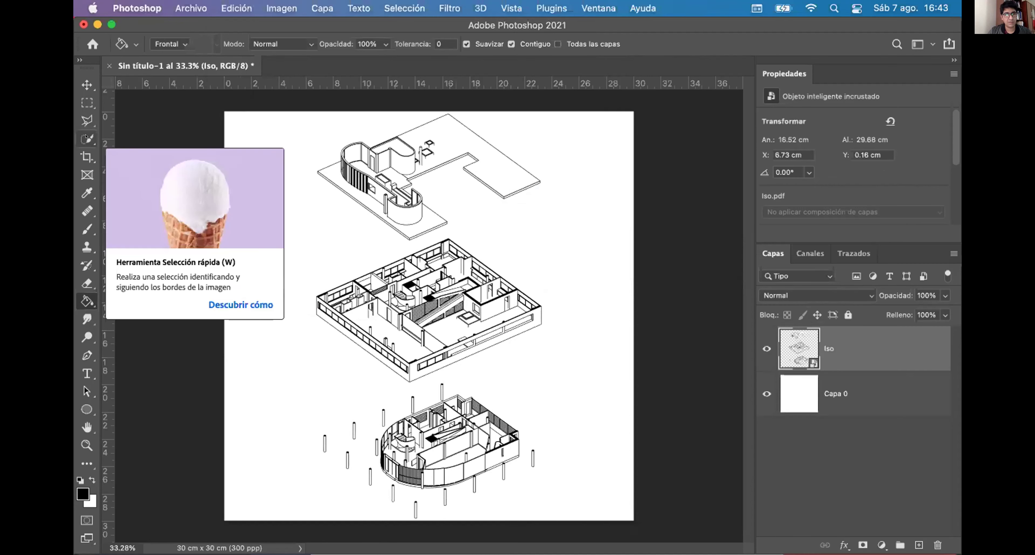
# Step: Activate the Magic Wand tool in place of Quick Selection
pyautogui.click(86, 139)
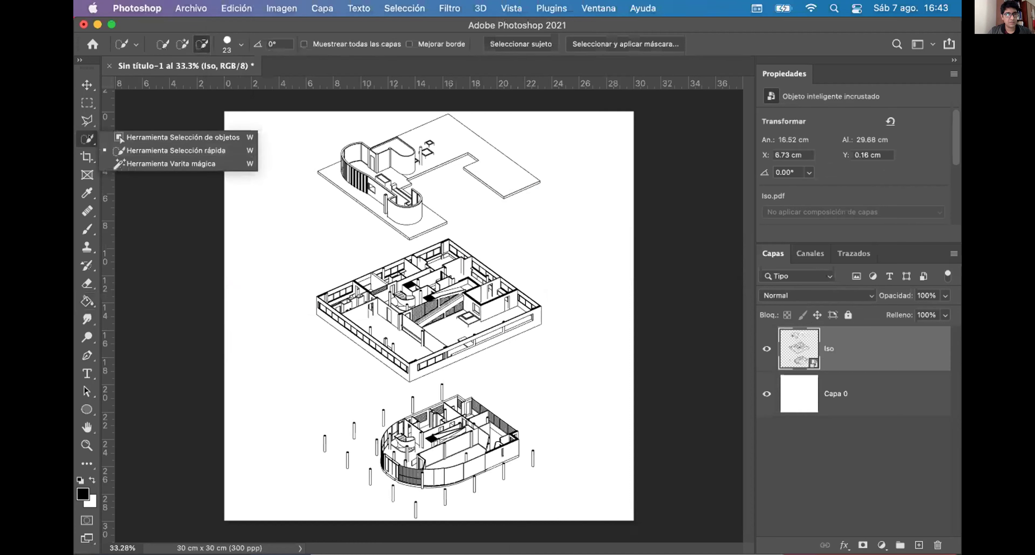
pyautogui.click(154, 150)
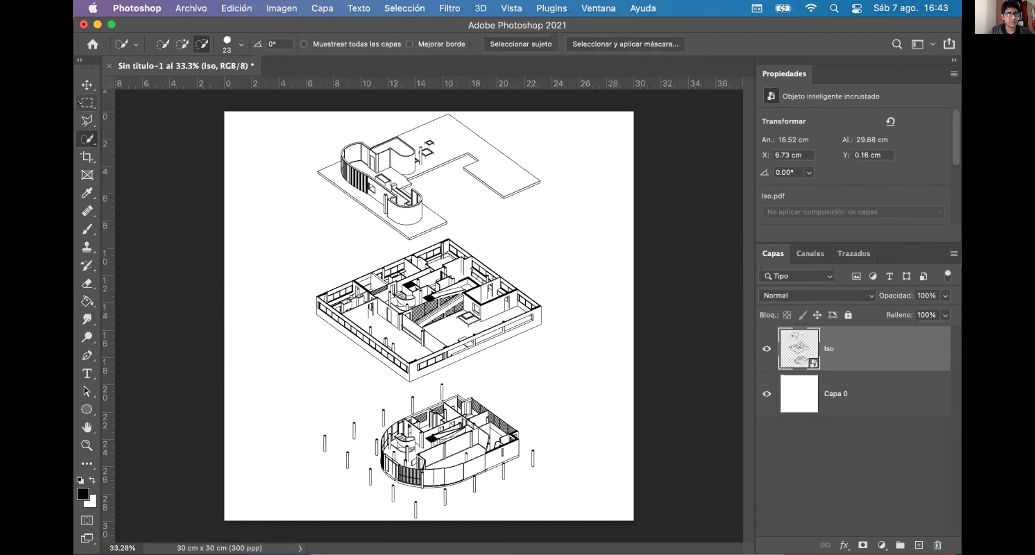
pyautogui.click(79, 115)
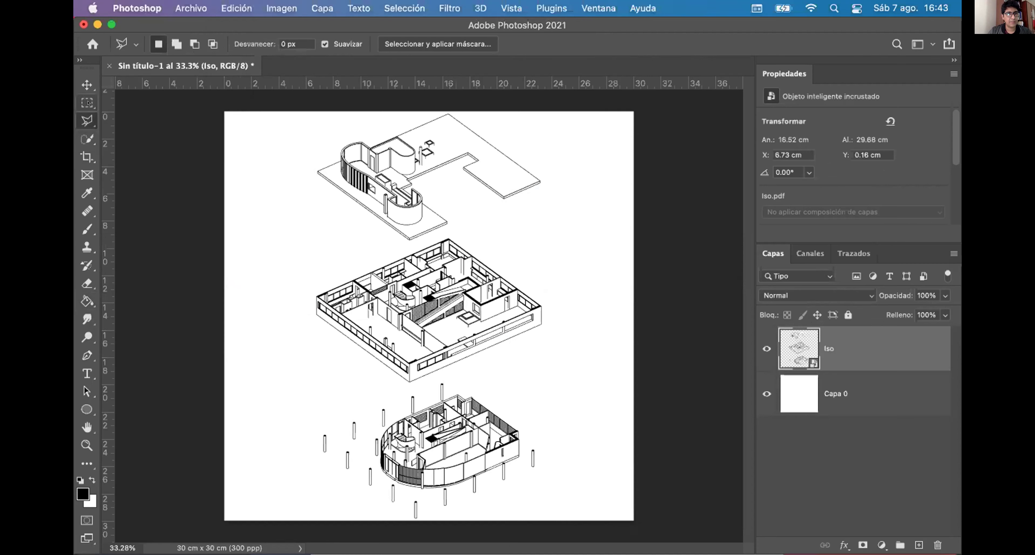
pyautogui.click(87, 139)
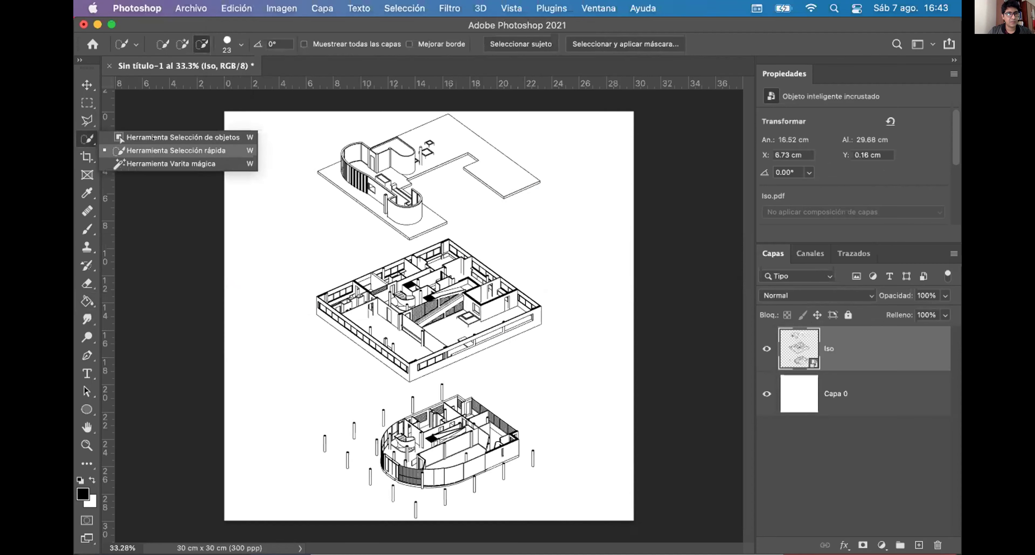
pyautogui.click(168, 163)
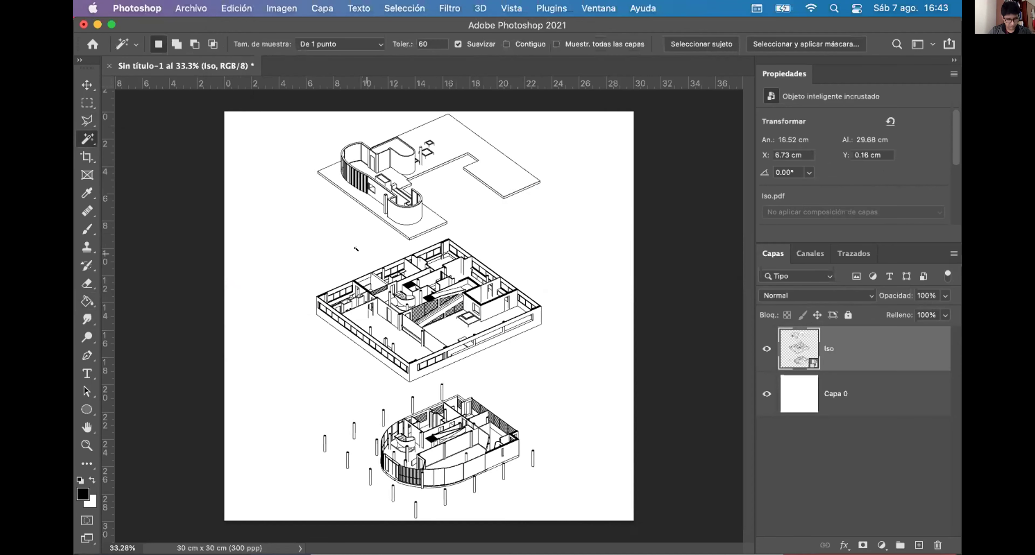
# Step: Turn on contiguous selection for the Magic Wand and select the curved stair wall on the isometric's middle level
pyautogui.scroll(5, 442, 301)
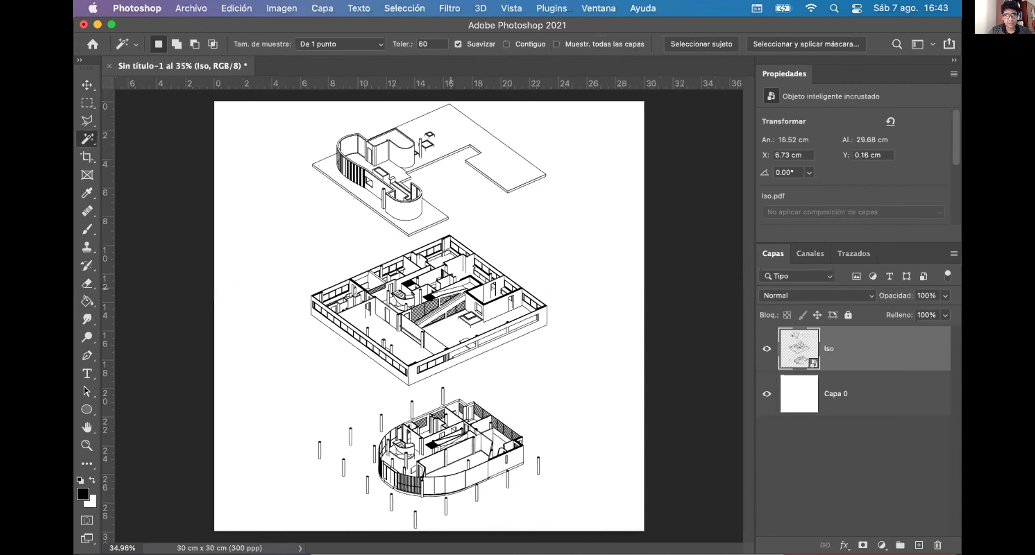
pyautogui.scroll(5, 455, 315)
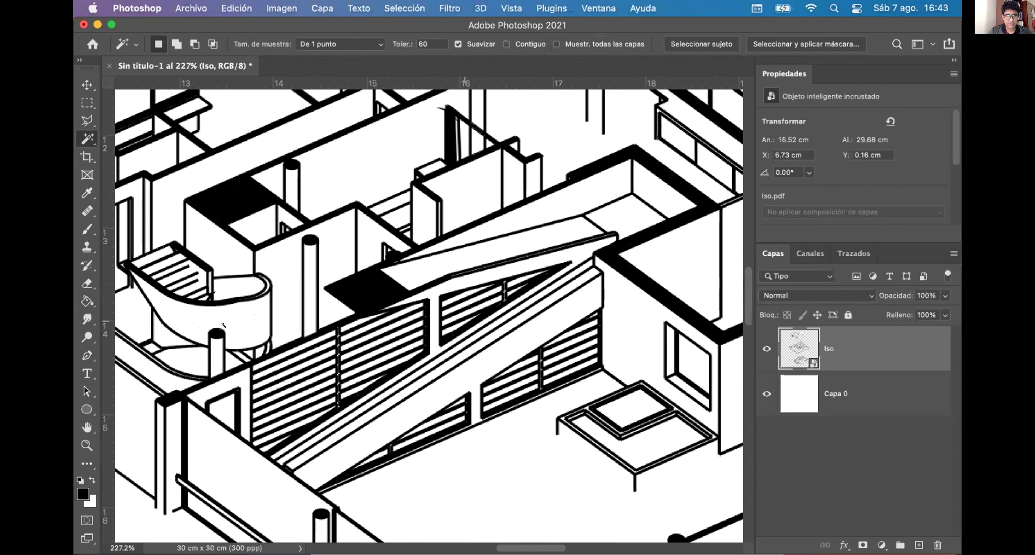
pyautogui.scroll(3, 266, 317)
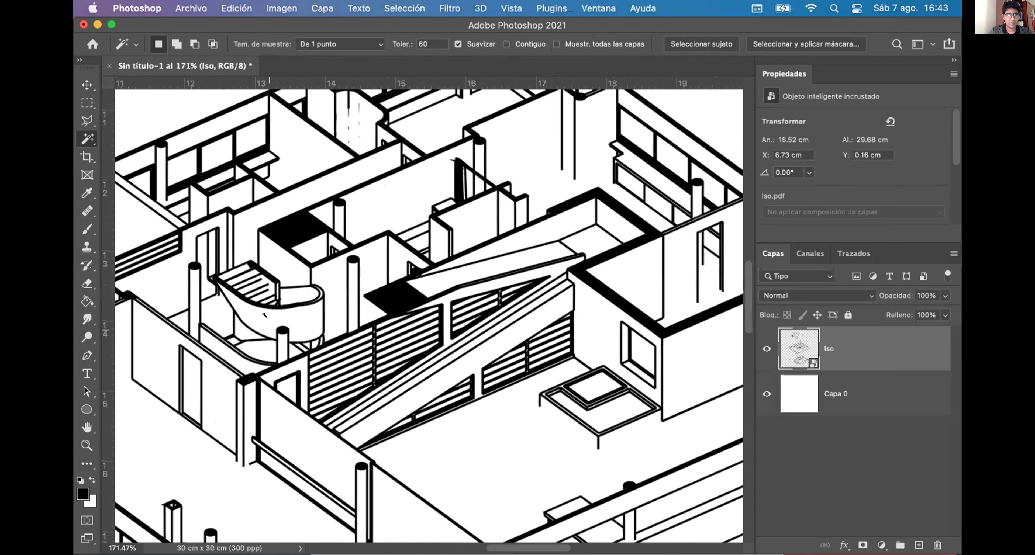
pyautogui.click(266, 317)
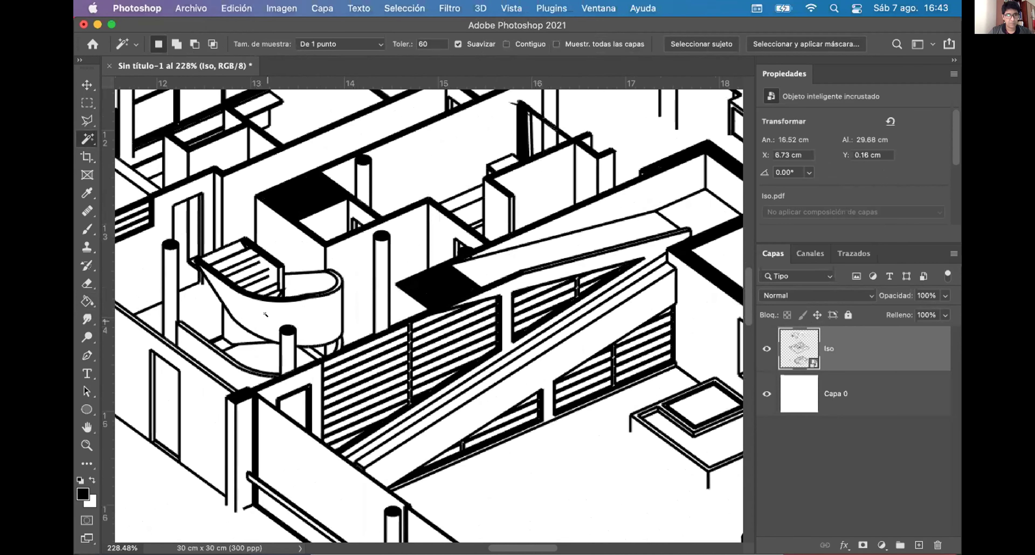
pyautogui.press('super+d')
pyautogui.click(507, 43)
pyautogui.click(308, 304)
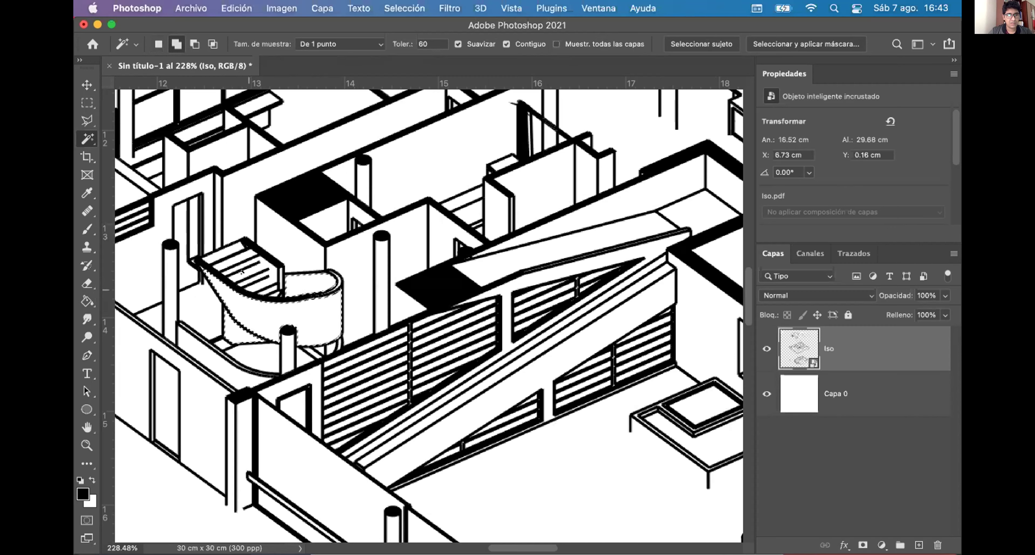
# Step: Add the curved stair's treads to the Magic Wand selection on the middle level
pyautogui.hscroll(-2, 242, 271)
pyautogui.scroll(3, 234, 258)
pyautogui.press('shift')
pyautogui.keyDown('shift'); pyautogui.click(287, 261); pyautogui.keyUp('shift')
pyautogui.keyDown('shift'); pyautogui.click(288, 272); pyautogui.keyUp('shift')
pyautogui.keyDown('shift'); pyautogui.click(289, 283); pyautogui.keyUp('shift')
pyautogui.keyDown('shift'); pyautogui.click(289, 295); pyautogui.keyUp('shift')
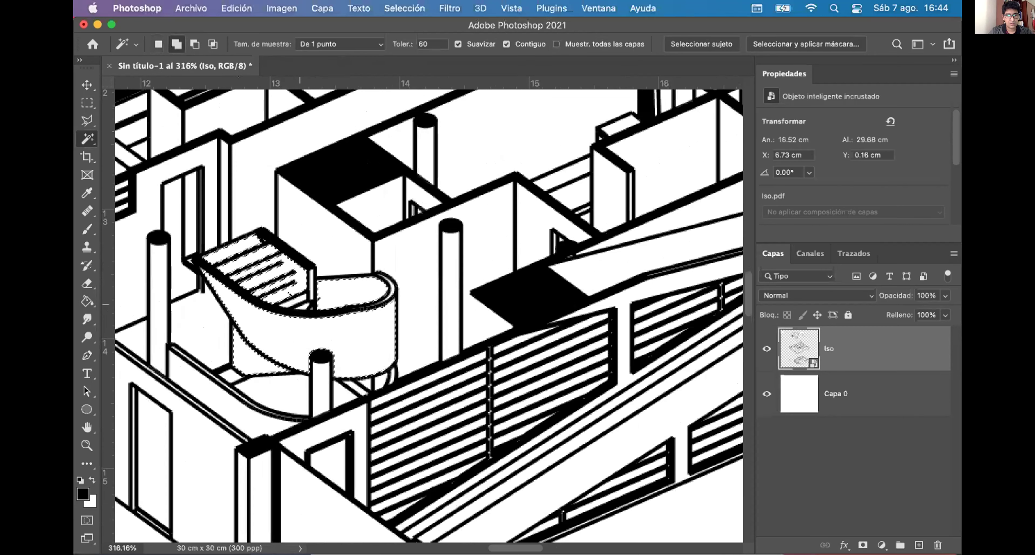
pyautogui.keyDown('shift'); pyautogui.click(300, 281); pyautogui.keyUp('shift')
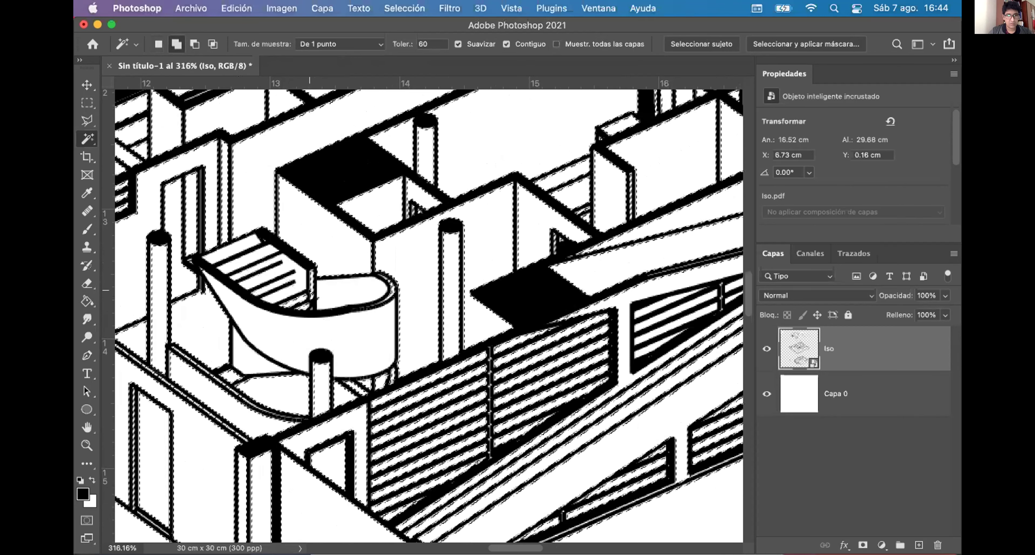
pyautogui.scroll(8, 423, 284)
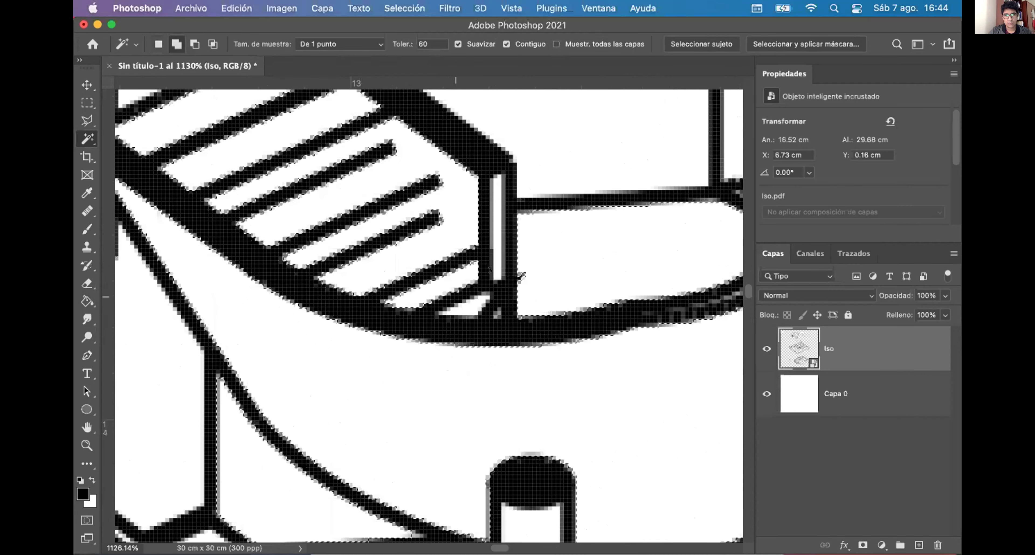
pyautogui.press('shift')
pyautogui.scroll(-3, 266, 239)
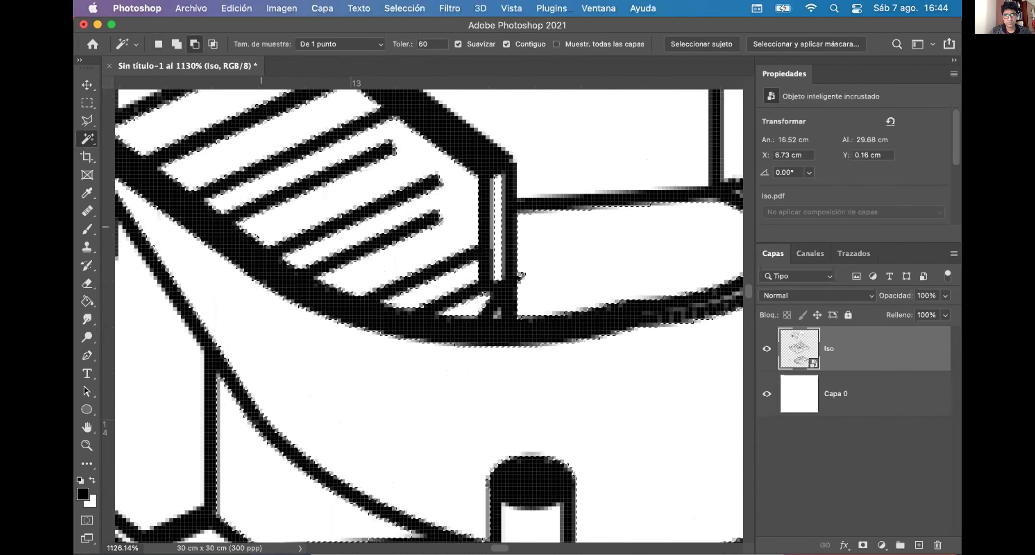
pyautogui.scroll(-10, 438, 262)
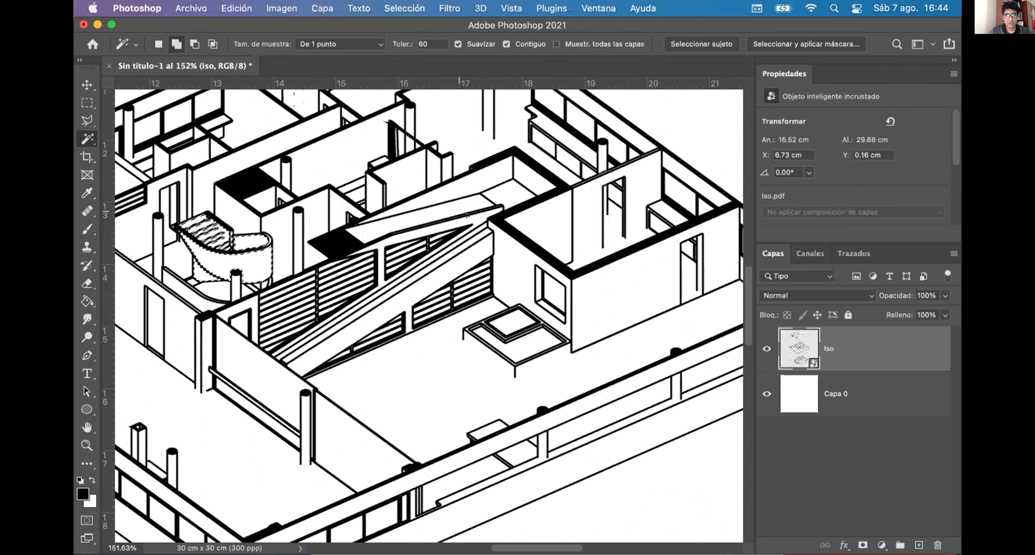
# Step: Add the surfaces of the middle level's ramp to the selection, including its upper flight and narrow parapet strips
pyautogui.keyDown('shift'); pyautogui.click(480, 213); pyautogui.keyUp('shift')
pyautogui.scroll(1, 419, 281)
pyautogui.scroll(2, 420, 282)
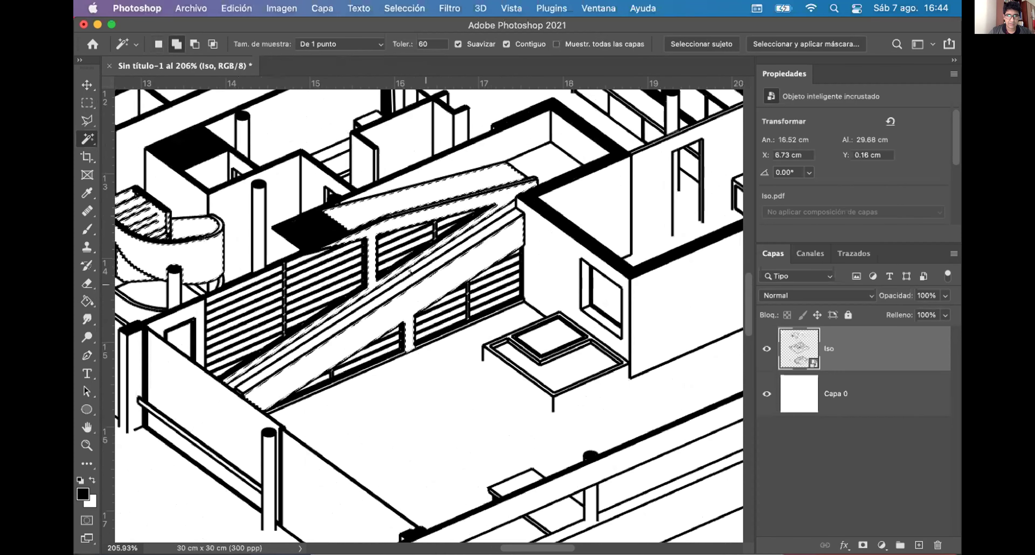
pyautogui.scroll(1, 411, 268)
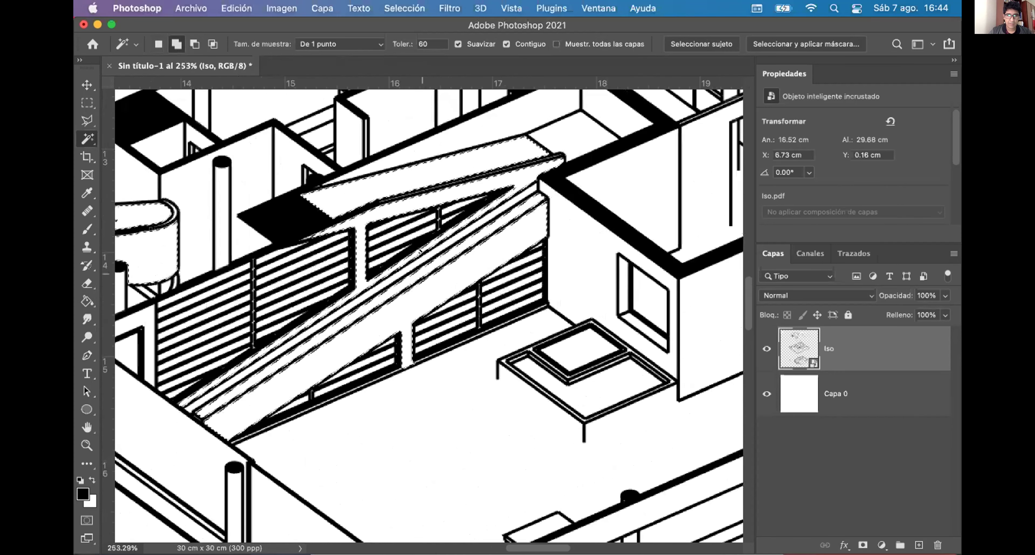
pyautogui.keyDown('shift'); pyautogui.click(512, 205); pyautogui.keyUp('shift')
pyautogui.scroll(-2, 512, 205)
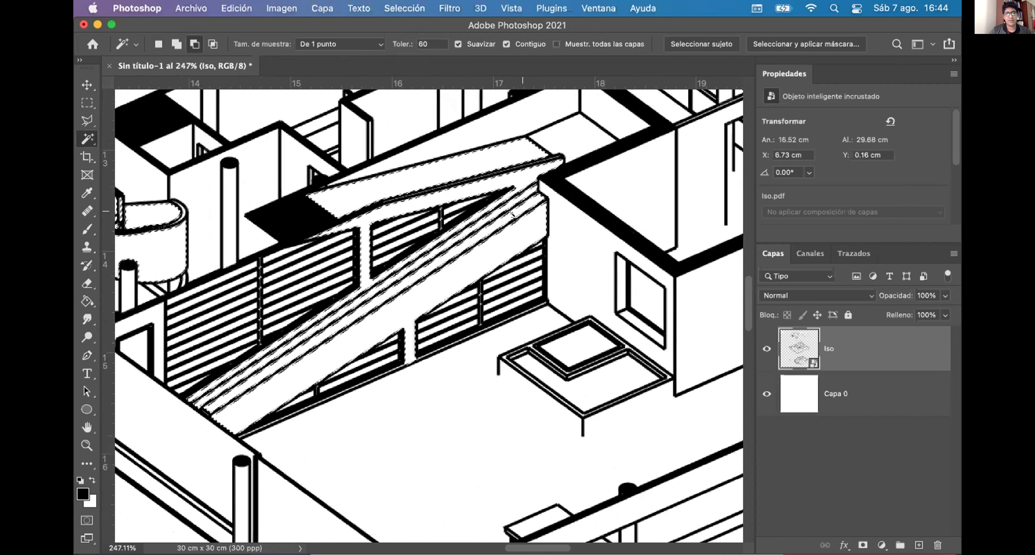
pyautogui.scroll(-8, 477, 336)
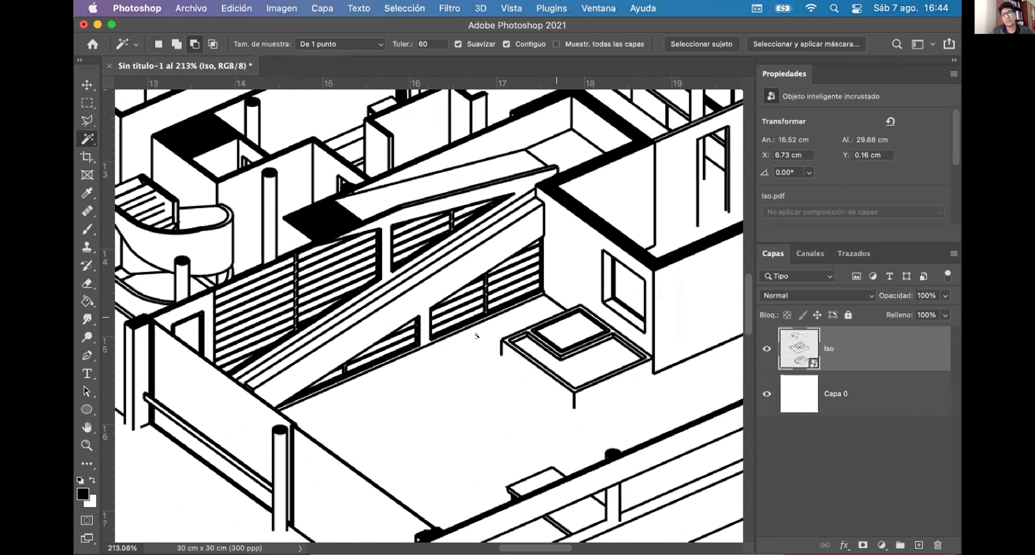
pyautogui.scroll(-3, 519, 306)
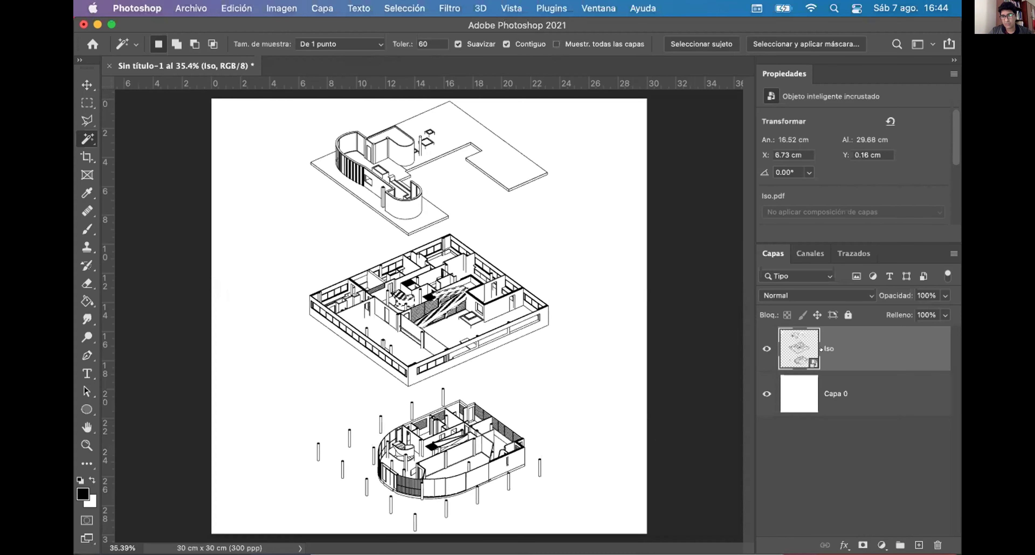
# Step: Add a layer above Iso and name it Circulacion vertical
pyautogui.click(920, 546)
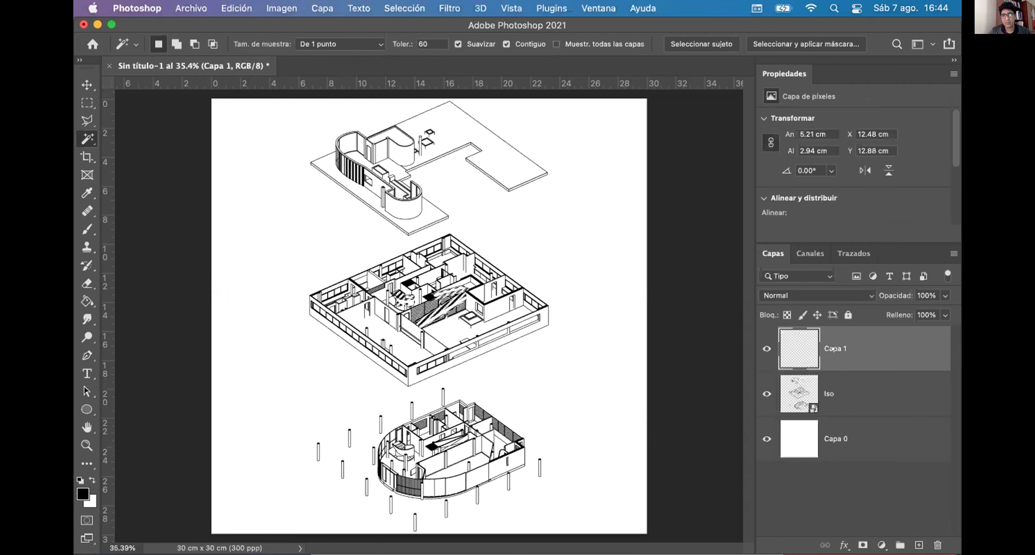
pyautogui.doubleClick(831, 348)
pyautogui.write('C')
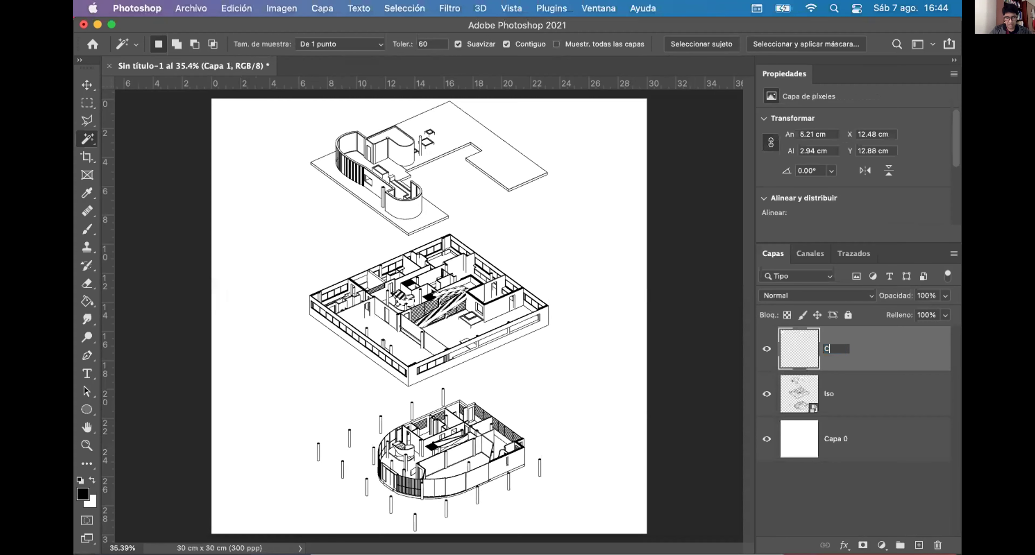
pyautogui.write('irculacion vertical')
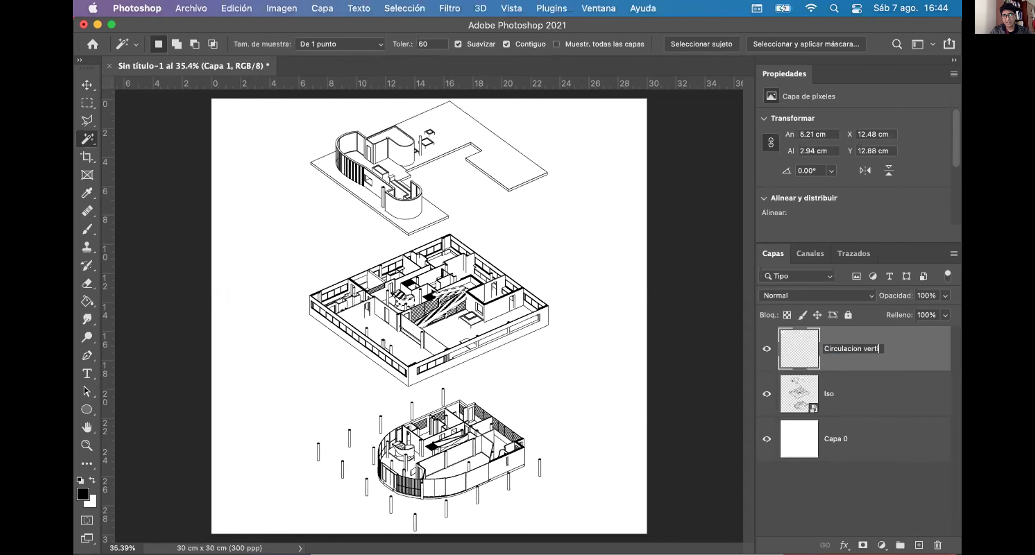
pyautogui.press('Return')
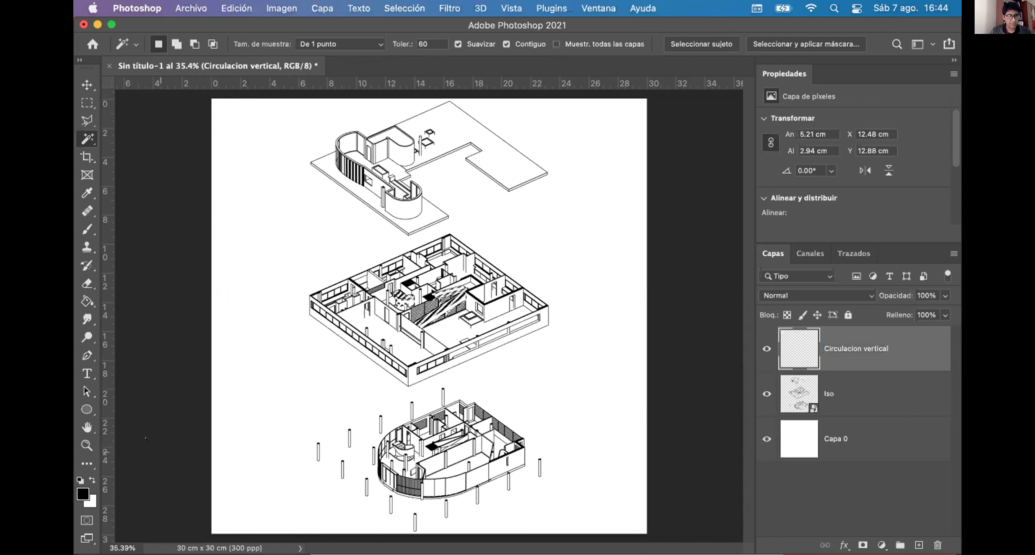
# Step: Clear the selection and place the palette screenshot from the Desktop folder along the canvas's upper edge, 30 cm wide, as an embedded smart object
pyautogui.press('g')
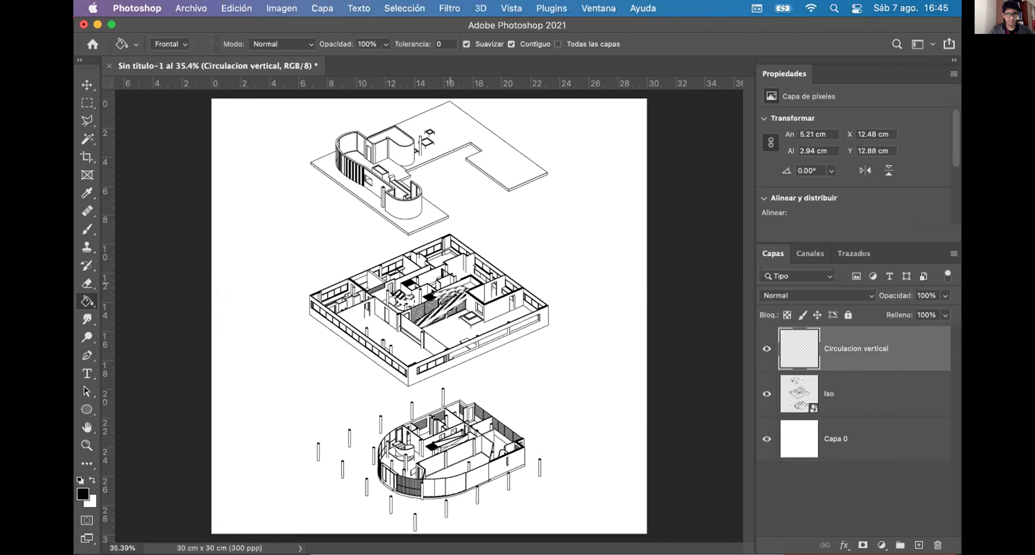
pyautogui.press('super+d')
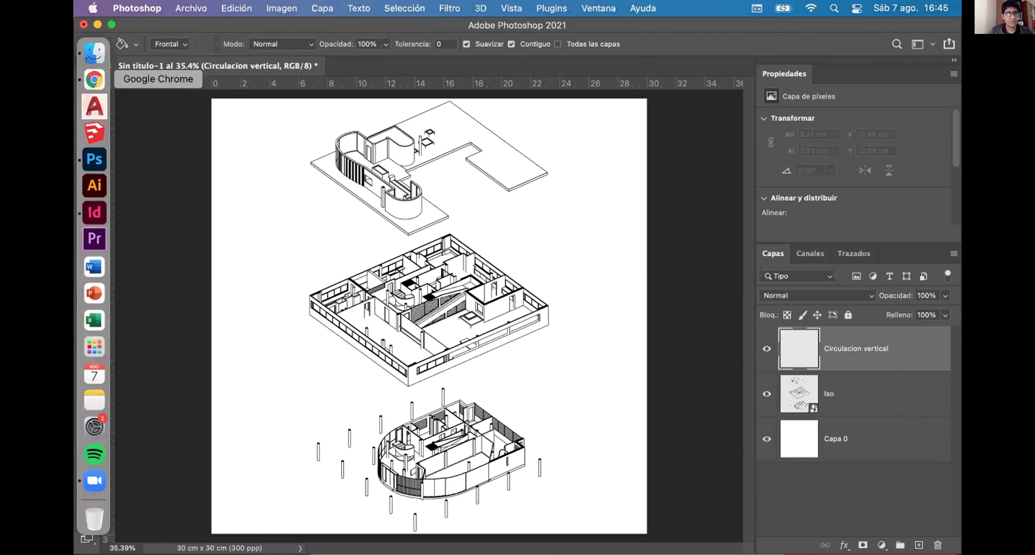
pyautogui.click(93, 53)
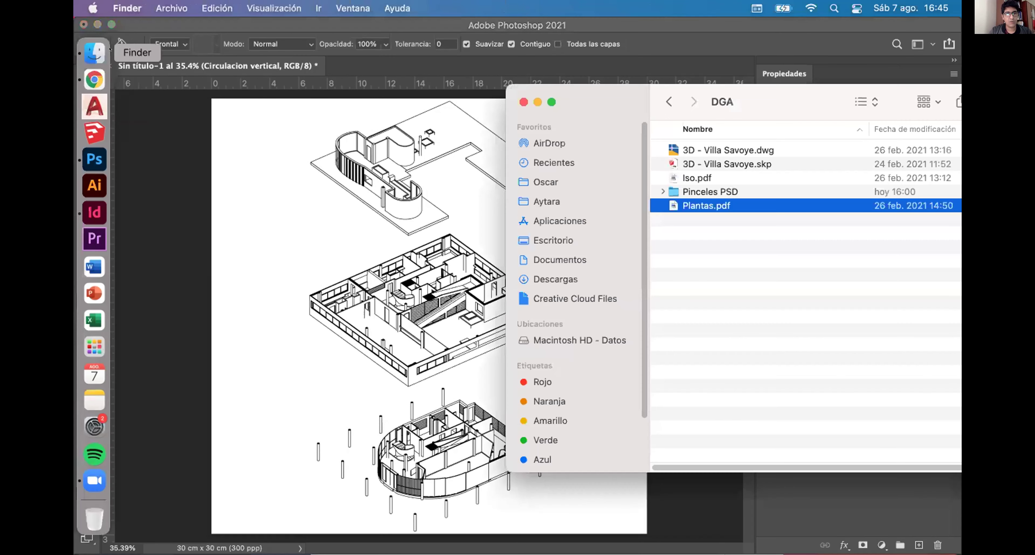
pyautogui.click(575, 238)
pyautogui.moveTo(567, 137); pyautogui.dragTo(408, 268)
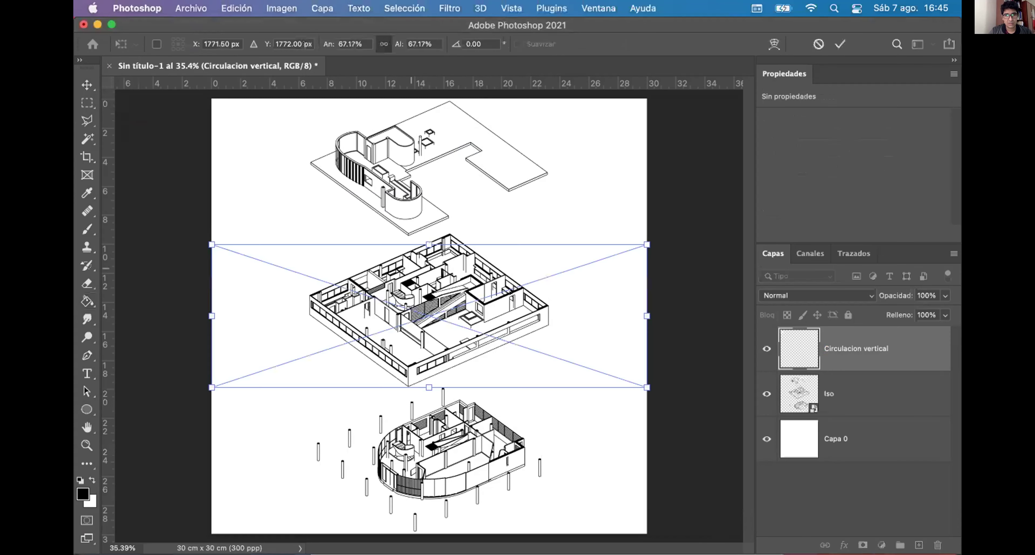
pyautogui.moveTo(475, 354); pyautogui.dragTo(477, 146)
pyautogui.press('Return')
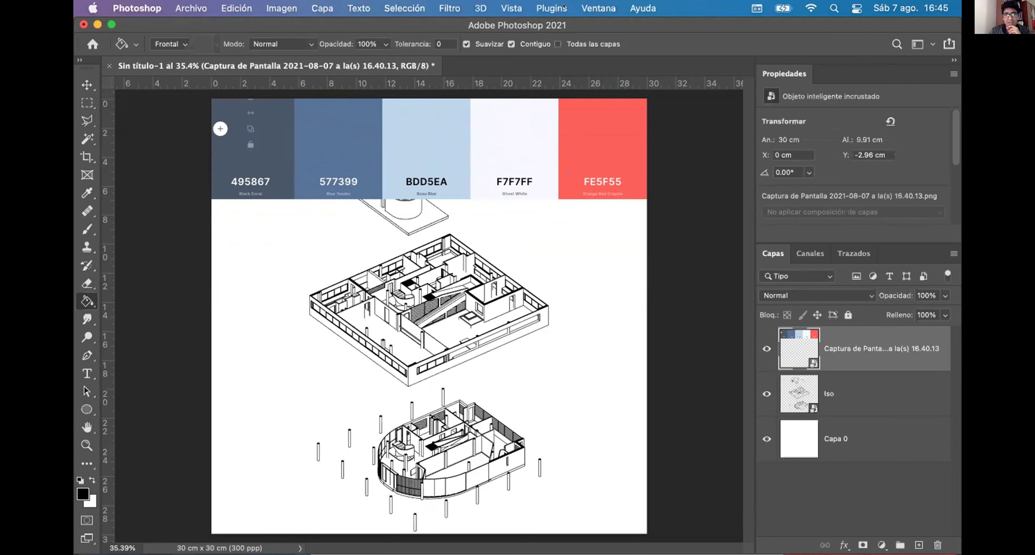
# Step: Display the floating Color panel beside the artwork and show its Motivos pattern library, leaving the new-pattern dialog without saving
pyautogui.click(599, 8)
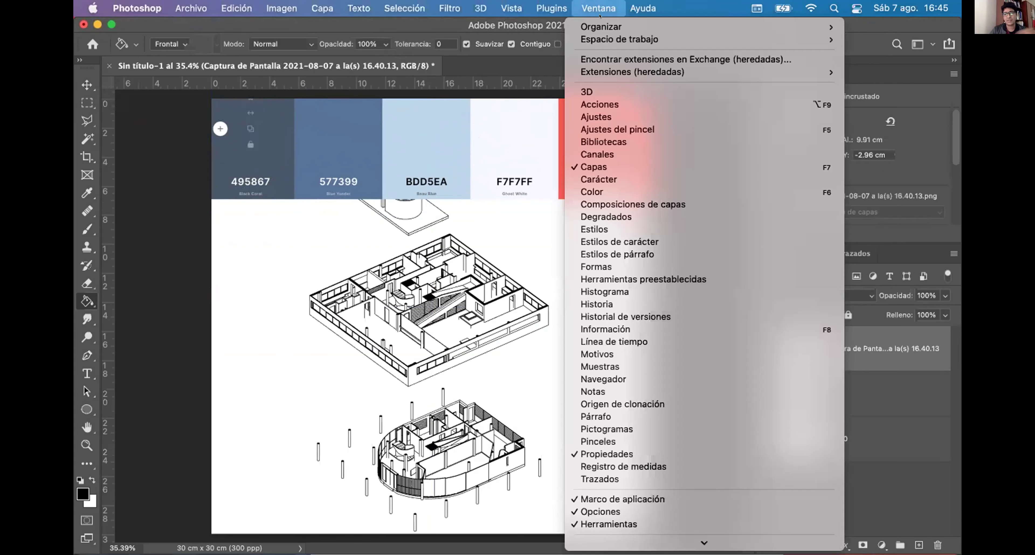
pyautogui.moveTo(631, 4)
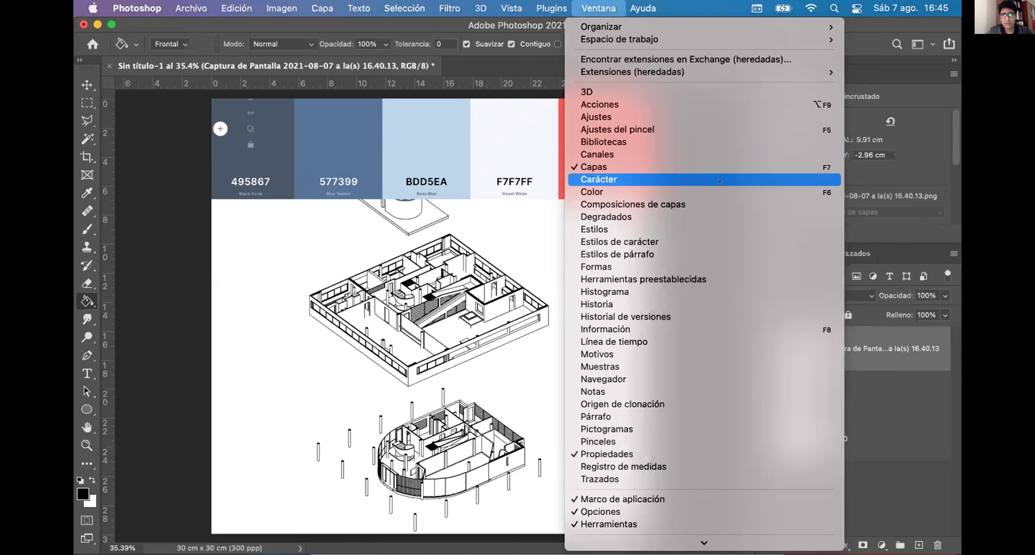
pyautogui.click(753, 192)
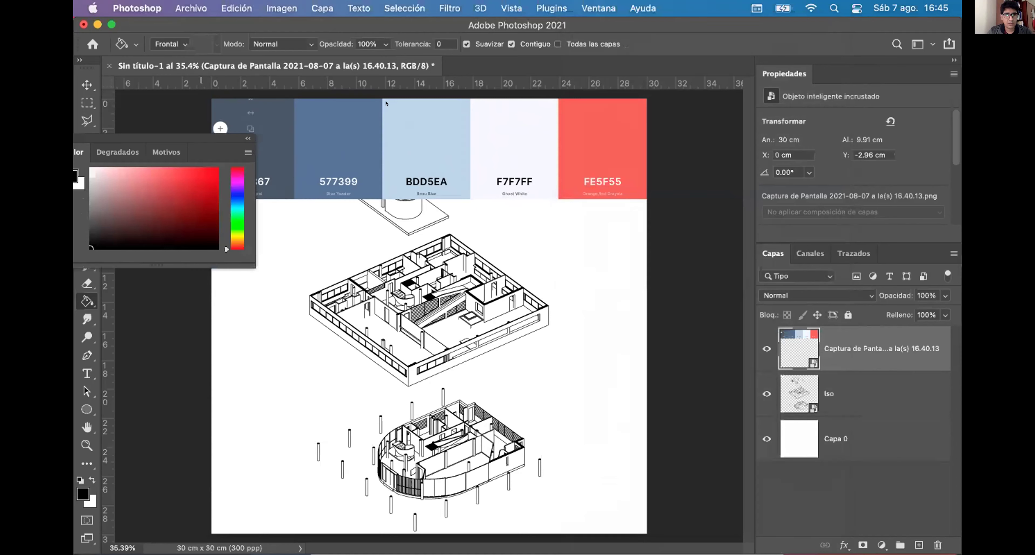
pyautogui.moveTo(186, 137); pyautogui.dragTo(781, 146)
pyautogui.click(762, 161)
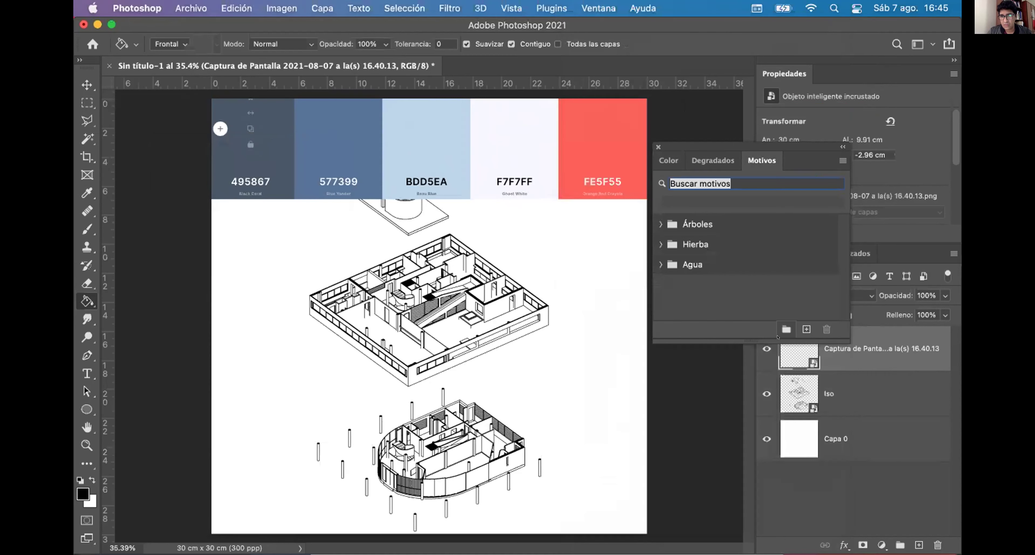
pyautogui.click(806, 329)
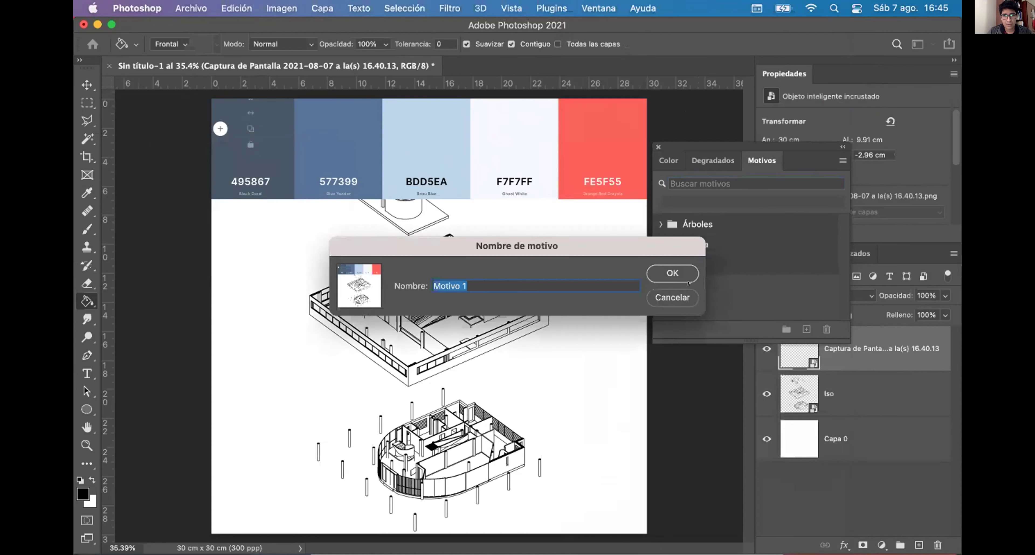
pyautogui.click(665, 296)
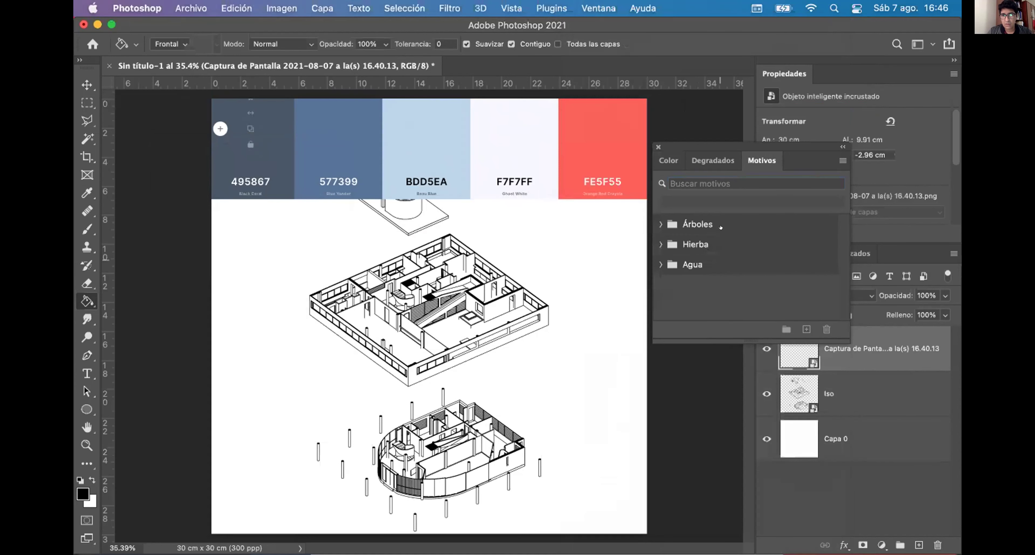
# Step: Show the color picker in the floating color panel and move the panel clear of the artwork
pyautogui.click(713, 160)
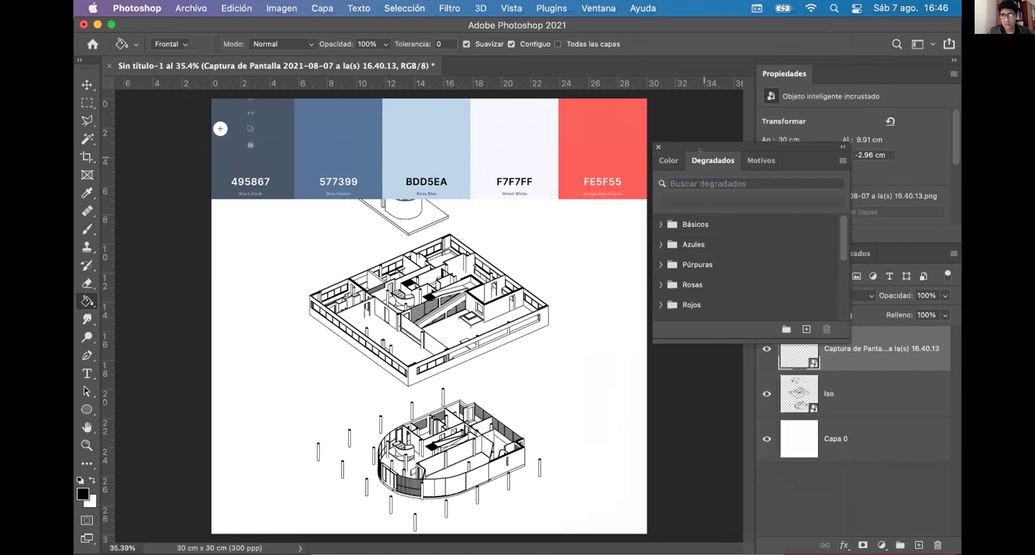
pyautogui.click(679, 160)
pyautogui.moveTo(798, 152); pyautogui.dragTo(885, 79)
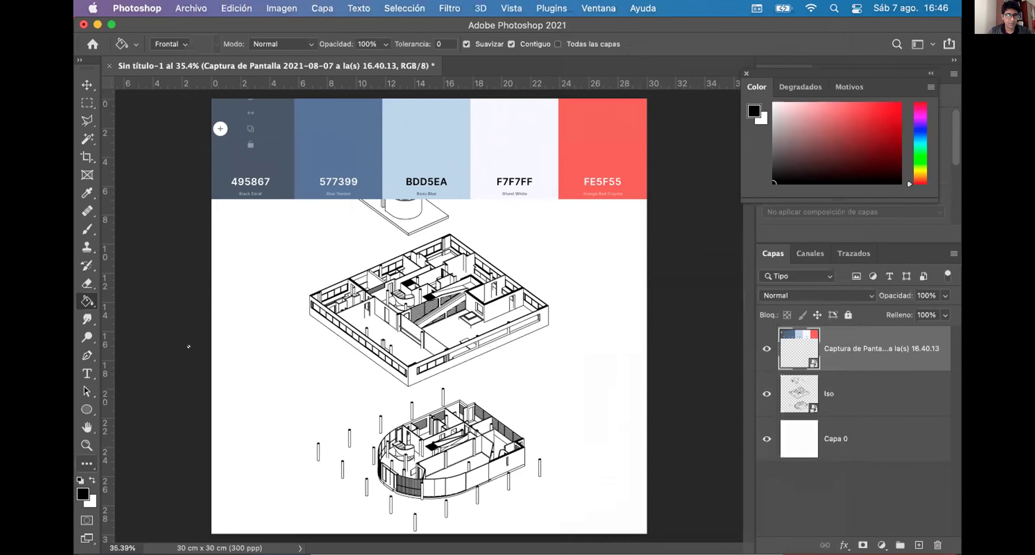
# Step: On the Iso layer, select the surfaces of the middle level's curved stair with the Magic Wand, including its treads
pyautogui.click(876, 394)
pyautogui.scroll(2, 464, 307)
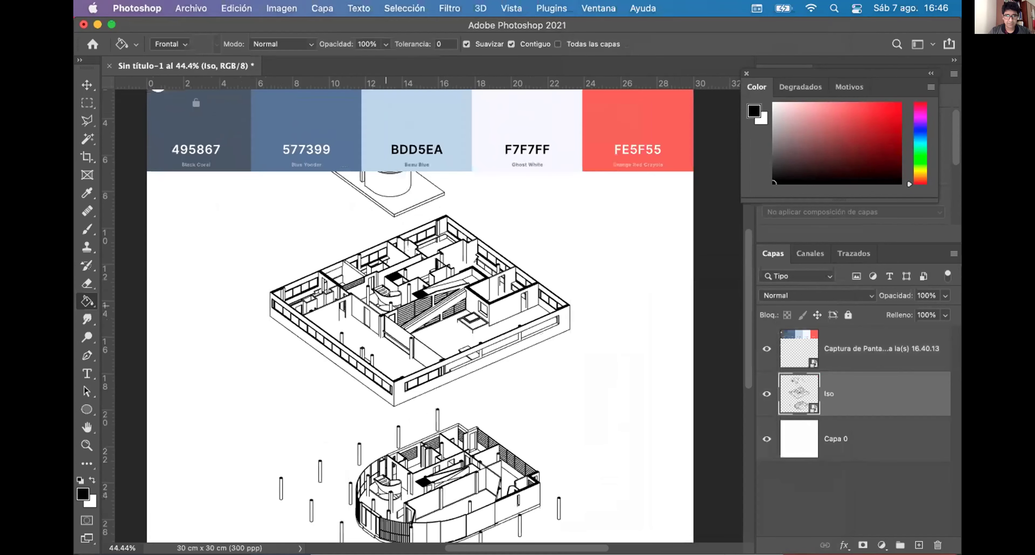
pyautogui.scroll(3, 367, 302)
pyautogui.scroll(4, 313, 295)
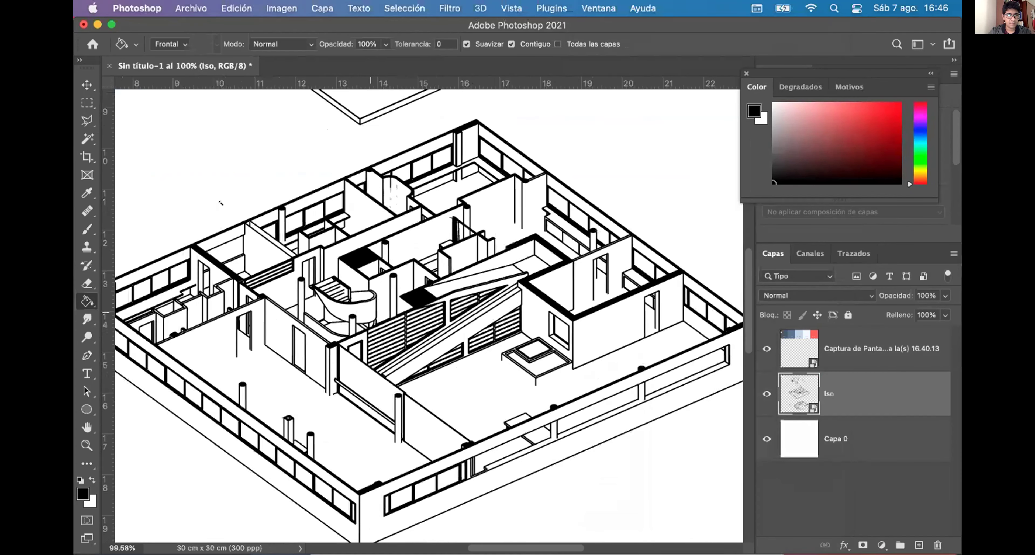
pyautogui.press('w')
pyautogui.scroll(2, 343, 314)
pyautogui.click(306, 306)
pyautogui.keyDown('shift'); pyautogui.click(350, 328); pyautogui.keyUp('shift')
pyautogui.keyDown('shift'); pyautogui.click(310, 280); pyautogui.keyUp('shift')
pyautogui.scroll(5, 310, 281)
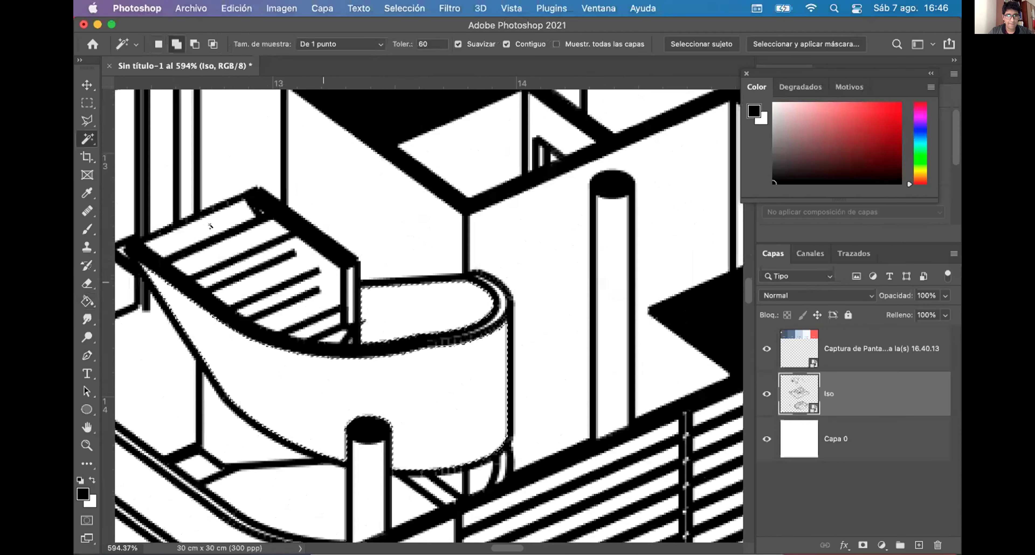
# Step: Add both flights of the middle level's ramp and its narrow parapet strips to the selection
pyautogui.scroll(-5, 281, 282)
pyautogui.scroll(2, 281, 281)
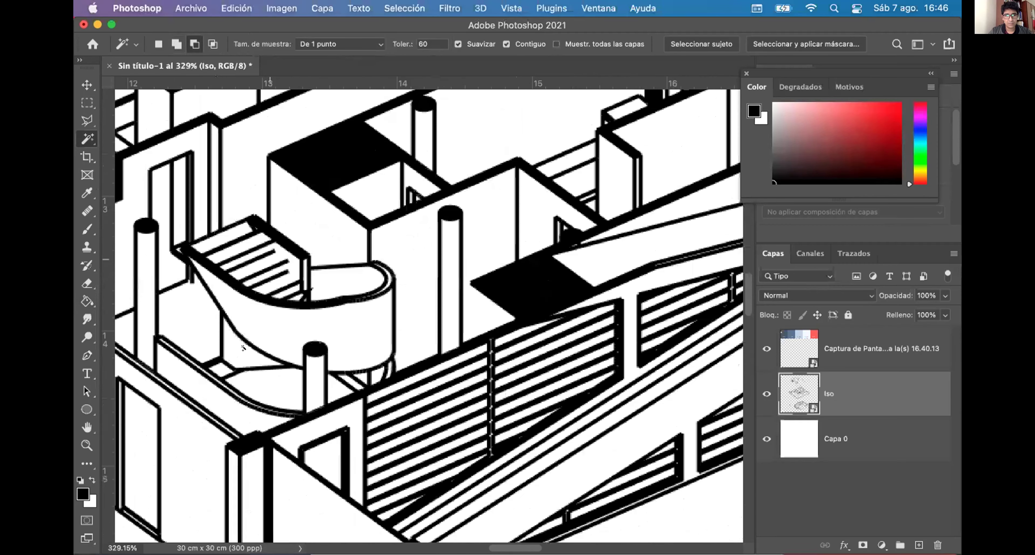
pyautogui.scroll(-1, 296, 302)
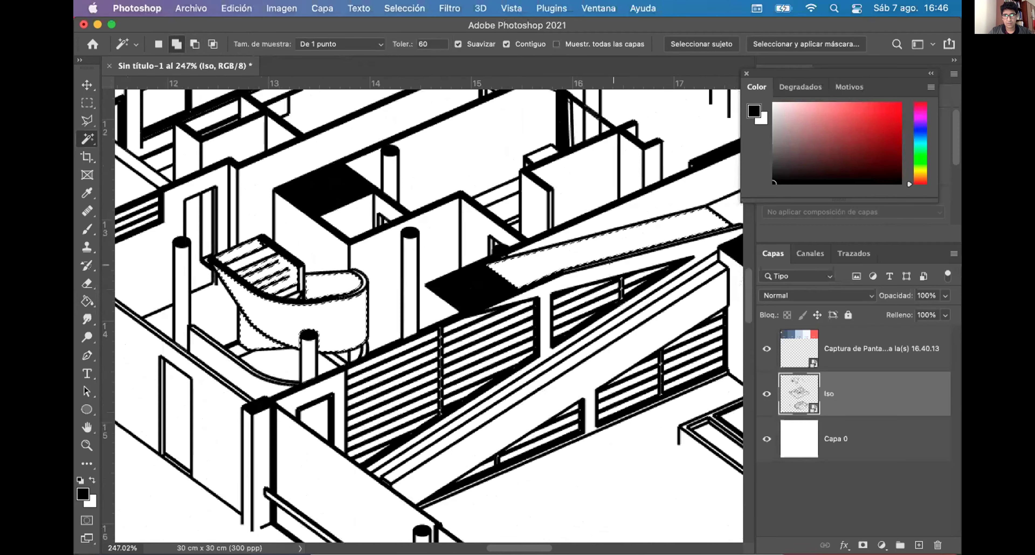
pyautogui.keyDown('shift'); pyautogui.click(664, 315); pyautogui.keyUp('shift')
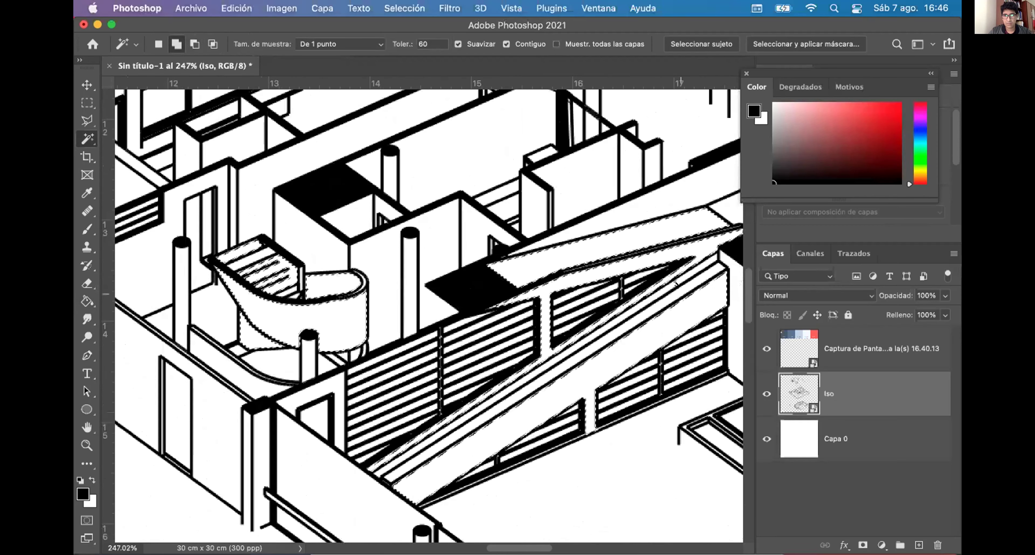
pyautogui.scroll(-6, 470, 282)
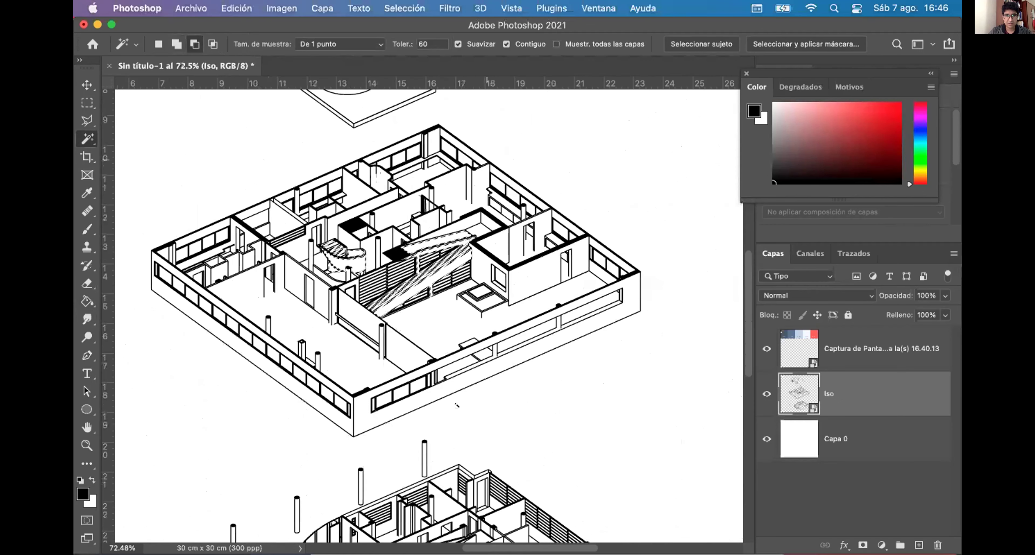
# Step: Add the curved parapet, inner surface and treads of the ground level's stair to the selection
pyautogui.scroll(4, 464, 326)
pyautogui.scroll(4, 464, 326)
pyautogui.scroll(-2, 289, 436)
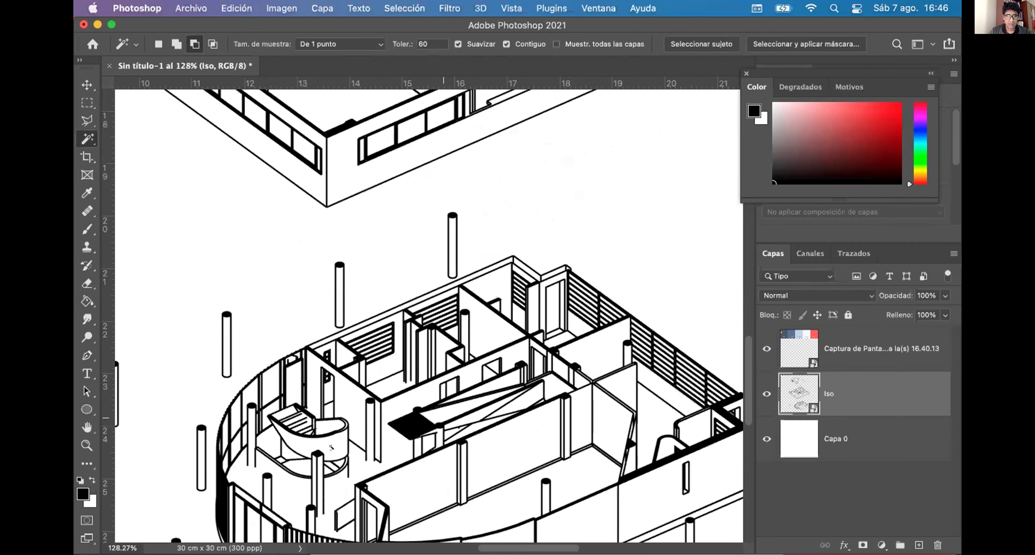
pyautogui.keyDown('shift'); pyautogui.click(289, 437); pyautogui.keyUp('shift')
pyautogui.scroll(2, 291, 407)
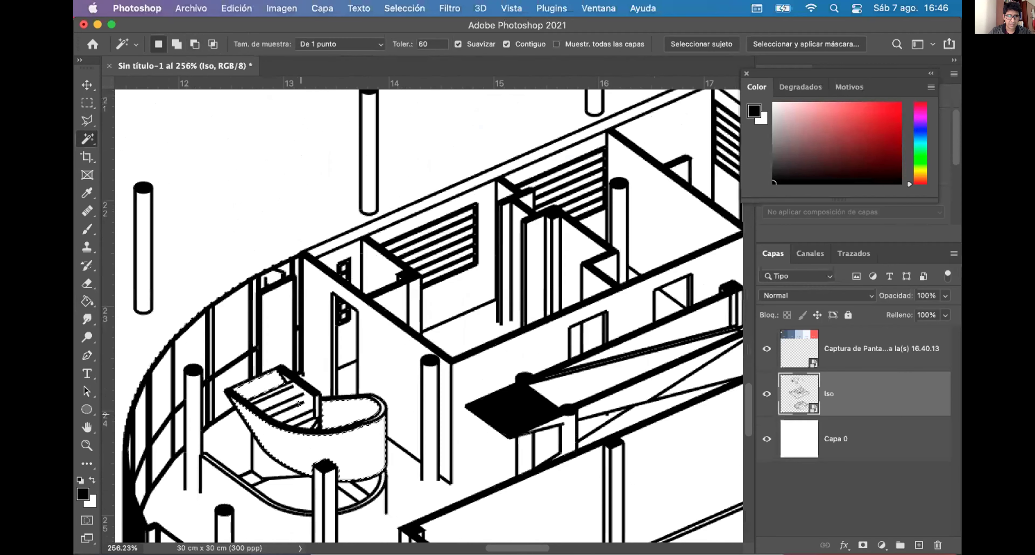
pyautogui.scroll(-1, 290, 398)
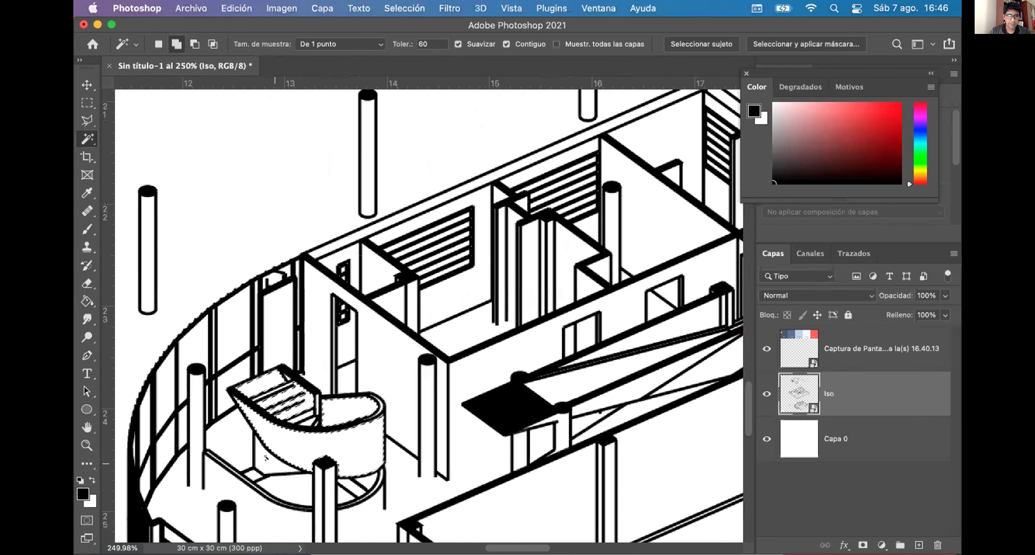
# Step: Add the surfaces of the ground level's ramp to the selection, including its sloping side faces
pyautogui.scroll(-3, 270, 354)
pyautogui.scroll(2, 611, 381)
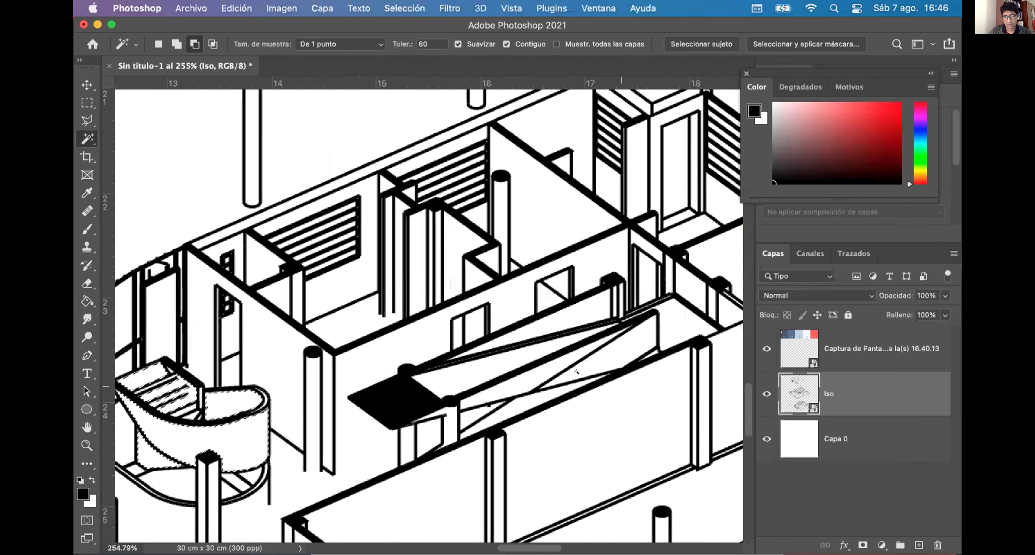
pyautogui.click(500, 361)
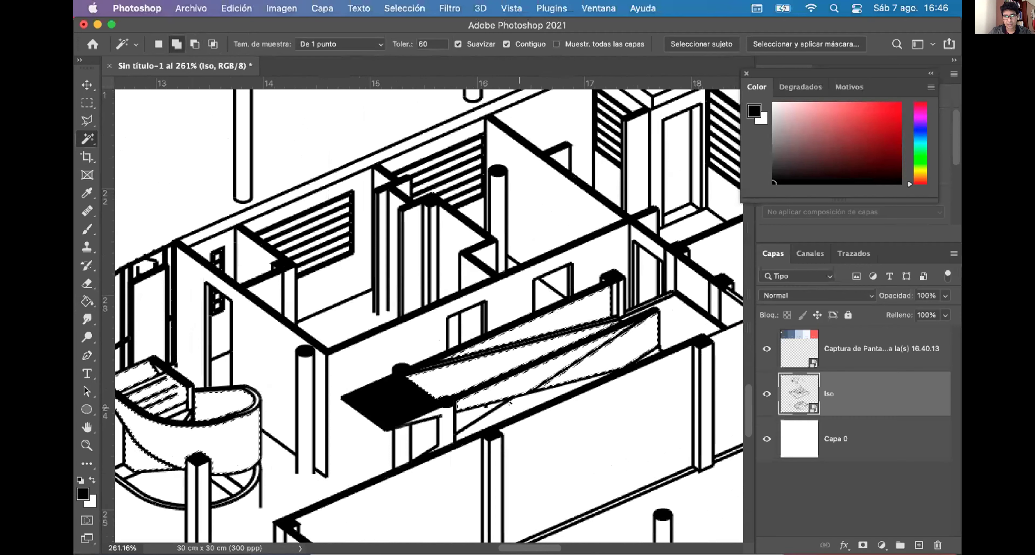
pyautogui.scroll(-2, 523, 430)
pyautogui.scroll(-5, 522, 435)
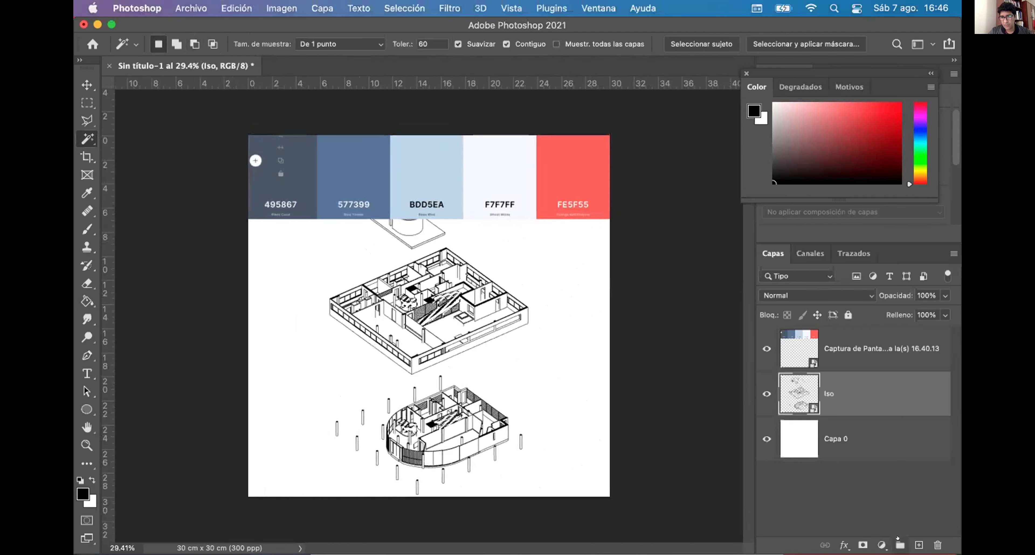
# Step: Add a layer above Iso and name it Circulacion vertical, keeping the selection active
pyautogui.click(919, 546)
pyautogui.write('Circulacio')
pyautogui.write('n vertical')
pyautogui.press('Return')
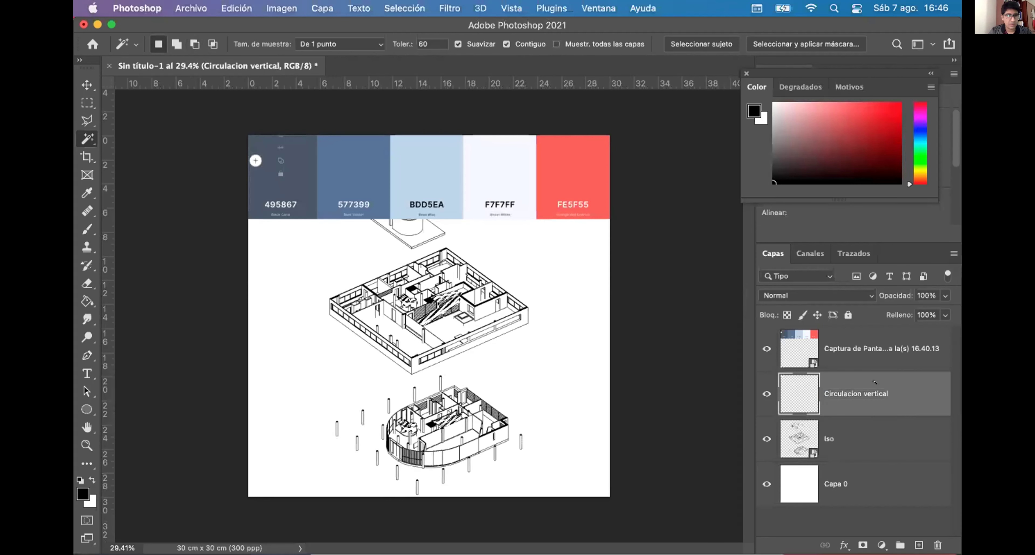
# Step: Fill the selected stairs and ramps with red FE5F55 sampled from the palette, clear the selection and hide the palette layer
pyautogui.click(87, 301)
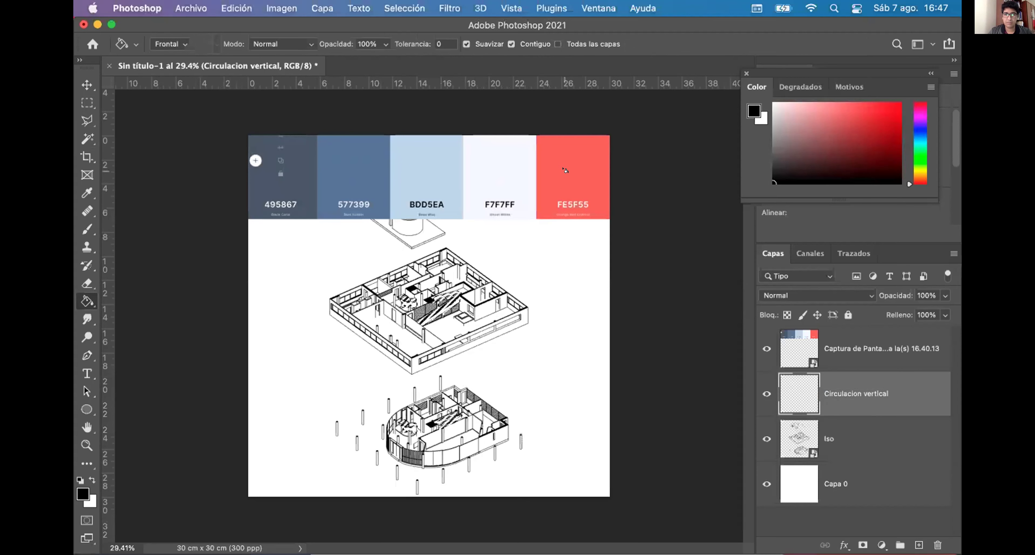
pyautogui.keyDown('alt'); pyautogui.click(578, 158); pyautogui.keyUp('alt')
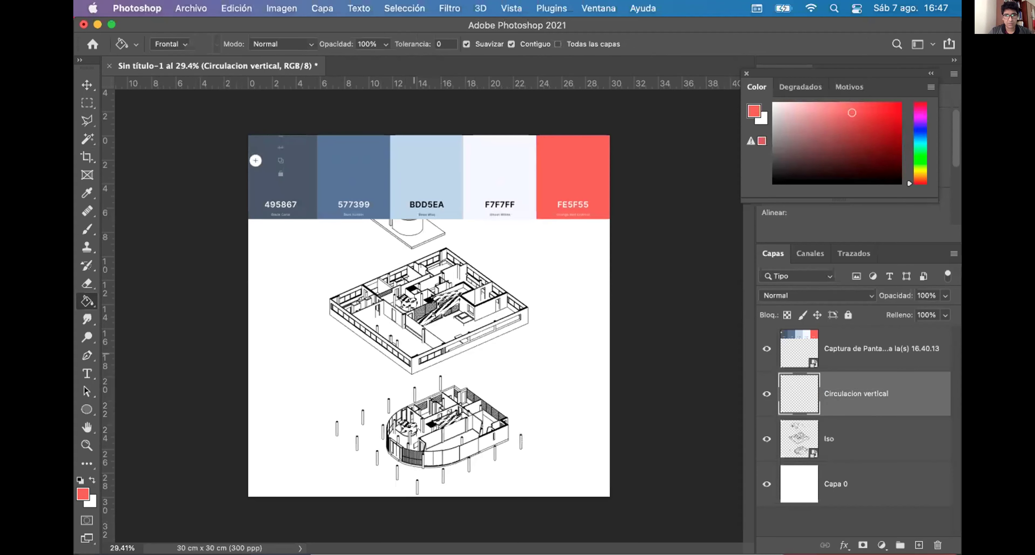
pyautogui.scroll(3, 431, 295)
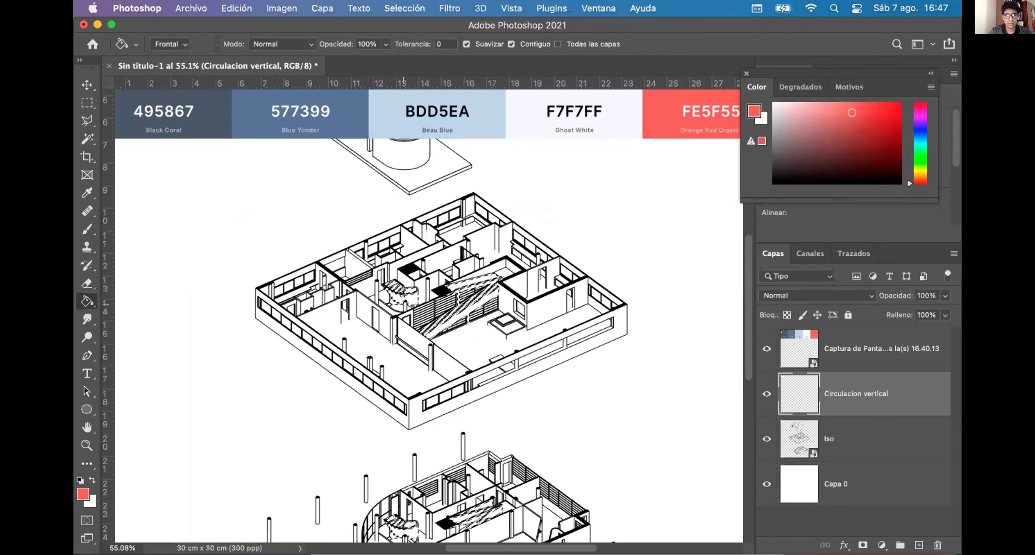
pyautogui.click(466, 297)
pyautogui.scroll(-3, 463, 308)
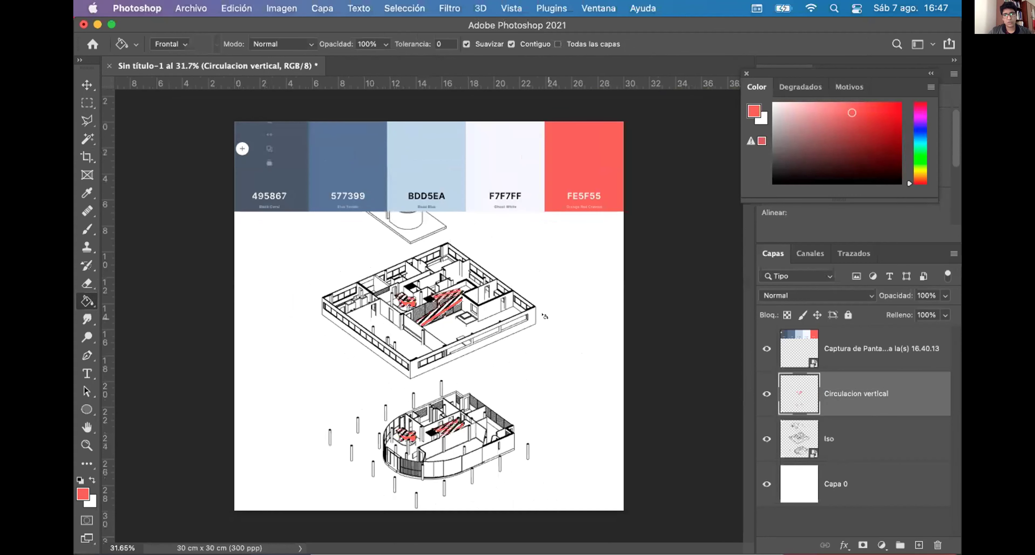
pyautogui.scroll(-3, 522, 347)
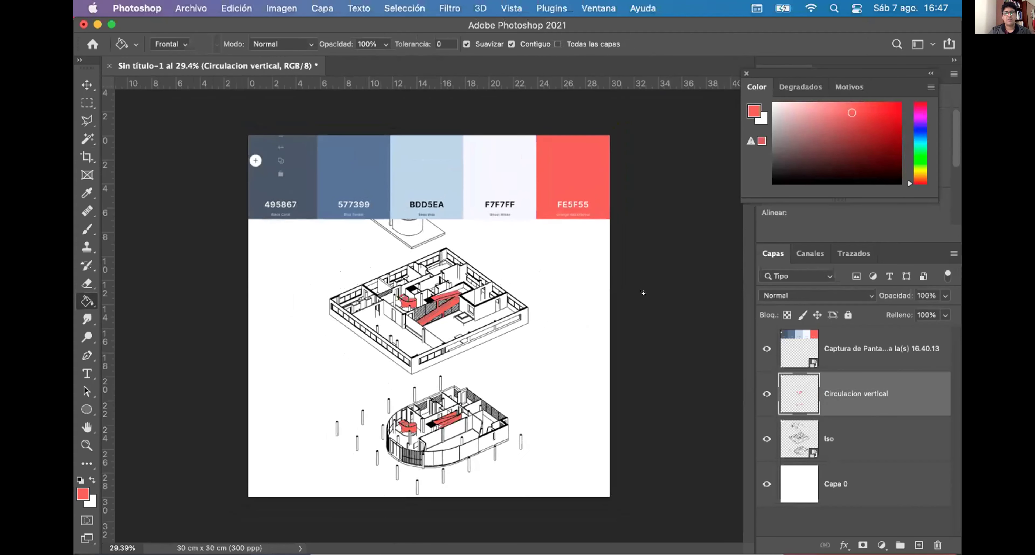
pyautogui.click(767, 348)
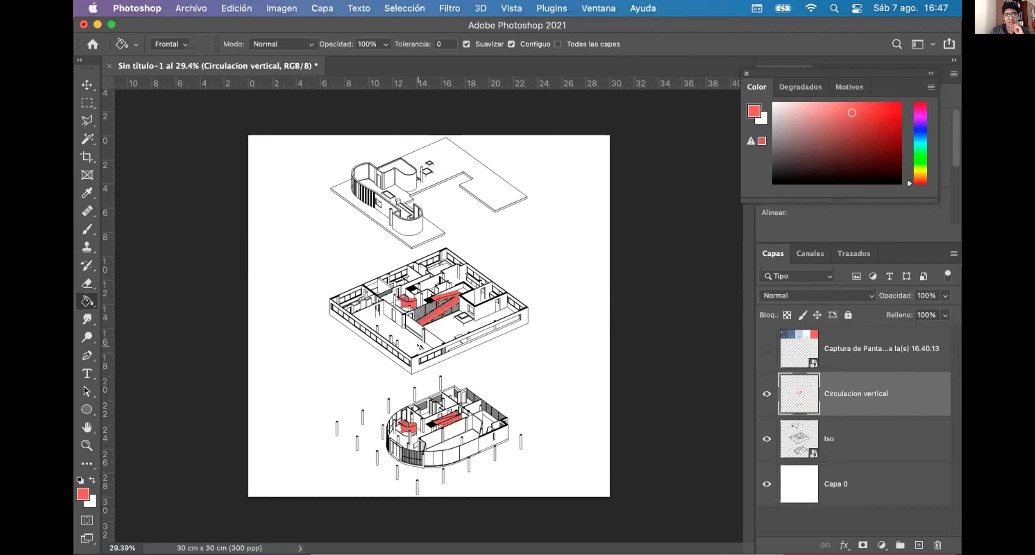
# Step: On the Iso layer, select the uncolored treads and narrow end strip of the middle level's curved stair
pyautogui.scroll(2, 420, 335)
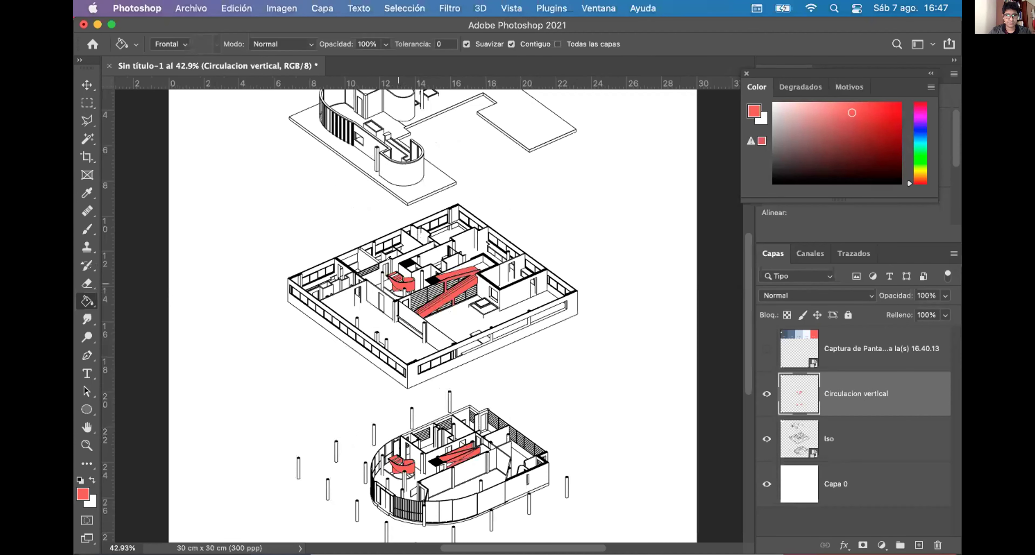
pyautogui.scroll(7, 389, 257)
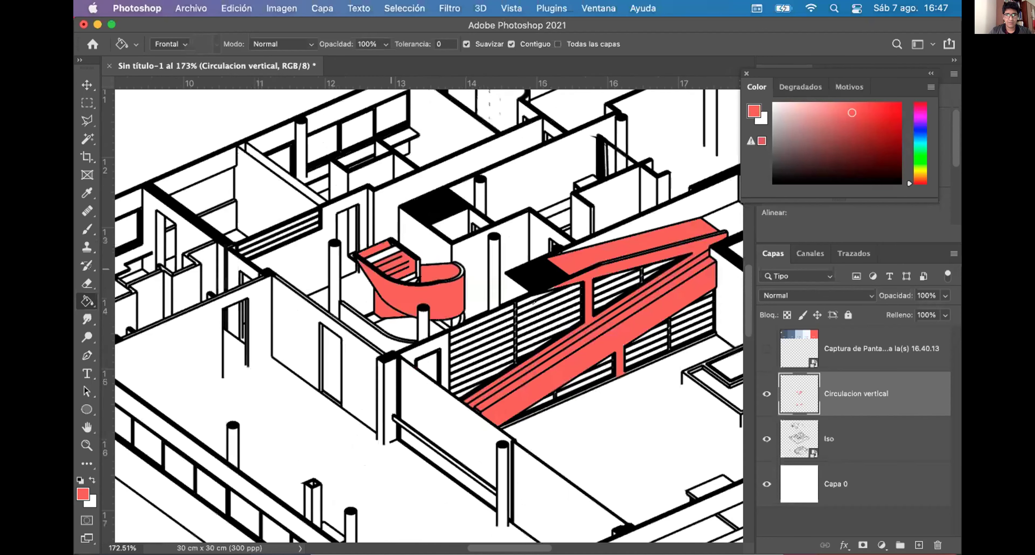
pyautogui.scroll(7, 346, 246)
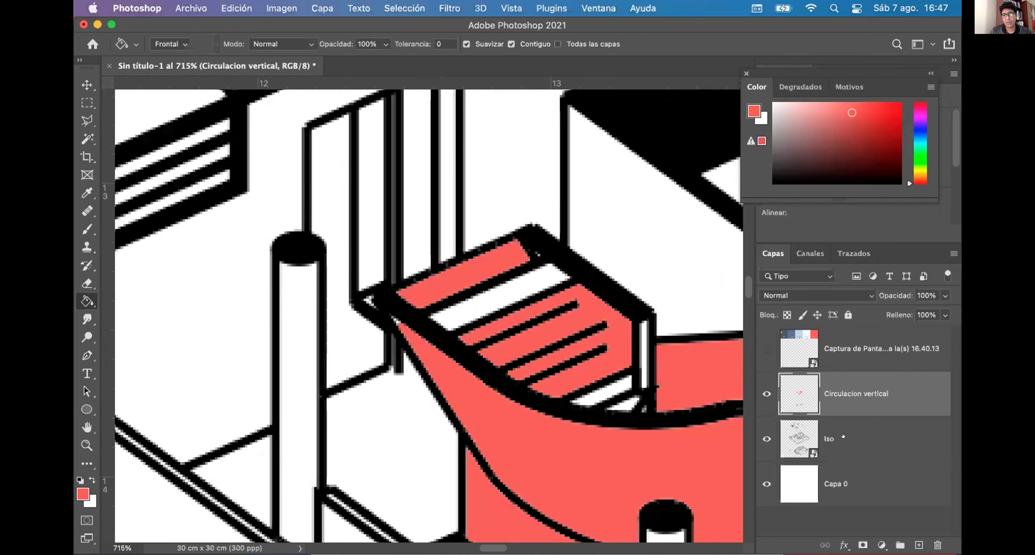
pyautogui.hotkey('alt', '[')
pyautogui.press('w')
pyautogui.click(498, 297)
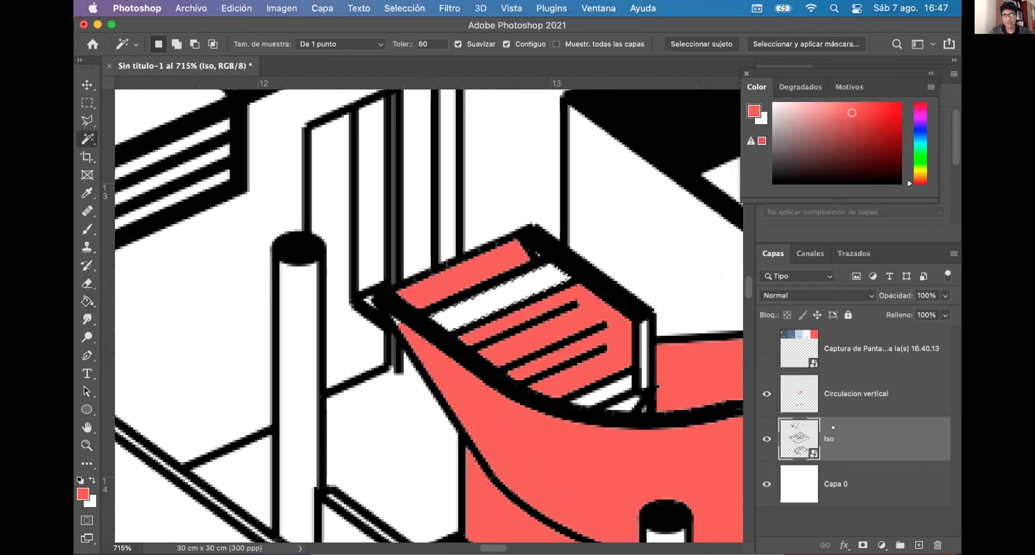
pyautogui.keyDown('shift'); pyautogui.click(621, 396); pyautogui.keyUp('shift')
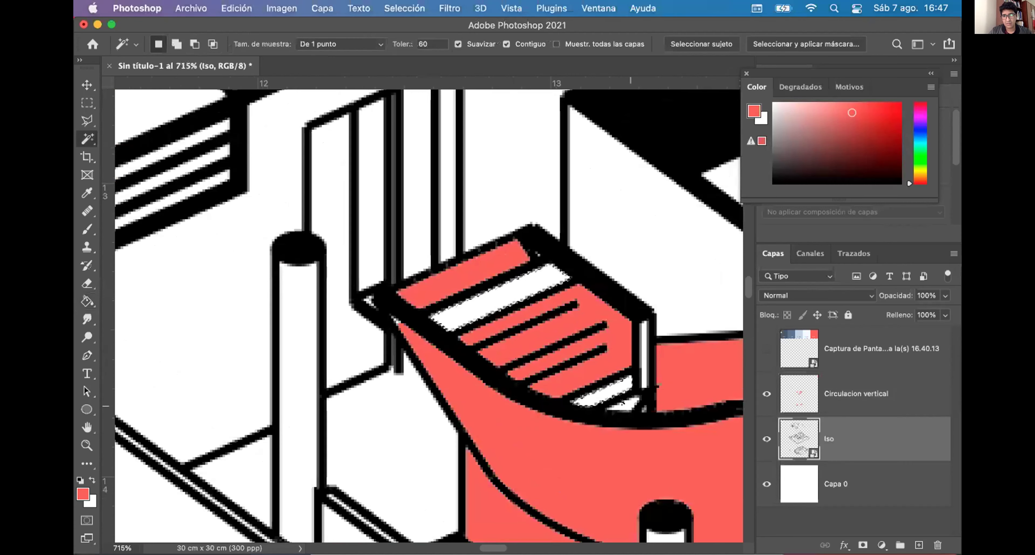
pyautogui.keyDown('shift'); pyautogui.click(643, 354); pyautogui.keyUp('shift')
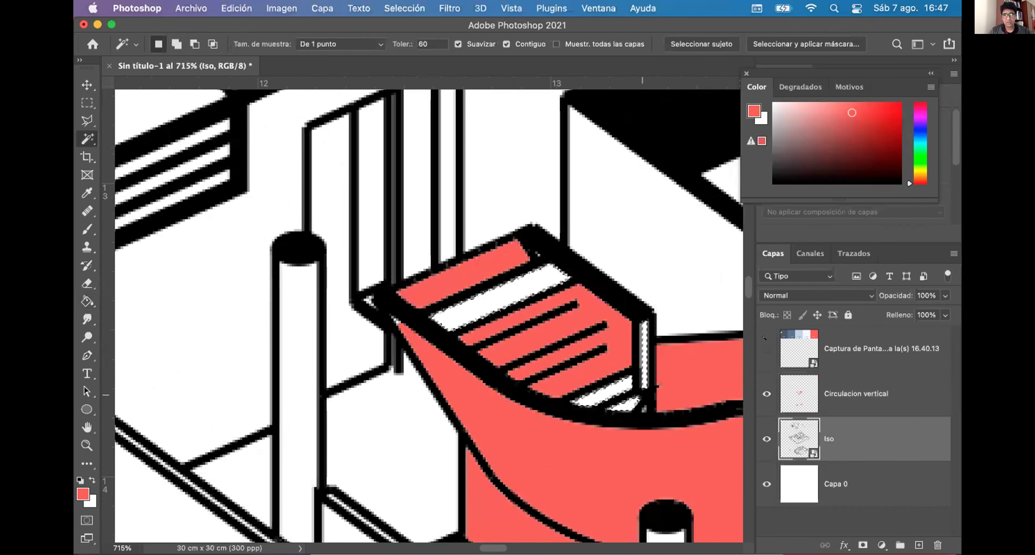
# Step: Fill the selected stair pieces with the same red on the Circulacion vertical layer and clear the selection
pyautogui.hotkey('alt', ']')
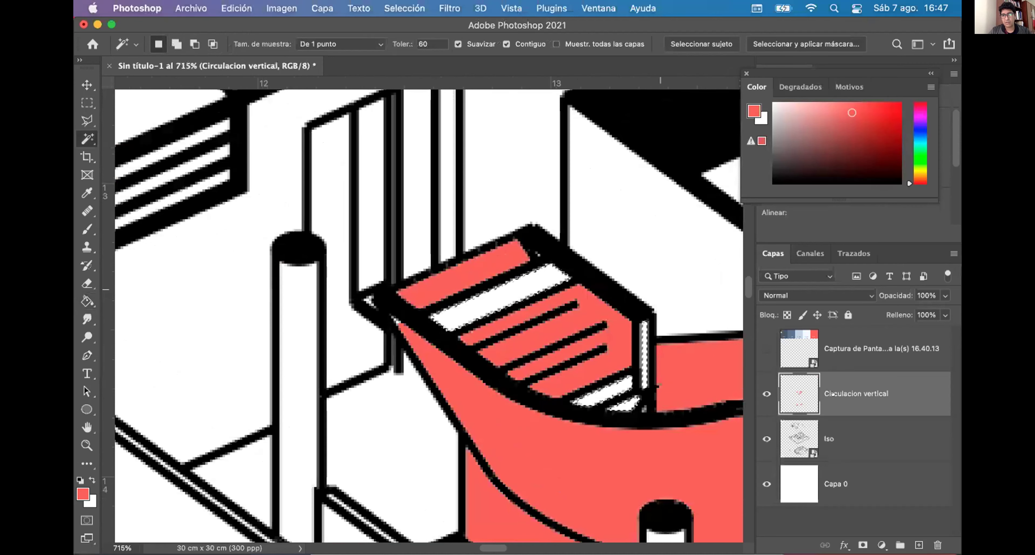
pyautogui.press('g')
pyautogui.click(442, 317)
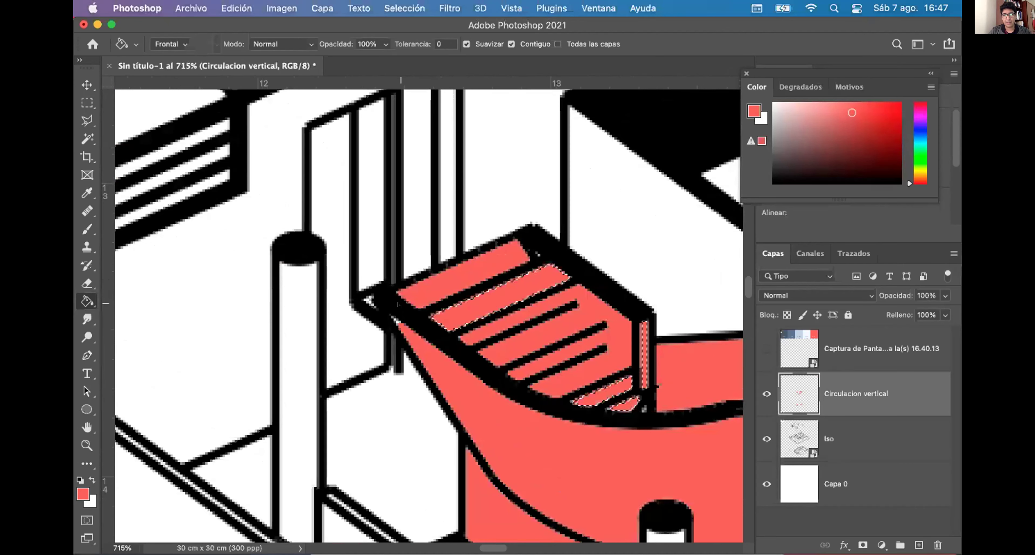
pyautogui.hscroll(2, 398, 303)
pyautogui.scroll(-10, 398, 304)
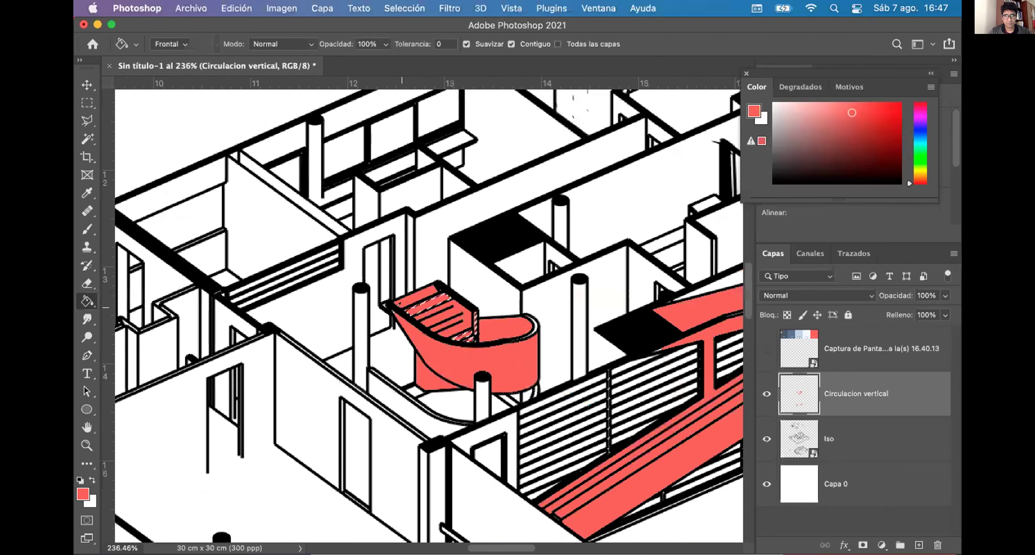
pyautogui.press('super+d')
# Step: Examine the red fill on the ground level's stair and ramp for uncolored surfaces
pyautogui.scroll(5, 443, 380)
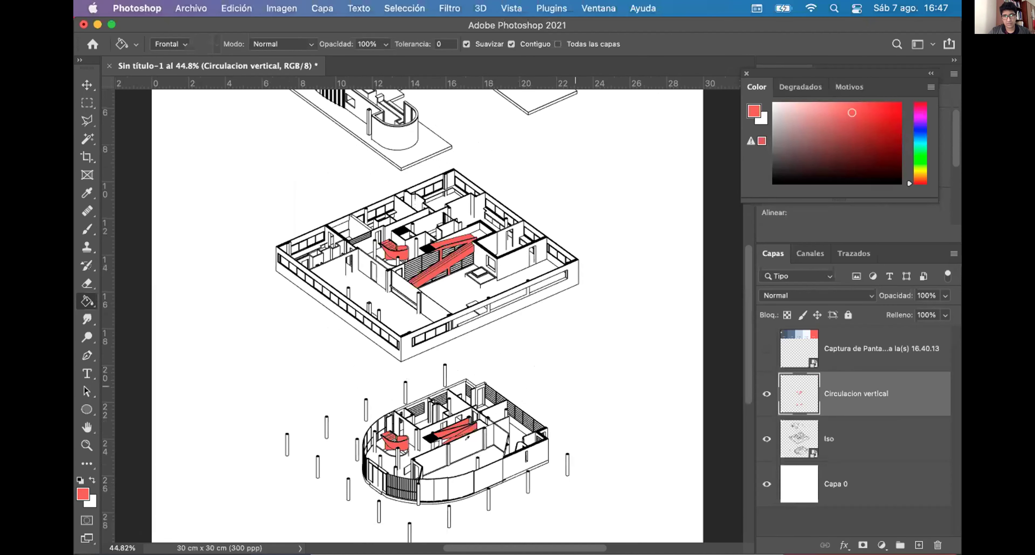
pyautogui.scroll(-1, 467, 438)
pyautogui.scroll(4, 418, 448)
pyautogui.scroll(-3, 367, 427)
pyautogui.scroll(-1, 367, 384)
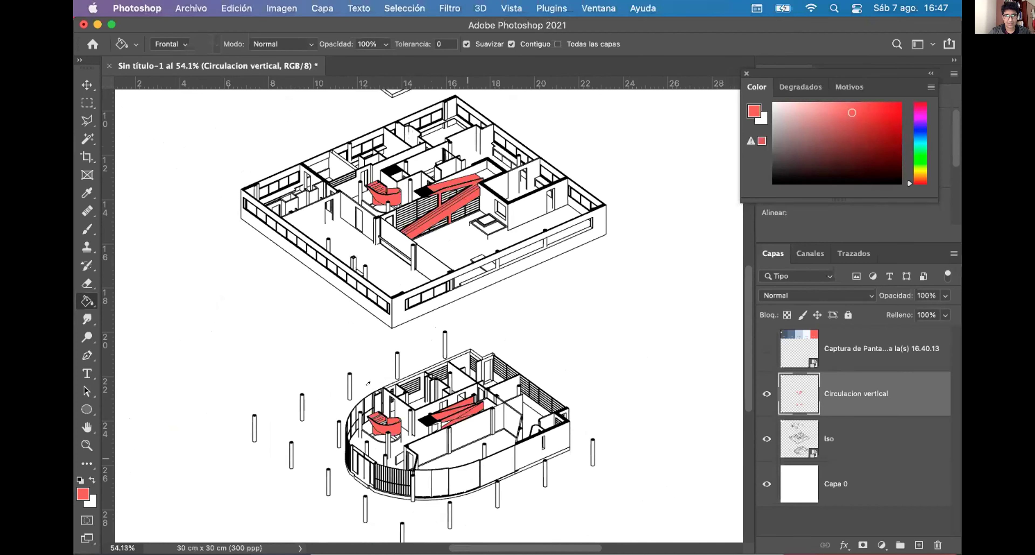
pyautogui.scroll(6, 376, 369)
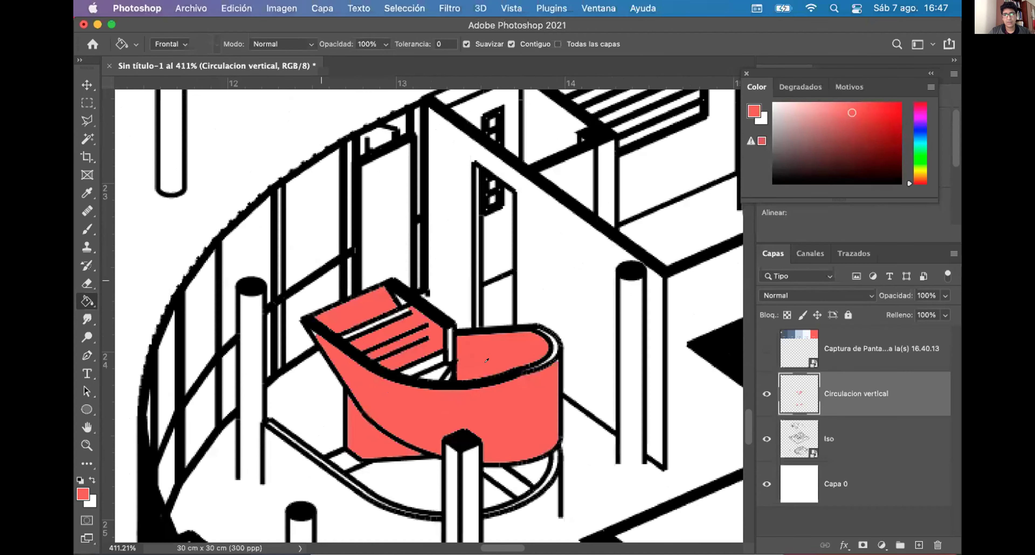
pyautogui.scroll(-7, 480, 361)
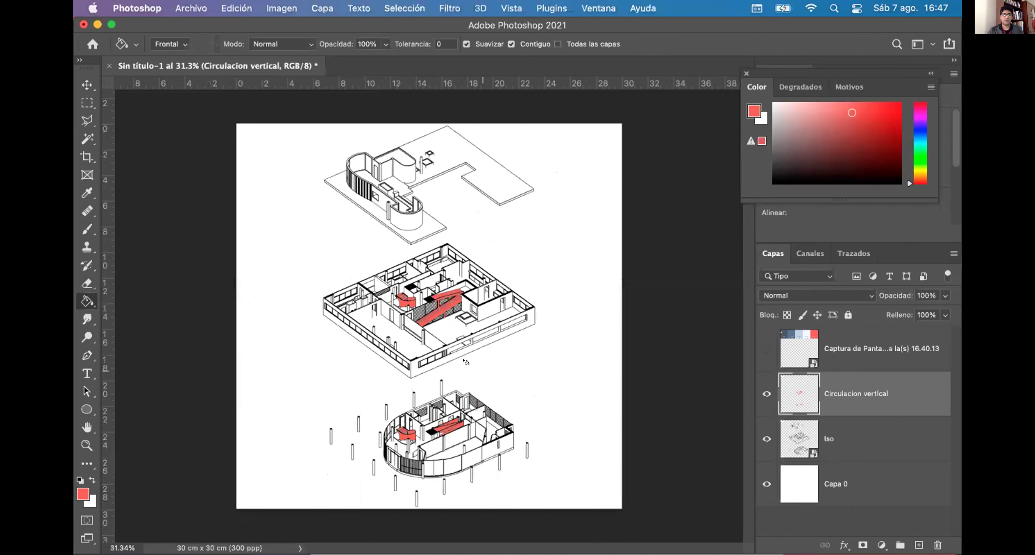
pyautogui.scroll(-1, 376, 304)
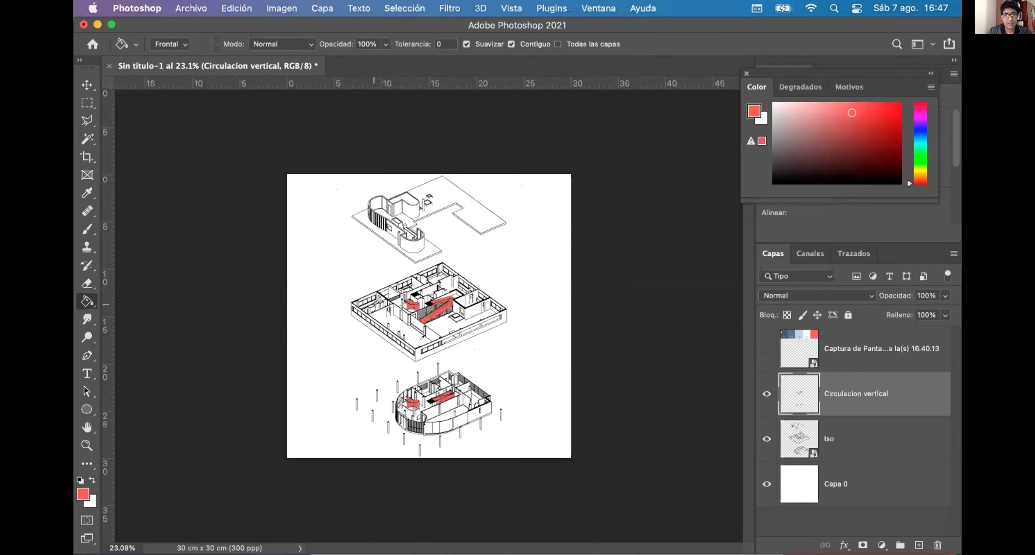
pyautogui.press('super+0')
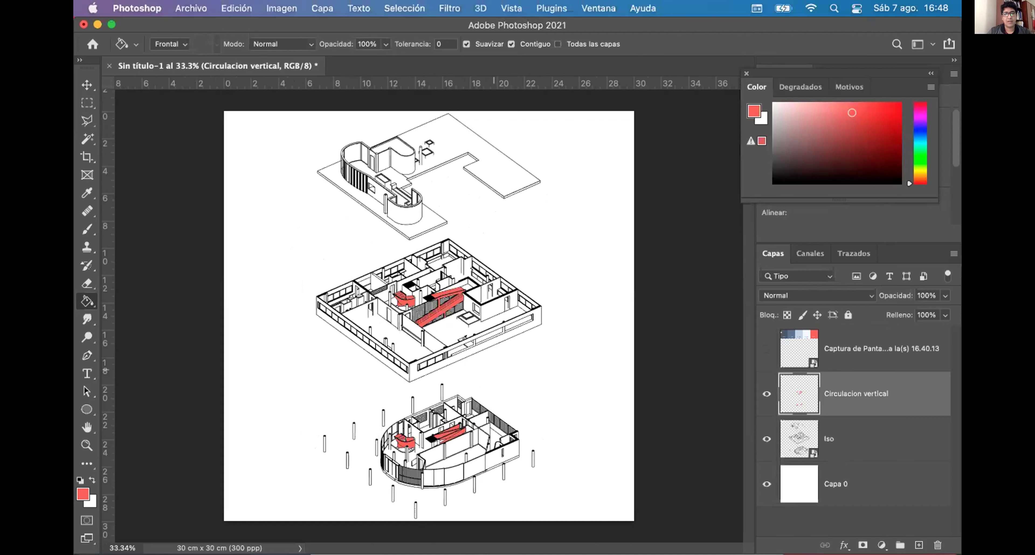
pyautogui.scroll(-1, 465, 338)
pyautogui.scroll(3, 465, 349)
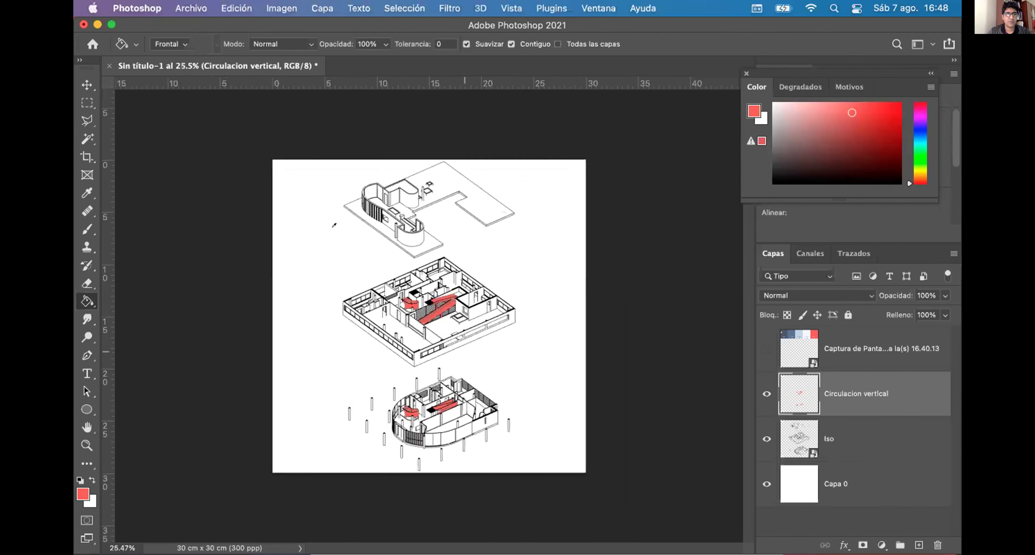
pyautogui.scroll(-1, 280, 115)
# Step: Start saving the document under a new name and create a folder named Portafolio on the desktop
pyautogui.click(191, 8)
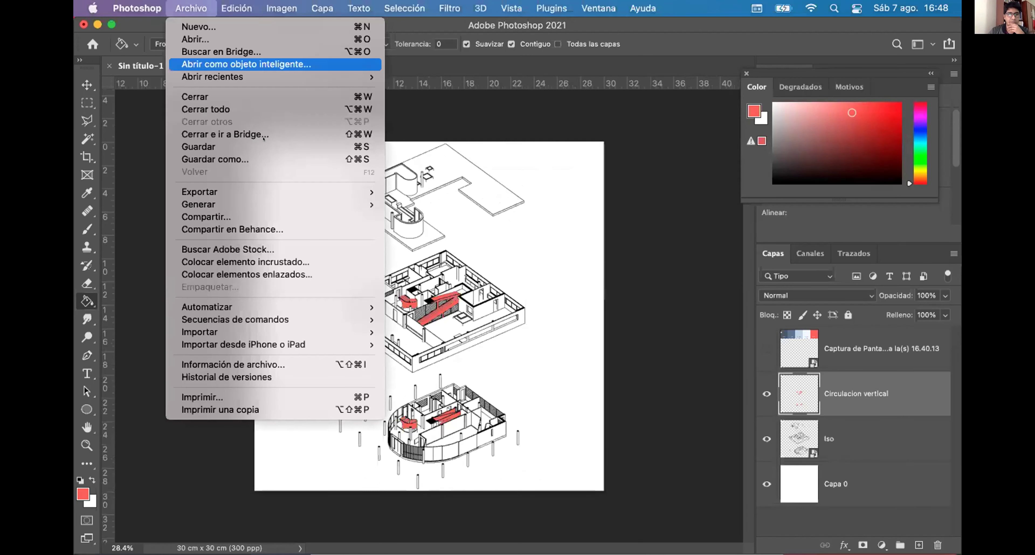
pyautogui.click(252, 158)
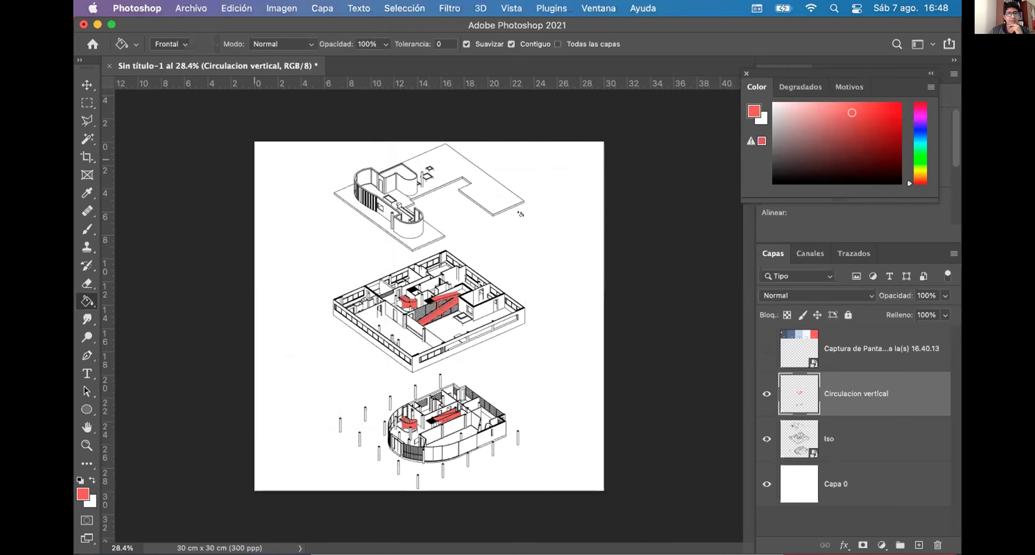
pyautogui.moveTo(598, 80); pyautogui.dragTo(516, 102)
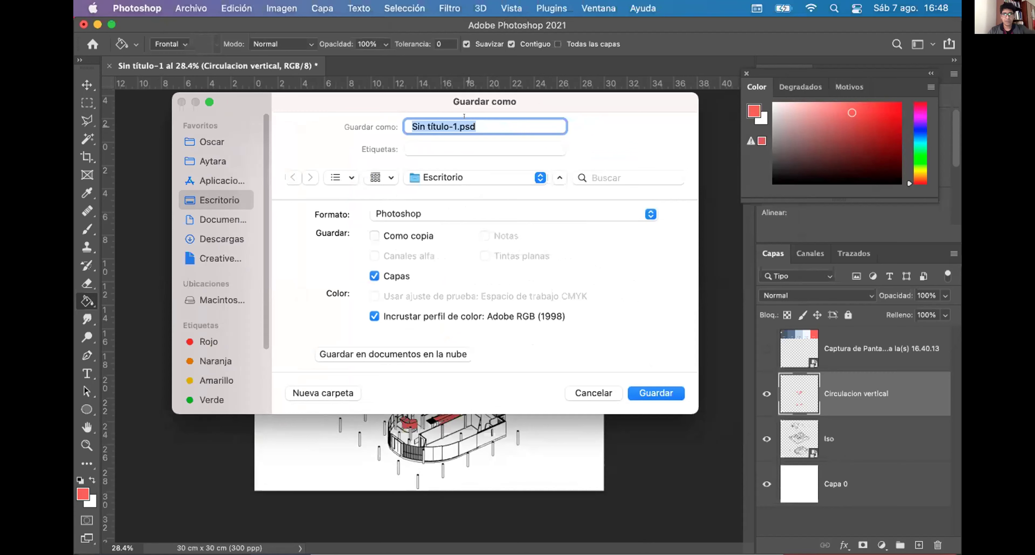
pyautogui.click(462, 119)
pyautogui.moveTo(457, 127); pyautogui.dragTo(400, 125)
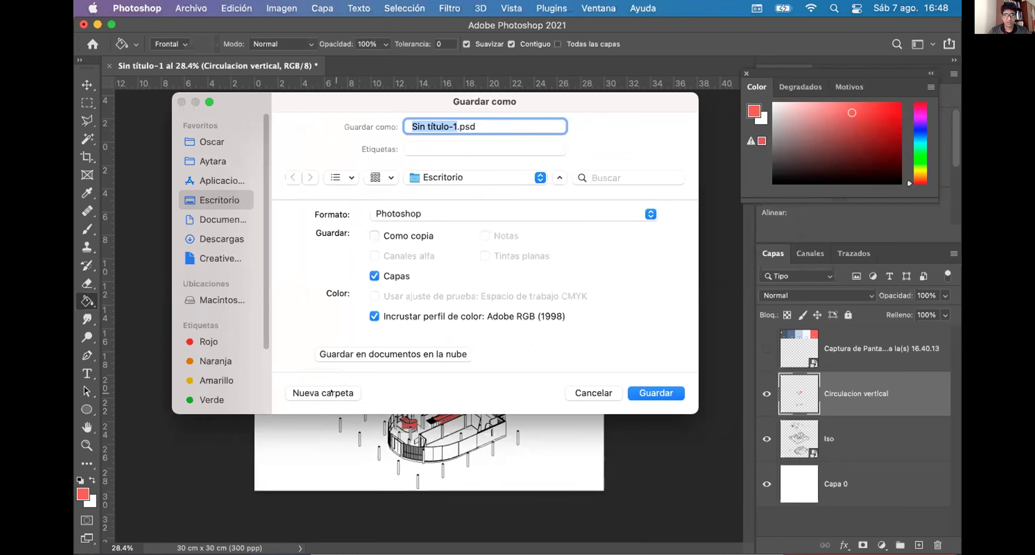
pyautogui.click(332, 392)
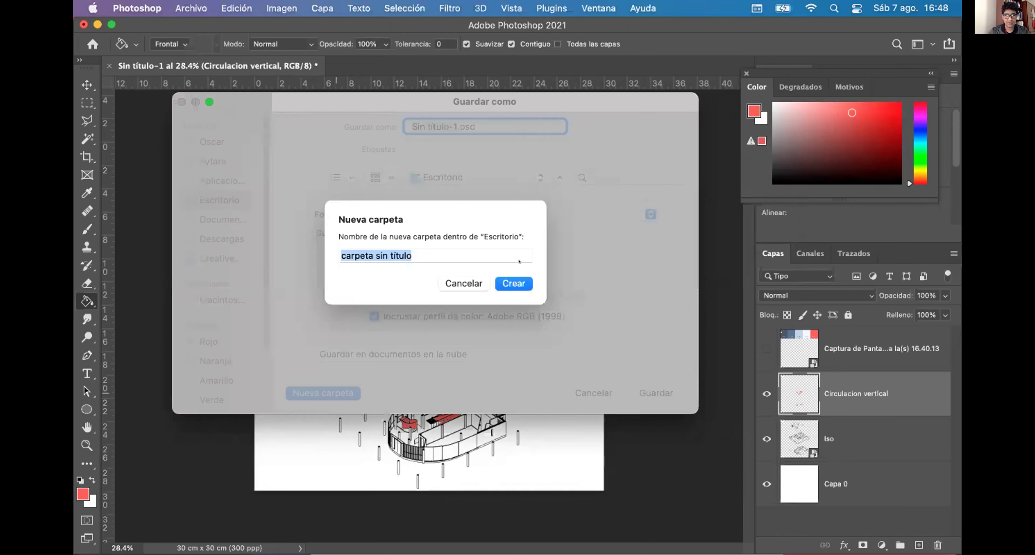
pyautogui.write('Port')
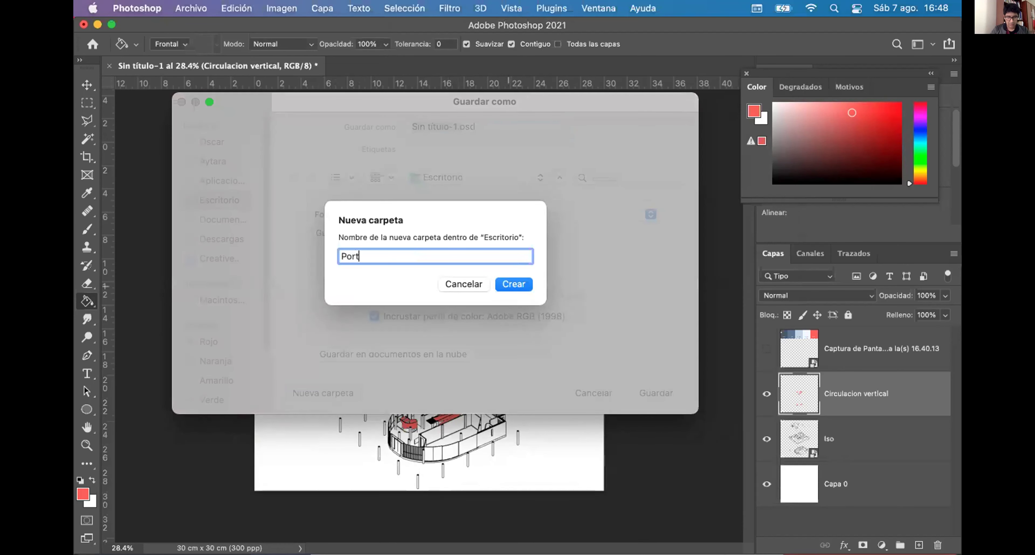
pyautogui.write('afolio')
pyautogui.press('Return')
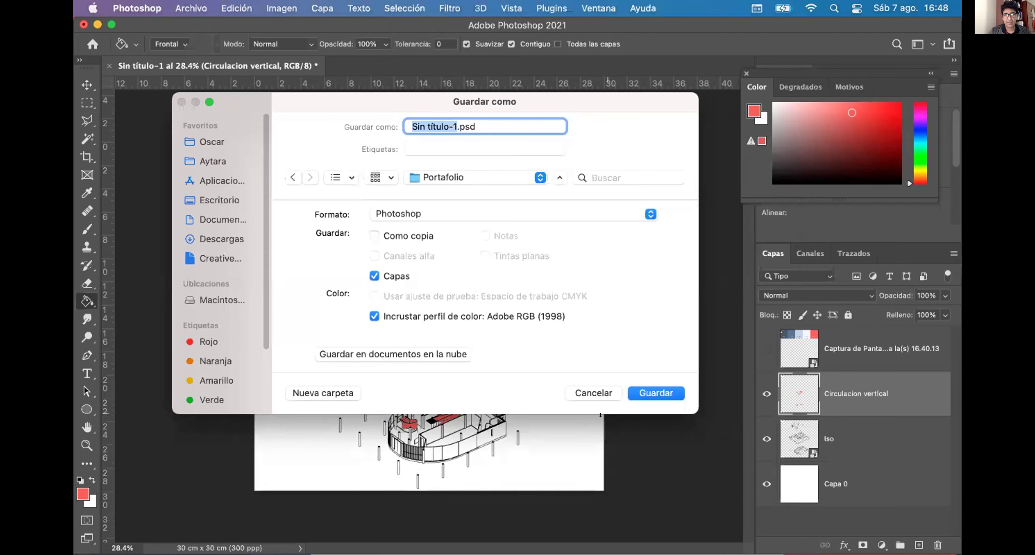
# Step: Expand the save dialog and create a subfolder named Editables inside the Portafolio folder
pyautogui.click(342, 240)
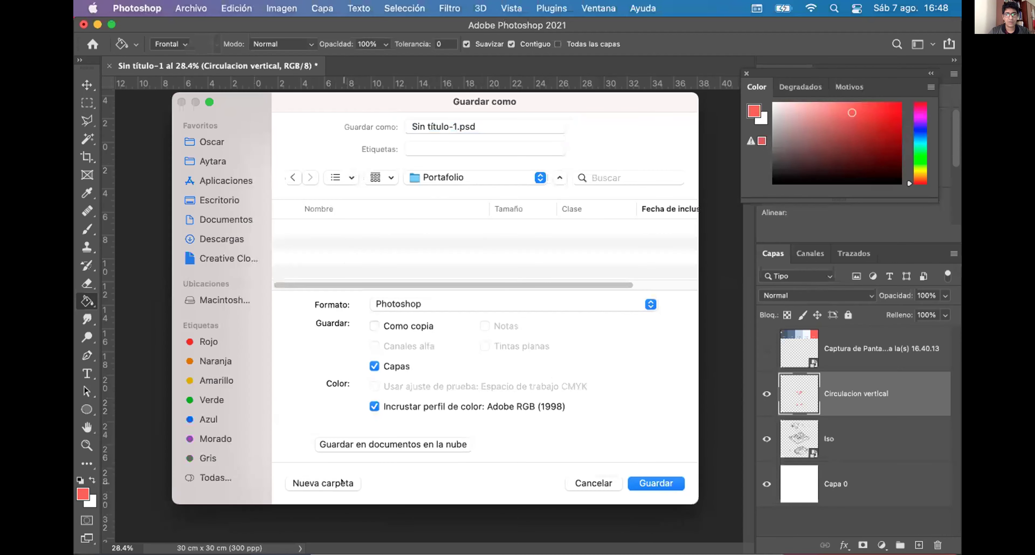
pyautogui.click(342, 482)
pyautogui.write('Editables')
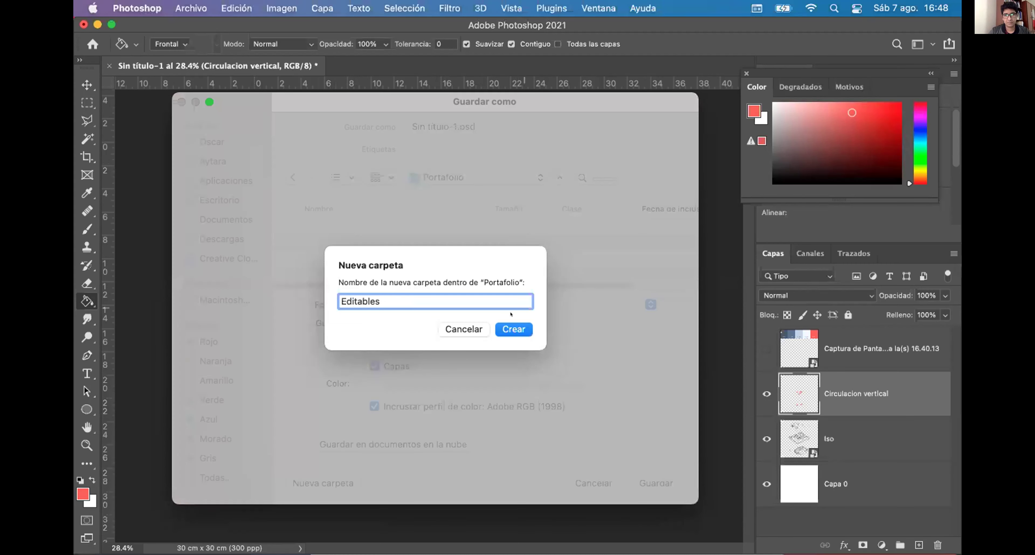
pyautogui.click(511, 328)
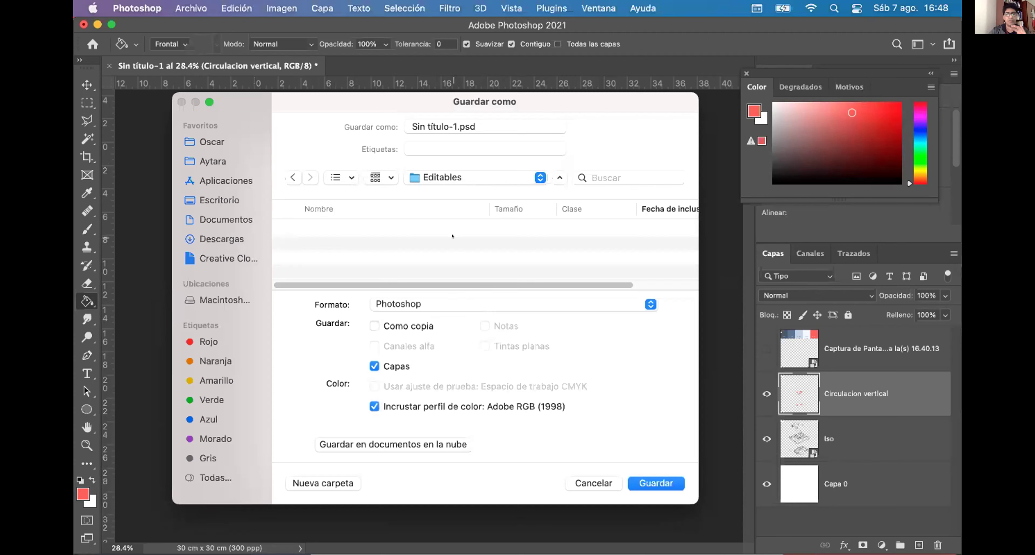
# Step: Save the document as Isometria in Photoshop format in the Editables folder, keeping maximum compatibility on
pyautogui.click(452, 125)
pyautogui.write('Isometria')
pyautogui.click(663, 482)
pyautogui.press('Return')
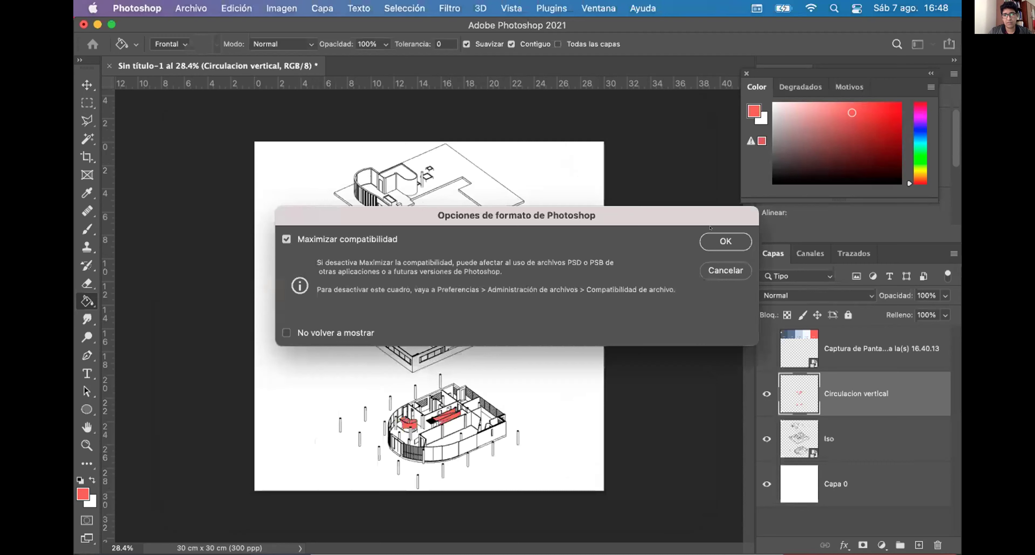
pyautogui.click(721, 241)
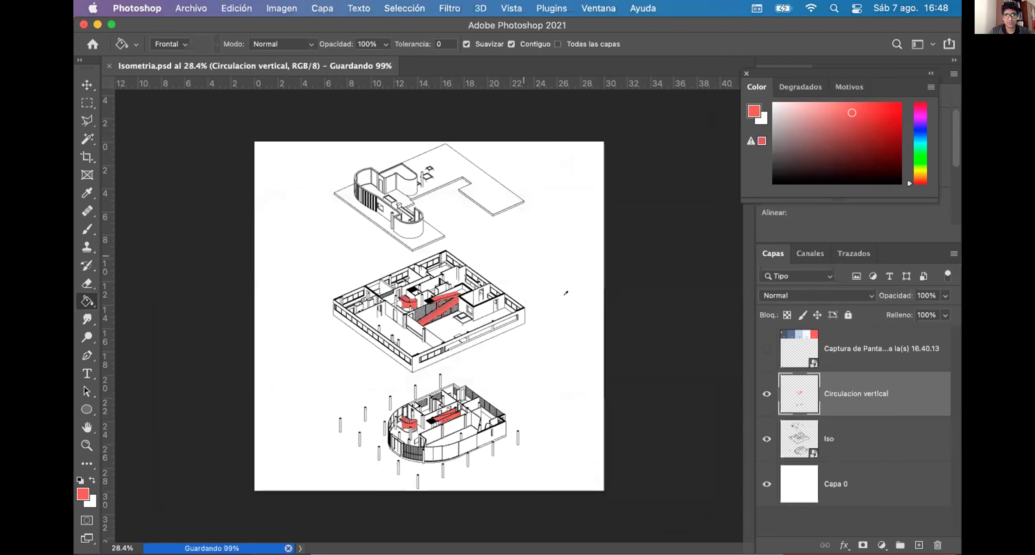
# Step: Switch to InDesign and look over the two A3 pages and their three-column guides
pyautogui.scroll(-2, 512, 295)
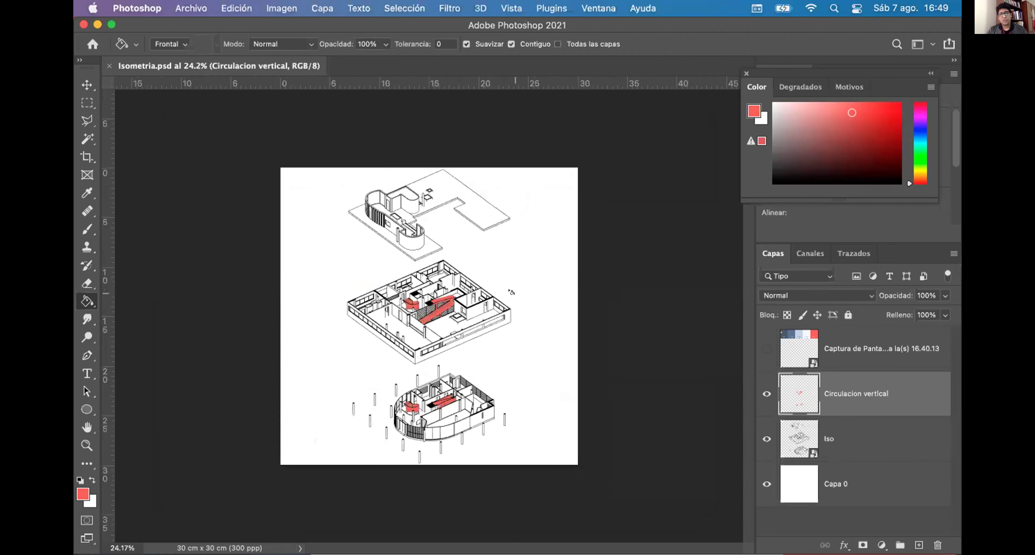
pyautogui.hotkey('ctrl', 'Up')
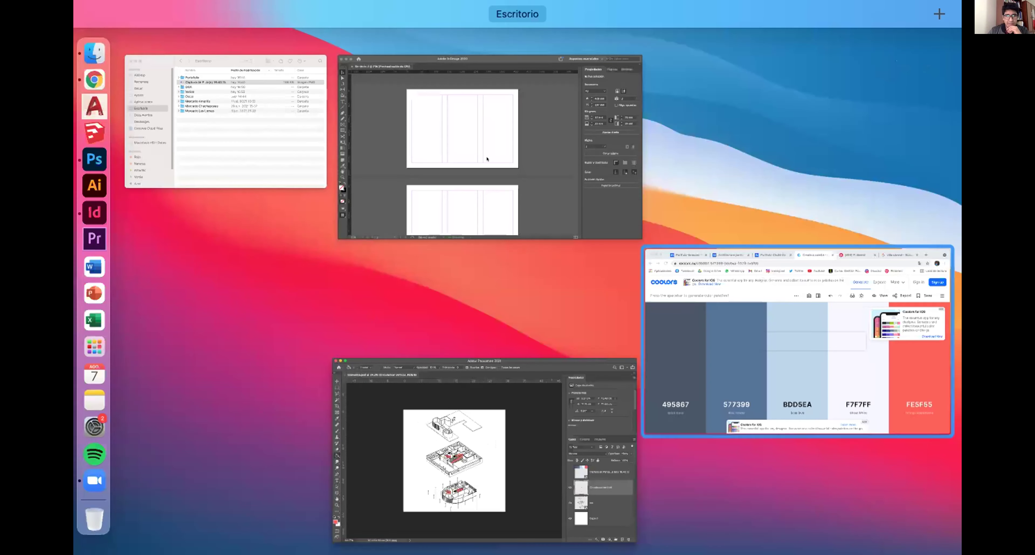
pyautogui.click(433, 224)
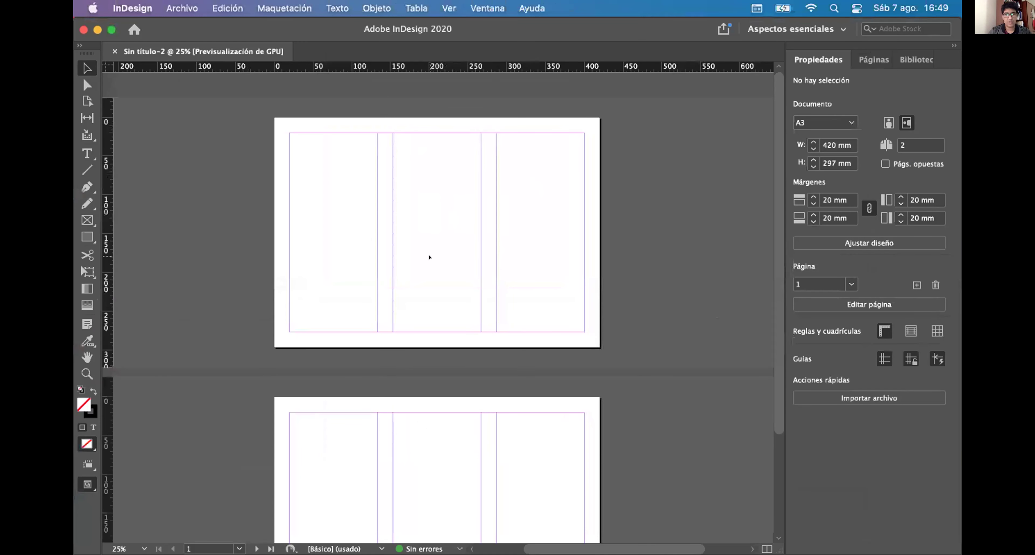
pyautogui.press('super+minus')
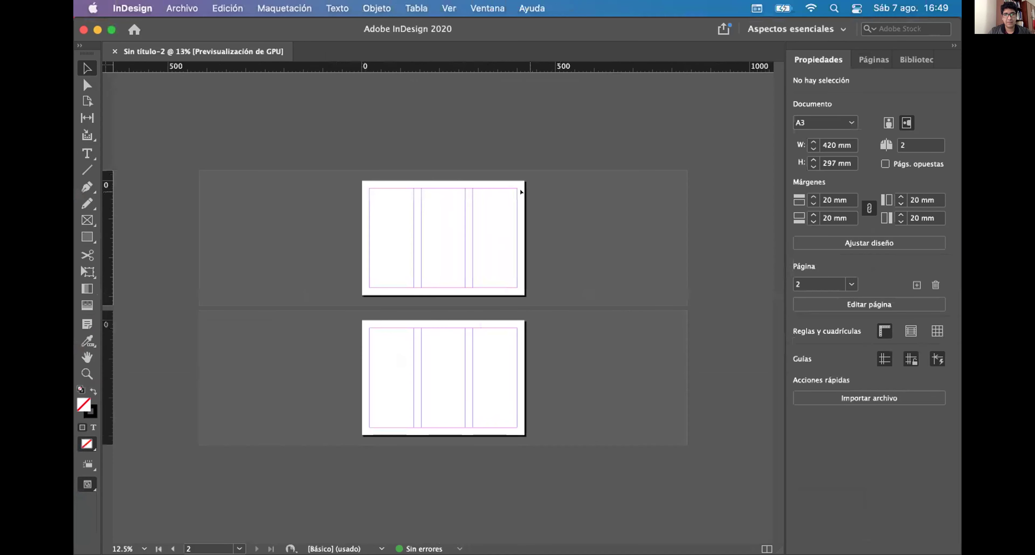
pyautogui.press('super+equal')
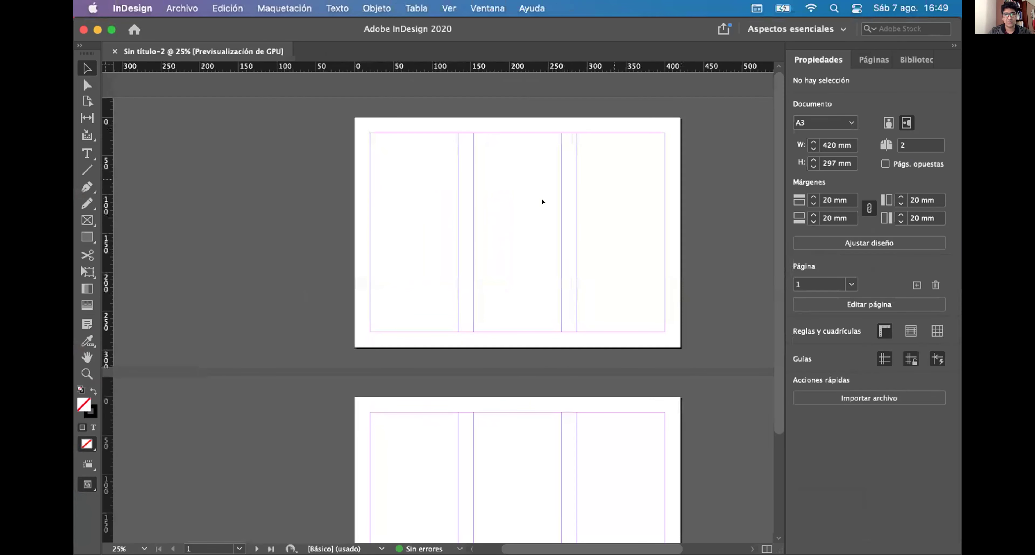
pyautogui.press('super+equal')
pyautogui.moveTo(232, 260); pyautogui.dragTo(420, 259)
pyautogui.press('super+minus')
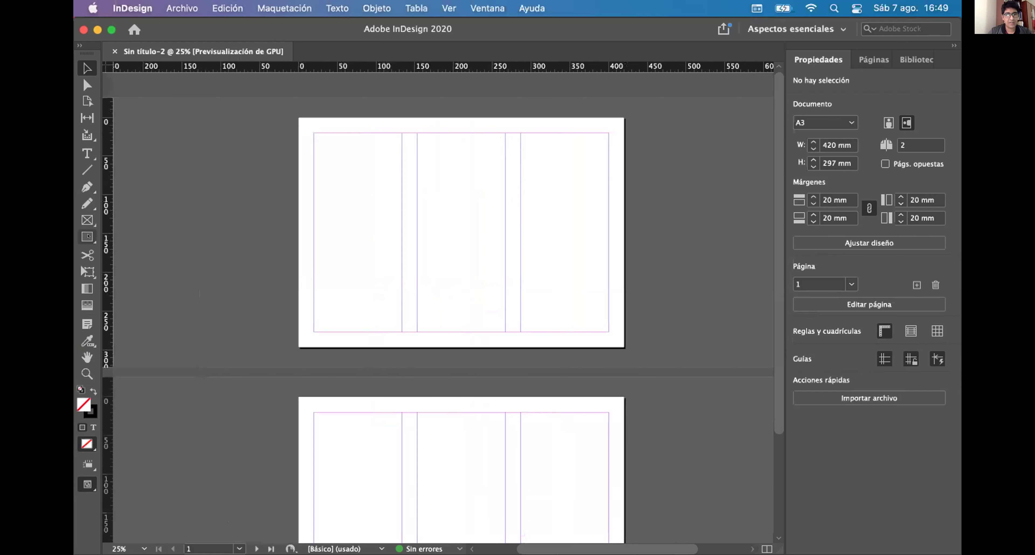
# Step: Draw a rectangle about 113.3 by 257 mm covering the right-hand column of page 1 within the margins
pyautogui.click(88, 237)
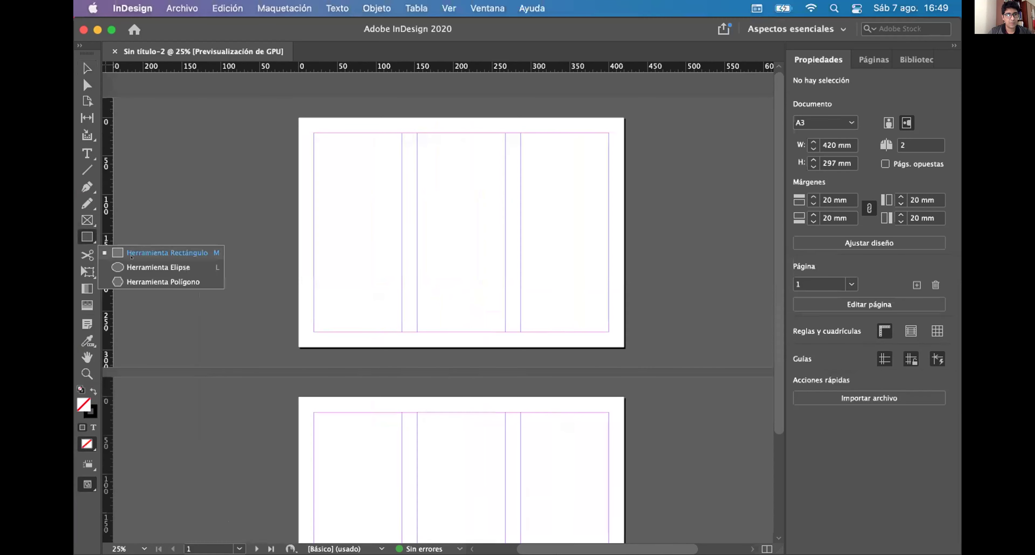
pyautogui.click(144, 250)
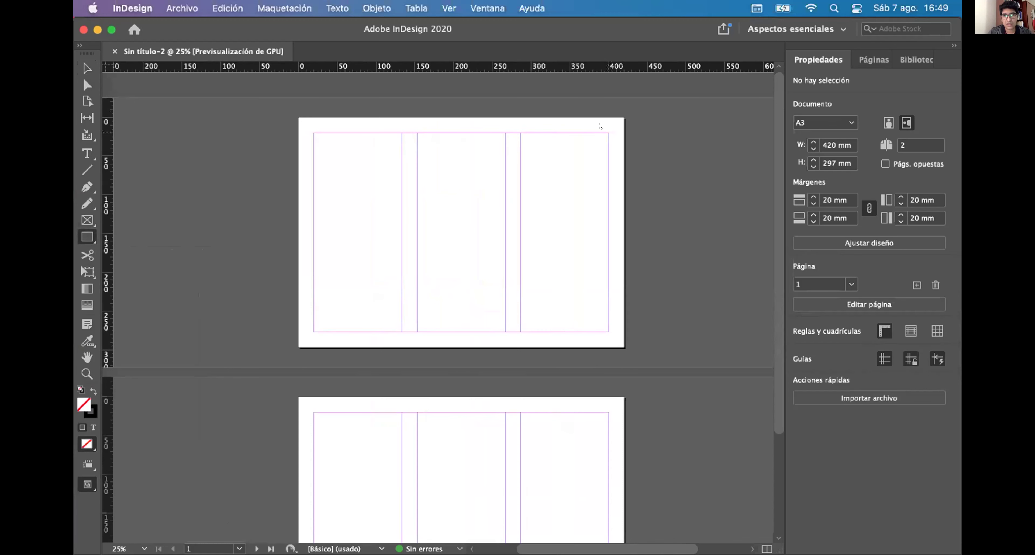
pyautogui.moveTo(600, 126); pyautogui.dragTo(521, 332)
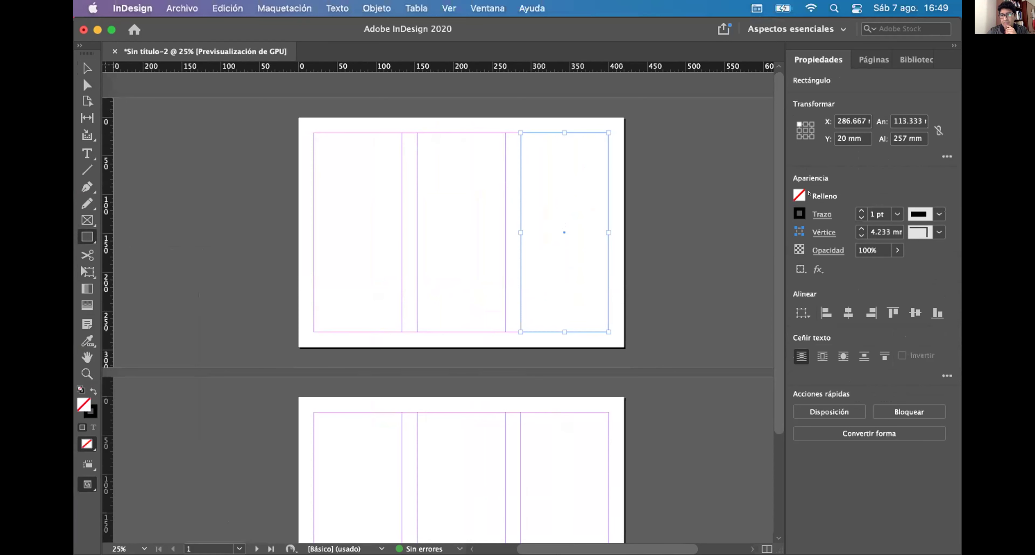
# Step: Fill the right-hand column's rectangle with red using the color picker
pyautogui.click(798, 194)
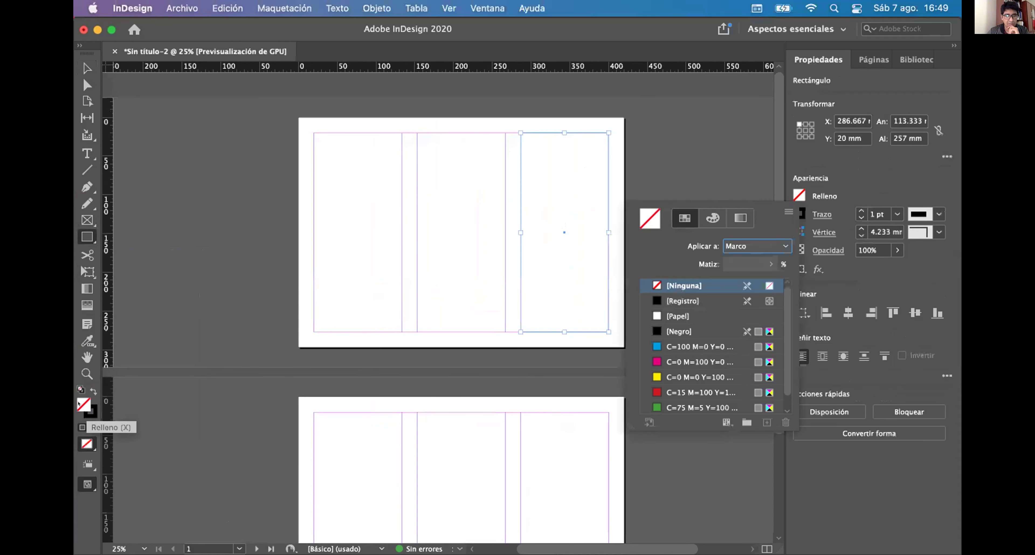
pyautogui.click(79, 403)
pyautogui.doubleClick(79, 404)
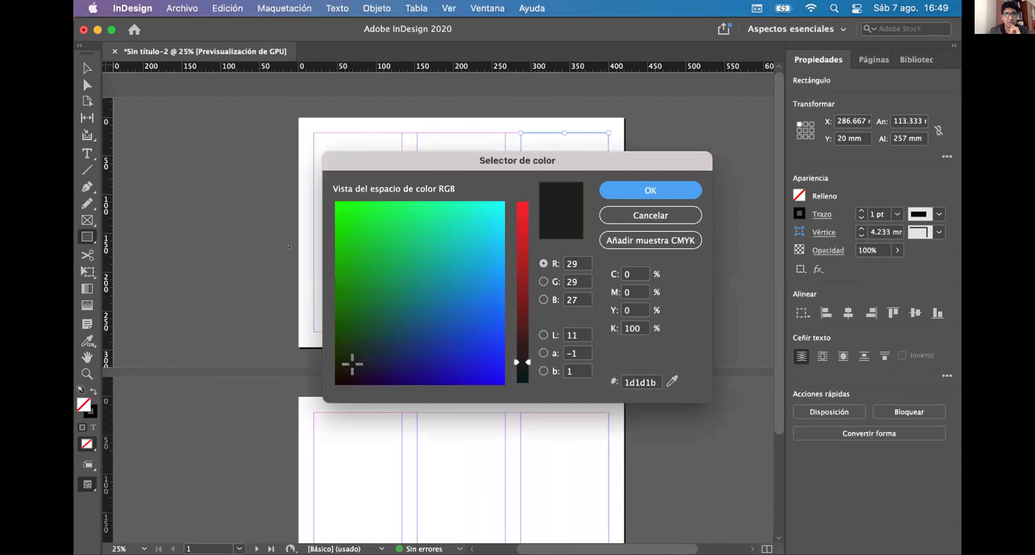
pyautogui.click(520, 237)
pyautogui.click(612, 185)
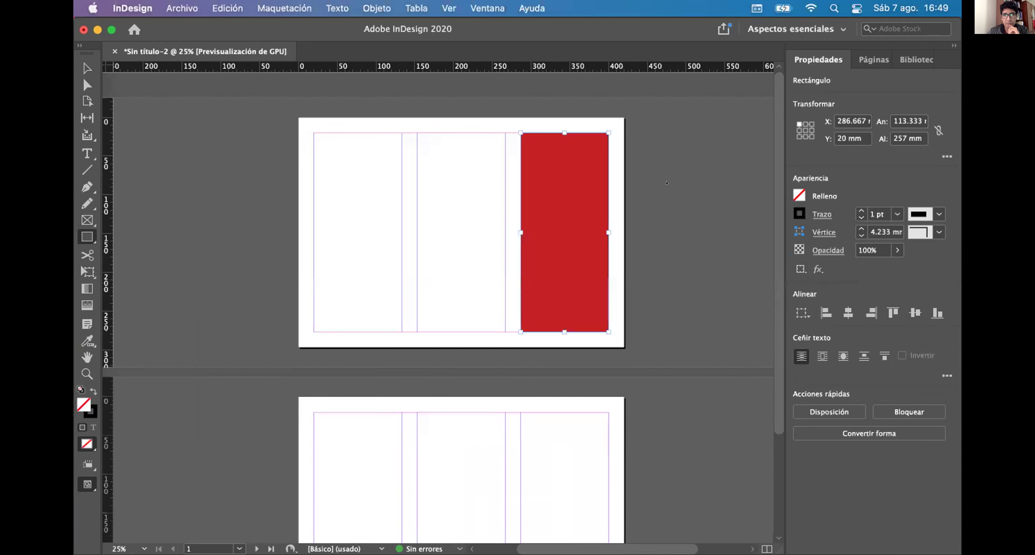
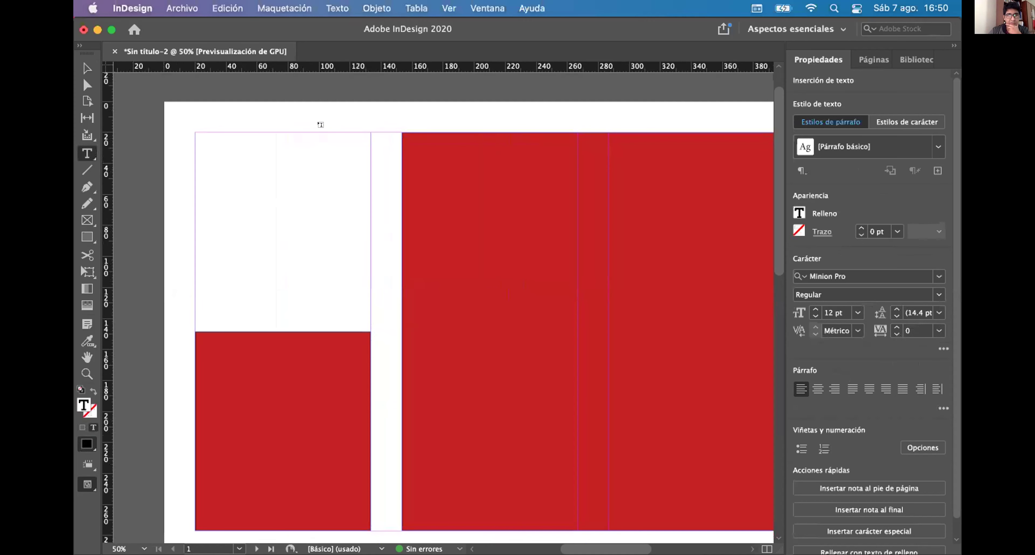
# Step: Fill the text frame above the first column's red block with placeholder text and clear the selection
pyautogui.click(337, 8)
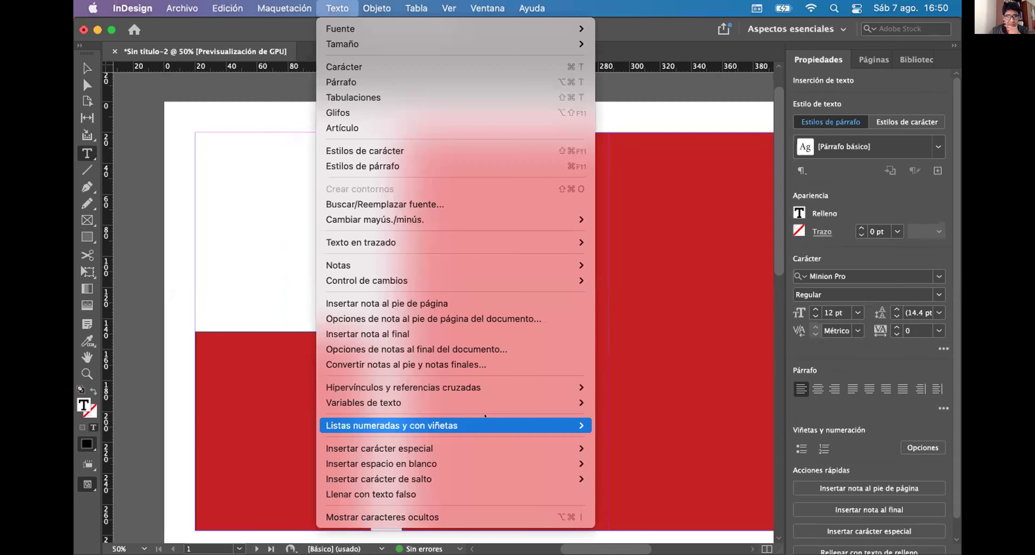
pyautogui.click(364, 494)
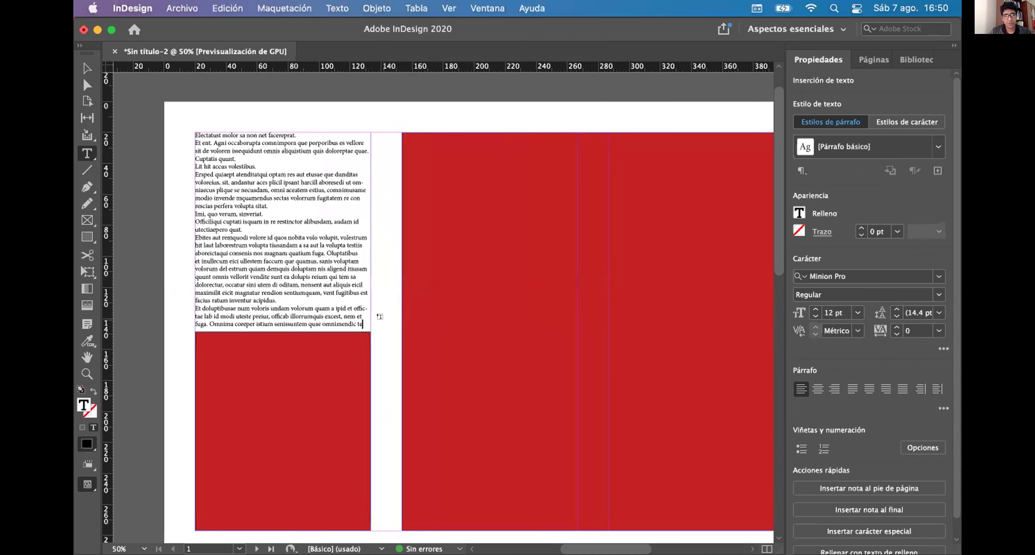
pyautogui.press('Escape')
pyautogui.press('super+shift+a')
# Step: Justify all the placeholder text in the first column's frame with the last line aligned left
pyautogui.scroll(-1, 365, 171)
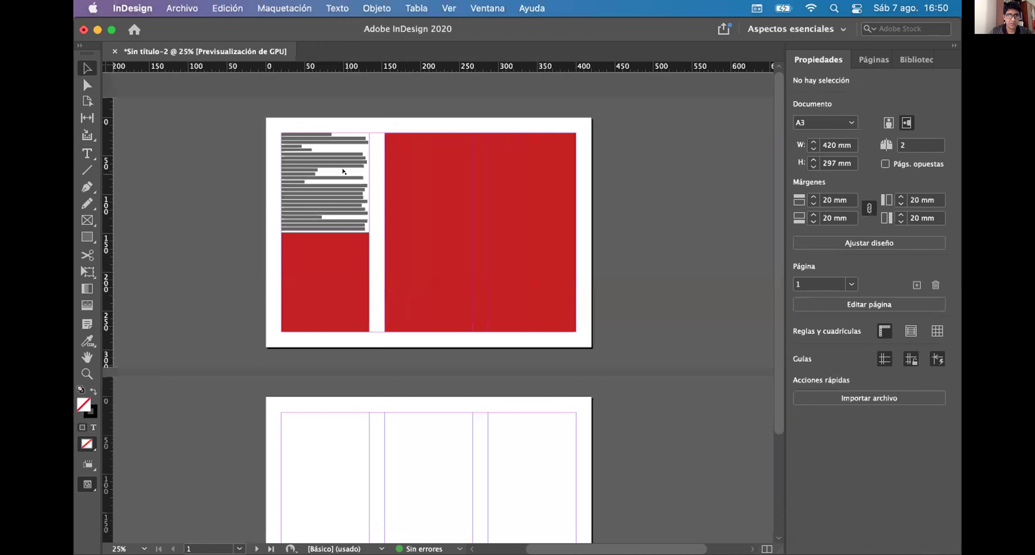
pyautogui.scroll(3, 351, 165)
pyautogui.scroll(-1, 408, 205)
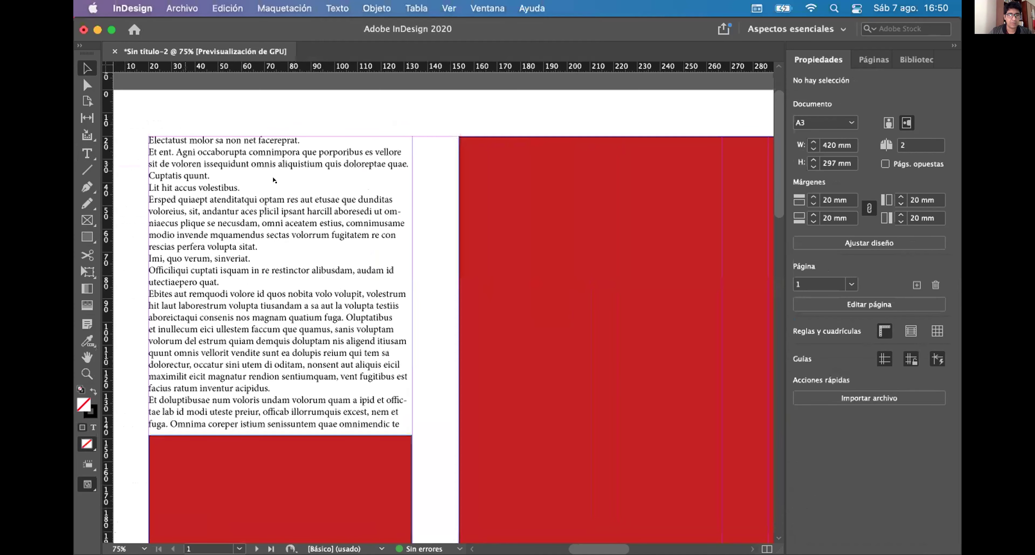
pyautogui.scroll(-1, 286, 193)
pyautogui.scroll(1, 286, 194)
pyautogui.scroll(-1, 287, 193)
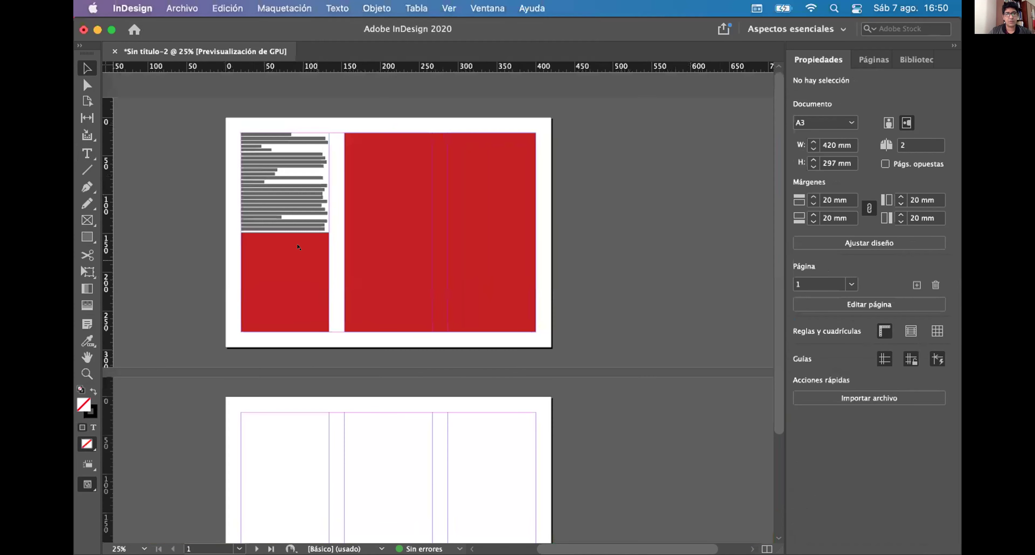
pyautogui.scroll(2, 264, 128)
pyautogui.click(287, 241)
pyautogui.doubleClick(287, 240)
pyautogui.click(355, 327)
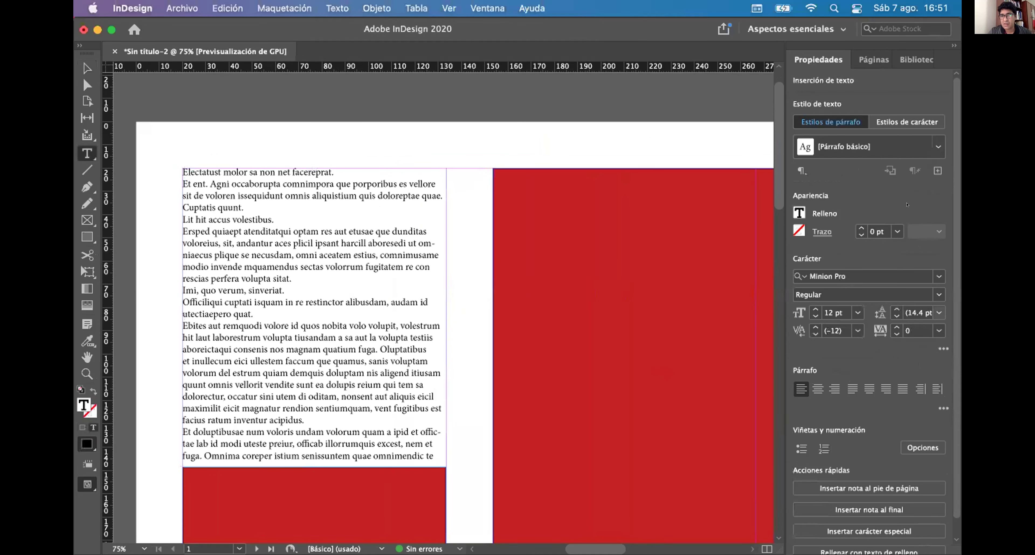
pyautogui.press('super+a')
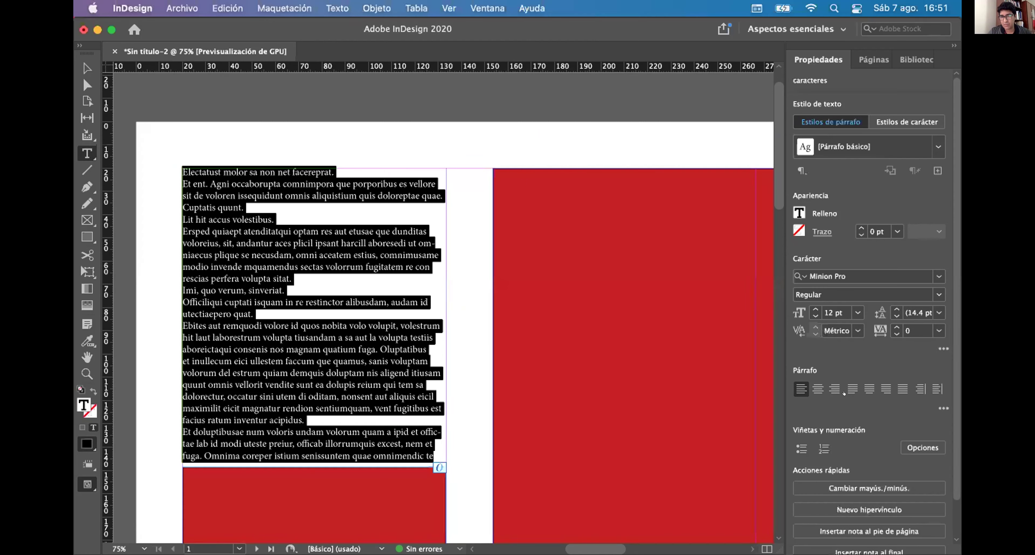
pyautogui.click(853, 389)
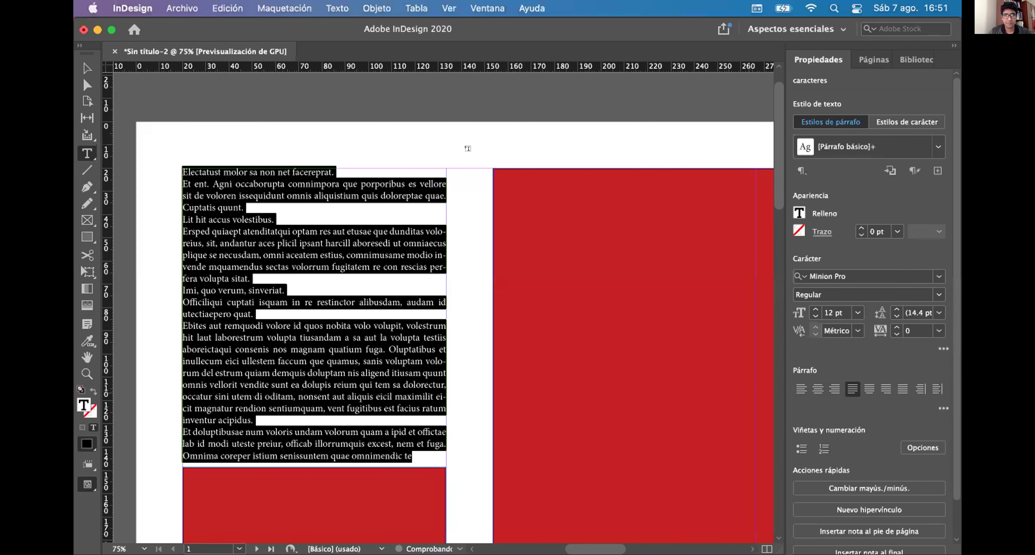
# Step: Leave text editing in the placeholder frame and clear the selection
pyautogui.click(489, 136)
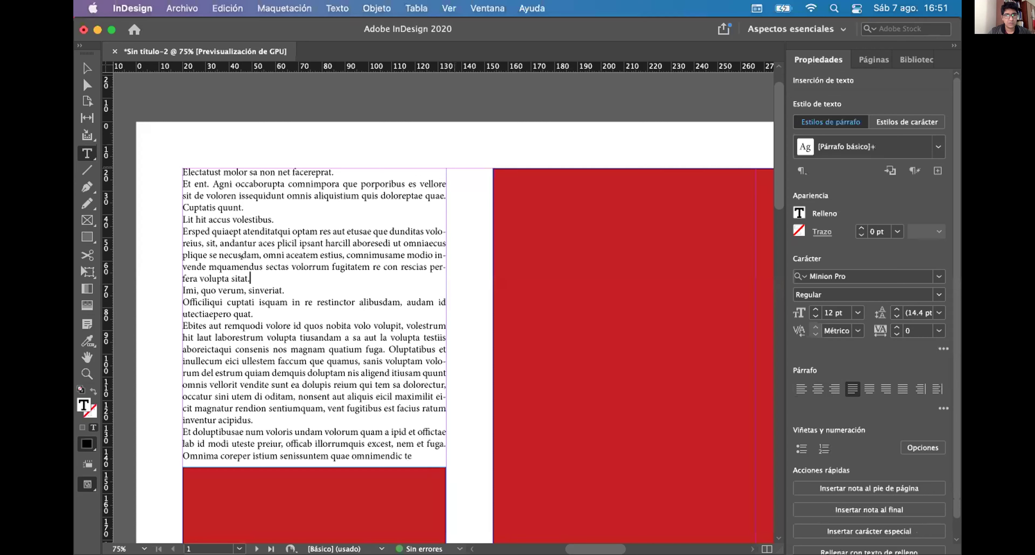
pyautogui.press('Up')
pyautogui.press('Up')
pyautogui.press('Up')
pyautogui.press('Up')
pyautogui.press('Up')
pyautogui.press('Up')
pyautogui.press('Right')
pyautogui.press('Escape')
pyautogui.press('super+shift+a')
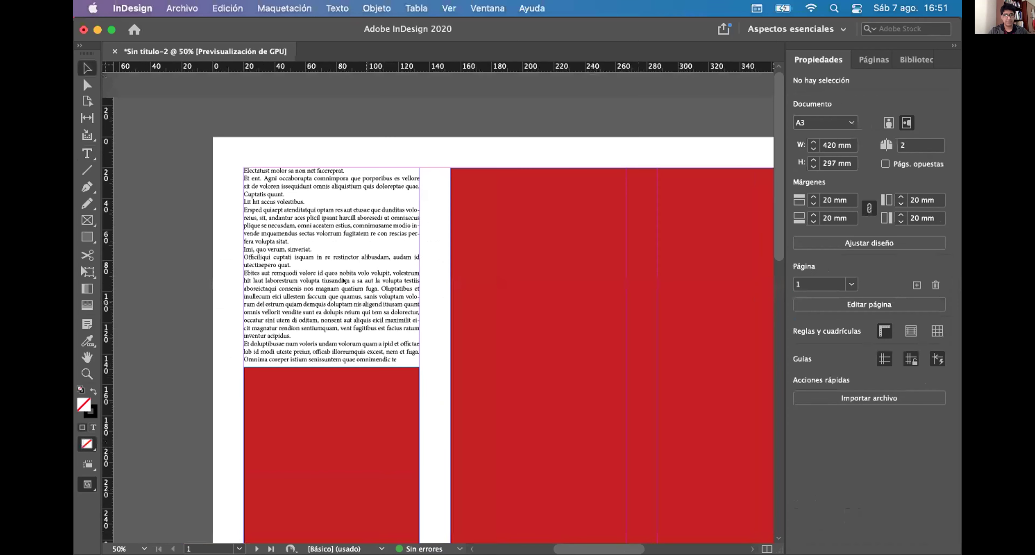
# Step: Lower the top edge of the first column's text frame by about 30 mm to free space above it
pyautogui.scroll(-2, 364, 302)
pyautogui.scroll(2, 326, 180)
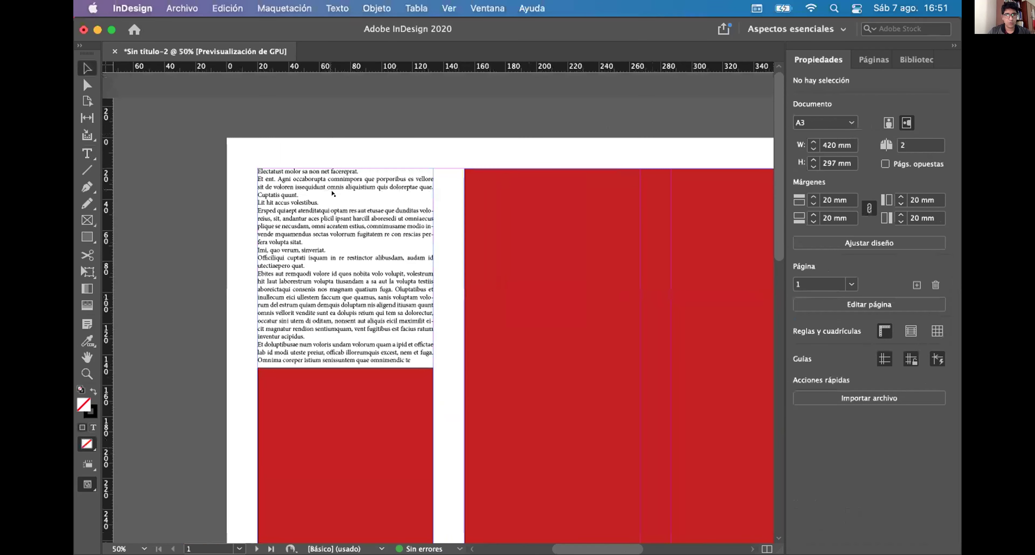
pyautogui.scroll(1, 323, 180)
pyautogui.click(340, 196)
pyautogui.moveTo(344, 215); pyautogui.dragTo(344, 243)
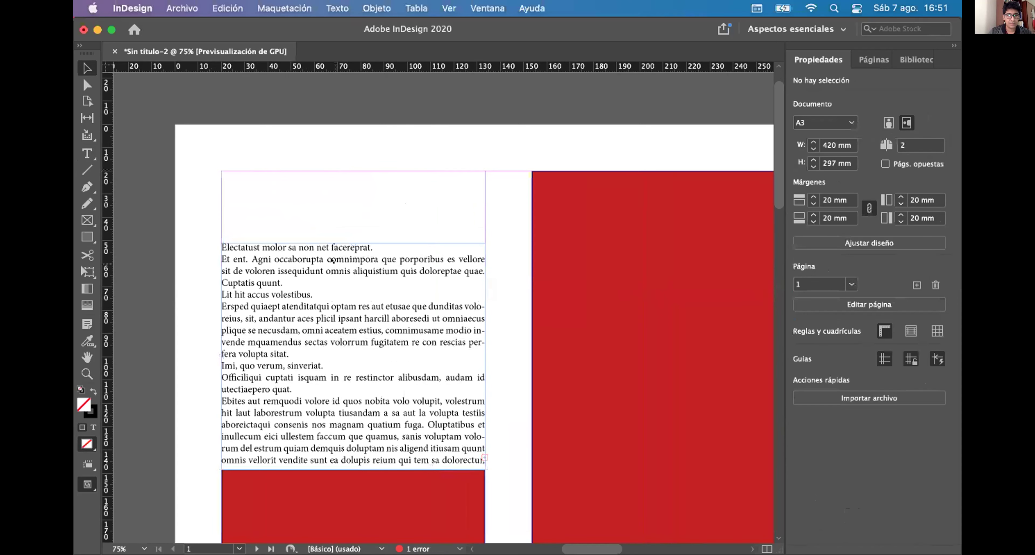
# Step: Draw a text frame about 23 mm high across the first column above the placeholder text and enter "VILLA SAVOYE"
pyautogui.click(87, 154)
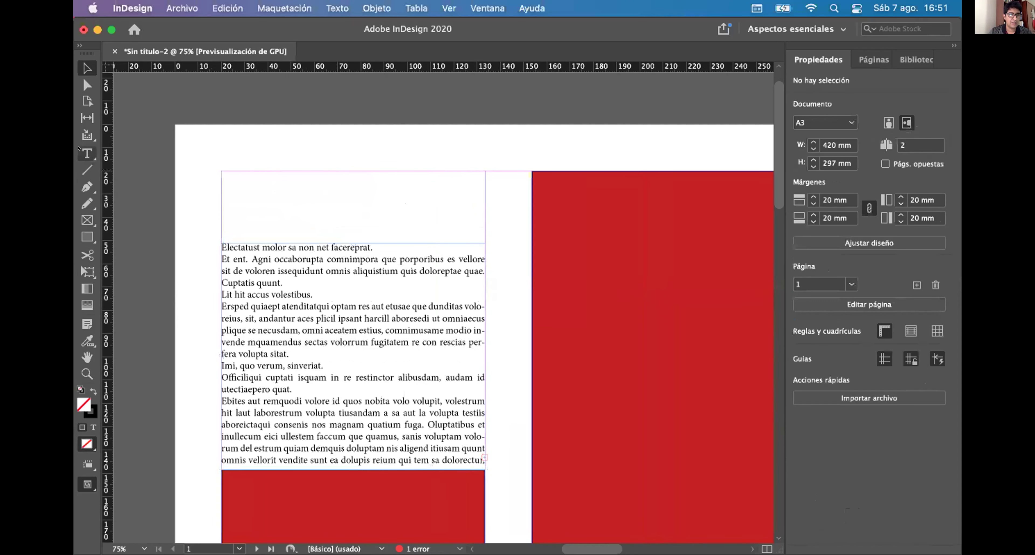
pyautogui.moveTo(221, 170); pyautogui.dragTo(477, 224)
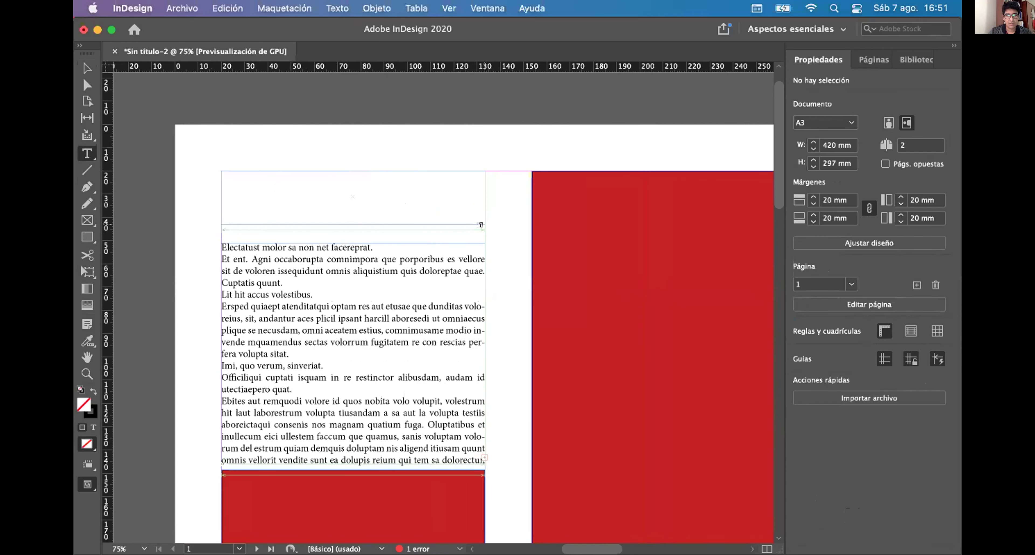
pyautogui.write('VILLA SAVOYE')
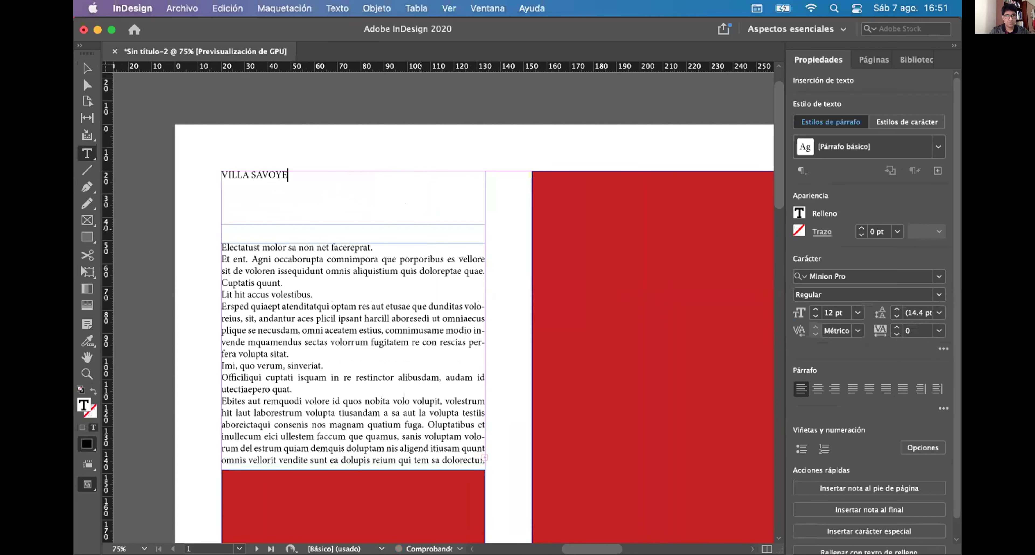
# Step: Format the entire "VILLA SAVOYE" title in Futura Bold at 36 pt
pyautogui.press('super+a')
pyautogui.hscroll(-3, 442, 301)
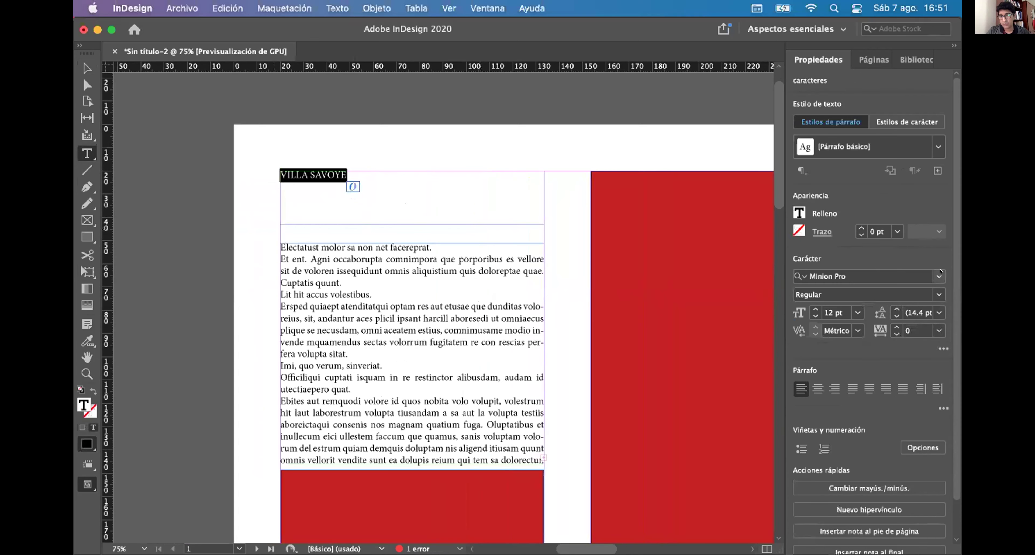
pyautogui.click(933, 272)
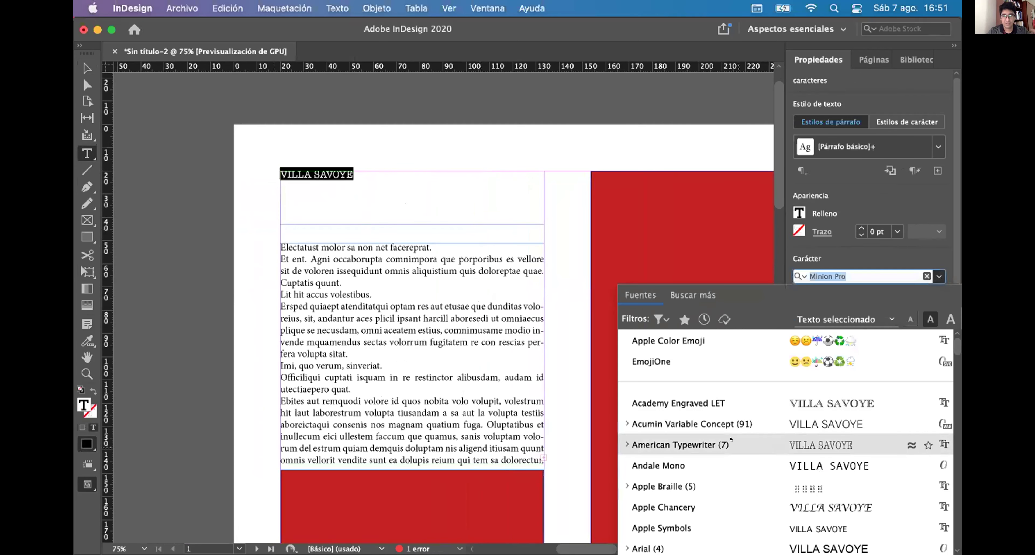
pyautogui.scroll(-1, 764, 349)
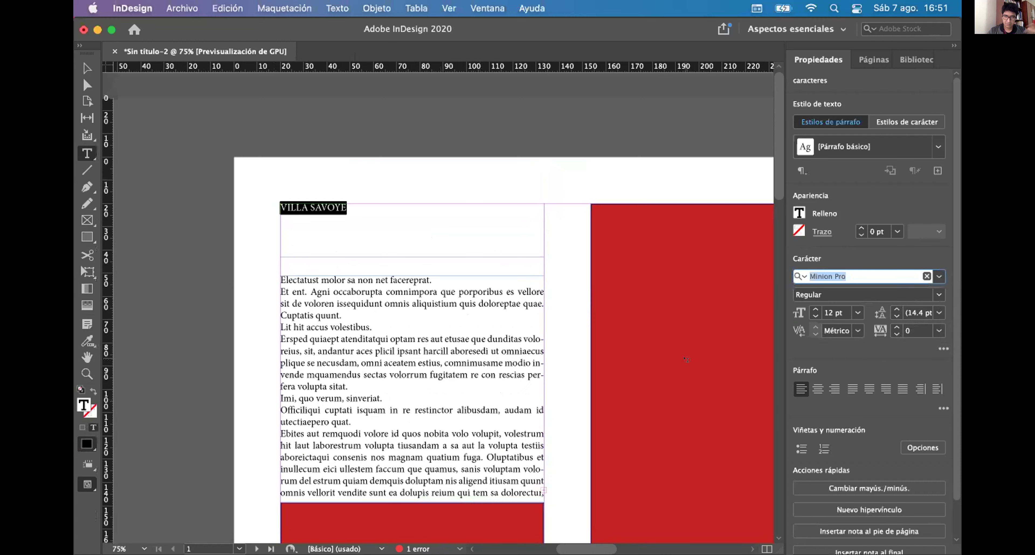
pyautogui.scroll(1, 545, 337)
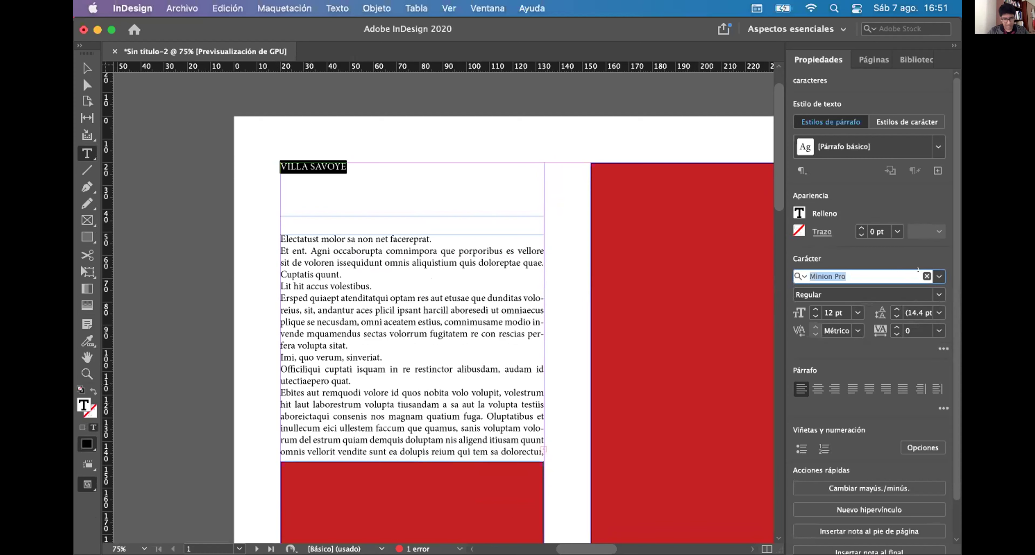
pyautogui.write('FUTU')
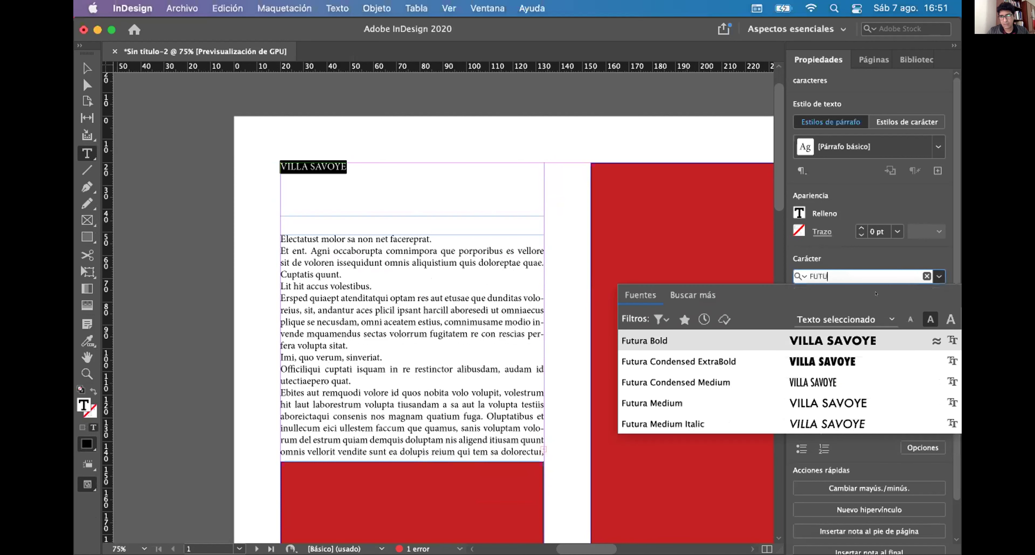
pyautogui.click(777, 340)
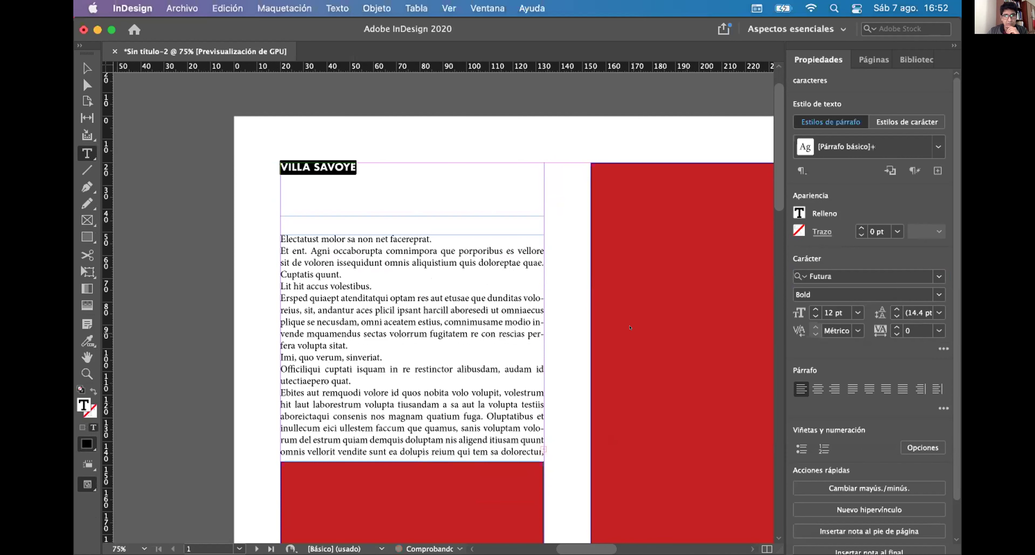
pyautogui.click(859, 312)
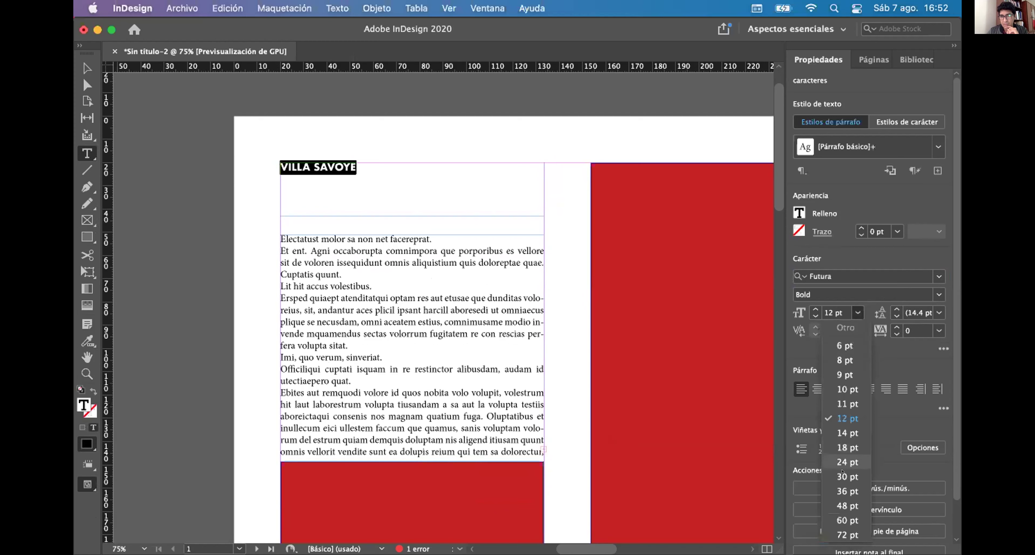
pyautogui.click(844, 491)
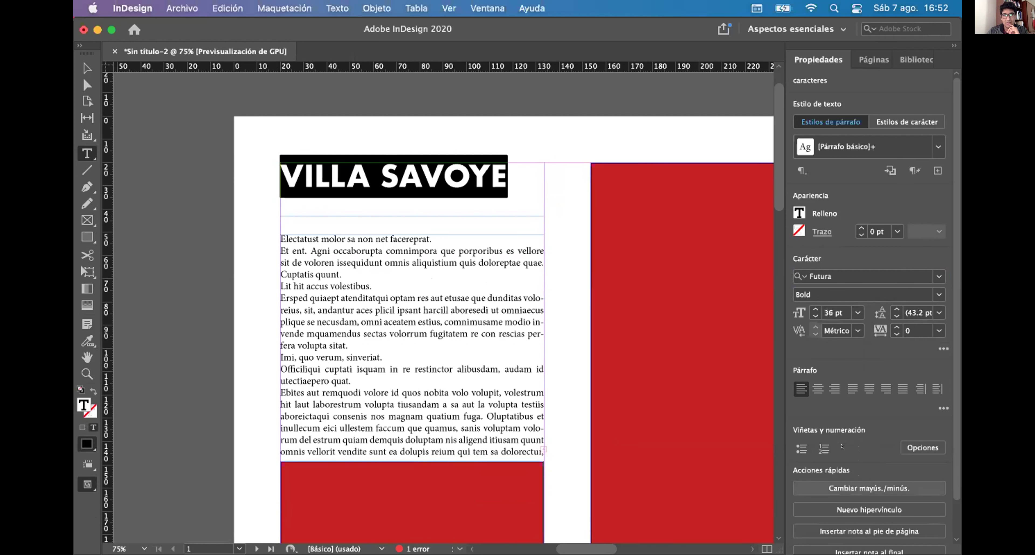
# Step: Try the title at 48 pt and return it to 36 pt
pyautogui.click(859, 313)
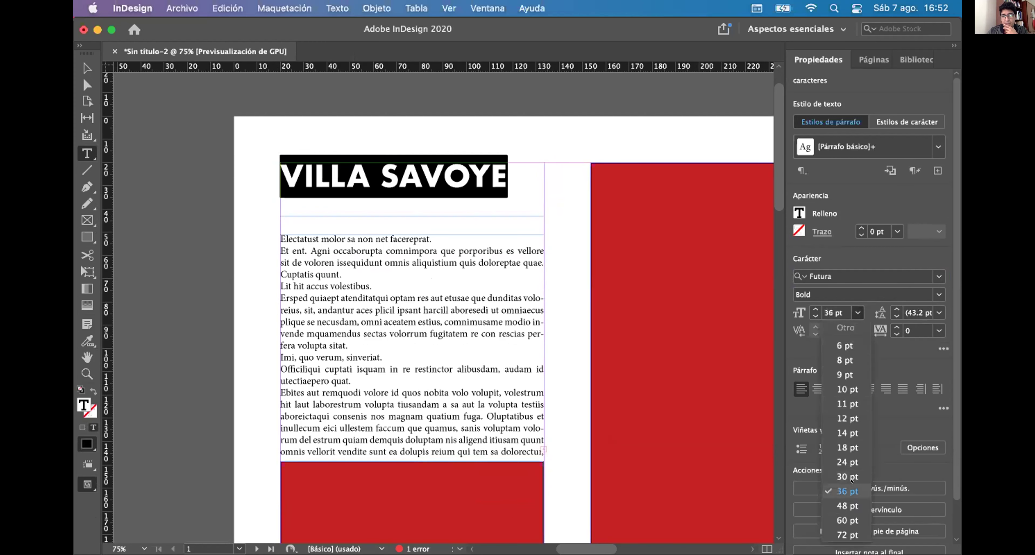
pyautogui.click(848, 506)
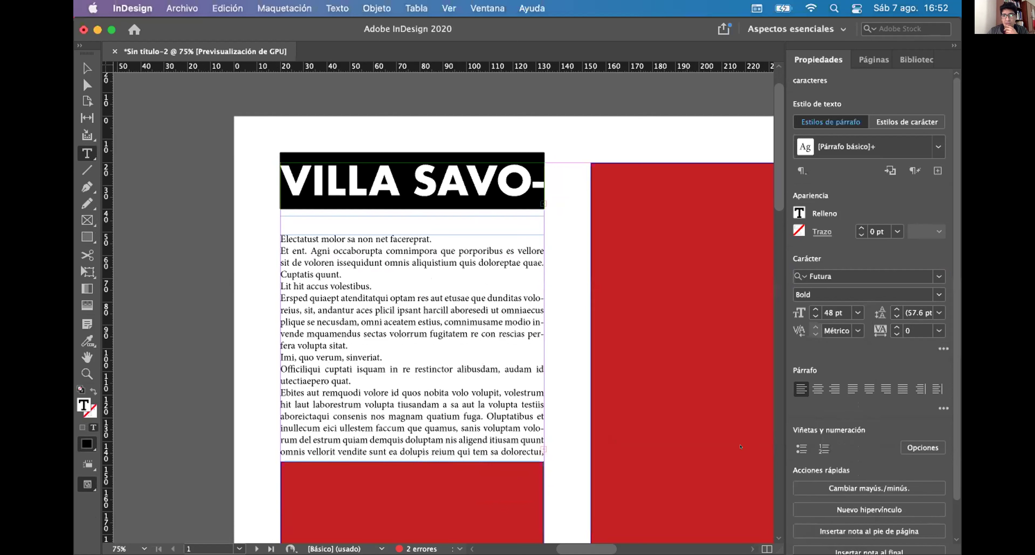
pyautogui.click(859, 312)
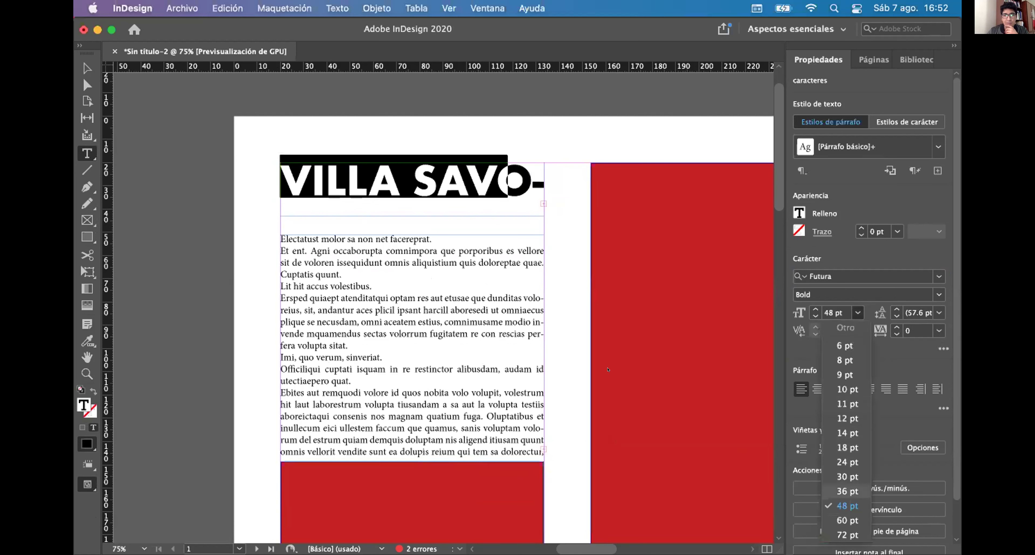
pyautogui.click(848, 492)
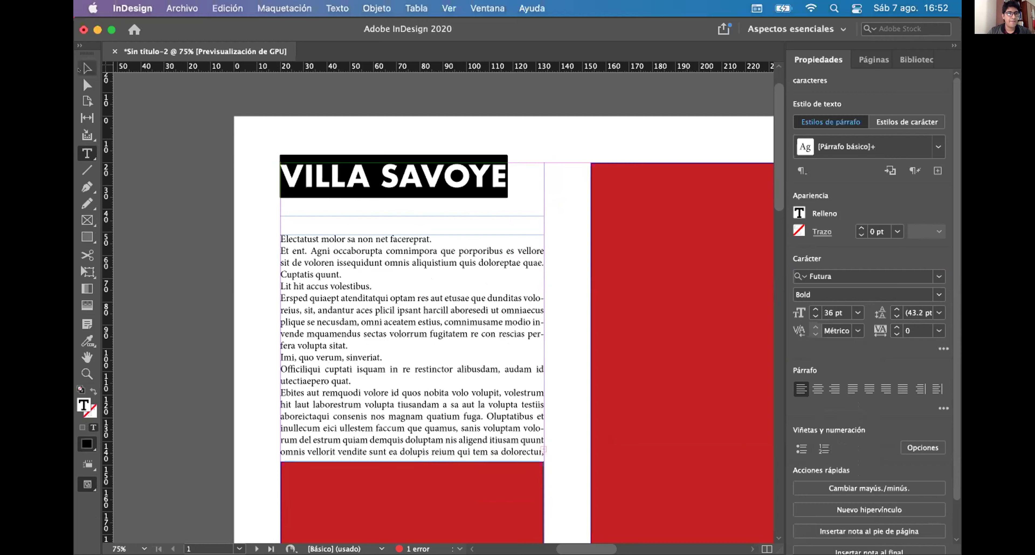
# Step: Deselect the title and review page 1's balance of title, body text and red image blocks
pyautogui.press('Escape')
pyautogui.click(330, 106)
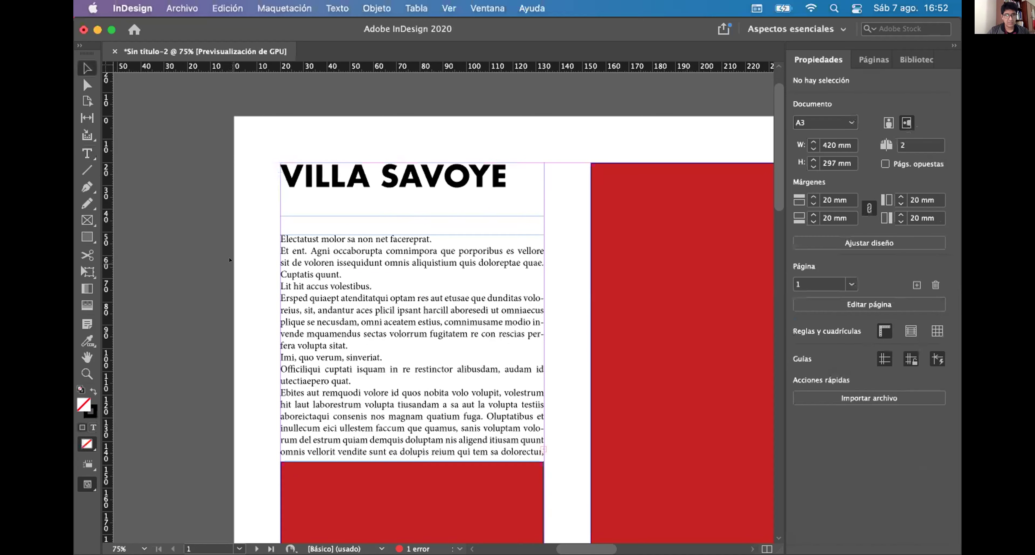
pyautogui.scroll(-2, 331, 105)
pyautogui.scroll(1, 388, 147)
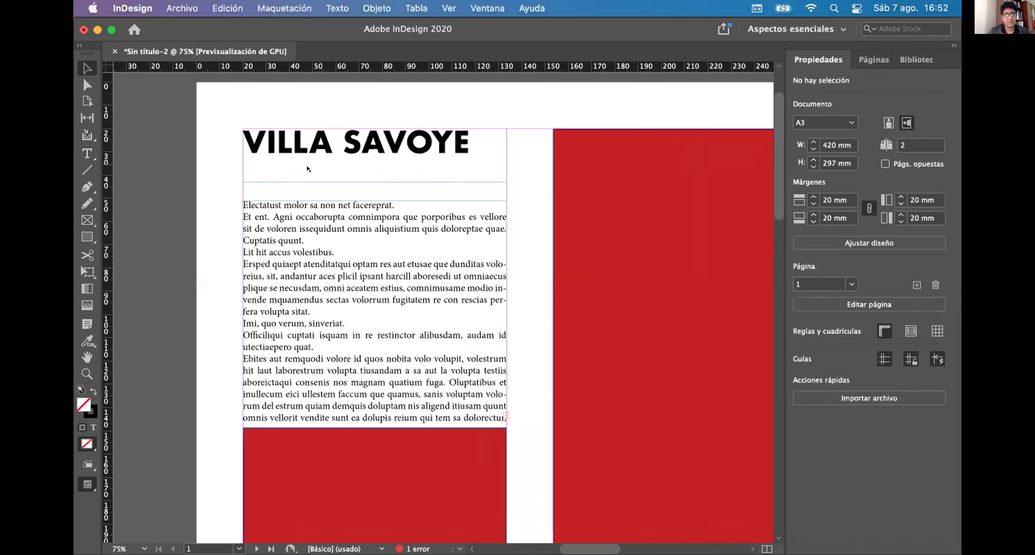
pyautogui.scroll(-1, 309, 170)
pyautogui.scroll(-1, 364, 192)
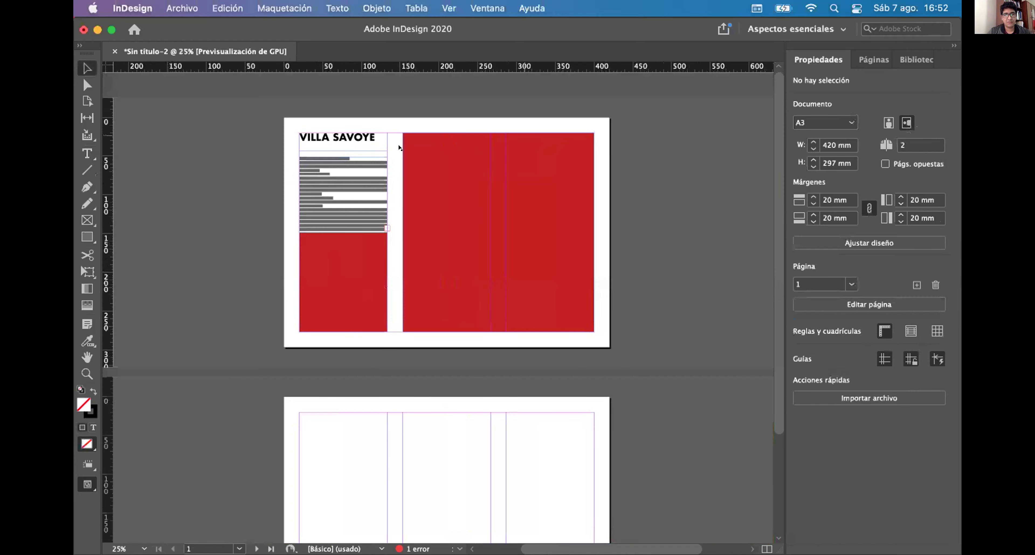
pyautogui.scroll(1, 521, 161)
pyautogui.scroll(-1, 353, 171)
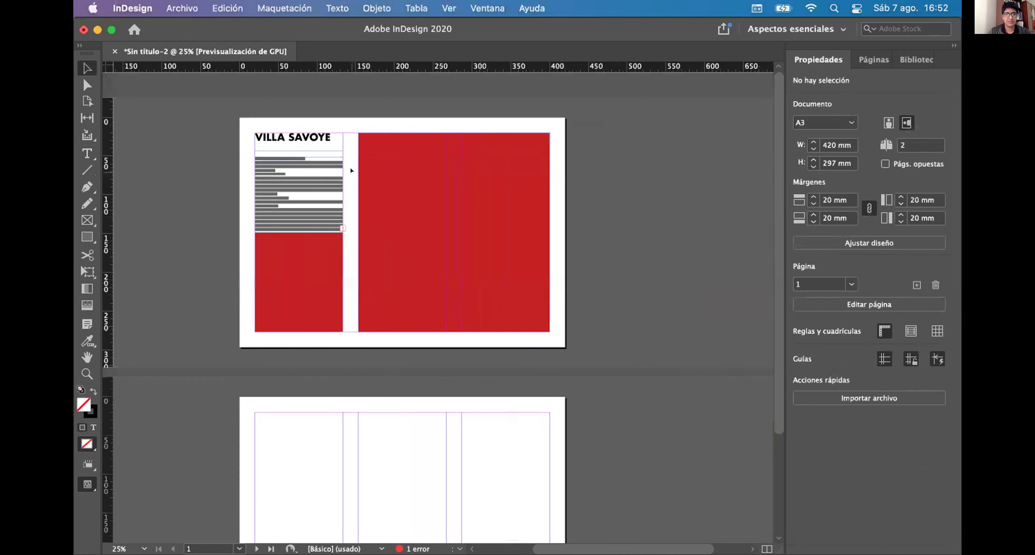
pyautogui.scroll(1, 354, 169)
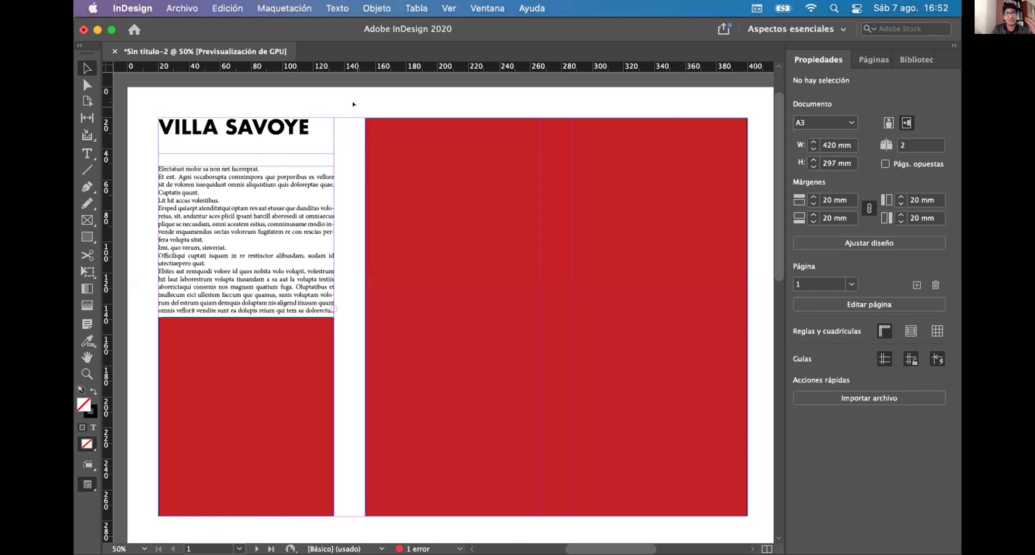
pyautogui.press('super+minus')
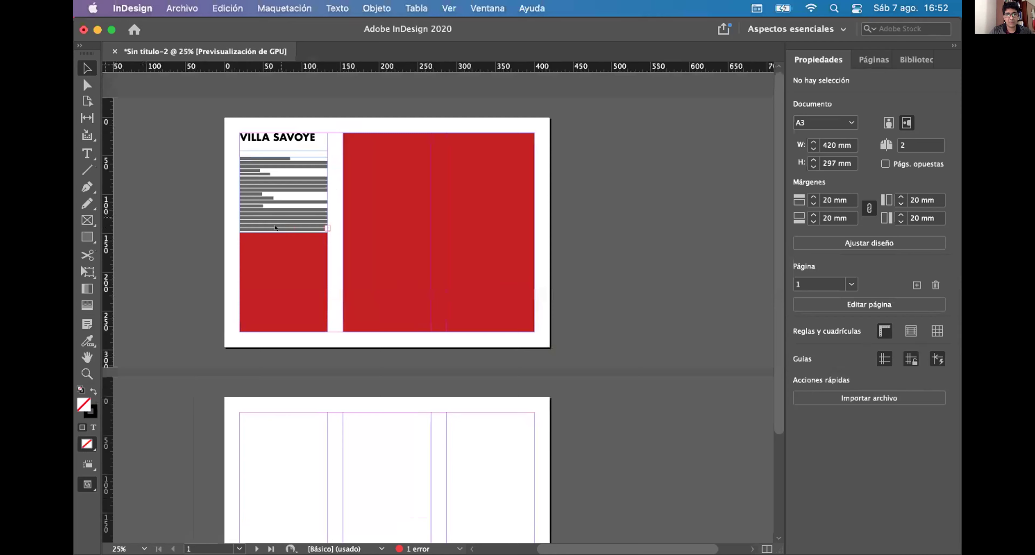
pyautogui.scroll(1, 284, 213)
pyautogui.scroll(-1, 321, 281)
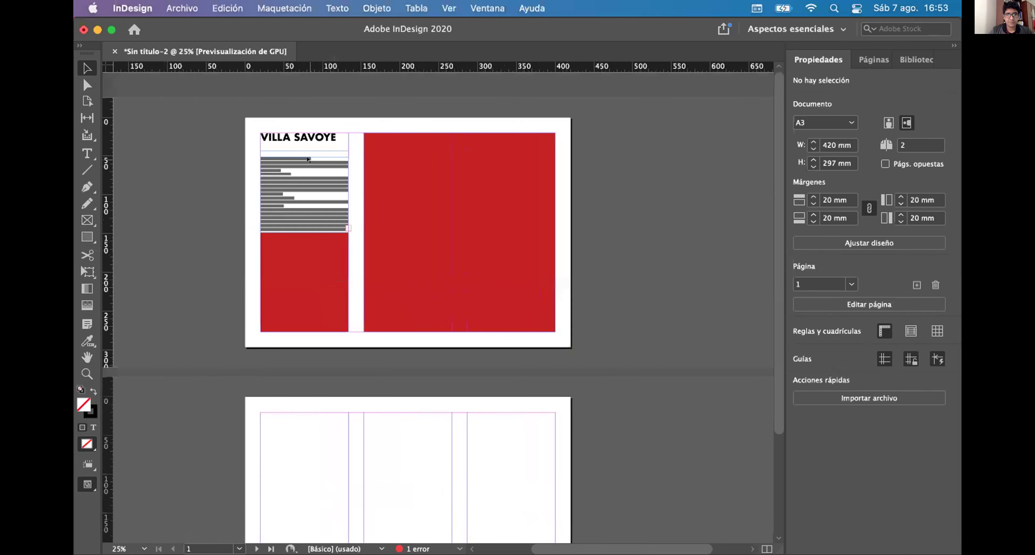
pyautogui.scroll(1, 308, 159)
pyautogui.scroll(-1, 298, 177)
# Step: Extend the first column's red rectangle up to the top margin, making it 257 mm high
pyautogui.scroll(1, 285, 193)
pyautogui.click(296, 328)
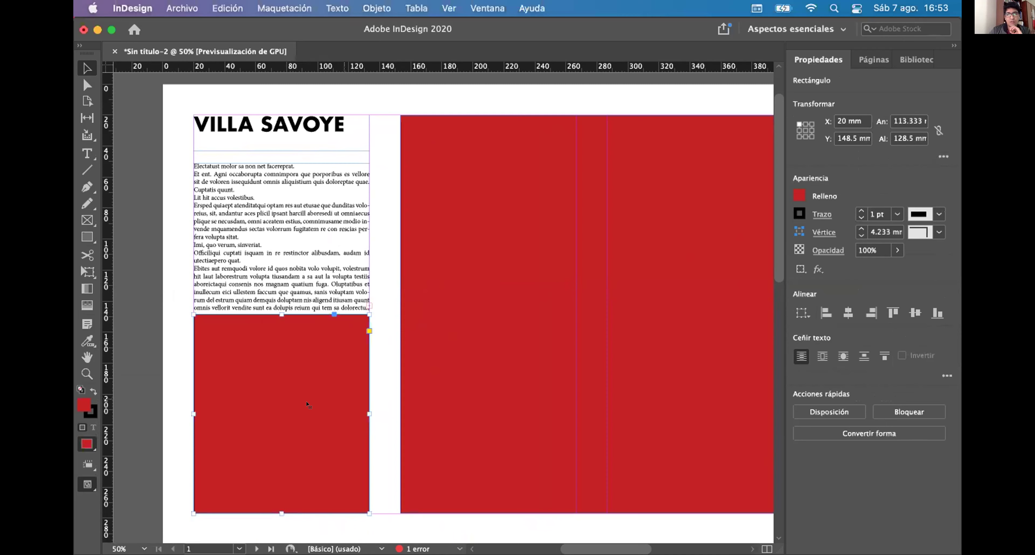
pyautogui.moveTo(276, 315); pyautogui.dragTo(276, 106)
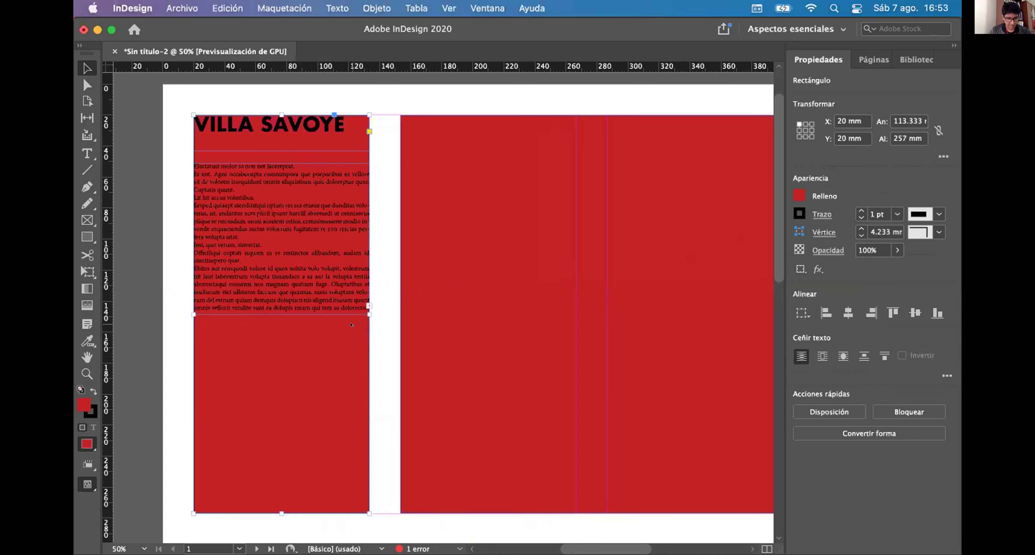
pyautogui.press('super+minus')
pyautogui.press('super+equal')
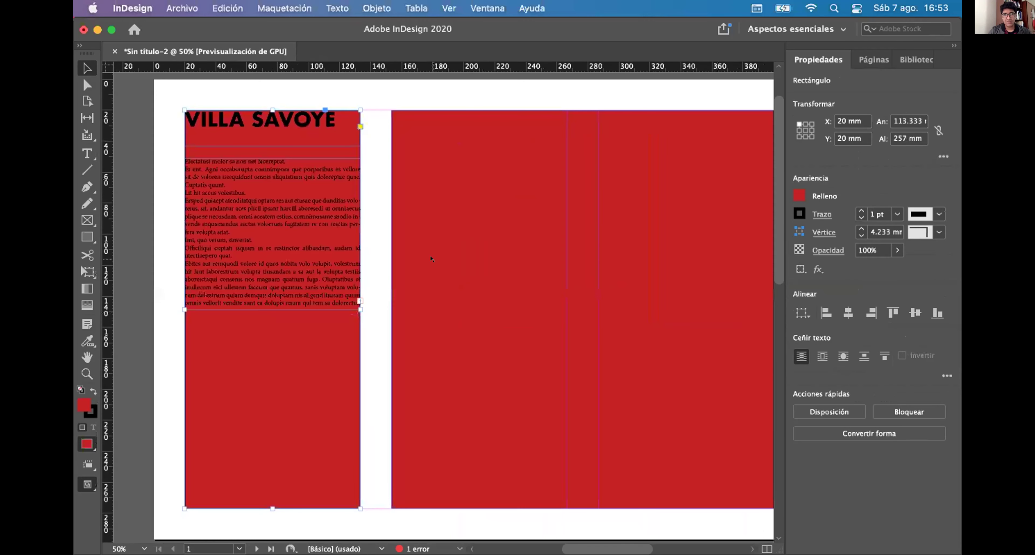
# Step: Reduce the first column's red rectangle to a third of its height by setting the height to 257/3 mm
pyautogui.press('super+minus')
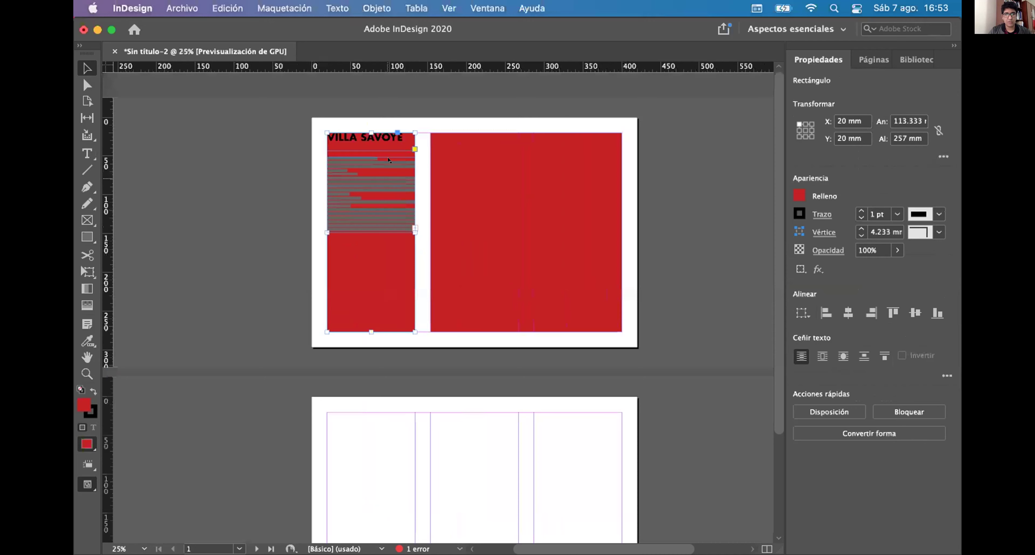
pyautogui.click(387, 305)
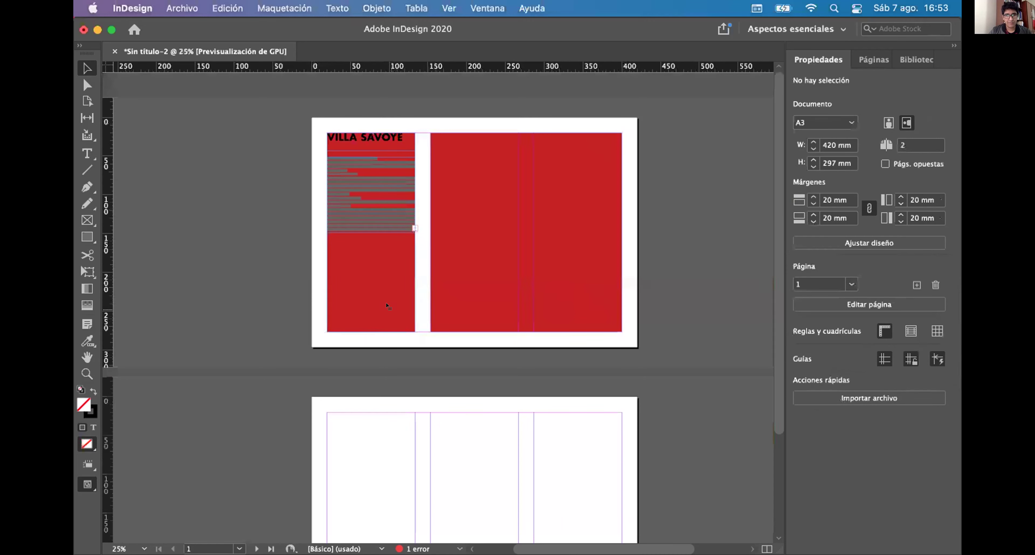
pyautogui.click(387, 306)
pyautogui.scroll(3, 367, 137)
pyautogui.scroll(-3, 398, 162)
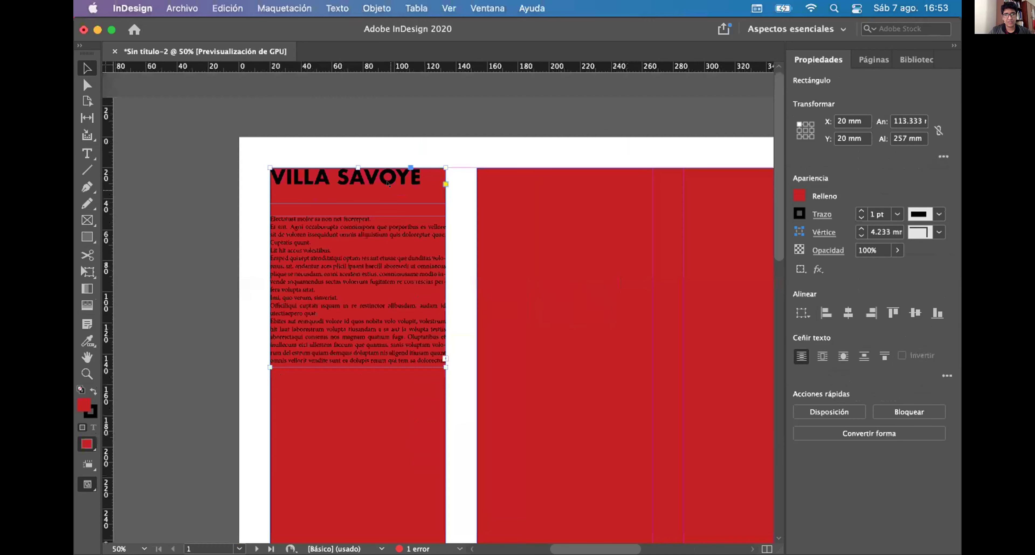
pyautogui.scroll(2, 408, 159)
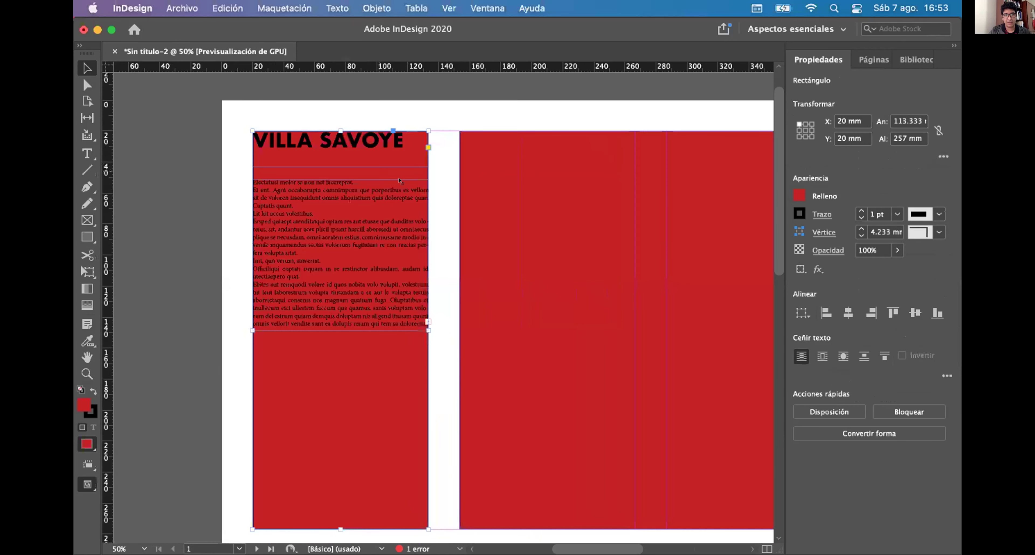
pyautogui.scroll(-1, 386, 173)
pyautogui.scroll(-1, 377, 181)
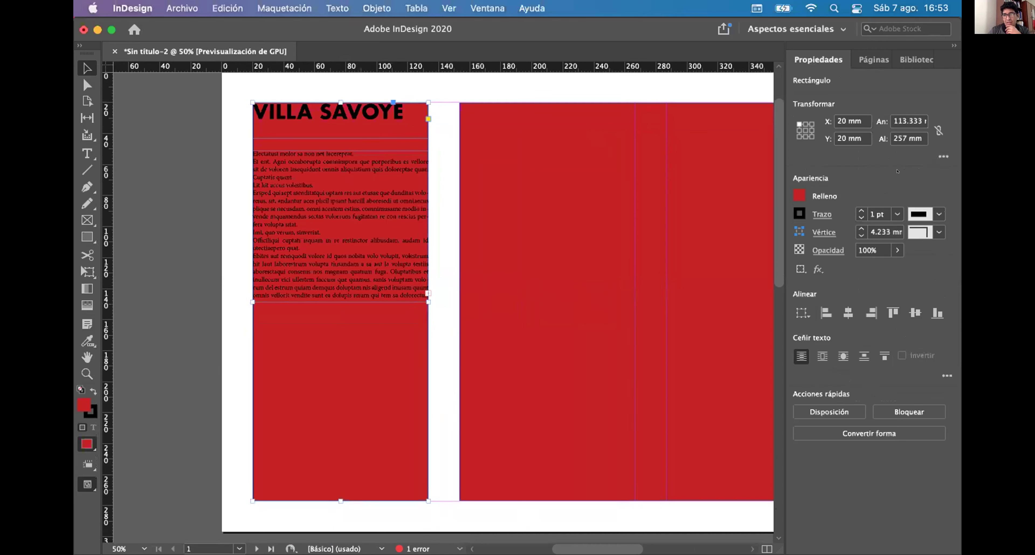
pyautogui.click(898, 117)
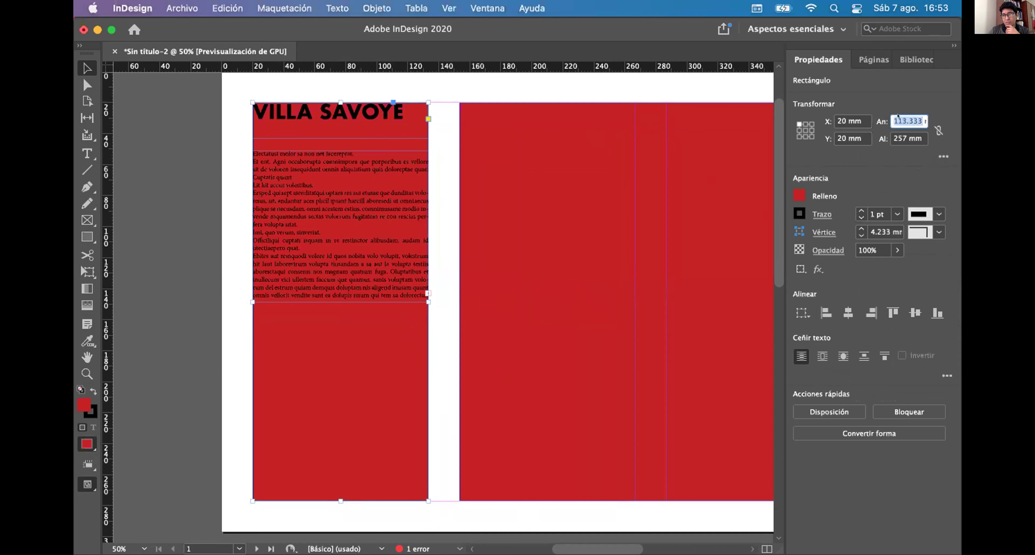
pyautogui.doubleClick(911, 138)
pyautogui.click(914, 138)
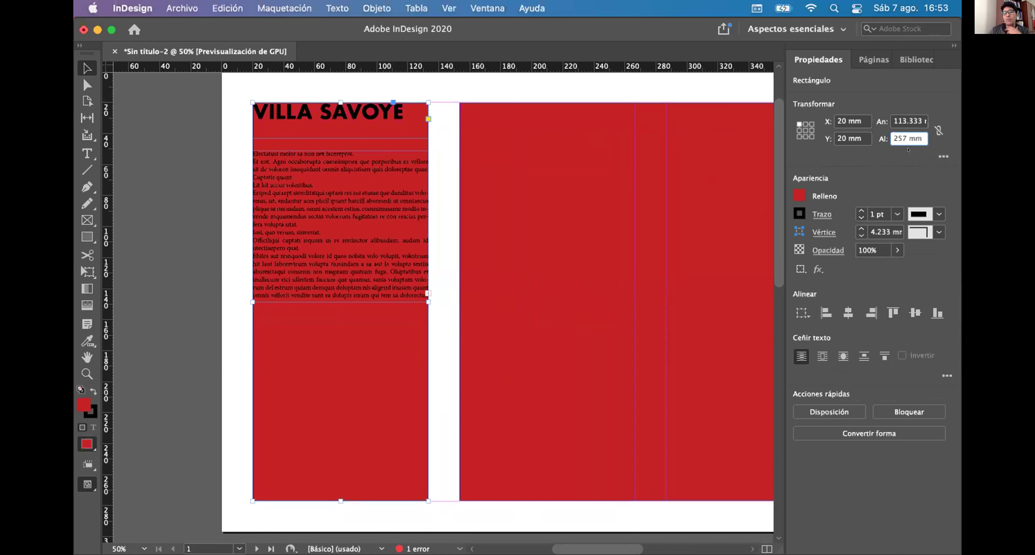
pyautogui.click(921, 138)
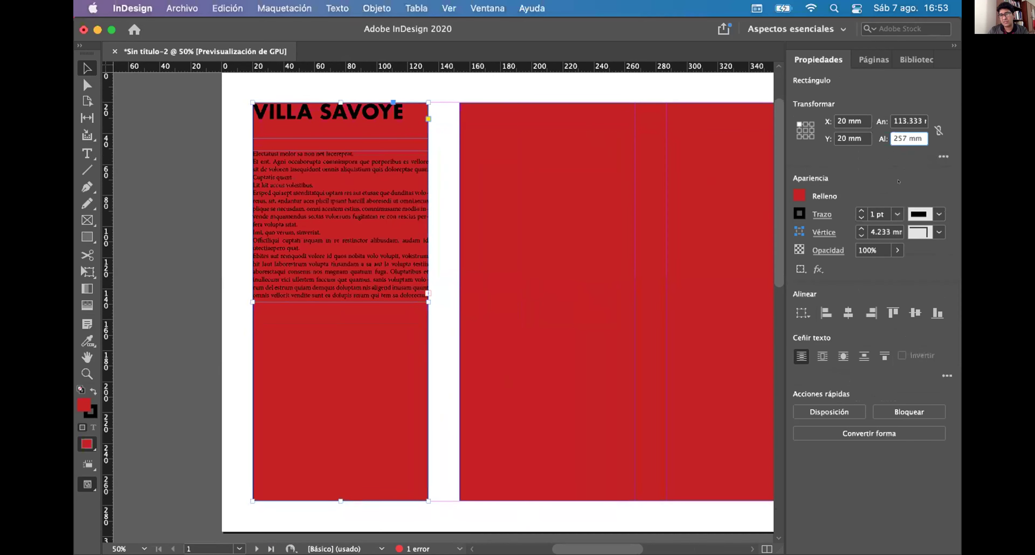
pyautogui.click(915, 138)
pyautogui.press('BackSpace')
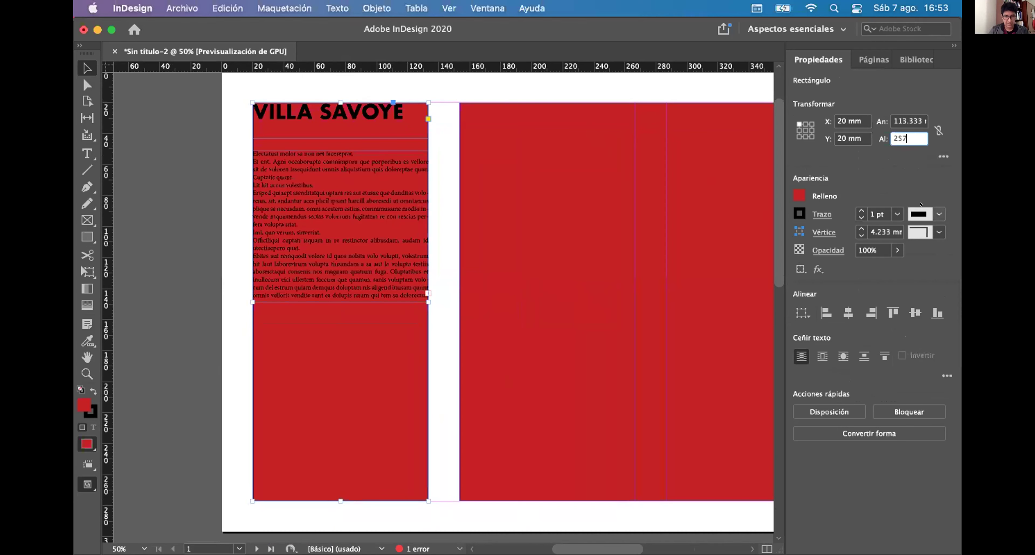
pyautogui.write('?')
pyautogui.press('BackSpace')
pyautogui.write('/3')
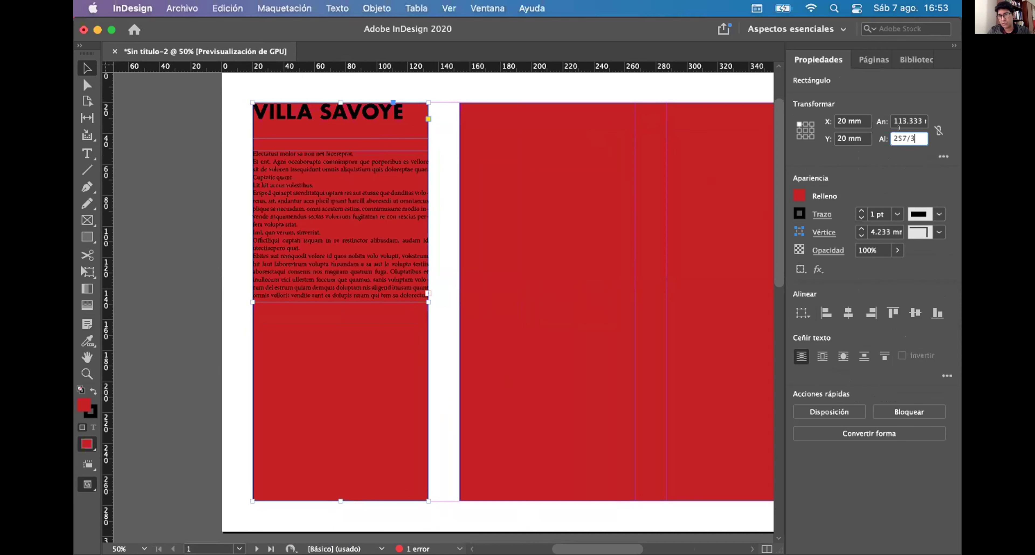
pyautogui.press('Return')
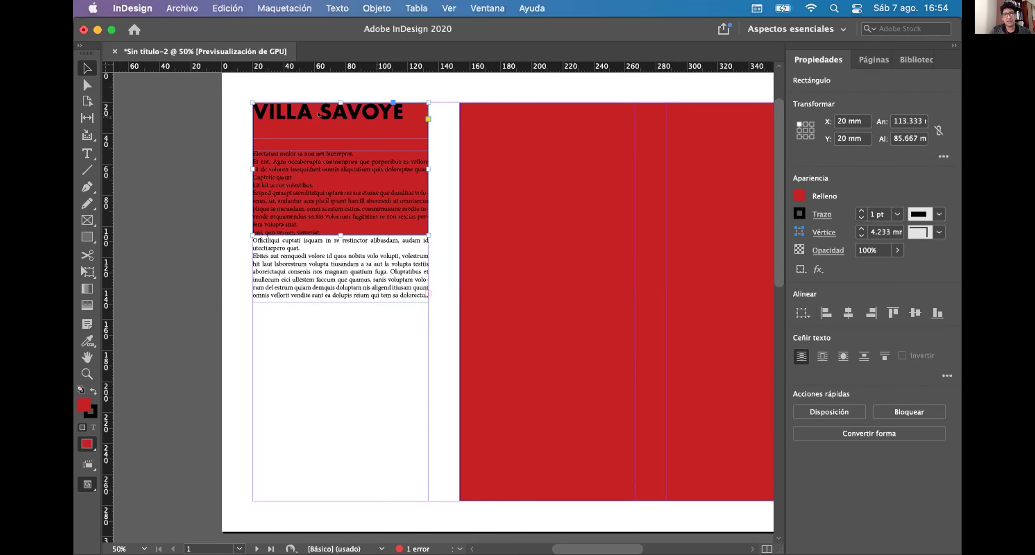
# Step: Move the shortened red rectangle down the first column, aligning its lower edge with the page's bottom margin
pyautogui.moveTo(397, 115); pyautogui.dragTo(392, 384)
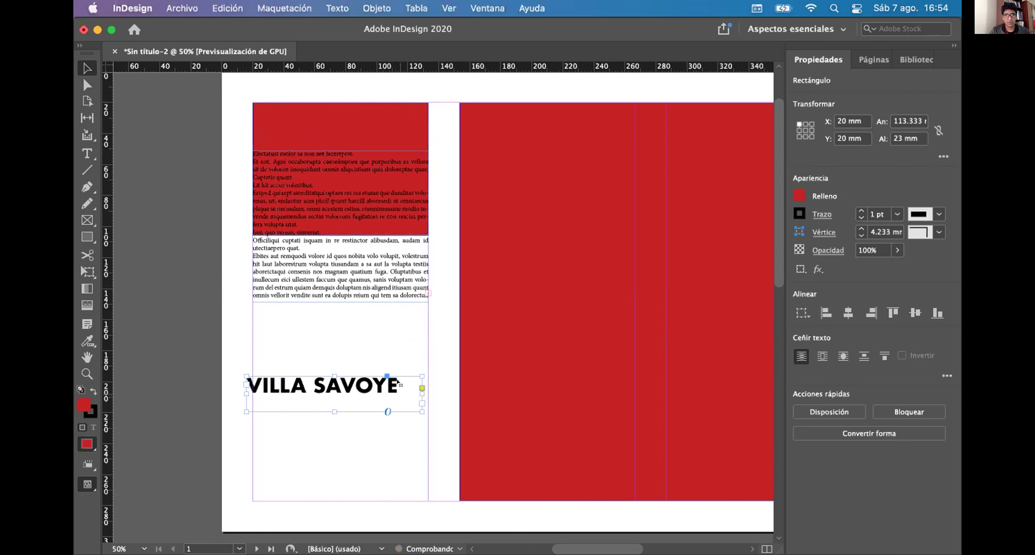
pyautogui.press('super+z')
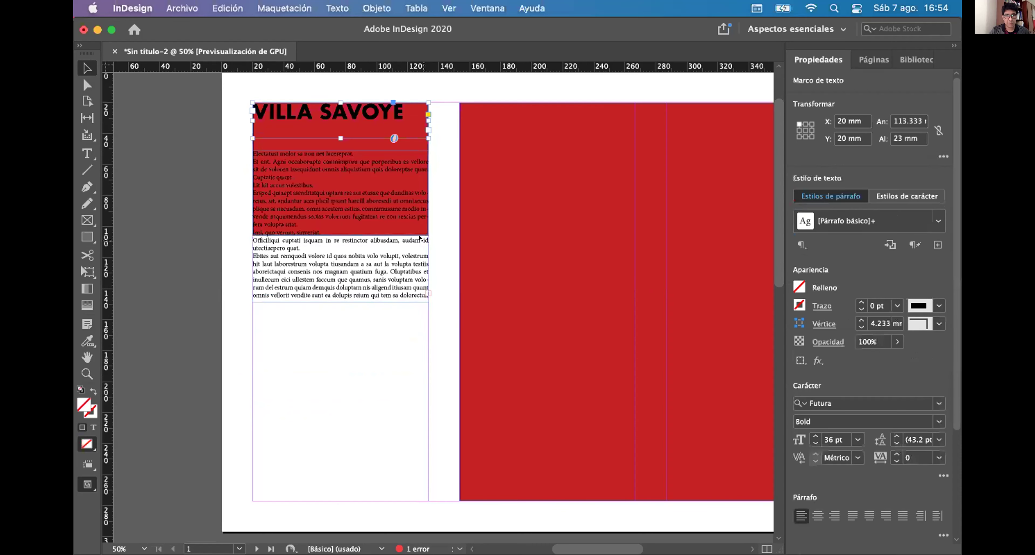
pyautogui.click(265, 147)
pyautogui.moveTo(264, 147); pyautogui.dragTo(265, 408)
pyautogui.click(287, 359)
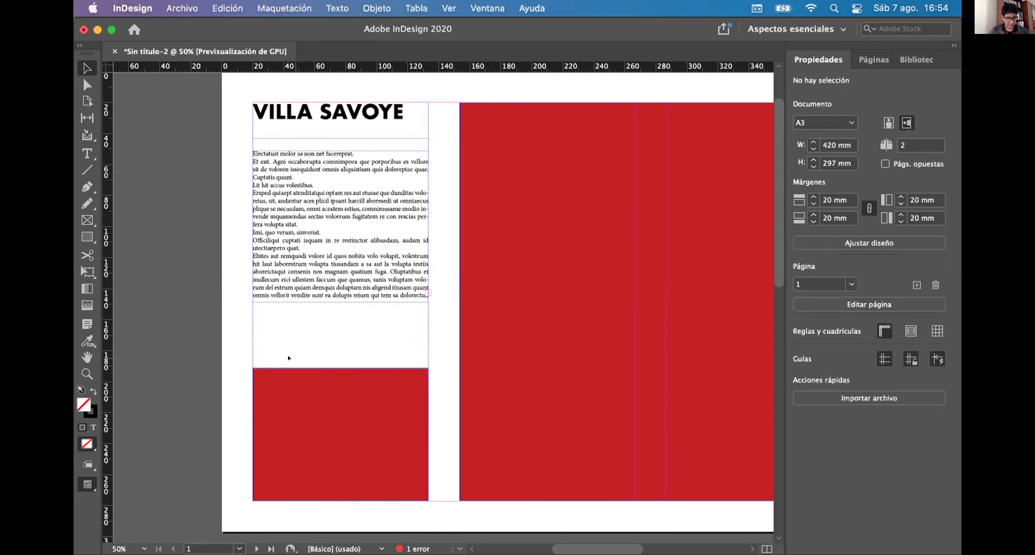
# Step: Halve the width of the large red rectangle spanning the second and third columns by setting it to 246.667/2 mm
pyautogui.press('super+minus')
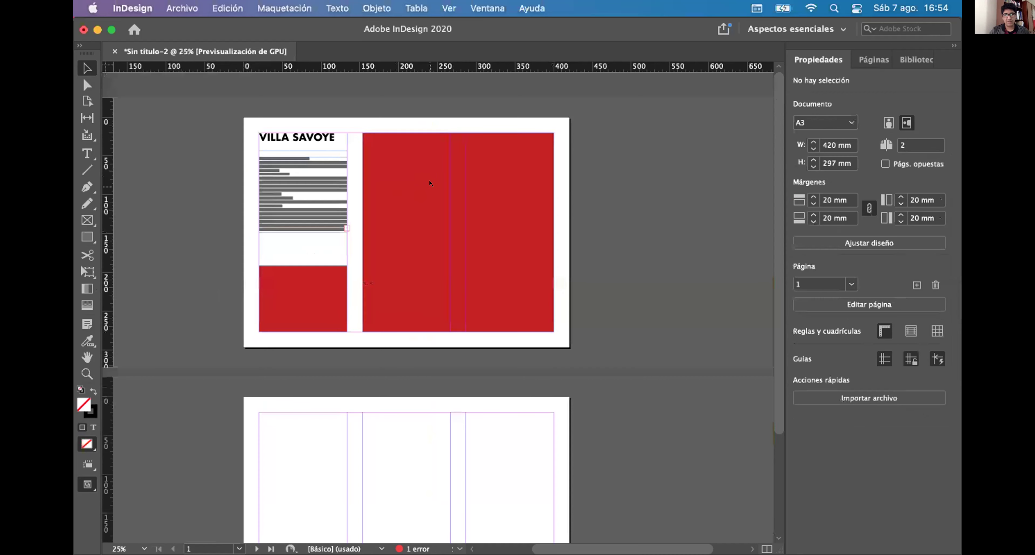
pyautogui.press('super+plus')
pyautogui.press('super+minus')
pyautogui.press('super+plus')
pyautogui.click(453, 238)
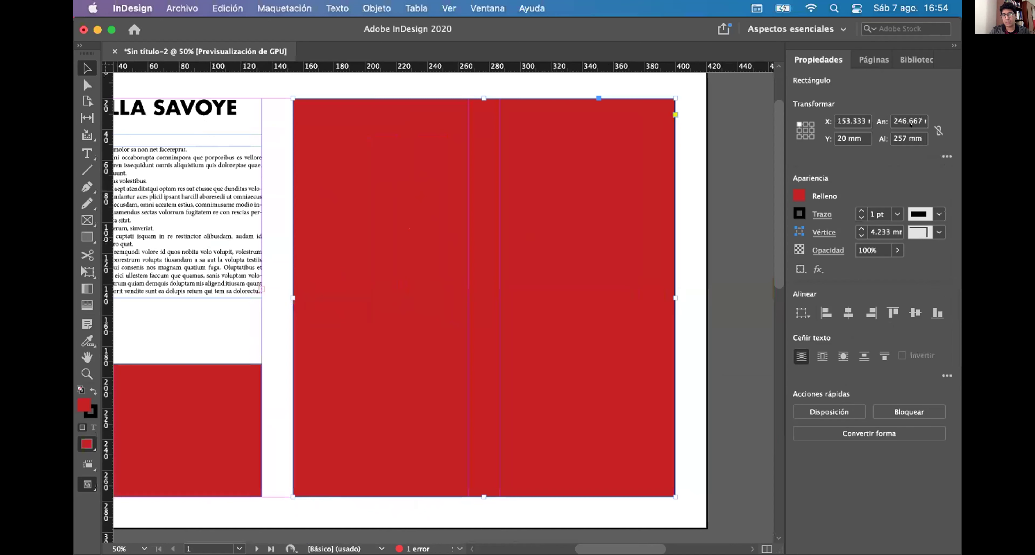
pyautogui.click(920, 123)
pyautogui.press('BackSpace')
pyautogui.press('BackSpace')
pyautogui.press('BackSpace')
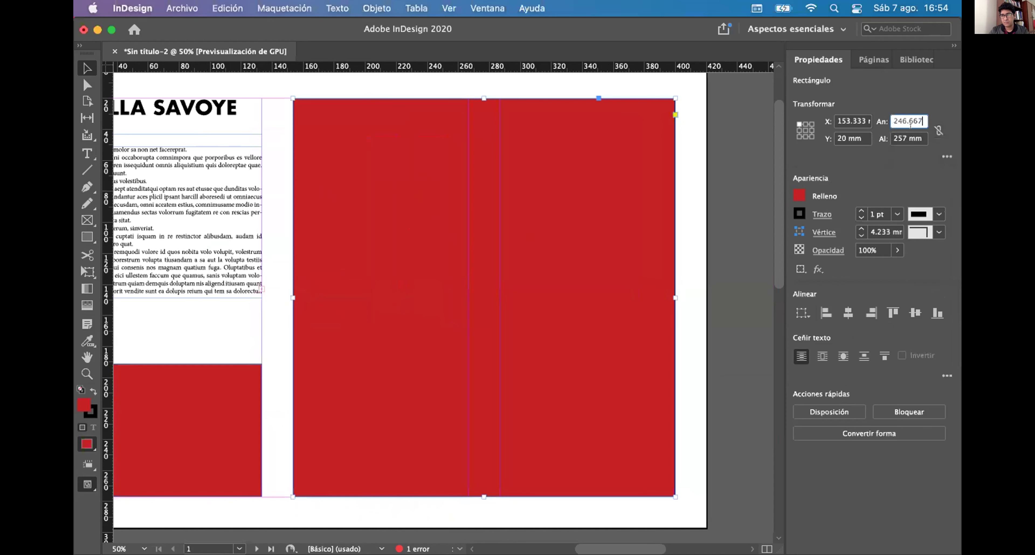
pyautogui.write('/2')
pyautogui.press('Return')
pyautogui.click(610, 250)
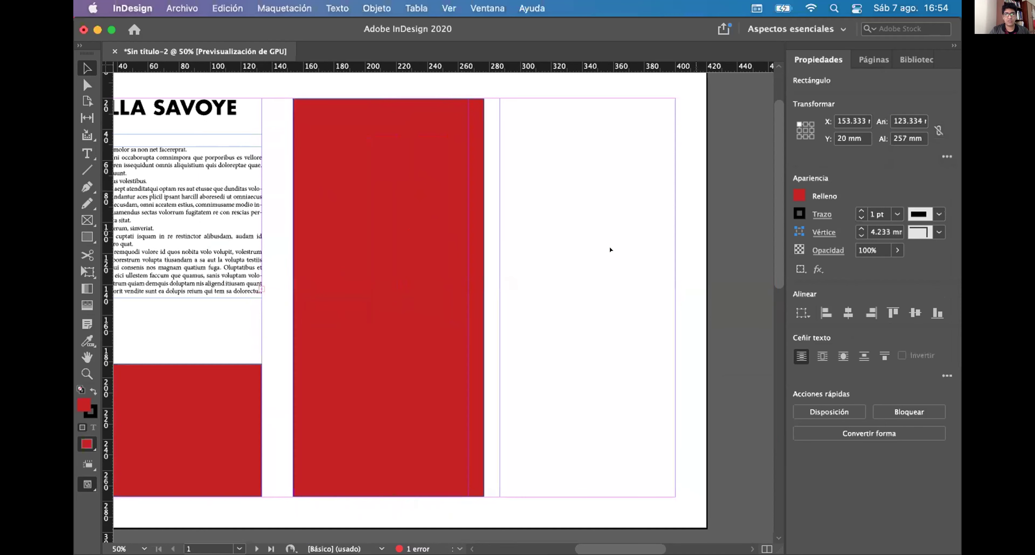
# Step: Undo the last width change of the large red rectangle on page 1 and deselect it
pyautogui.scroll(-3, 573, 225)
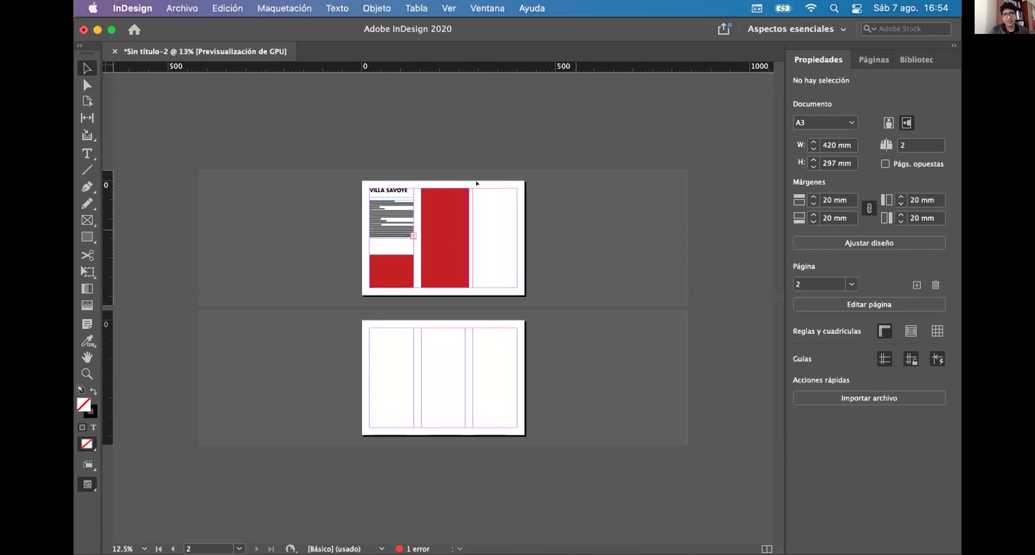
pyautogui.scroll(3, 433, 226)
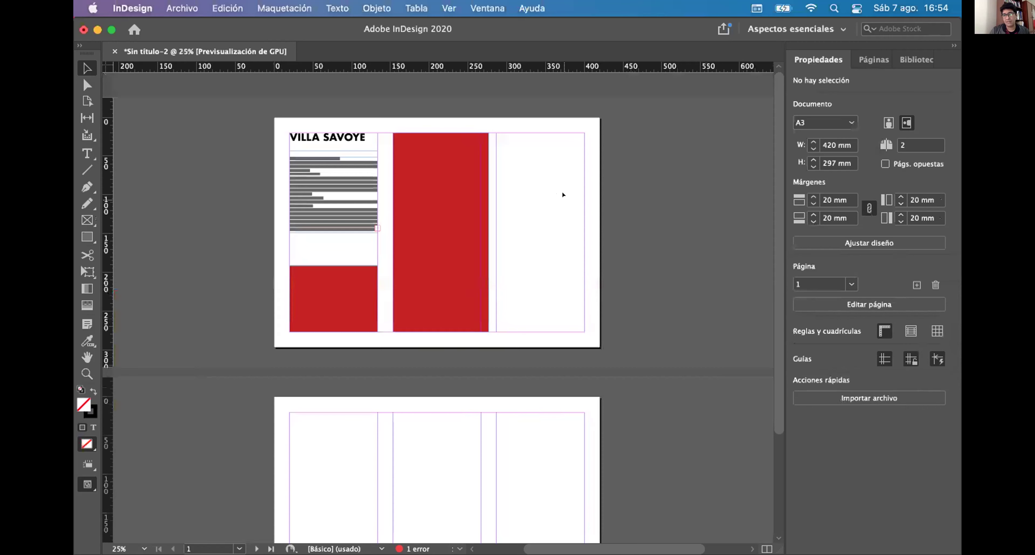
pyautogui.press('super+z')
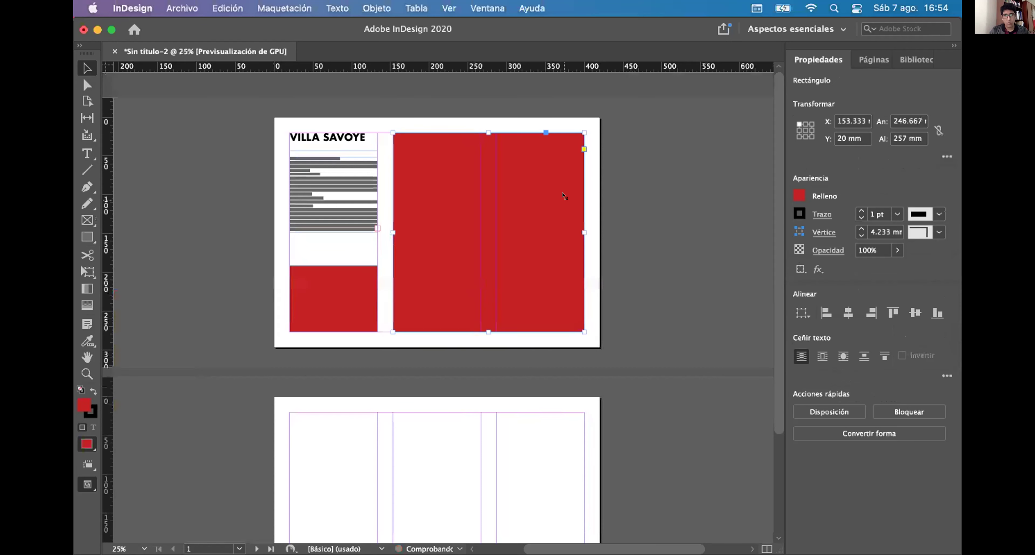
pyautogui.click(621, 203)
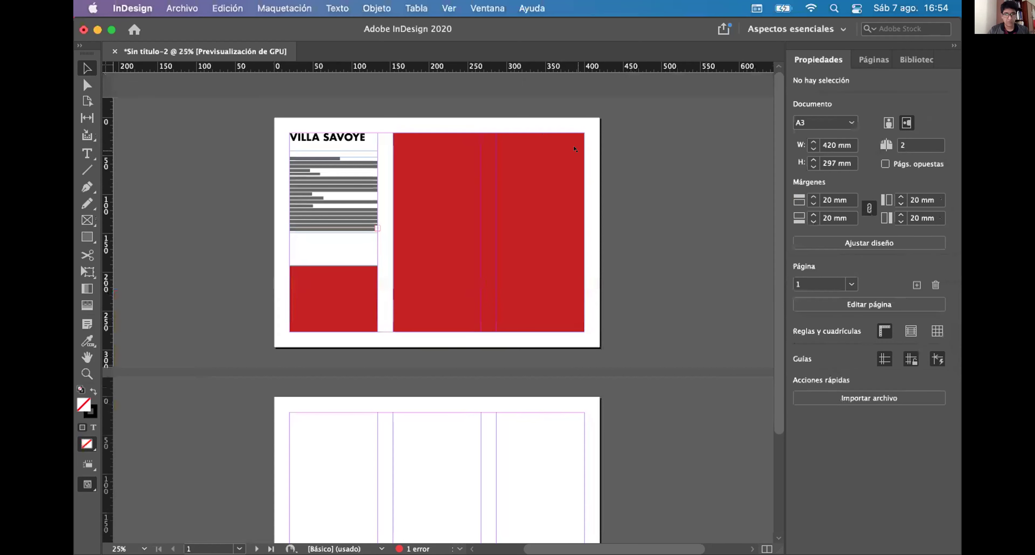
# Step: Stretch the smaller red rectangle below the body text upward until it is about 169 mm tall
pyautogui.scroll(1, 578, 143)
pyautogui.scroll(-1, 663, 171)
pyautogui.scroll(1, 409, 173)
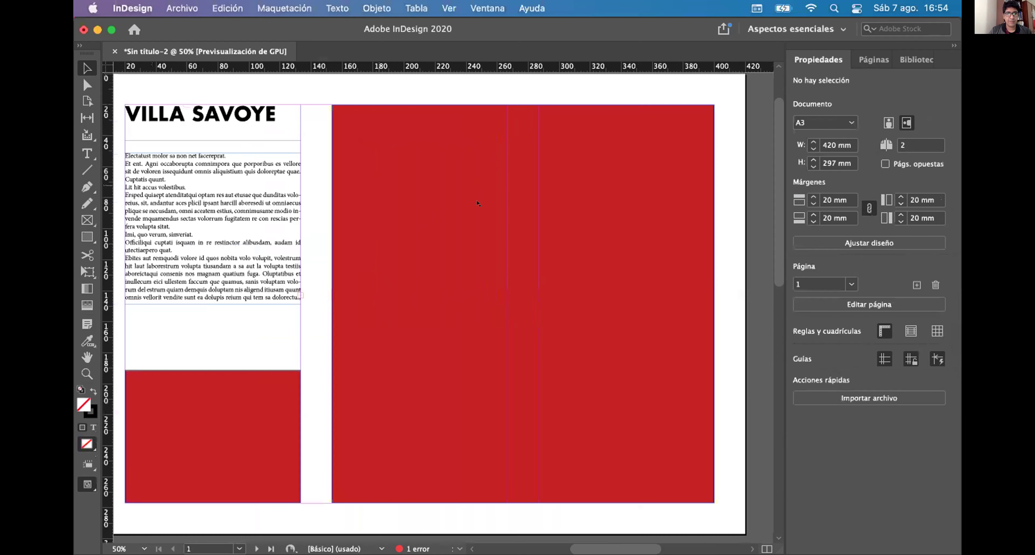
pyautogui.click(200, 395)
pyautogui.scroll(-1, 541, 160)
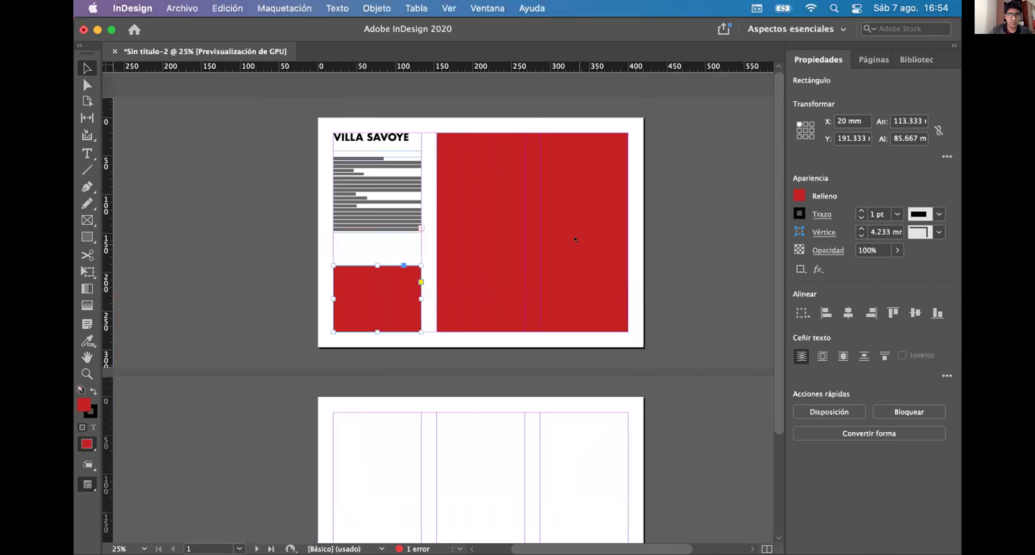
pyautogui.scroll(1, 477, 203)
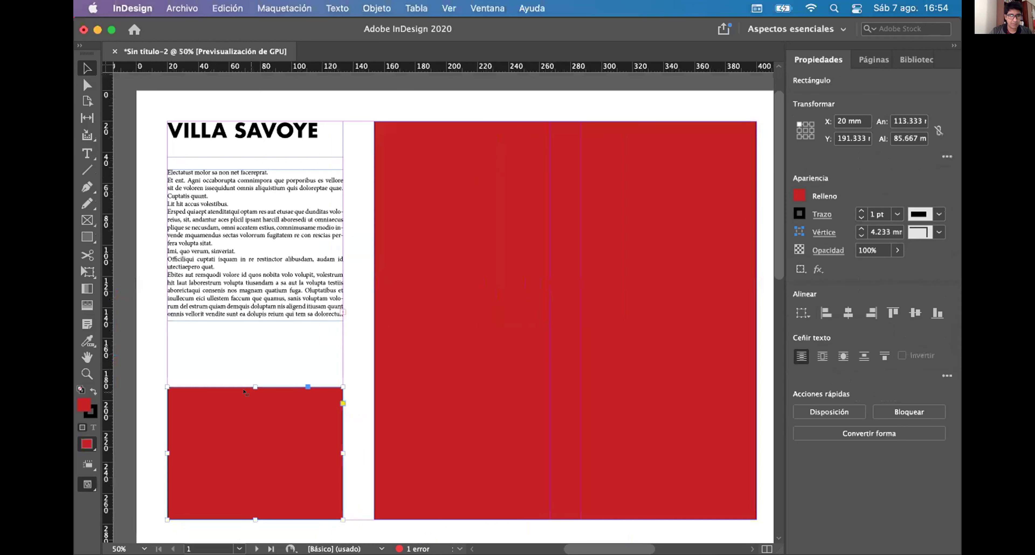
pyautogui.moveTo(255, 387); pyautogui.dragTo(254, 258)
# Step: Shorten the body text frame to about 41 mm tall so it ends above the red rectangle
pyautogui.click(264, 304)
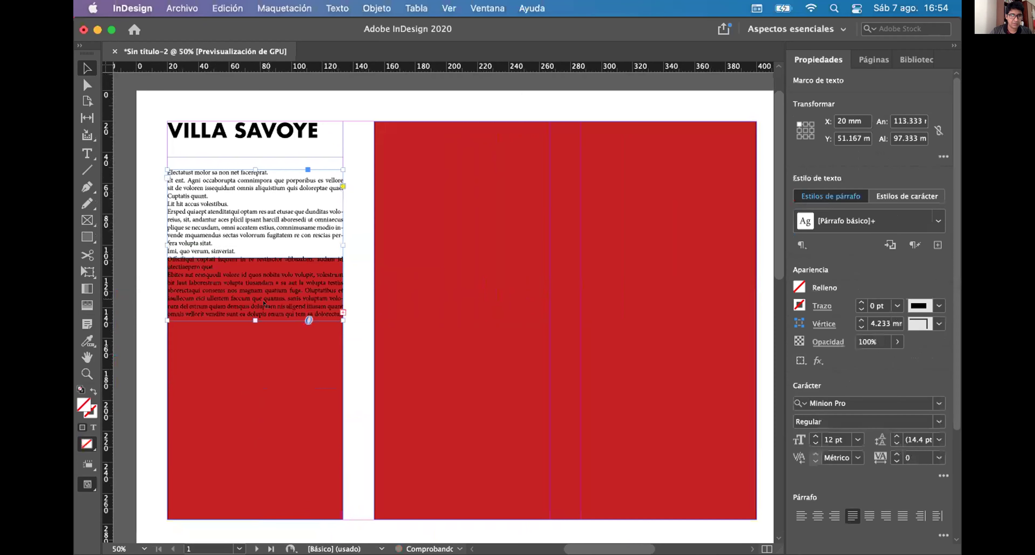
pyautogui.doubleClick(264, 304)
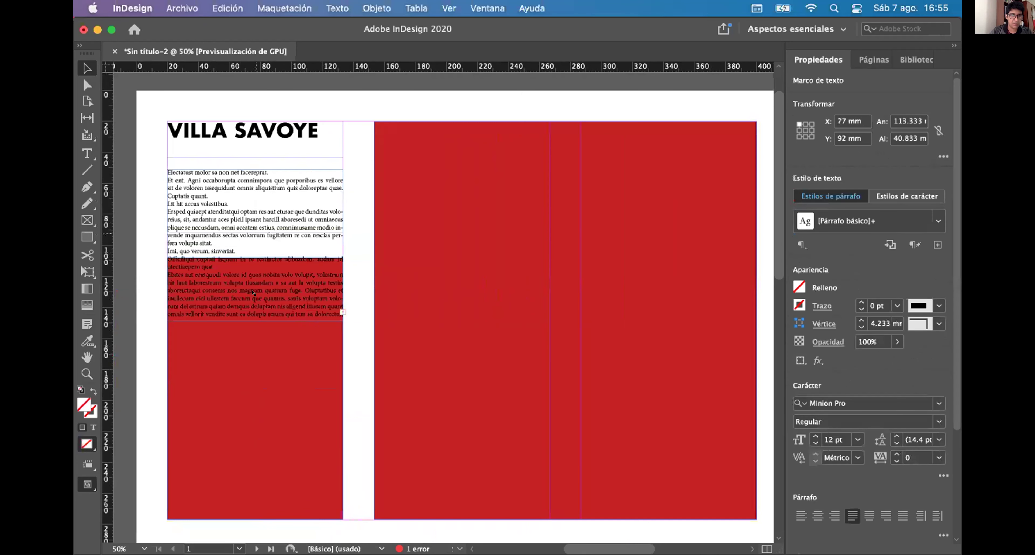
pyautogui.press('super+shift+a')
pyautogui.press('super+minus')
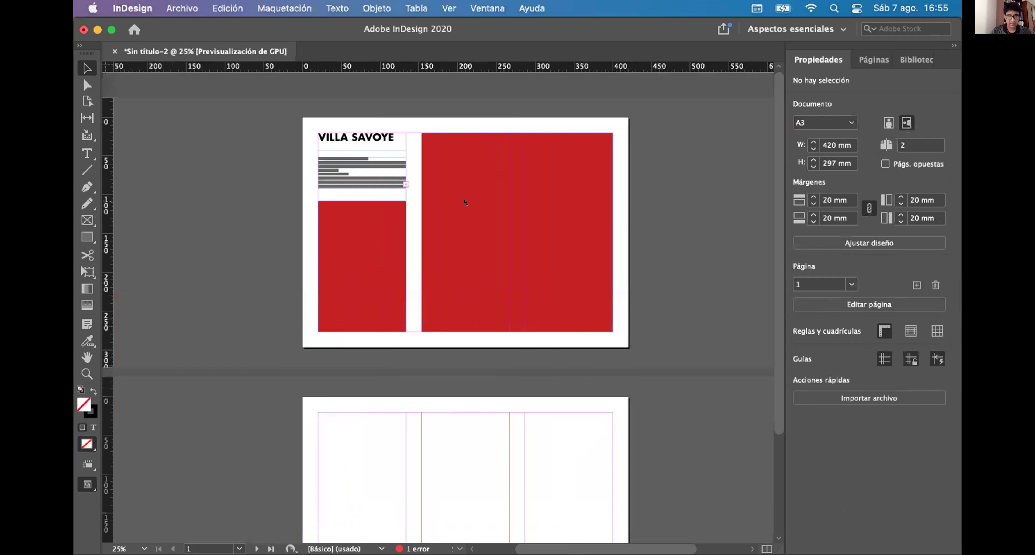
# Step: Check the width and height of the red rectangle below the body text
pyautogui.press('super+equal')
pyautogui.click(281, 282)
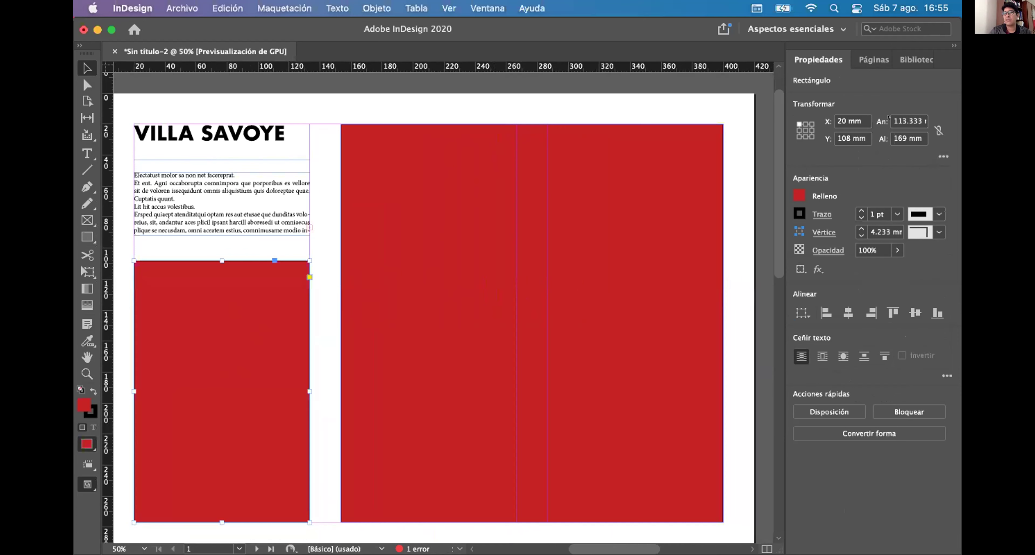
pyautogui.click(906, 121)
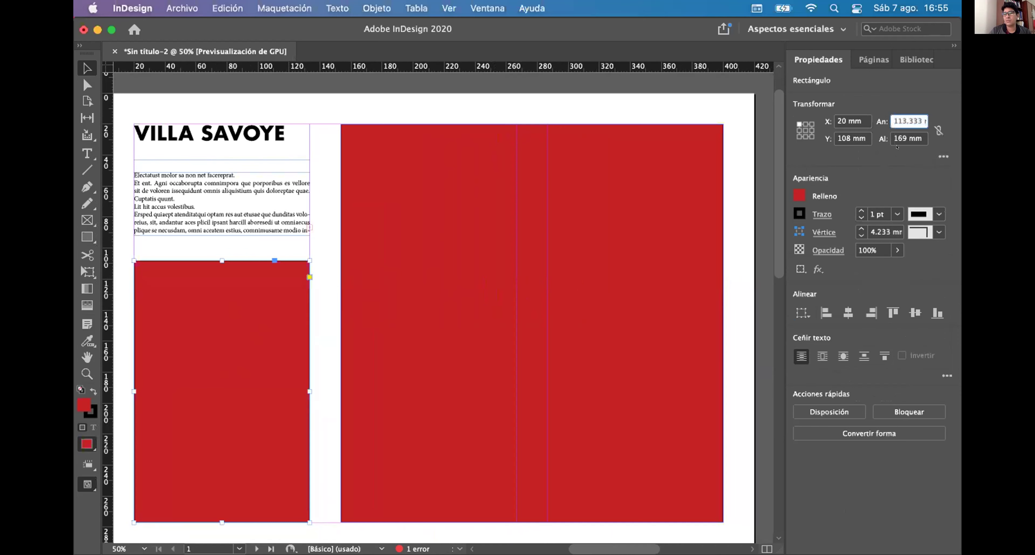
pyautogui.doubleClick(899, 138)
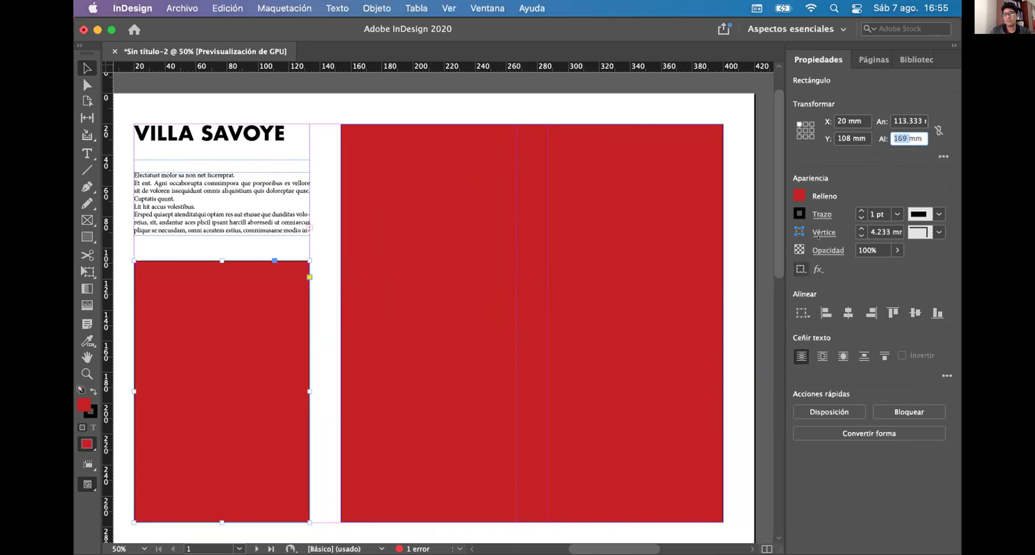
pyautogui.press('super+minus')
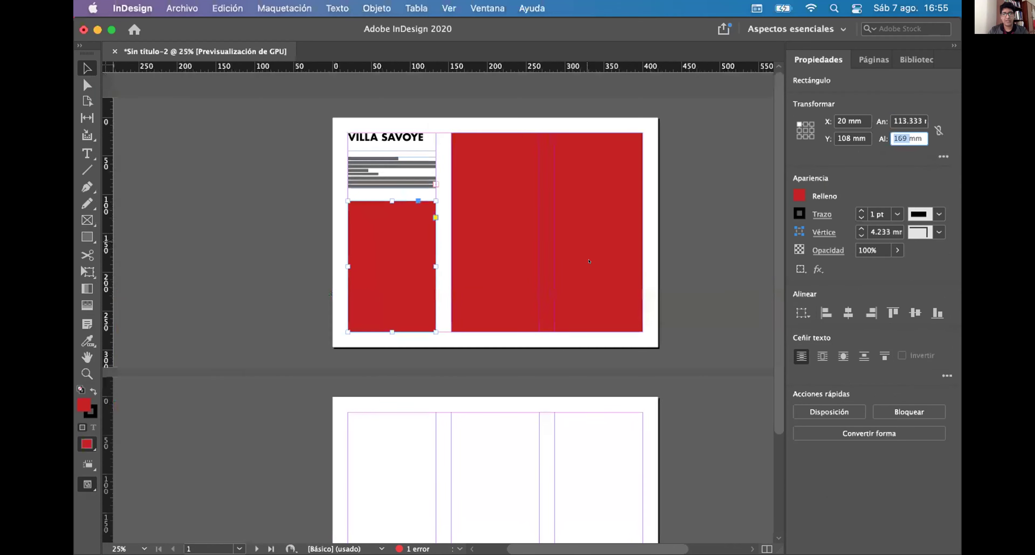
pyautogui.hotkey('ctrl', 'Up')
pyautogui.click(398, 369)
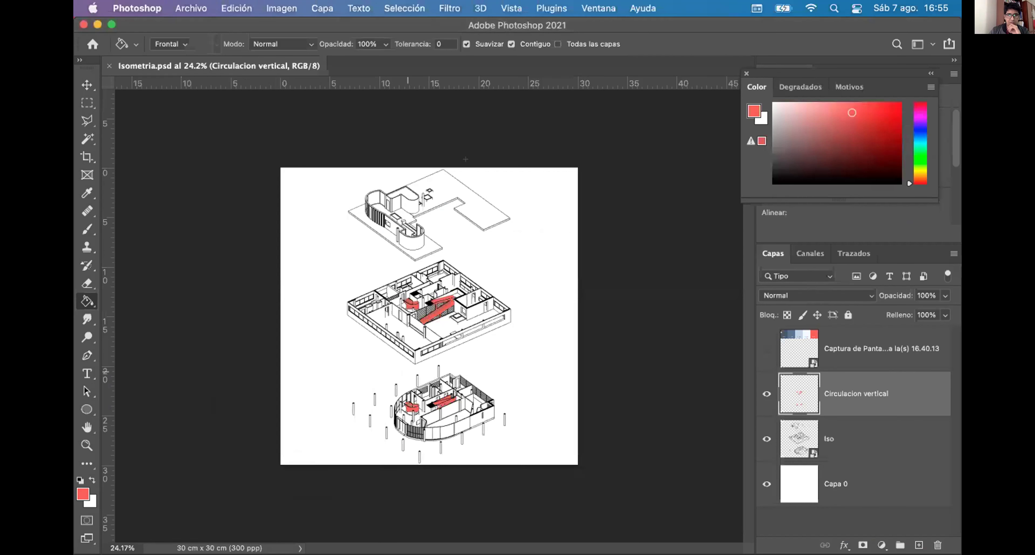
pyautogui.click(191, 8)
pyautogui.click(220, 27)
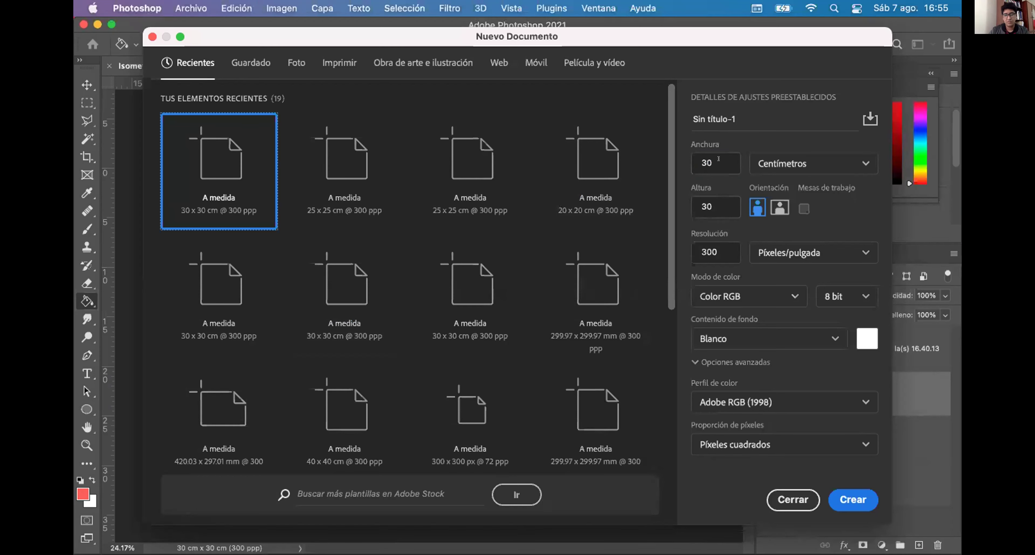
pyautogui.press('Escape')
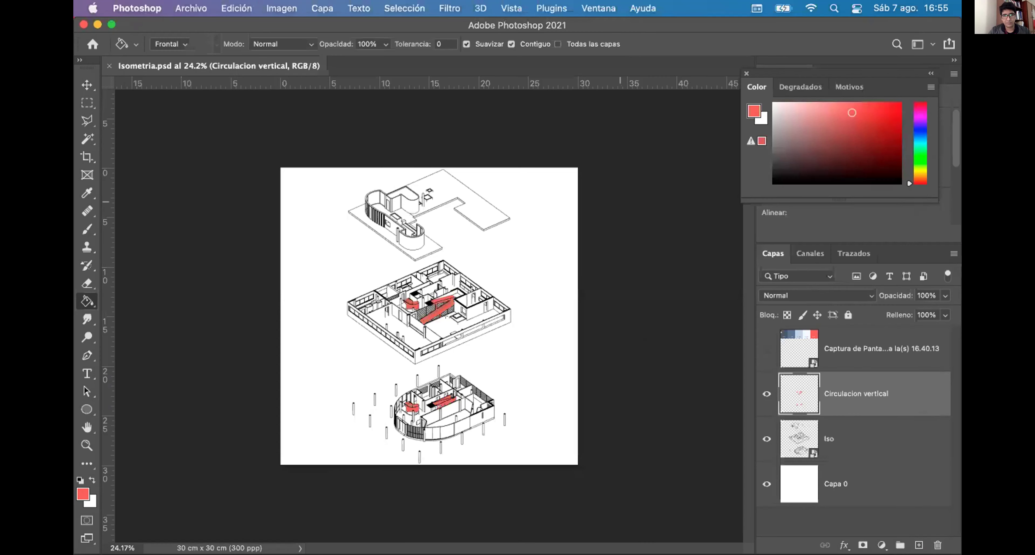
pyautogui.hotkey('ctrl', 'Up')
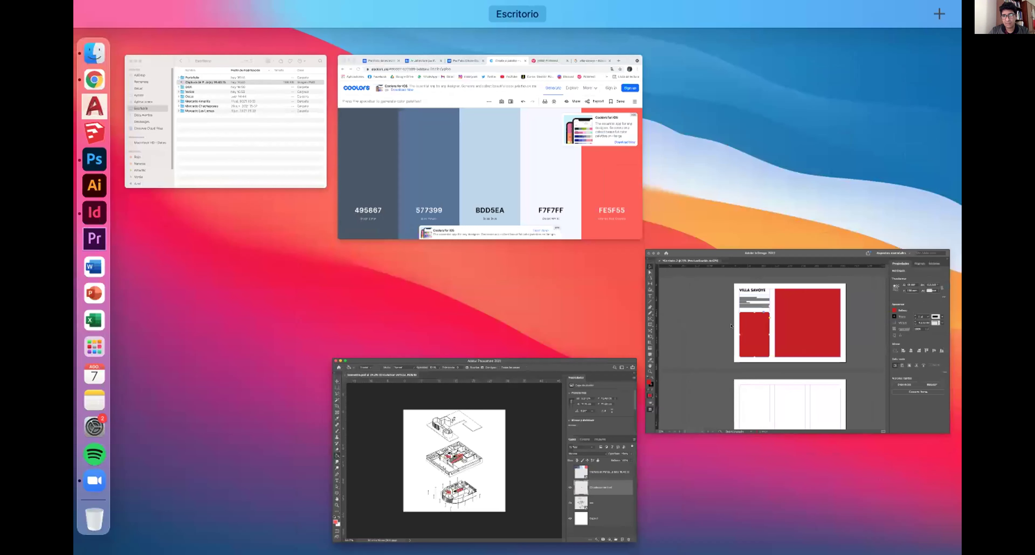
pyautogui.click(732, 305)
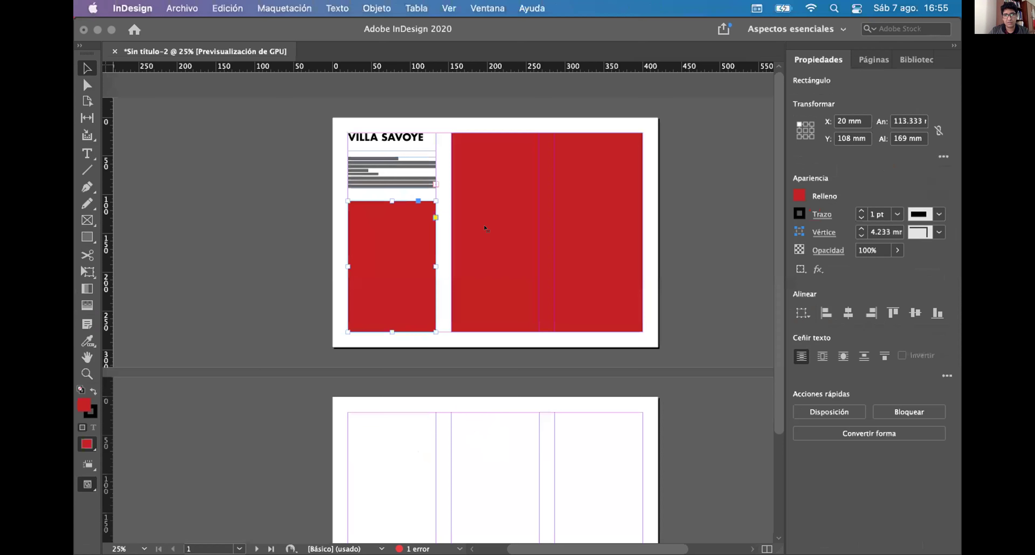
# Step: Stretch the rectangle below the text up to the top margin and set its height to 257/3*2 mm
pyautogui.scroll(1, 420, 170)
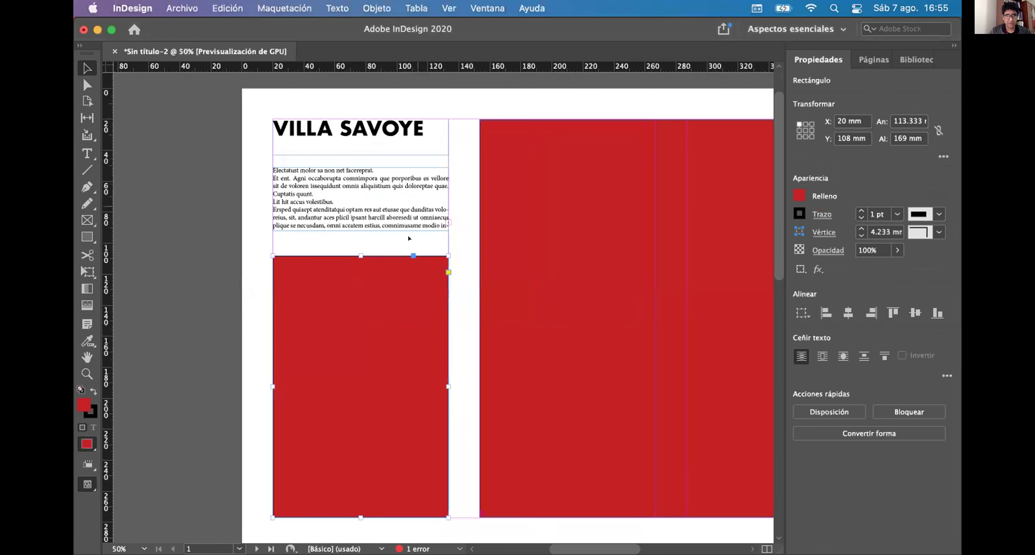
pyautogui.moveTo(355, 248); pyautogui.dragTo(346, 118)
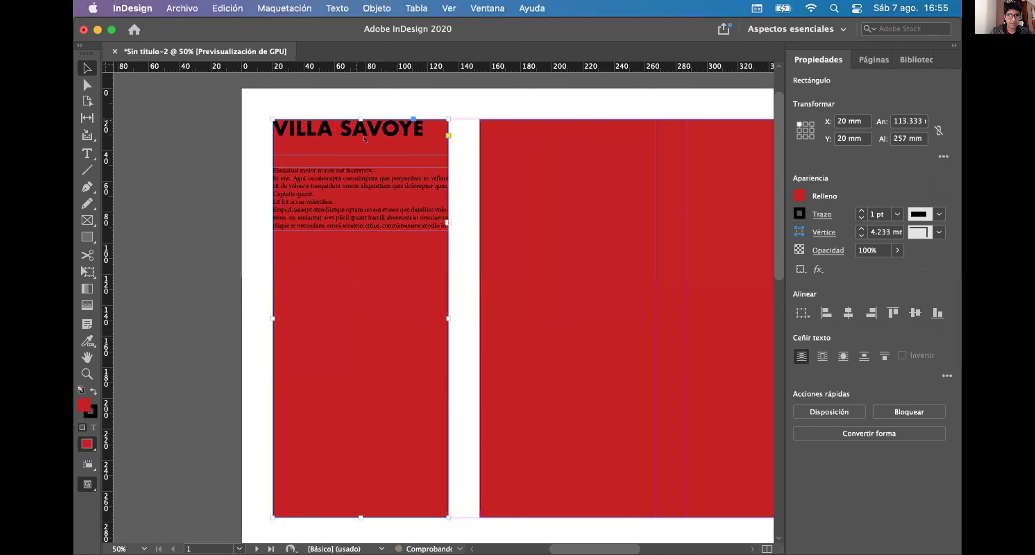
pyautogui.click(923, 139)
pyautogui.press('BackSpace')
pyautogui.press('BackSpace')
pyautogui.press('BackSpace')
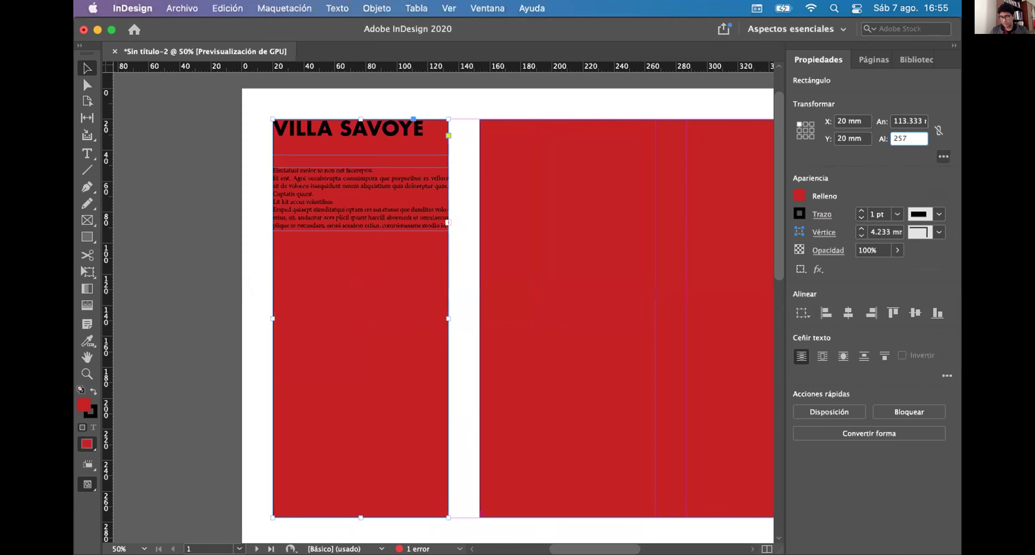
pyautogui.write('/3')
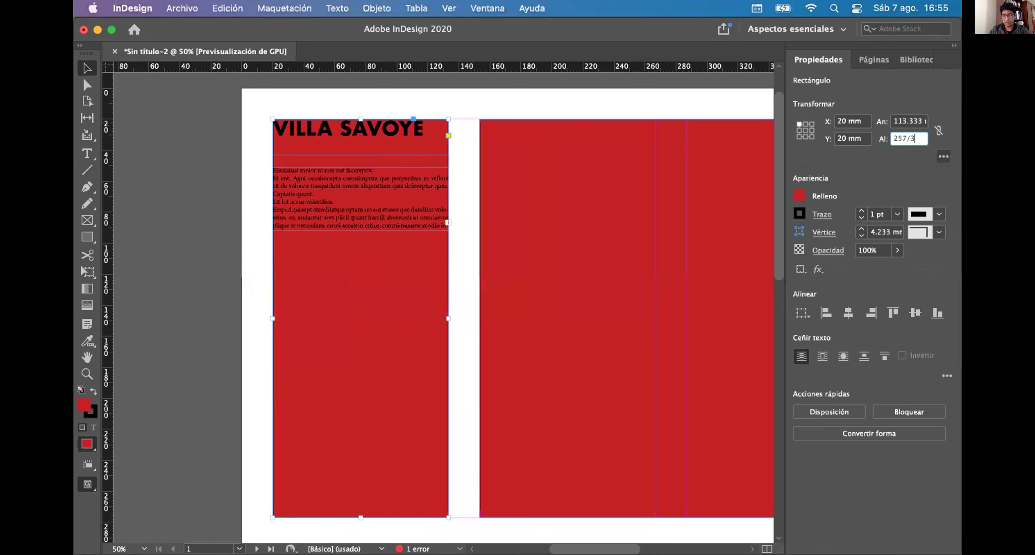
pyautogui.write('*2')
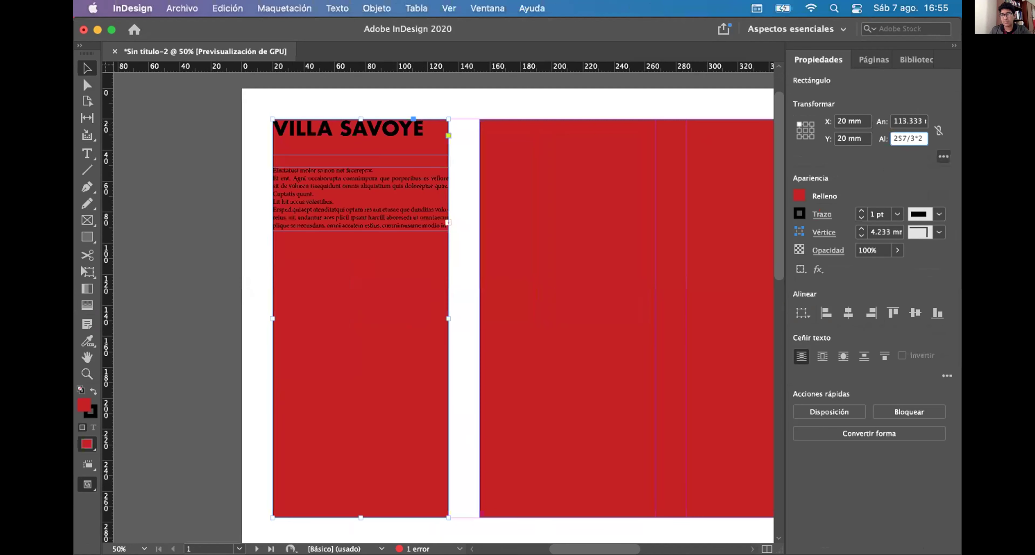
pyautogui.press('Return')
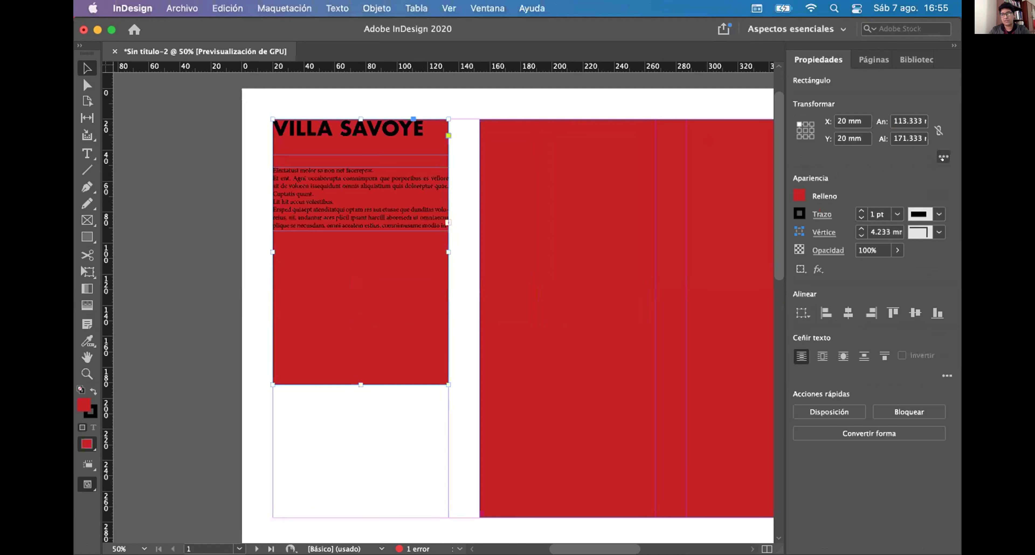
# Step: Move the resized rectangle down so its lower edge sits on the page's bottom margin, and deselect it
pyautogui.click(466, 349)
pyautogui.moveTo(375, 328); pyautogui.dragTo(377, 394)
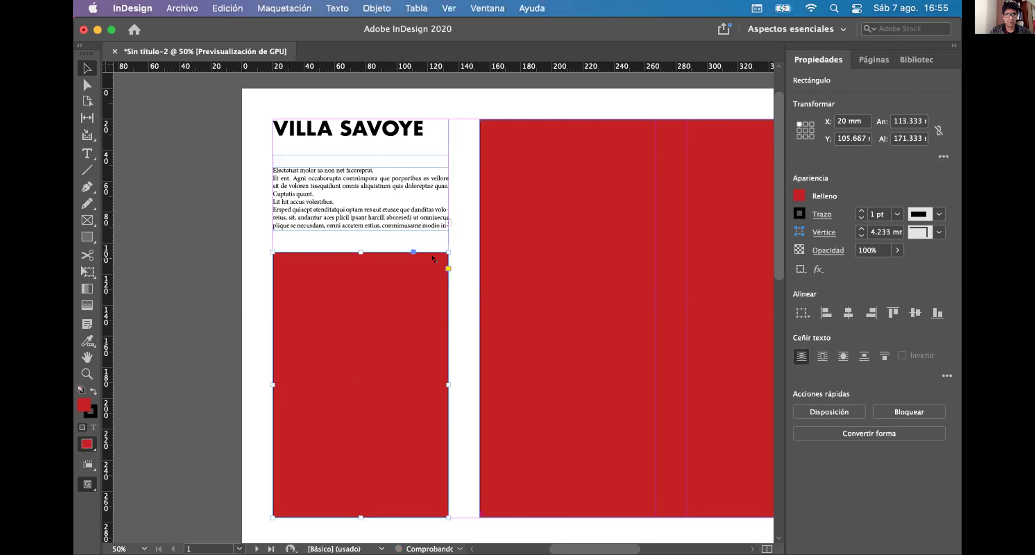
pyautogui.click(450, 246)
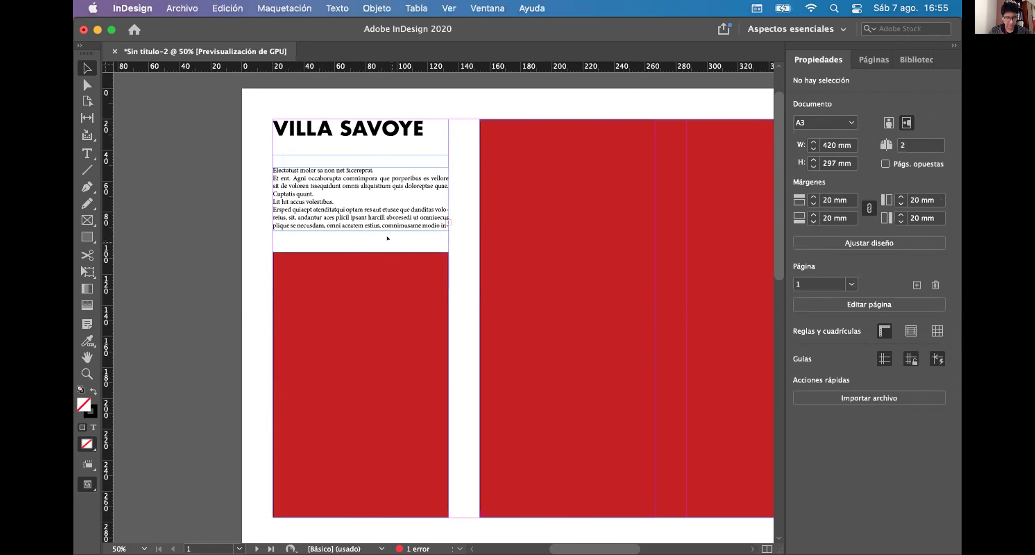
# Step: Examine the width and height of the red rectangle below the text for sizing the isometric image
pyautogui.press('super+minus')
pyautogui.hotkey('ctrl', 'Up')
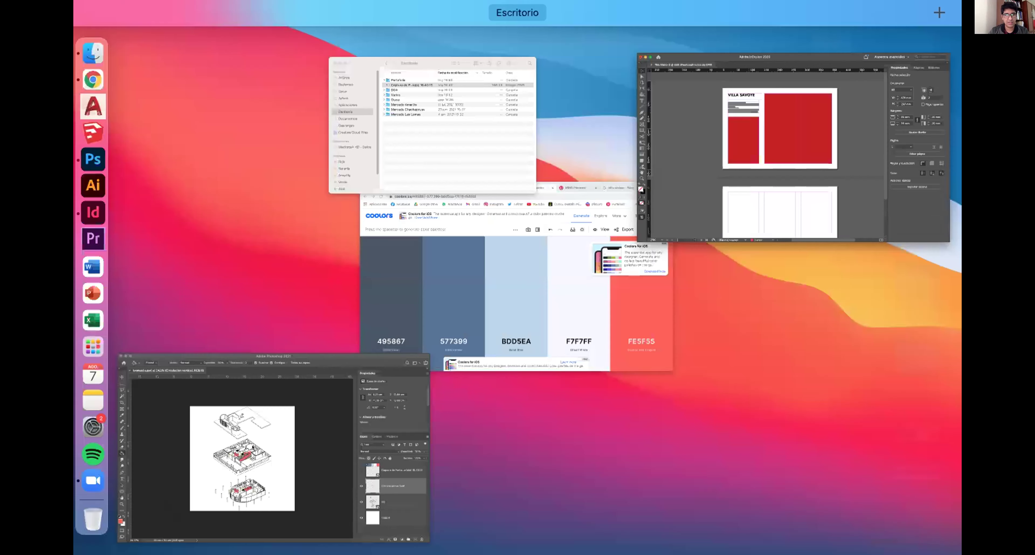
pyautogui.click(665, 202)
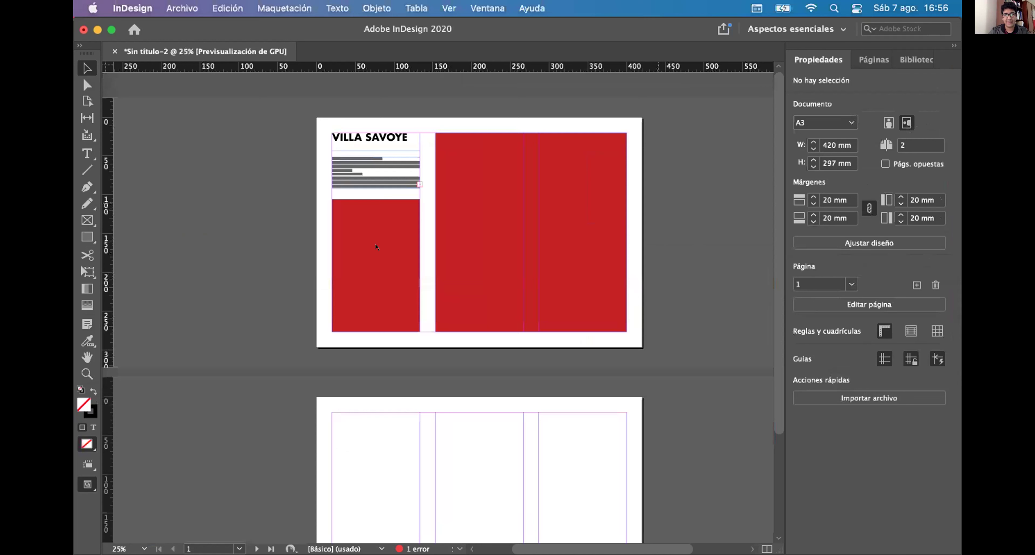
pyautogui.click(377, 251)
pyautogui.click(907, 121)
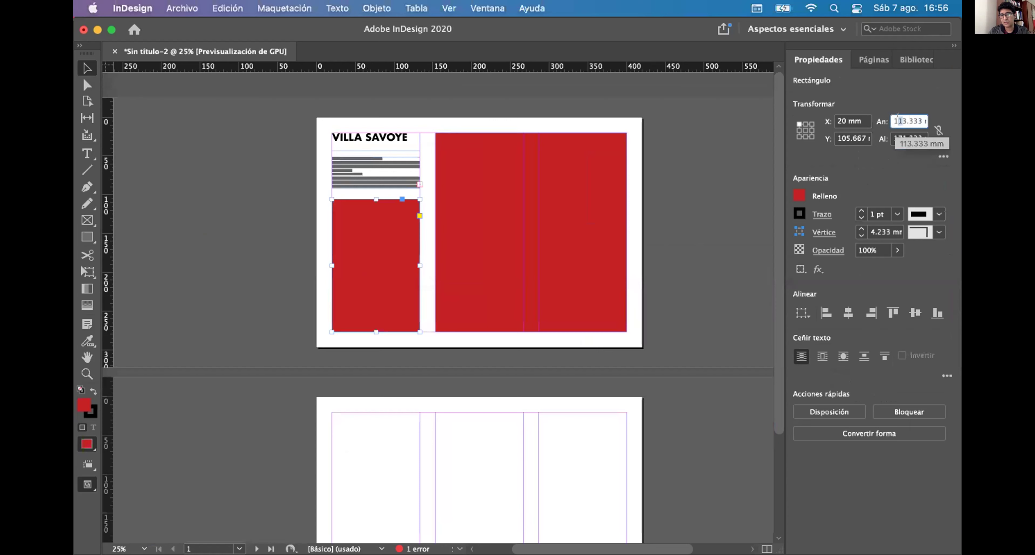
pyautogui.press('Tab')
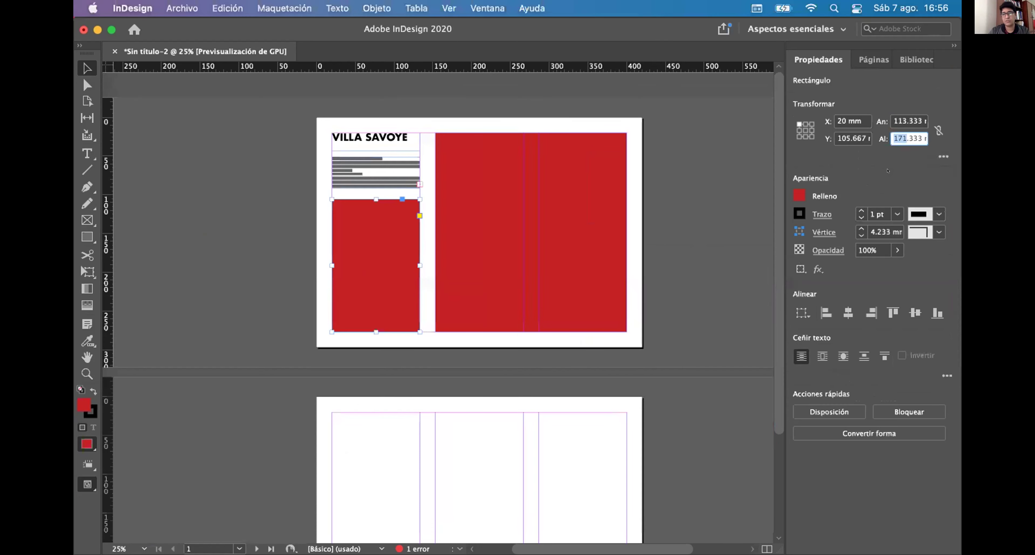
# Step: Switch to Isometria.psd in Photoshop and set the ruler units to millimetres
pyautogui.hotkey('ctrl', 'Up')
pyautogui.click(343, 371)
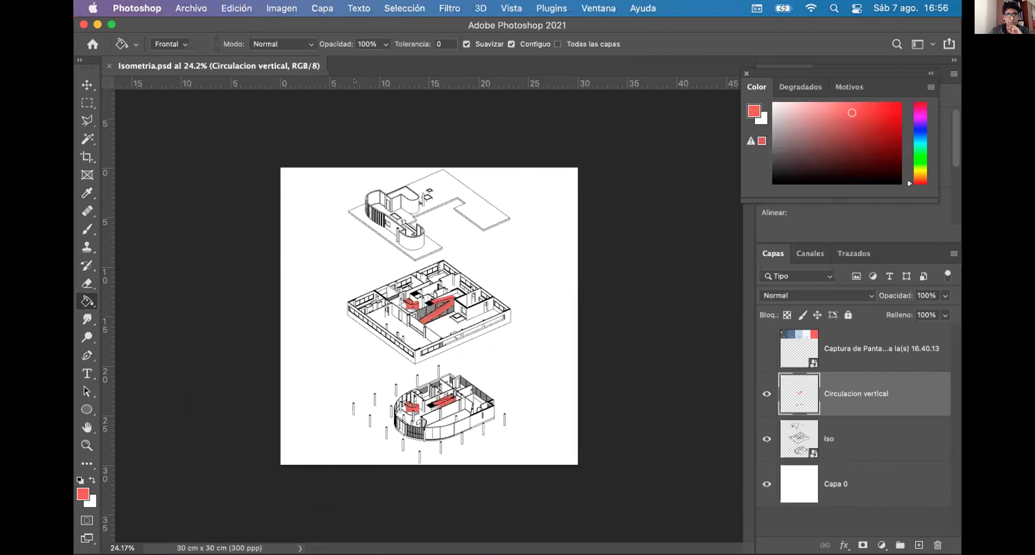
pyautogui.rightClick(355, 81)
pyautogui.click(396, 132)
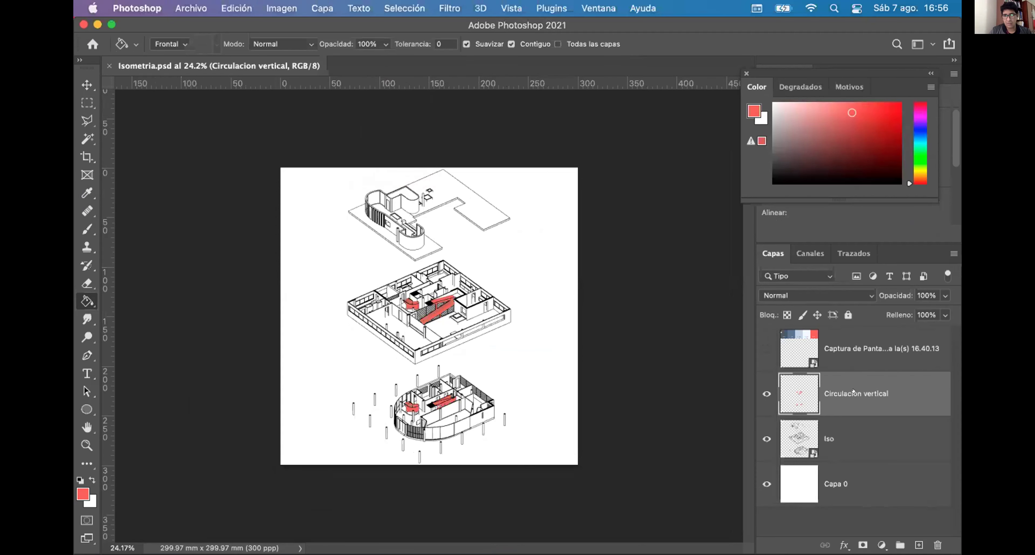
# Step: Select the Iso, Circulacion vertical and colour palette screenshot layers together and turn on the screenshot layer's visibility
pyautogui.hotkey('alt', '[')
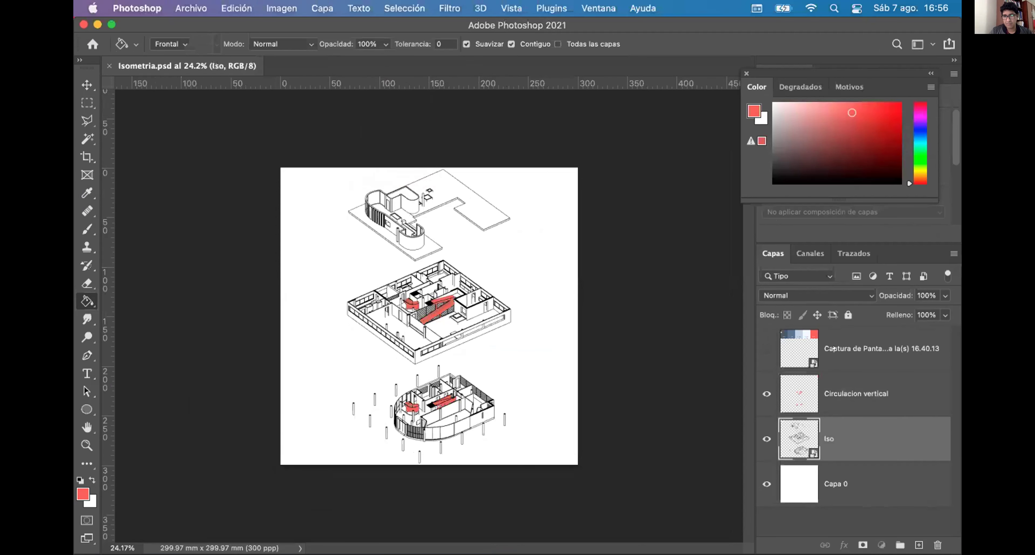
pyautogui.keyDown('shift'); pyautogui.click(798, 337); pyautogui.keyUp('shift')
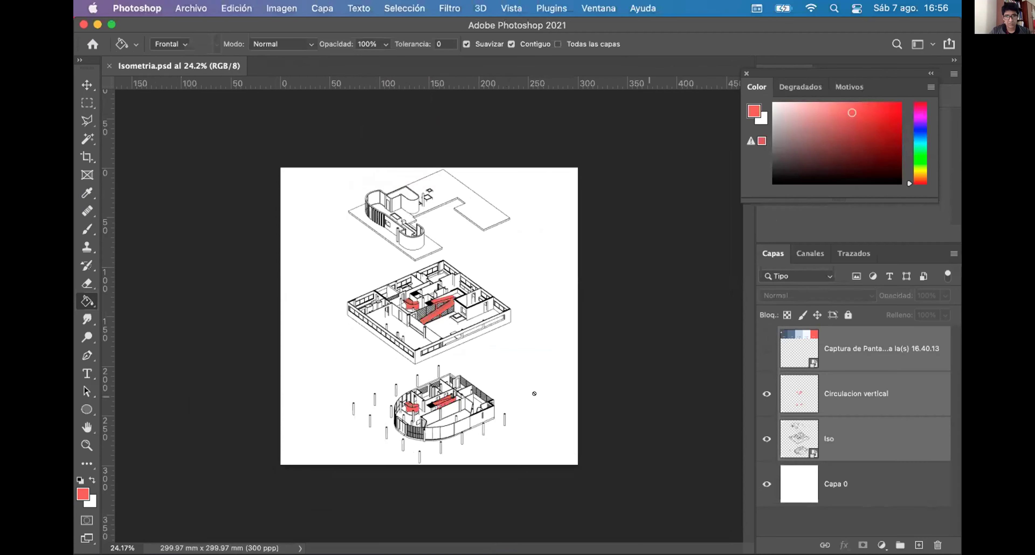
pyautogui.click(767, 349)
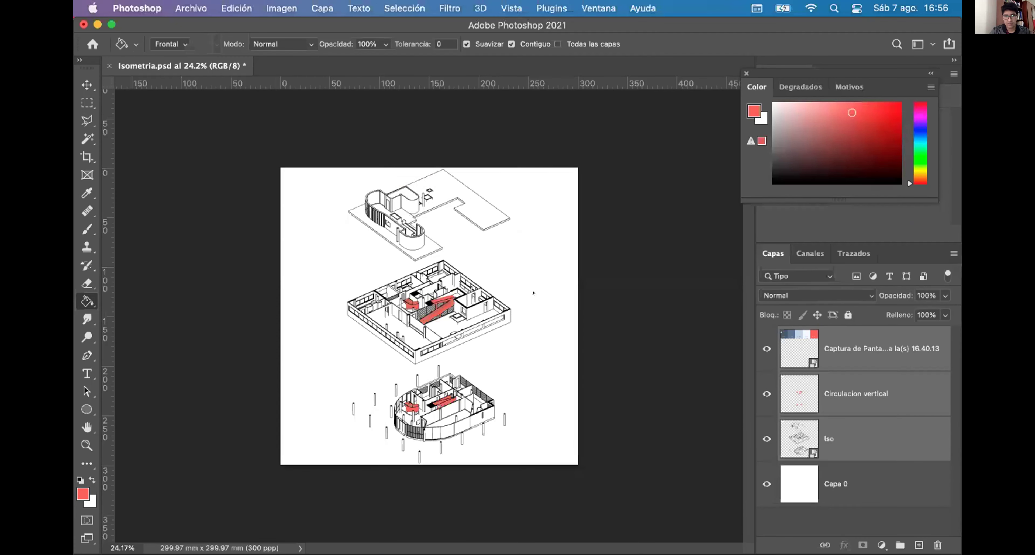
pyautogui.press('super+t')
pyautogui.moveTo(576, 148); pyautogui.dragTo(411, 203)
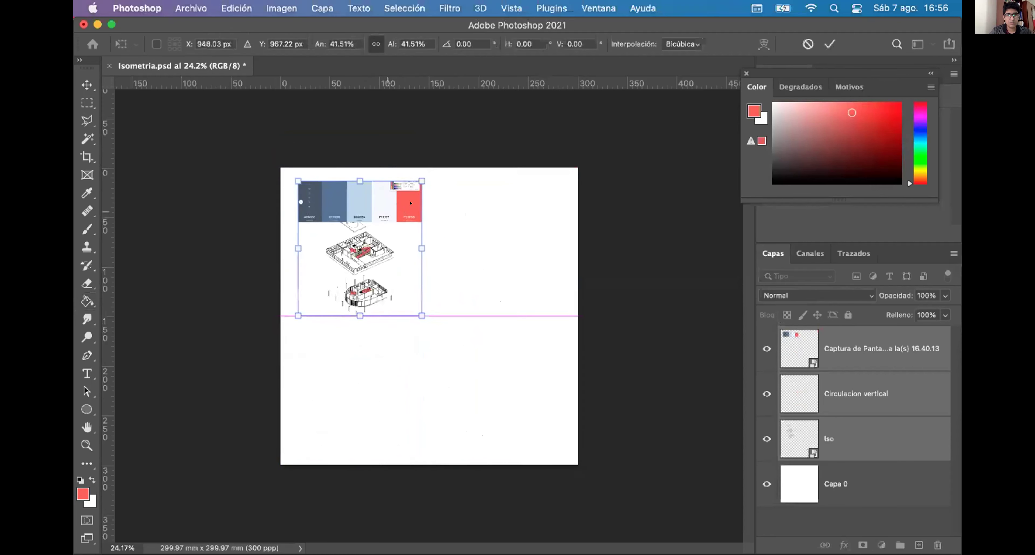
pyautogui.press('Escape')
pyautogui.press('c')
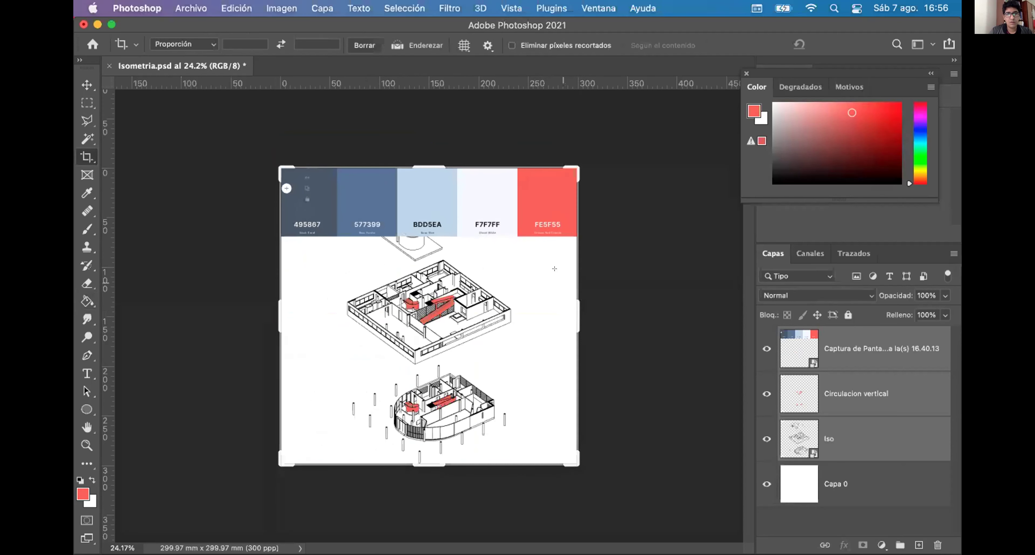
pyautogui.moveTo(575, 313); pyautogui.dragTo(577, 313)
pyautogui.press('Return')
# Step: Place a vertical guide on the isometric drawing at about 114 mm from the canvas's left edge
pyautogui.moveTo(101, 180); pyautogui.dragTo(404, 147)
pyautogui.scroll(1, 377, 69)
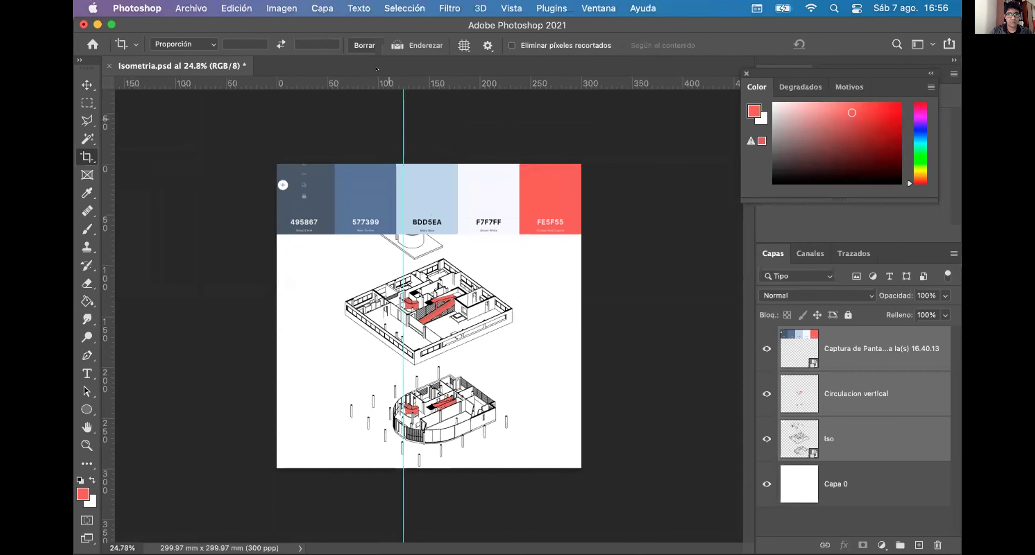
pyautogui.scroll(3, 378, 140)
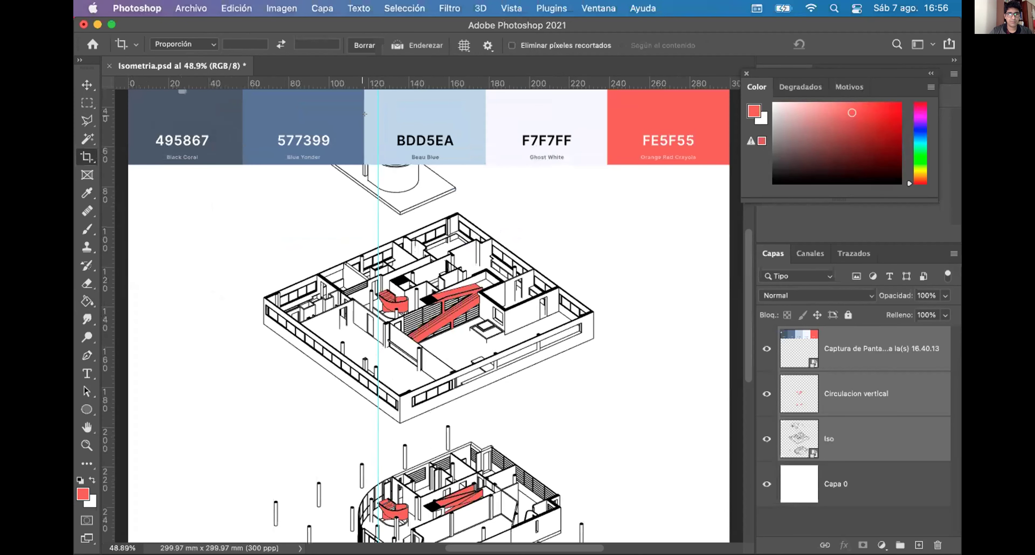
pyautogui.scroll(1, 370, 126)
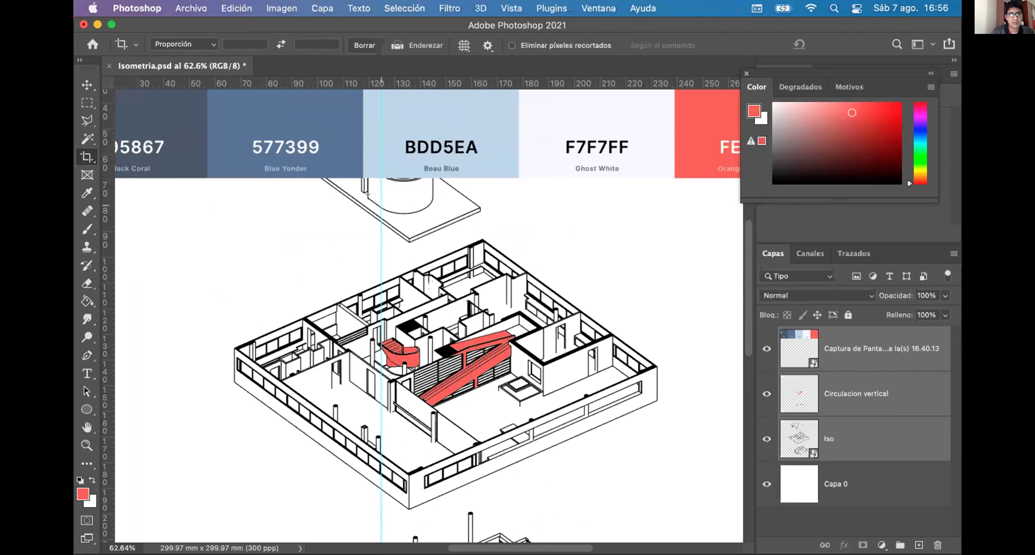
pyautogui.press('v')
pyautogui.moveTo(376, 235); pyautogui.dragTo(345, 225)
pyautogui.moveTo(453, 207); pyautogui.dragTo(453, 207)
pyautogui.scroll(-5, 458, 201)
pyautogui.scroll(-4, 389, 129)
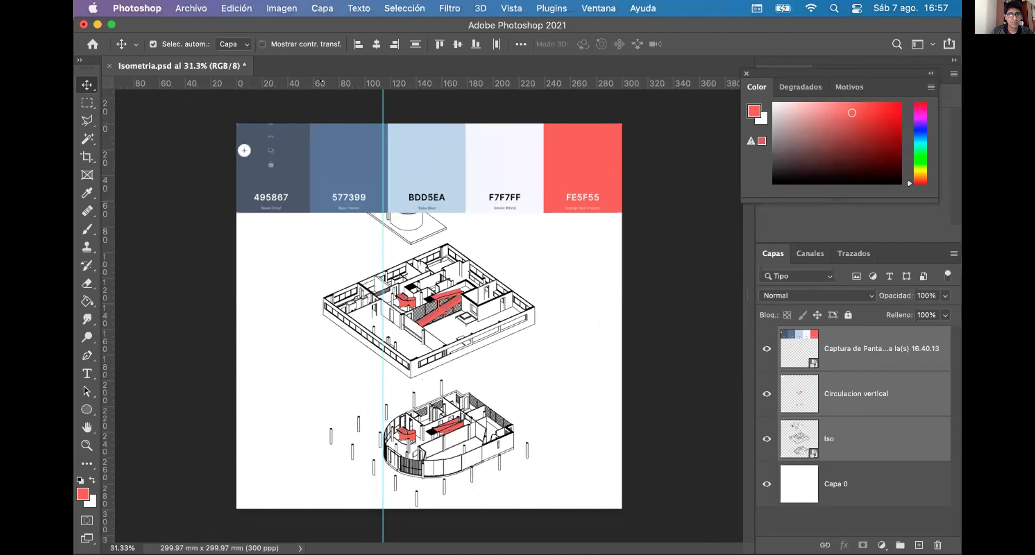
pyautogui.moveTo(320, 81); pyautogui.dragTo(289, 269)
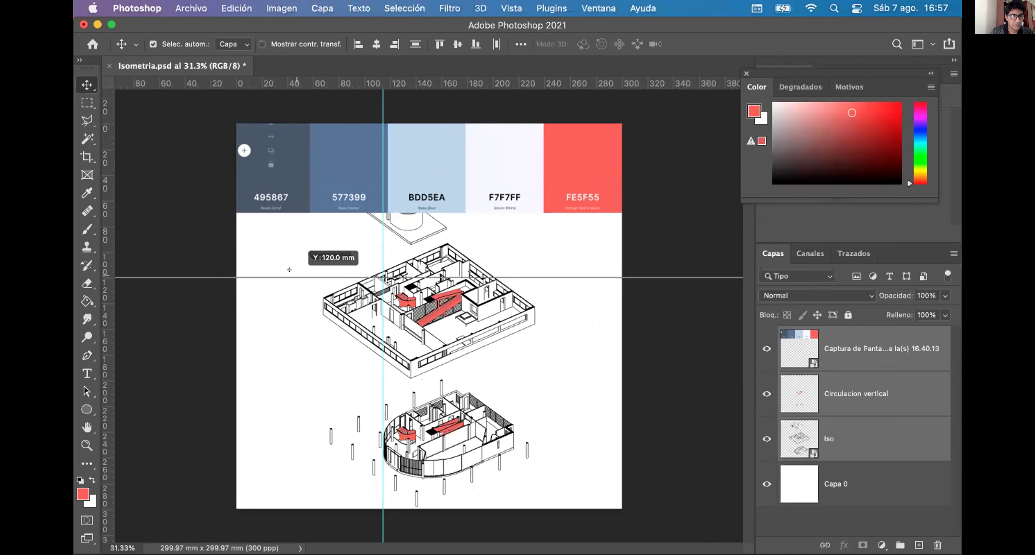
pyautogui.moveTo(289, 269); pyautogui.dragTo(289, 249)
pyautogui.press('super+z')
# Step: Place a horizontal guide across the canvas at about 171 mm from the top
pyautogui.scroll(10, 167, 250)
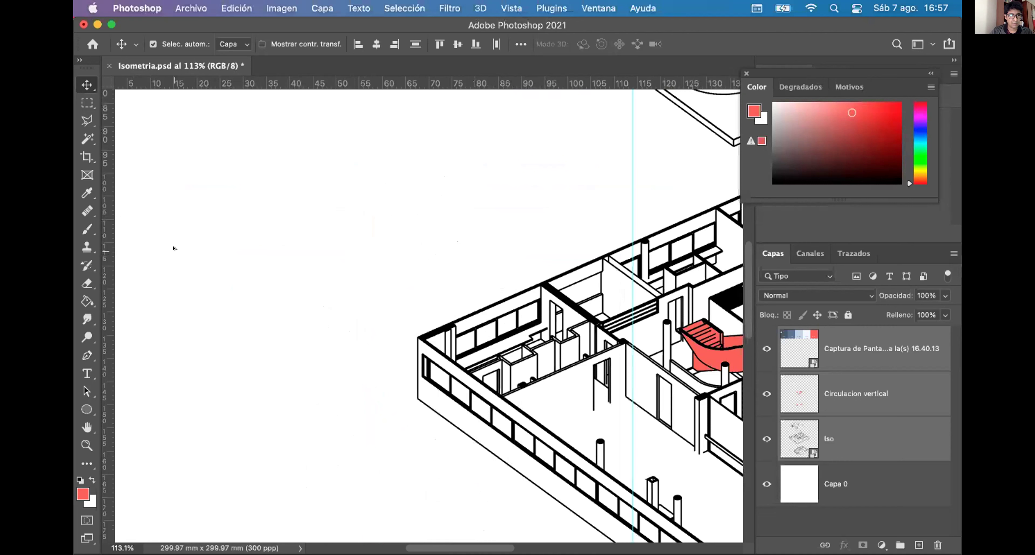
pyautogui.scroll(-1, 173, 248)
pyautogui.moveTo(365, 81); pyautogui.dragTo(320, 492)
pyautogui.scroll(-10, 299, 384)
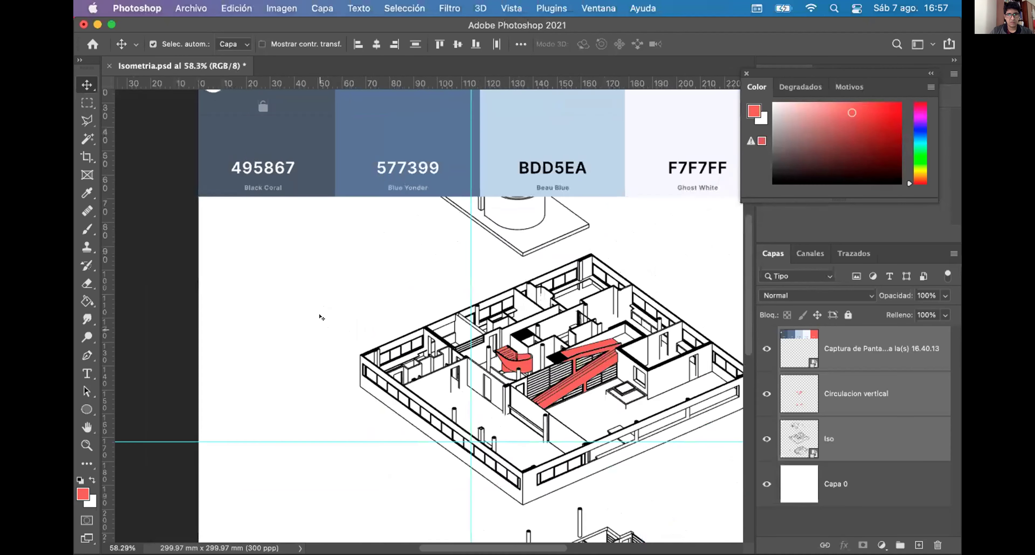
pyautogui.scroll(-5, 321, 318)
# Step: Crop the canvas to the two guides, leaving it about 114 mm wide and 200 mm high
pyautogui.press('c')
pyautogui.moveTo(542, 438); pyautogui.dragTo(479, 394)
pyautogui.moveTo(422, 228); pyautogui.dragTo(426, 217)
pyautogui.press('Return')
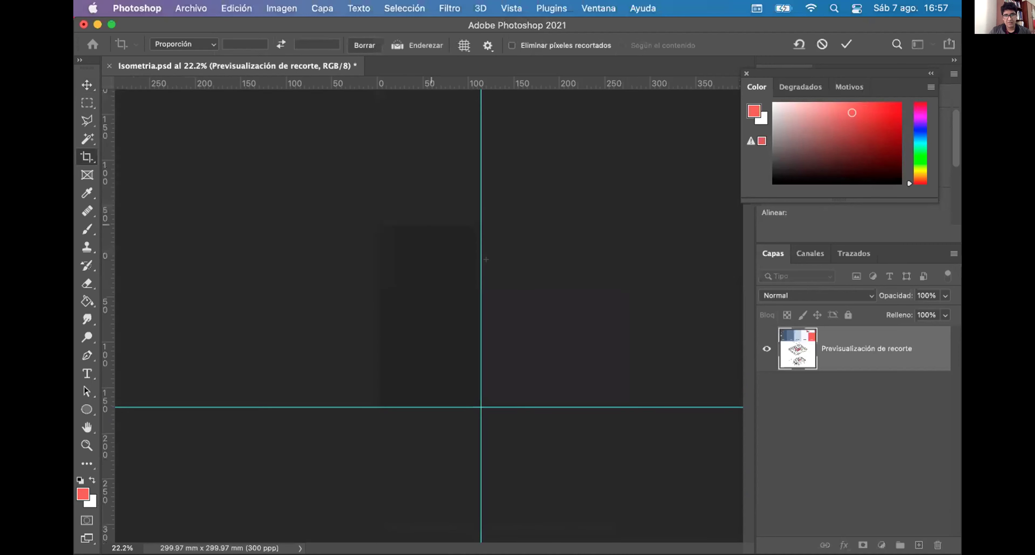
# Step: Scale the three selected layers down proportionally and centre the isometric drawing within the cropped canvas
pyautogui.press('super+t')
pyautogui.scroll(-2, 431, 307)
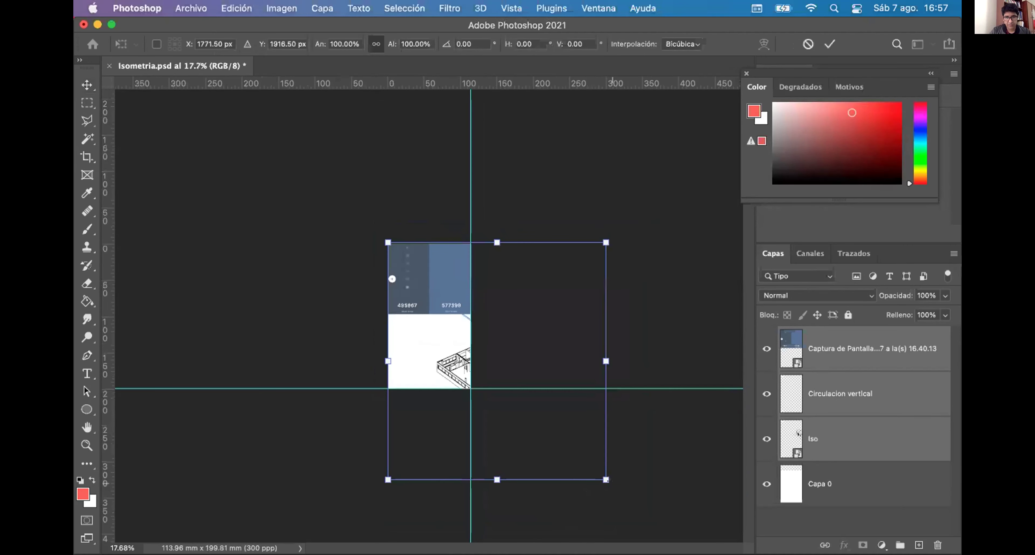
pyautogui.moveTo(599, 471); pyautogui.dragTo(477, 376)
pyautogui.moveTo(386, 355); pyautogui.dragTo(362, 382)
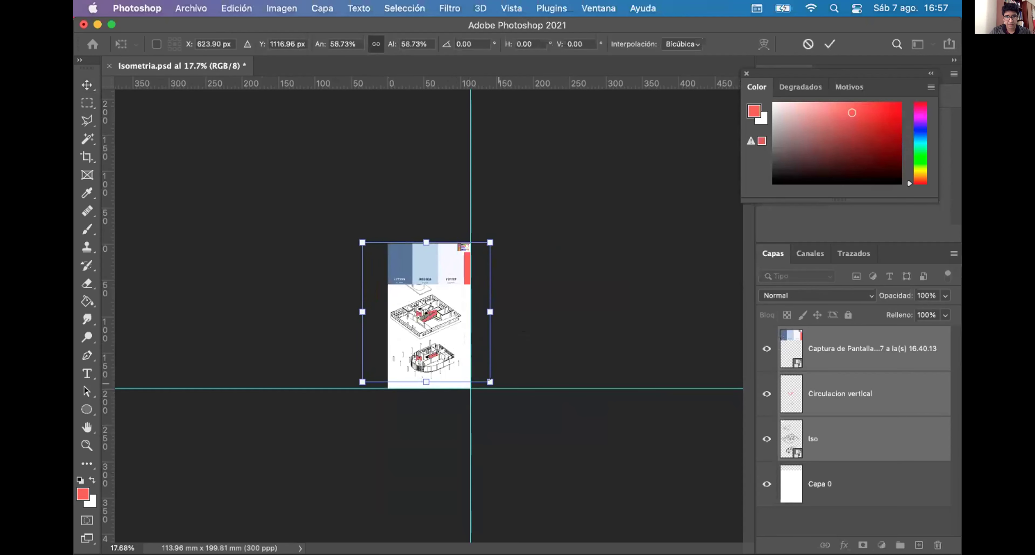
pyautogui.moveTo(478, 380); pyautogui.dragTo(496, 387)
pyautogui.press('Return')
# Step: Scale the colour palette screenshot layer down to fit within the canvas width, then hide that layer
pyautogui.press('c')
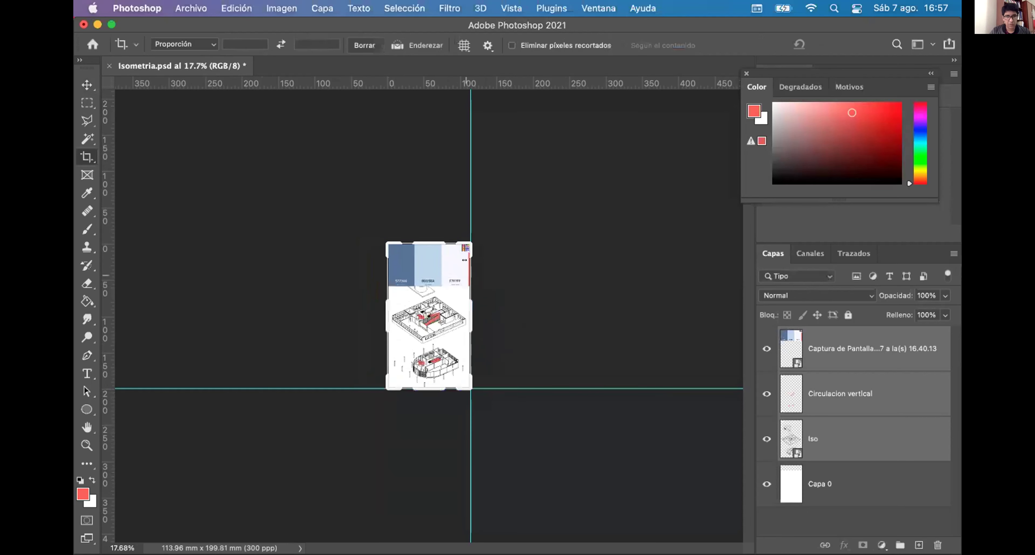
pyautogui.scroll(10, 442, 303)
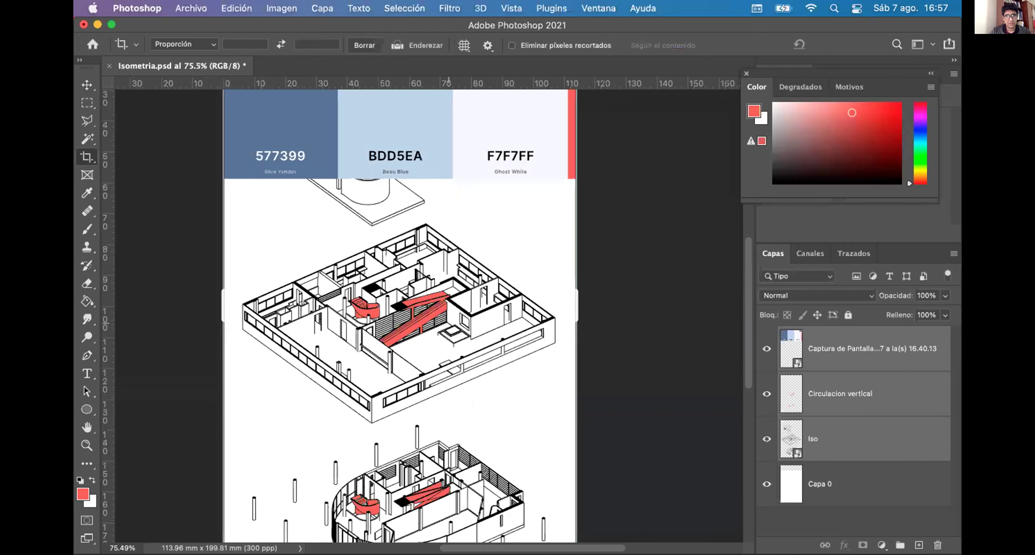
pyautogui.scroll(-5, 442, 314)
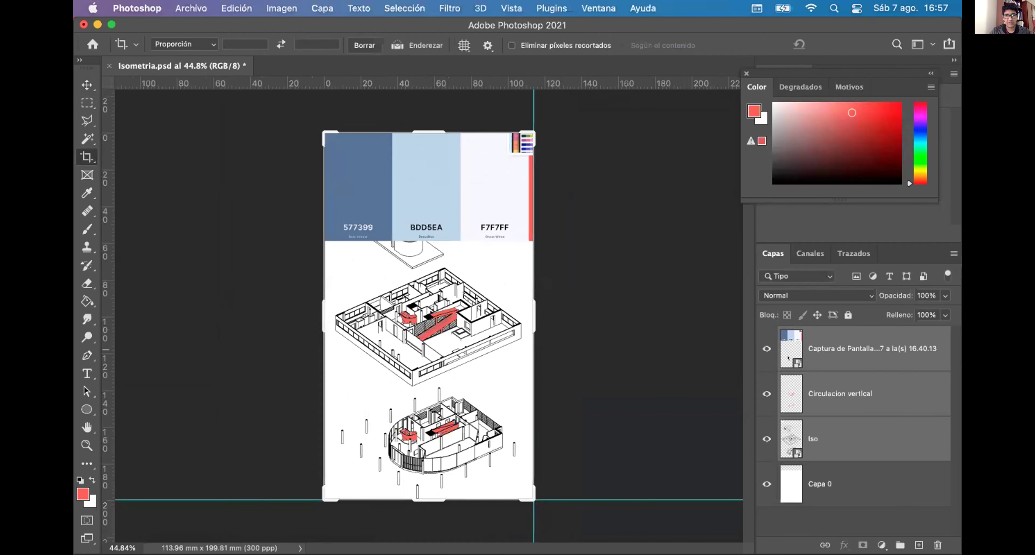
pyautogui.click(834, 381)
pyautogui.click(846, 337)
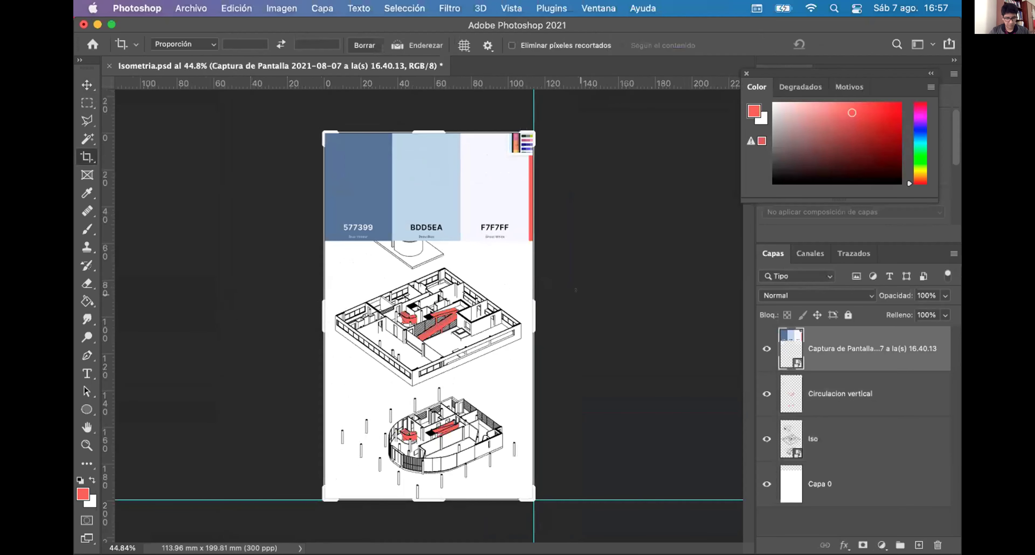
pyautogui.press('super+t')
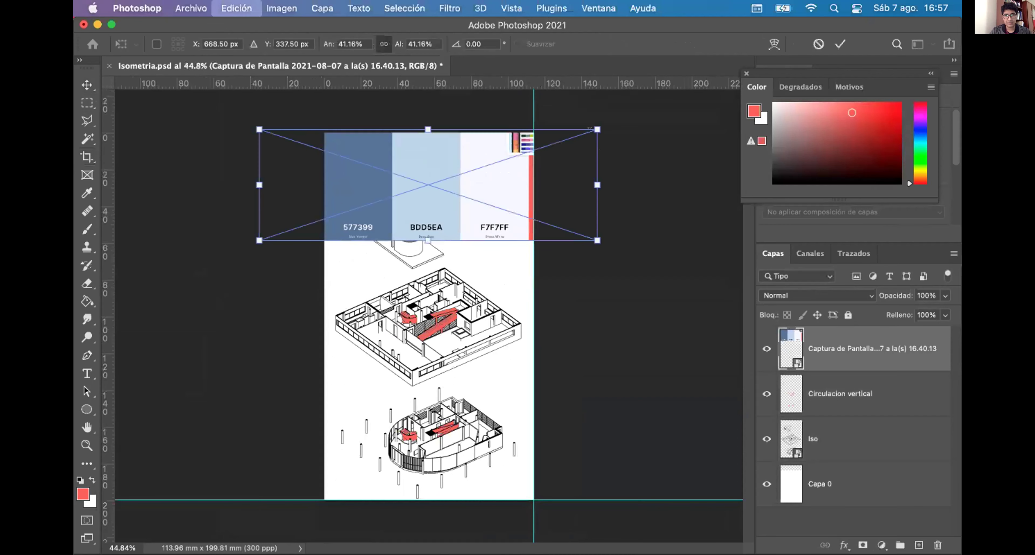
pyautogui.moveTo(602, 126); pyautogui.dragTo(507, 141)
pyautogui.press('c')
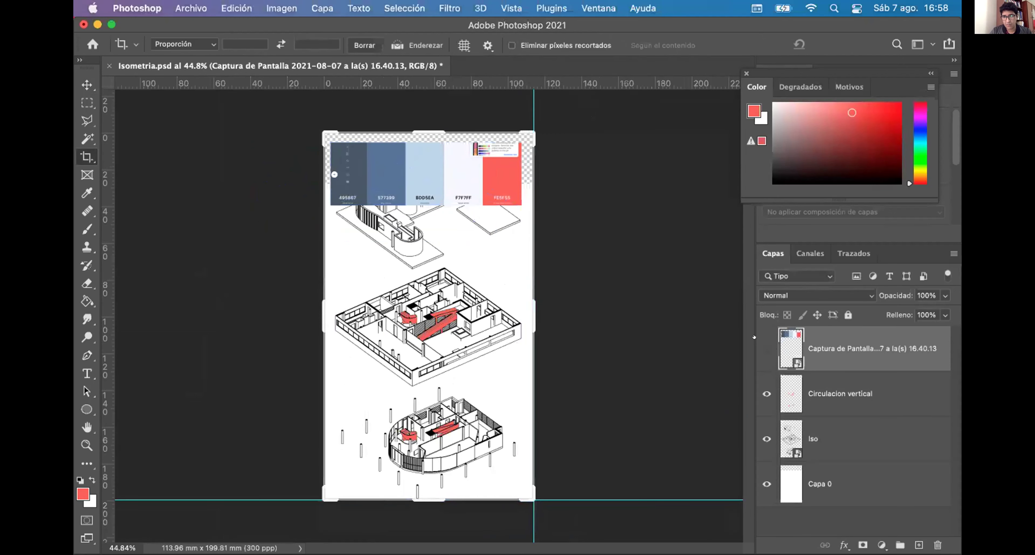
# Step: Extend the white background layer Capa 0 up to the canvas's top edge to cover the transparent strip
pyautogui.click(820, 483)
pyautogui.press('super+t')
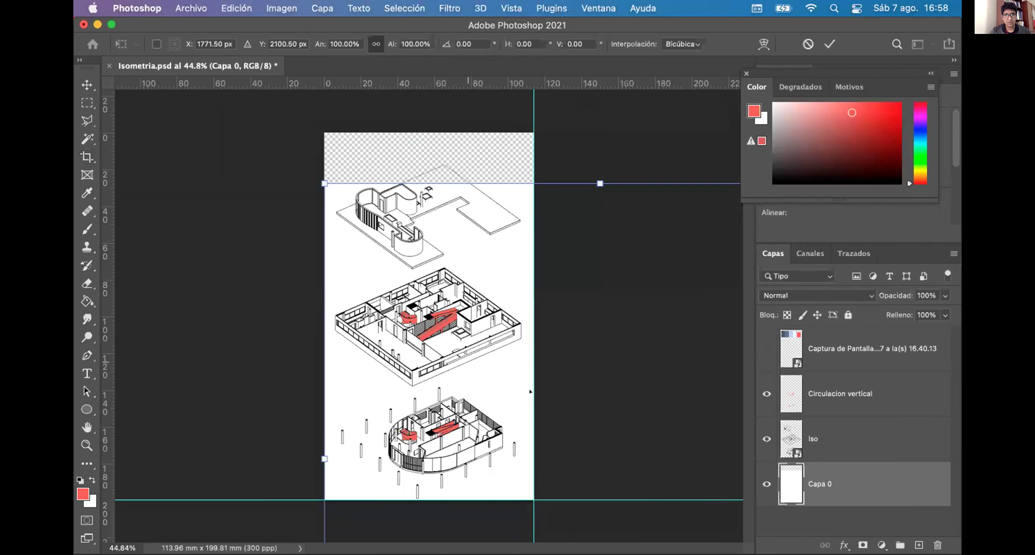
pyautogui.press('super+minus')
pyautogui.moveTo(551, 221); pyautogui.dragTo(552, 184)
pyautogui.press('Return')
pyautogui.press('c')
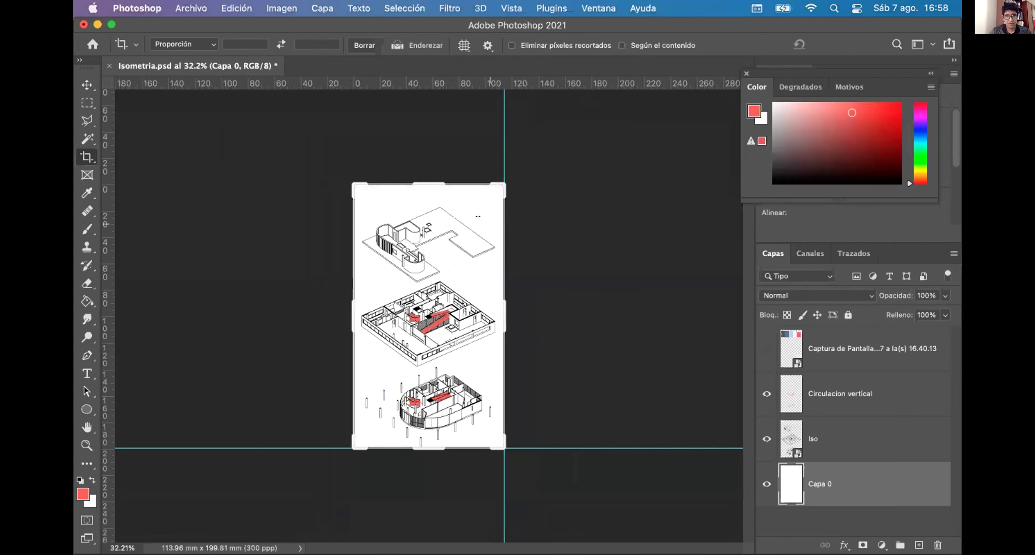
pyautogui.press('Return')
# Step: Save the changes to Isometria.psd
pyautogui.scroll(2, 435, 336)
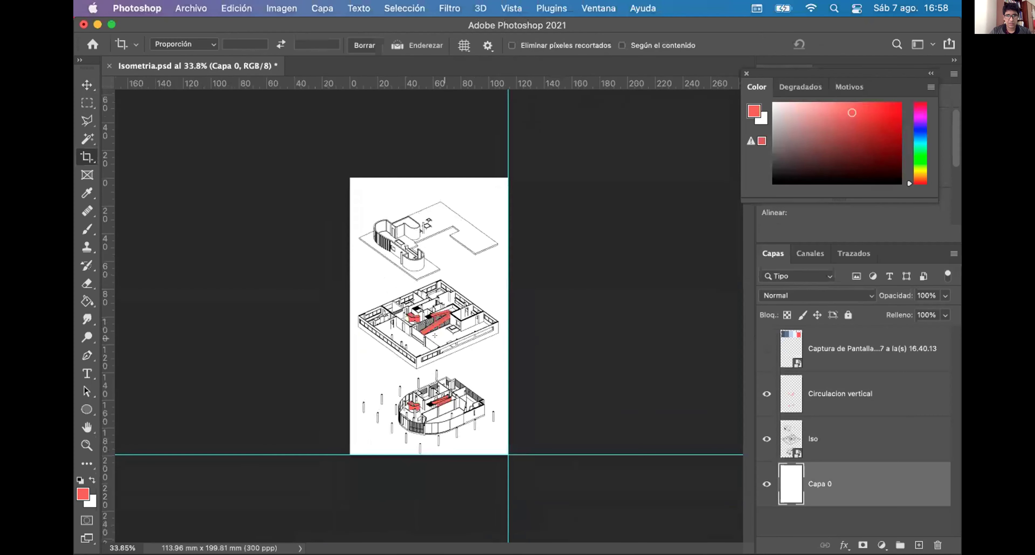
pyautogui.scroll(1, 431, 361)
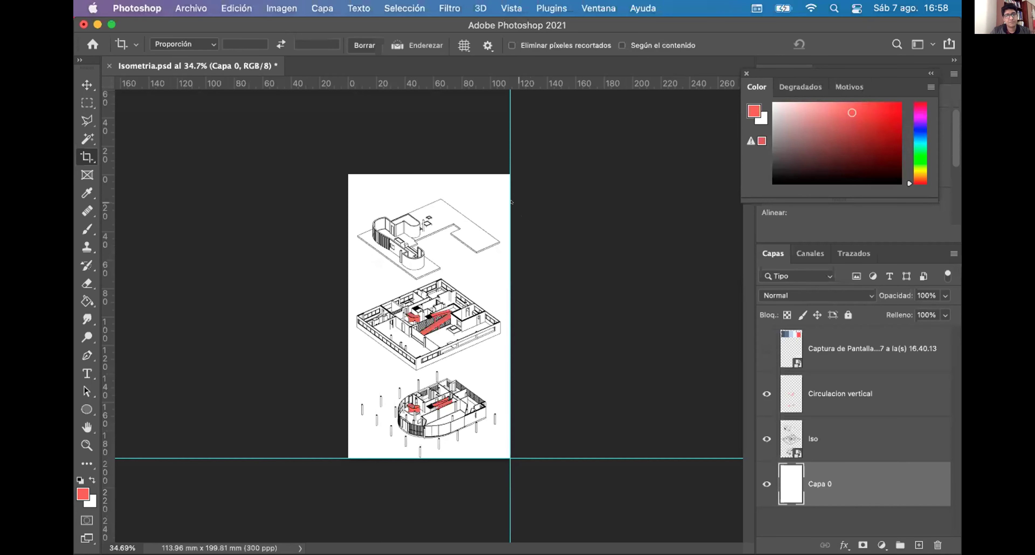
pyautogui.click(190, 8)
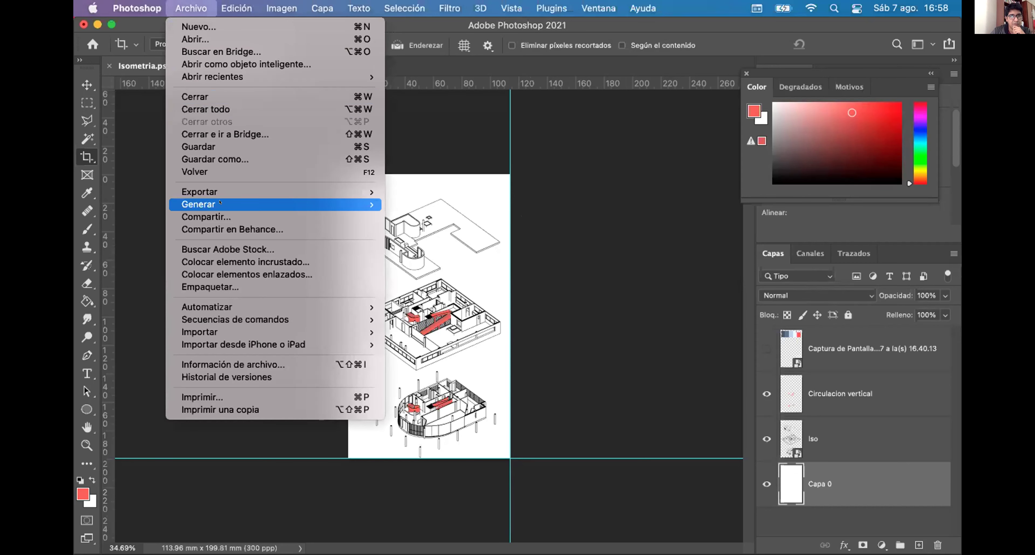
pyautogui.click(243, 147)
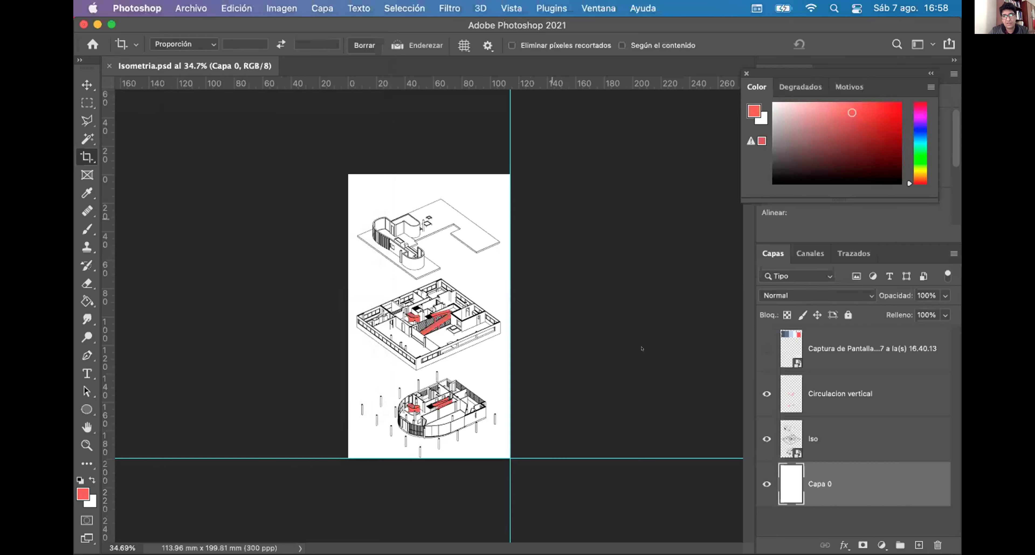
# Step: Switch to the Villa Savoye document in InDesign and deselect the red rectangle
pyautogui.hotkey('ctrl', 'Up')
pyautogui.click(707, 272)
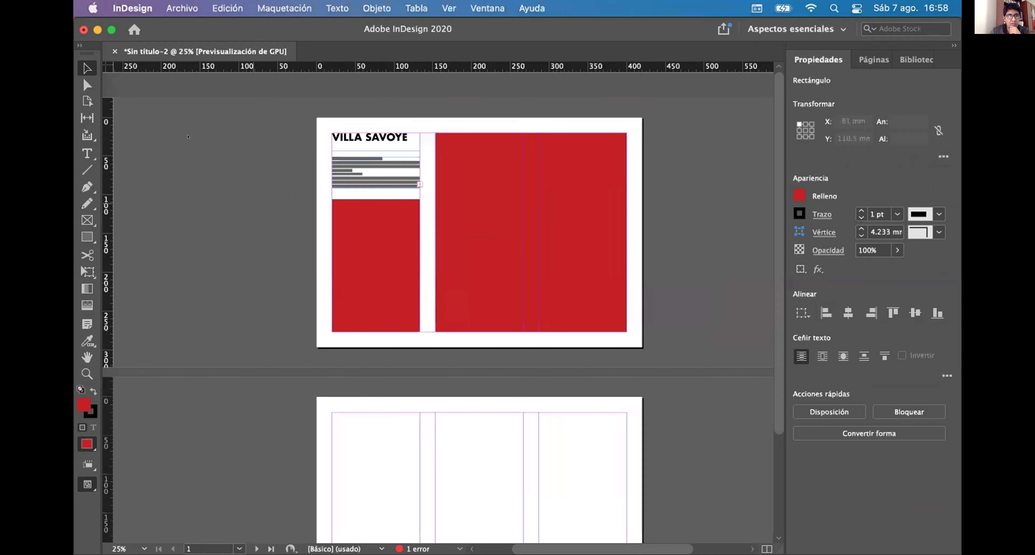
pyautogui.click(252, 202)
# Step: Switch to Finder, open the Editables folder inside Portafolio on the desktop, and move the window clear of the placeholder below the text
pyautogui.moveTo(89, 104)
pyautogui.click(89, 51)
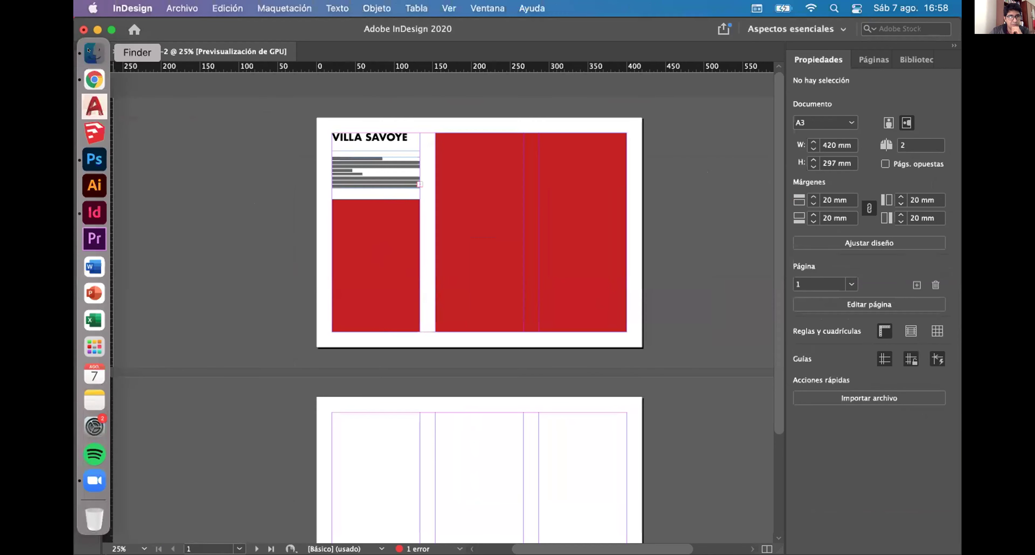
pyautogui.moveTo(755, 92); pyautogui.dragTo(593, 105)
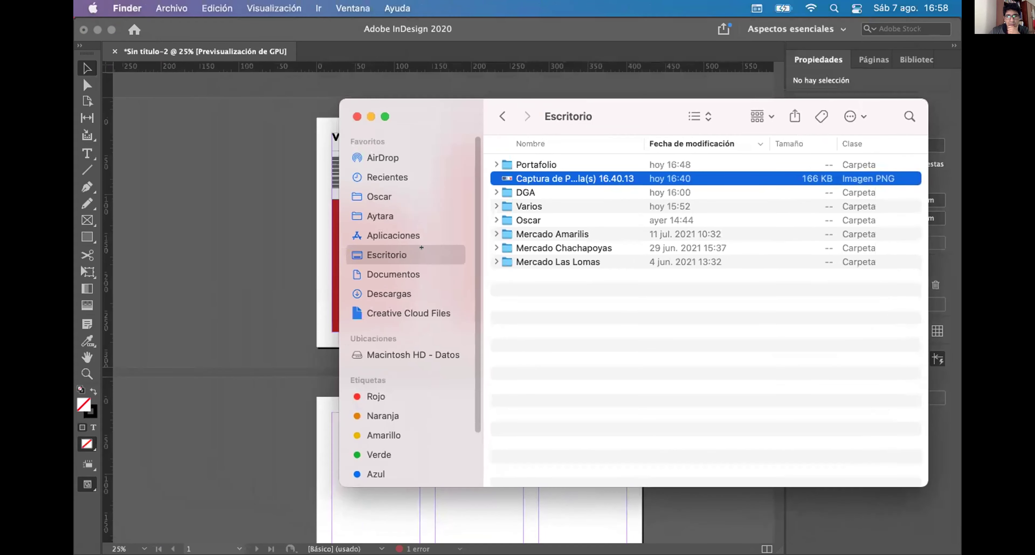
pyautogui.doubleClick(542, 167)
pyautogui.doubleClick(533, 165)
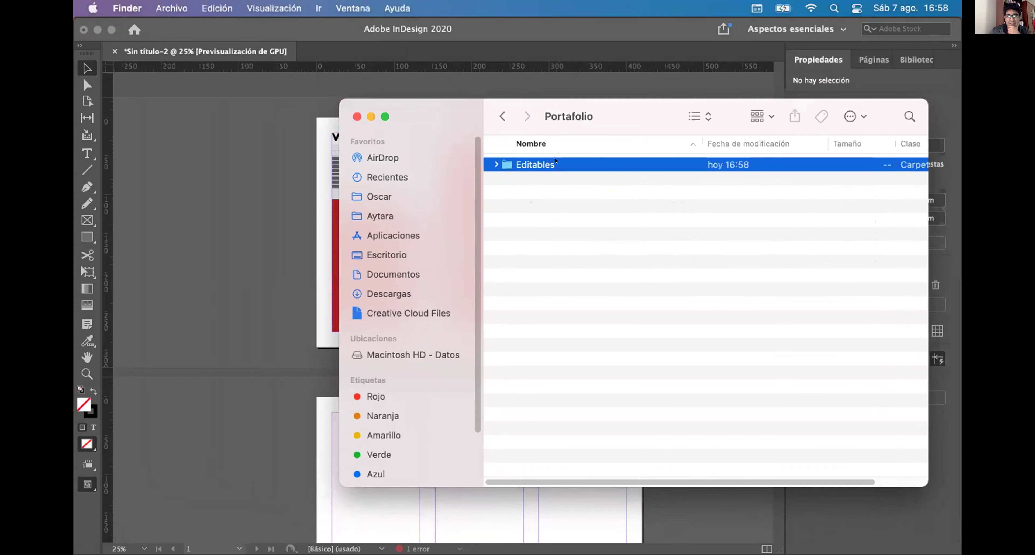
pyautogui.moveTo(611, 116); pyautogui.dragTo(741, 105)
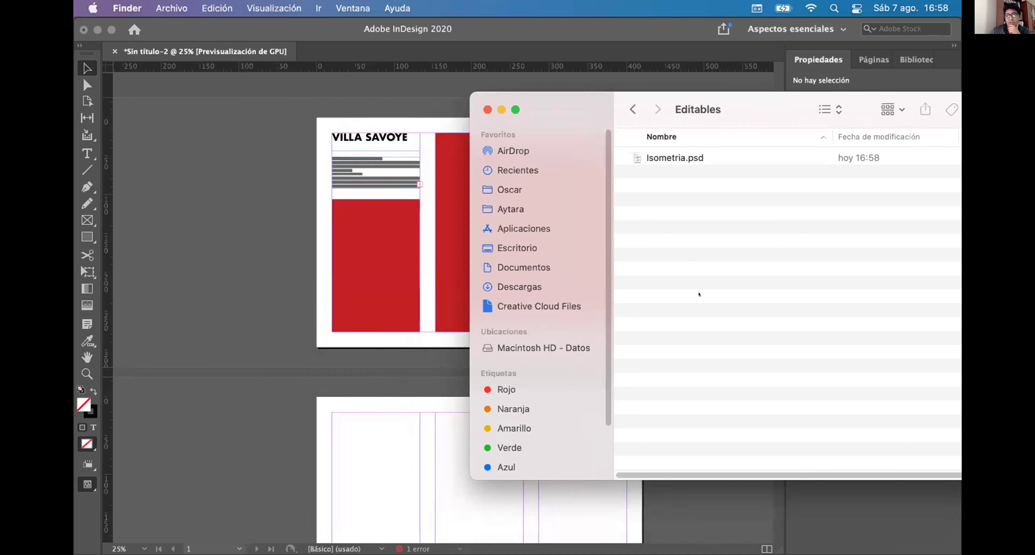
# Step: Place Isometria.psd from the Editables folder into the red rectangle below the text on the InDesign page
pyautogui.click(676, 158)
pyautogui.moveTo(678, 152); pyautogui.dragTo(398, 250)
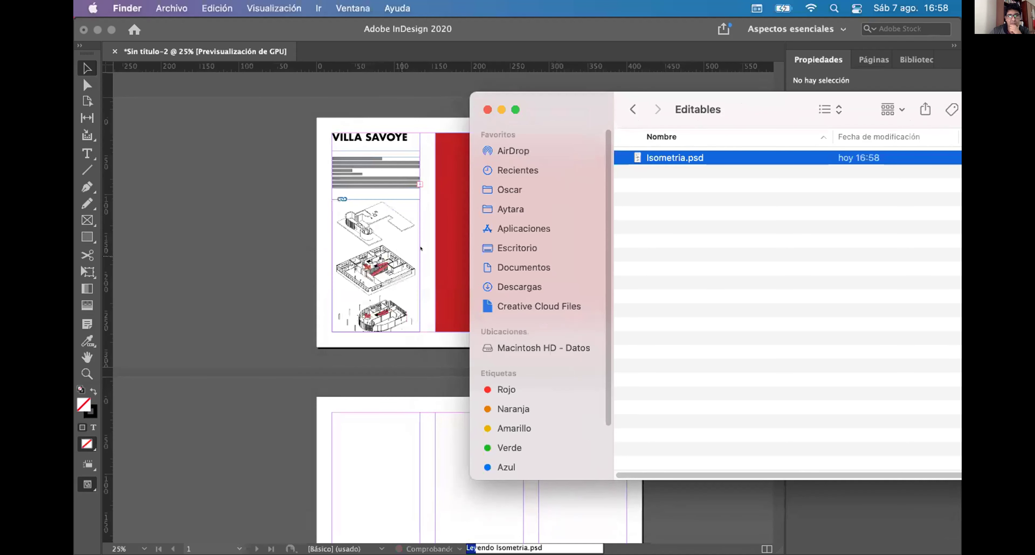
pyautogui.click(421, 248)
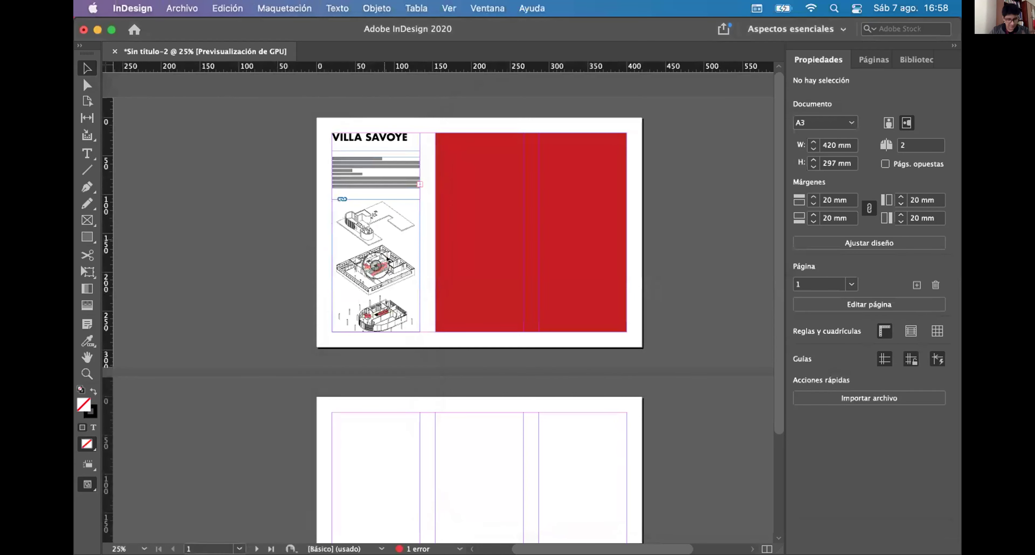
pyautogui.scroll(2, 388, 260)
pyautogui.scroll(-2, 376, 250)
pyautogui.scroll(1, 368, 270)
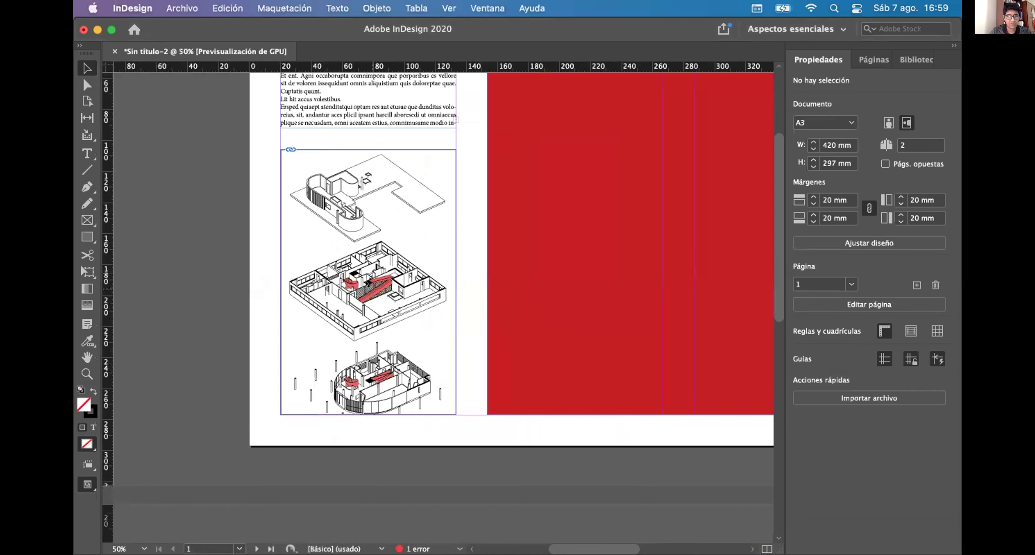
# Step: Scale the isometric drawing inside its frame to about 94 by 184 mm and centre it between the frame's sides
pyautogui.scroll(1, 397, 214)
pyautogui.scroll(-1, 396, 214)
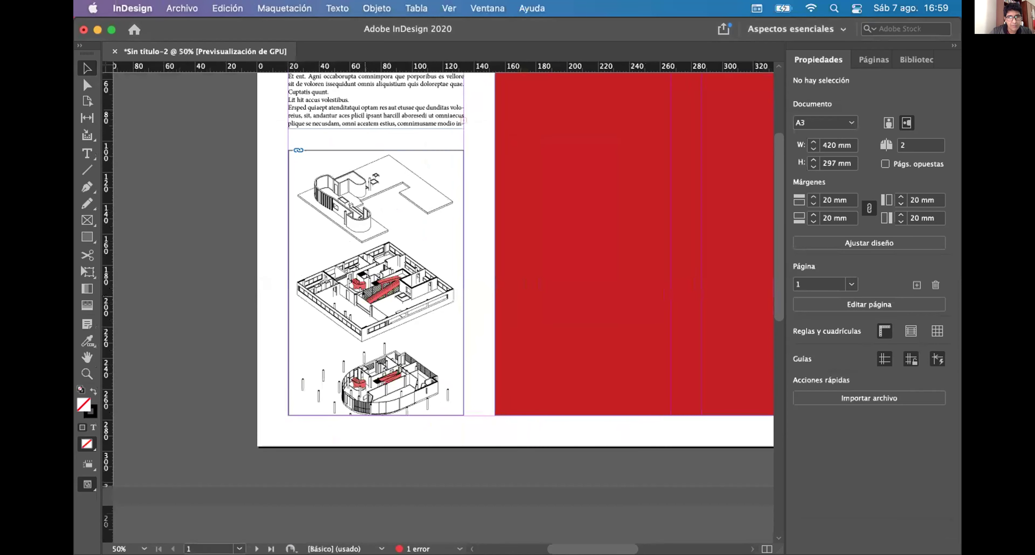
pyautogui.click(366, 283)
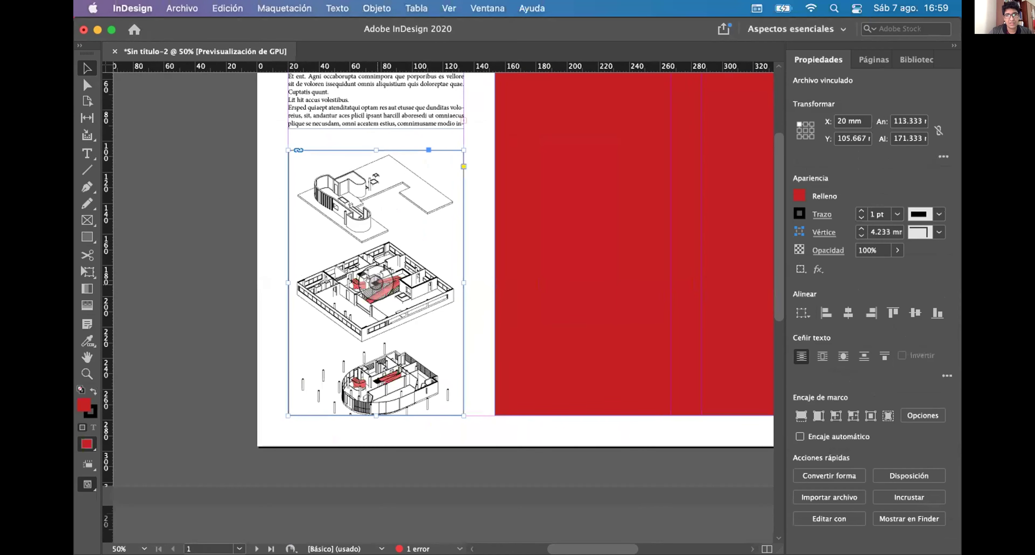
pyautogui.click(367, 281)
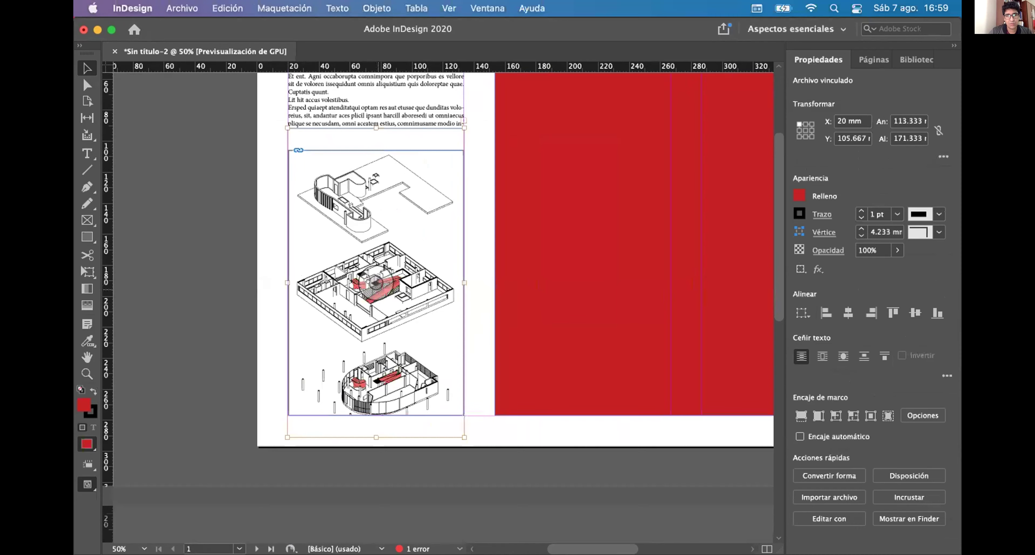
pyautogui.moveTo(402, 336); pyautogui.dragTo(421, 317)
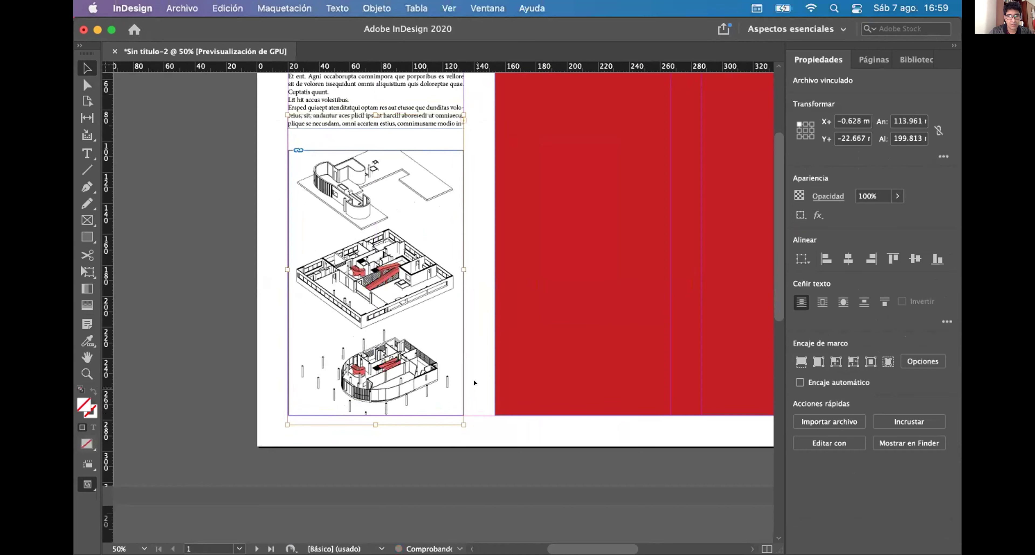
pyautogui.moveTo(455, 416); pyautogui.dragTo(412, 327)
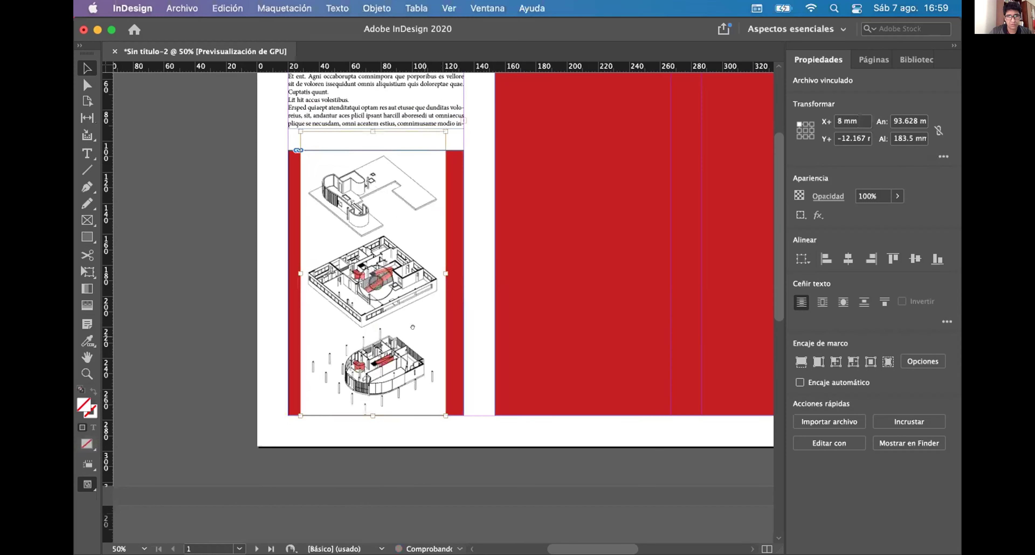
pyautogui.moveTo(429, 172); pyautogui.dragTo(434, 170)
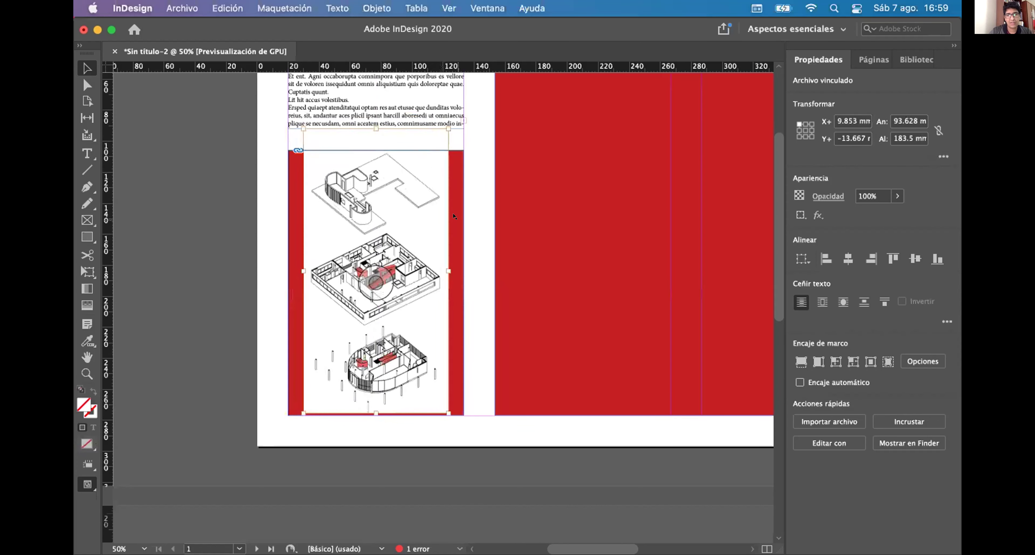
pyautogui.moveTo(420, 181); pyautogui.dragTo(420, 183)
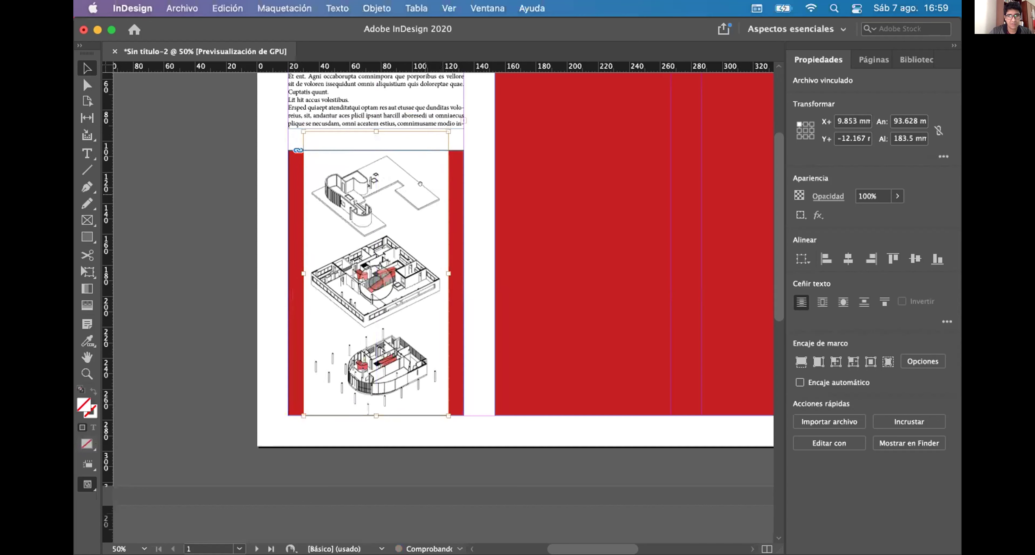
pyautogui.click(231, 215)
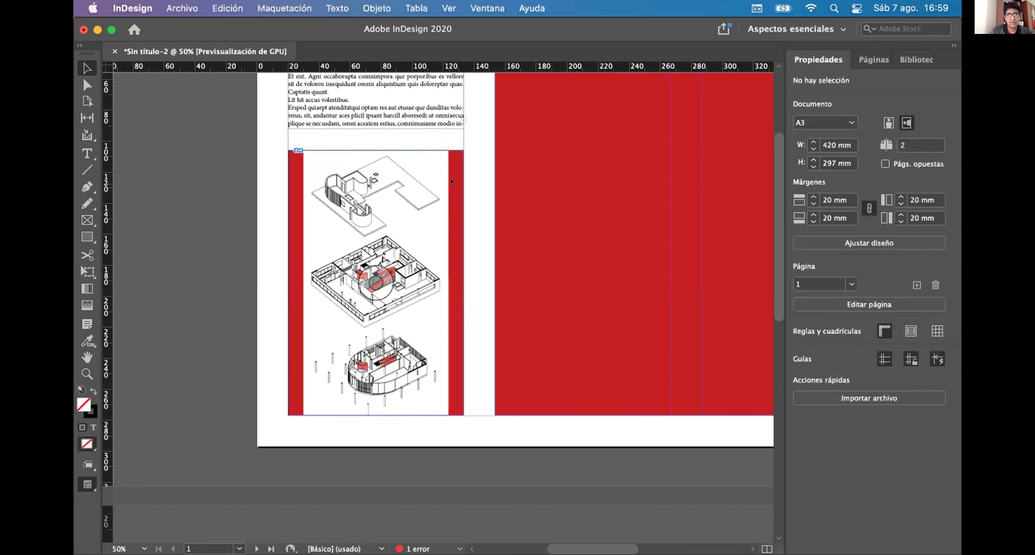
# Step: Set the fill of the isometric drawing's frame to [Ninguna] and deselect the frame
pyautogui.click(451, 183)
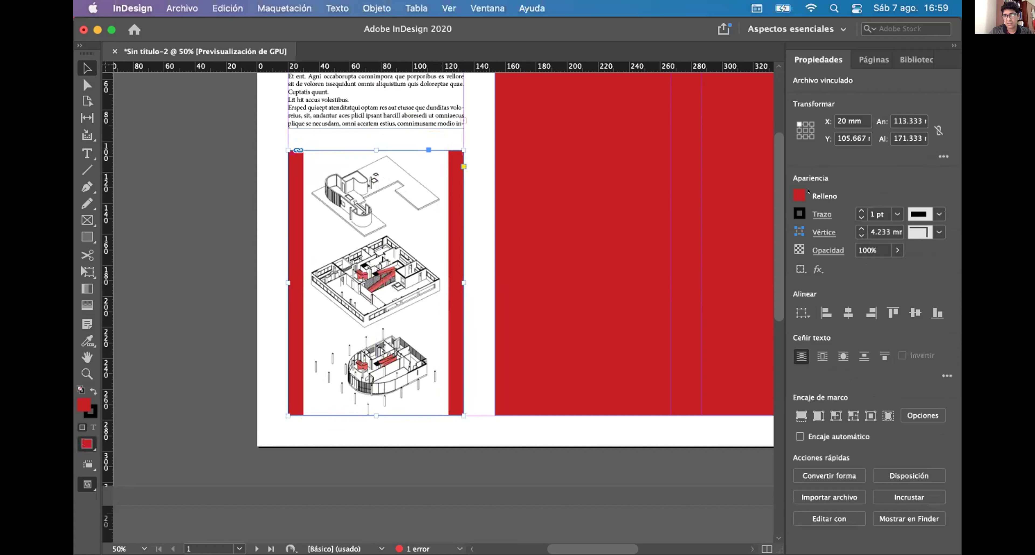
pyautogui.click(799, 192)
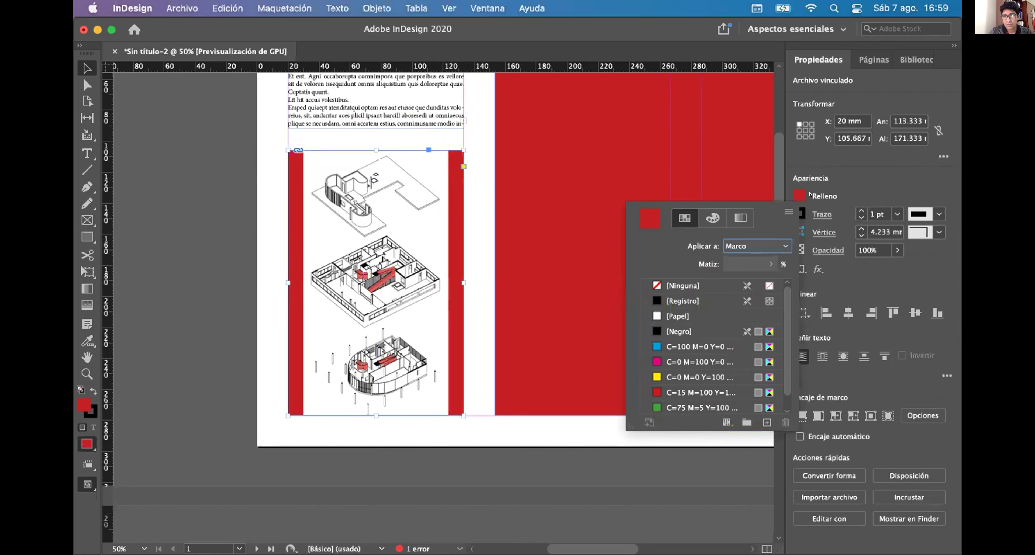
pyautogui.click(683, 286)
pyautogui.click(231, 235)
pyautogui.click(252, 415)
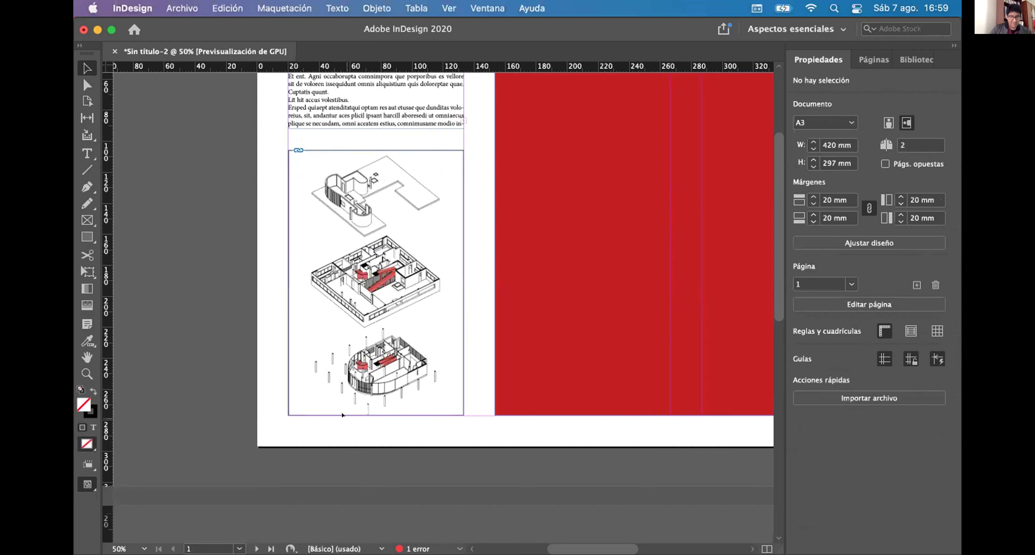
# Step: Review the whole sheet layout, with the title, text, isometric drawing and the large red rectangle
pyautogui.scroll(5, 366, 291)
pyautogui.scroll(-5, 387, 237)
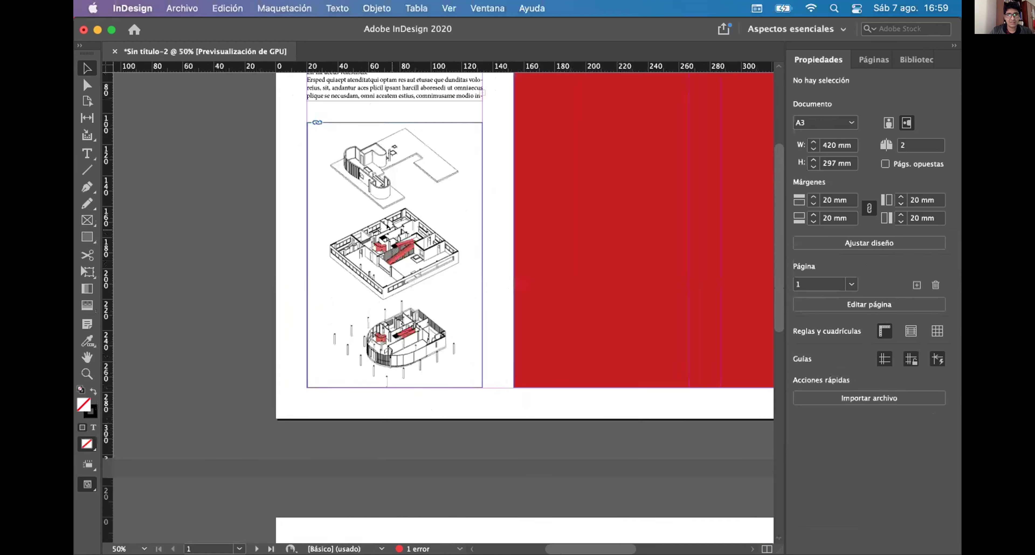
pyautogui.scroll(-2, 387, 227)
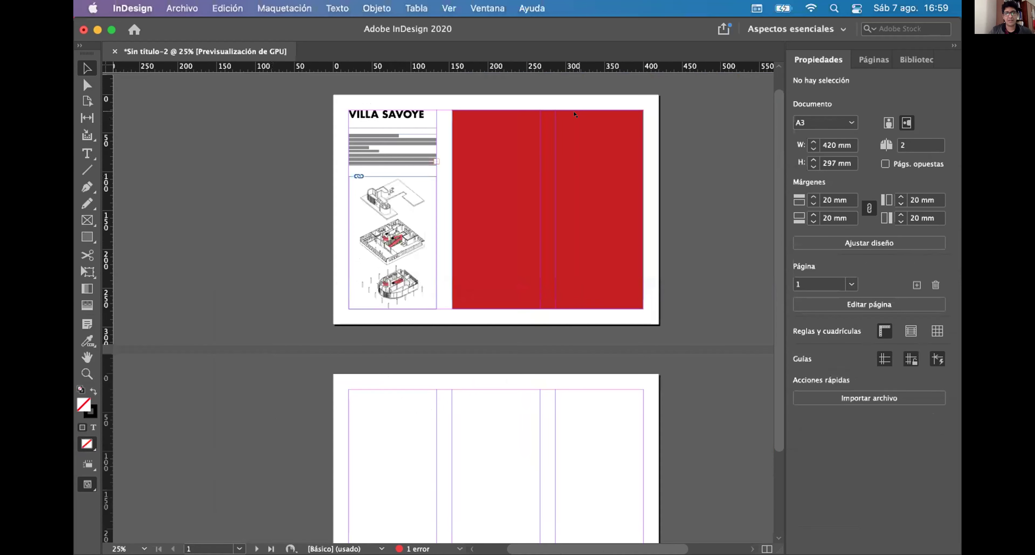
pyautogui.scroll(1, 497, 166)
pyautogui.scroll(-2, 332, 193)
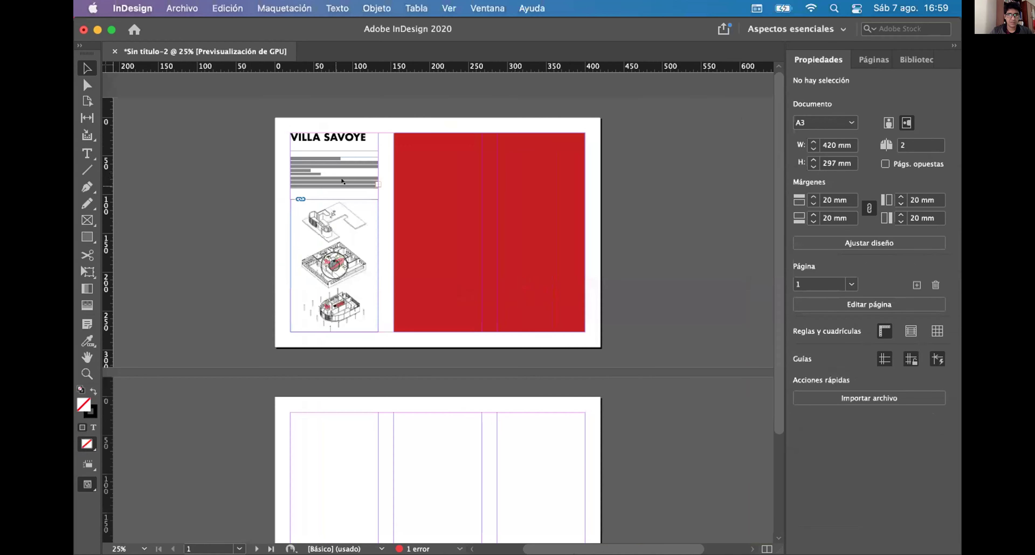
pyautogui.scroll(1, 346, 165)
pyautogui.scroll(-1, 363, 137)
pyautogui.scroll(1, 364, 138)
pyautogui.scroll(-1, 370, 161)
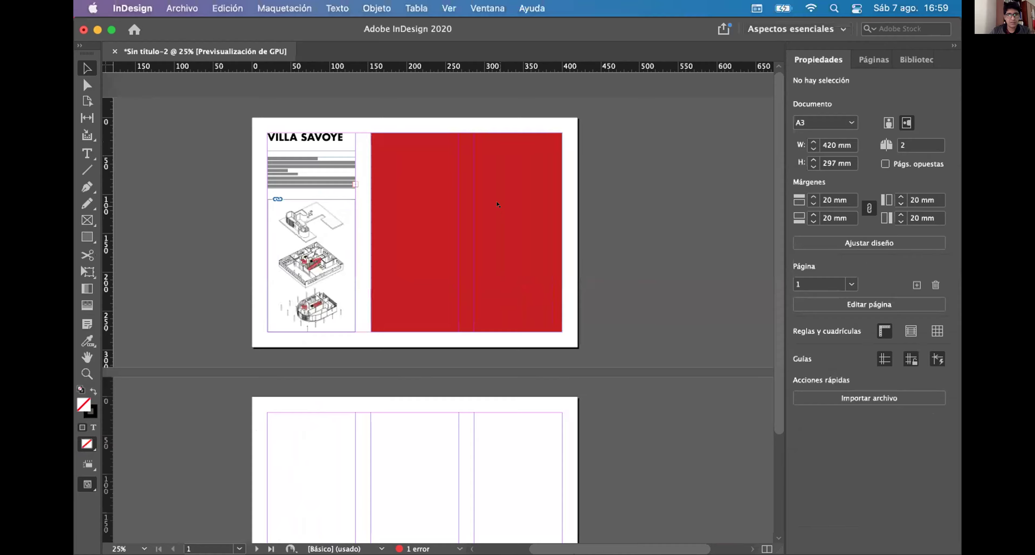
# Step: Switch to the villa savoye image search in Chrome and filter the results by size to Grandes
pyautogui.hotkey('ctrl', 'Up')
pyautogui.click(611, 253)
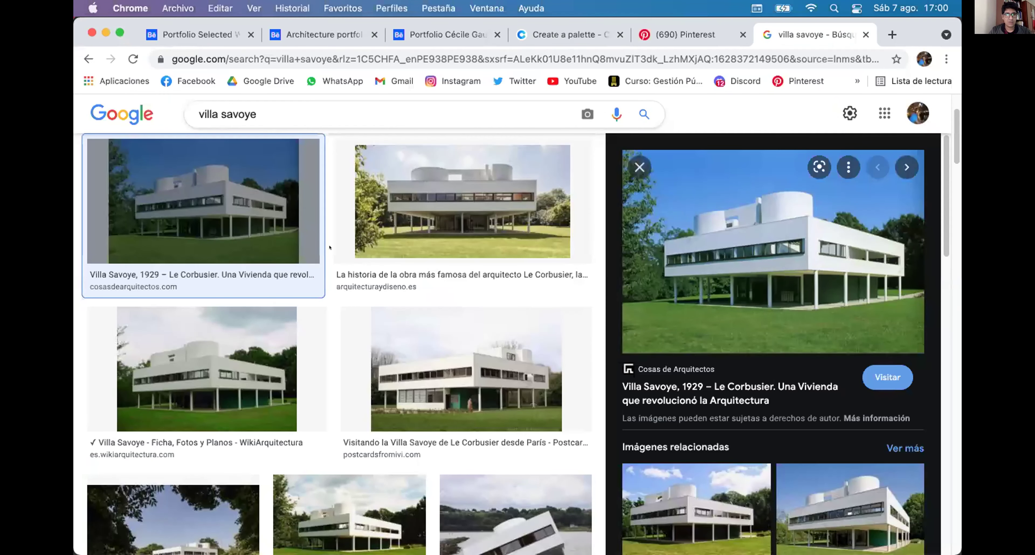
pyautogui.scroll(3, 246, 150)
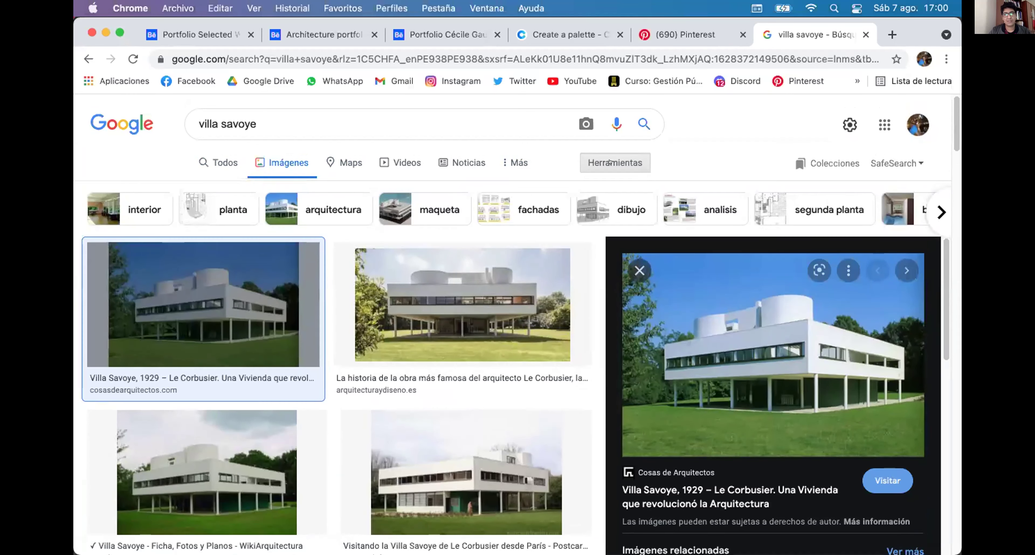
pyautogui.click(599, 162)
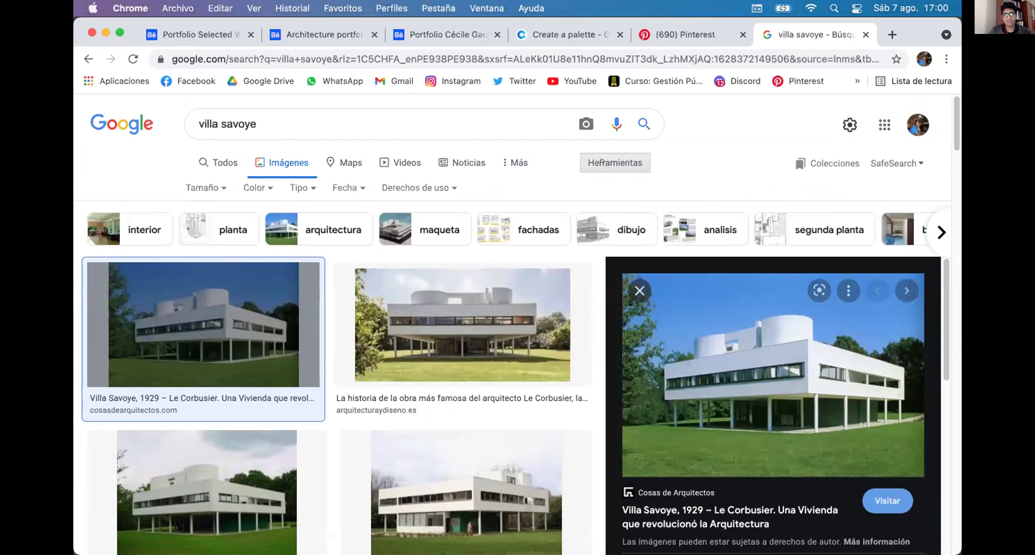
pyautogui.click(211, 186)
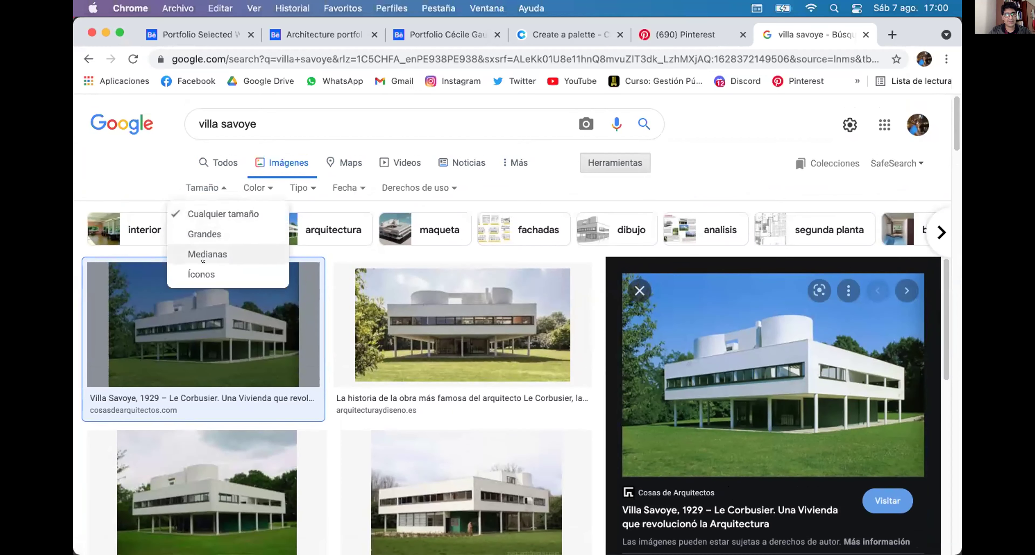
pyautogui.click(213, 229)
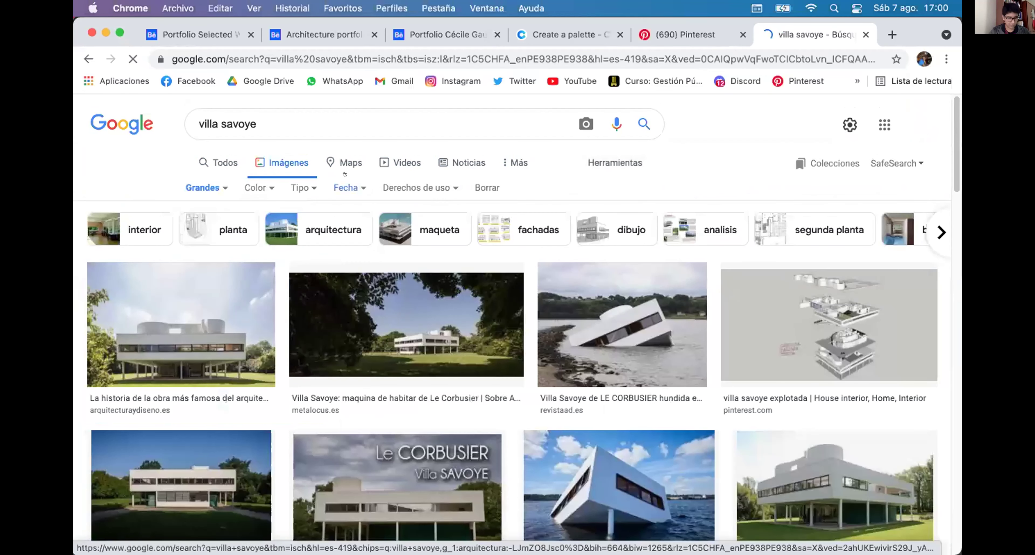
# Step: Open the front facade photo from arquitecturaydiseno.es and save it as a JPEG image in the Escritorio folder
pyautogui.scroll(-2, 261, 173)
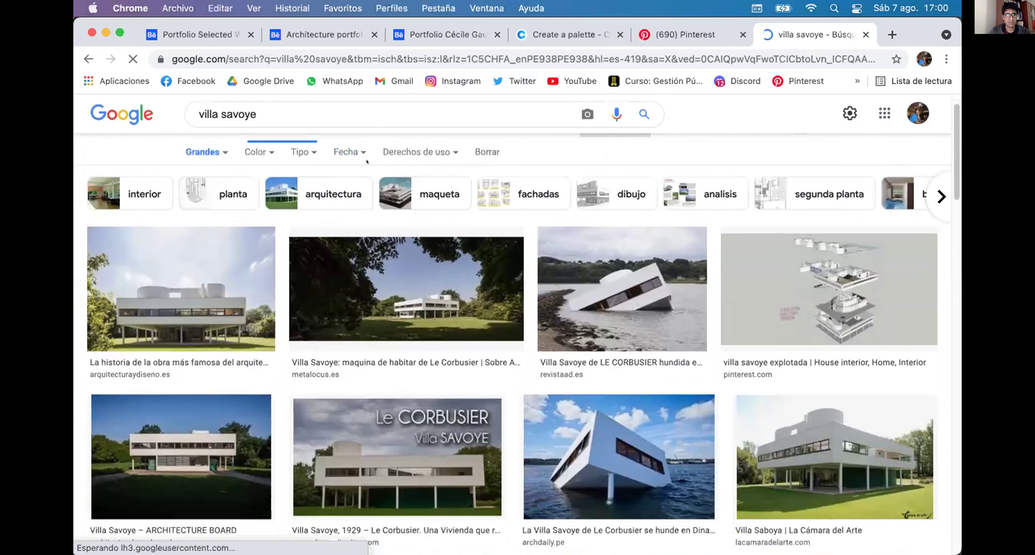
pyautogui.scroll(-5, 237, 209)
pyautogui.scroll(5, 230, 261)
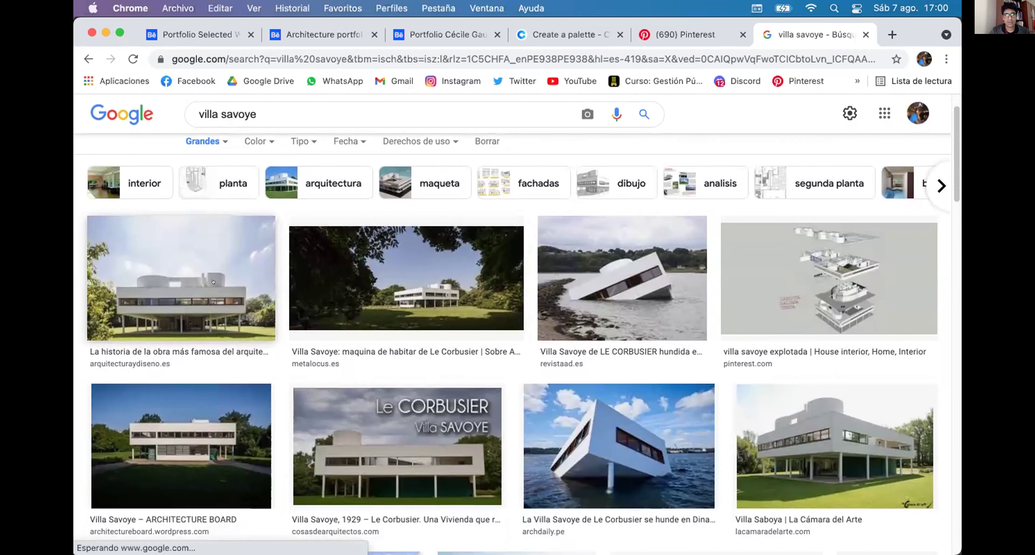
pyautogui.click(225, 282)
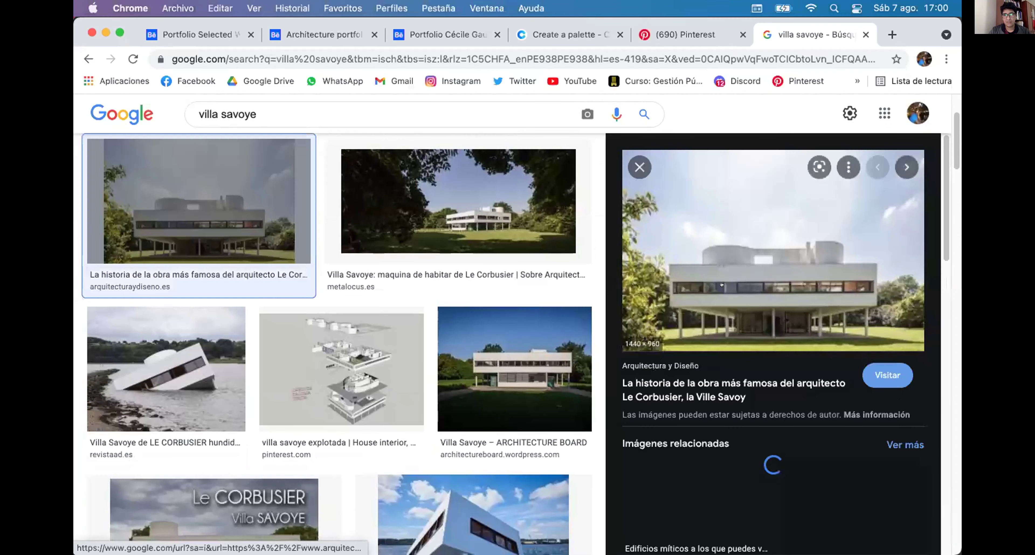
pyautogui.rightClick(685, 242)
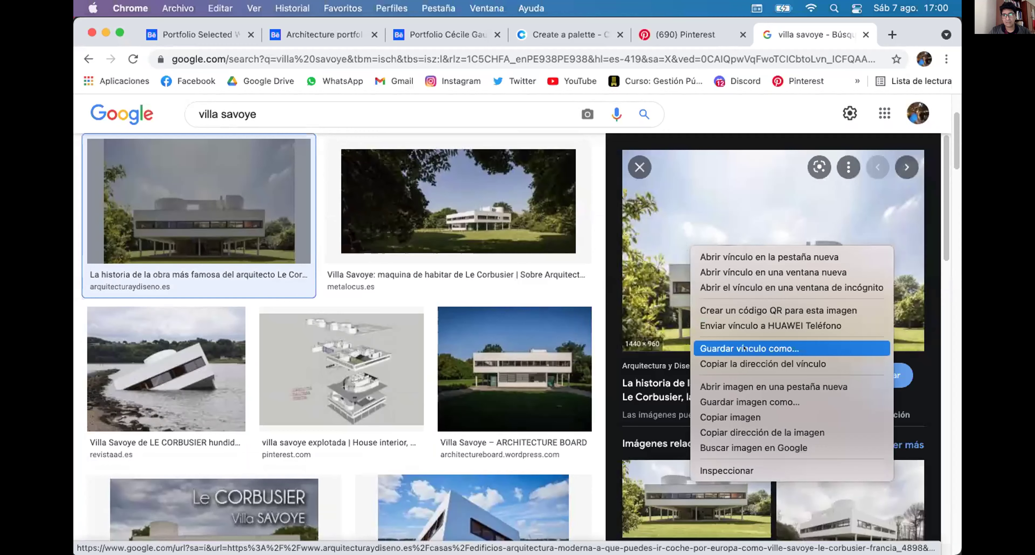
pyautogui.click(754, 398)
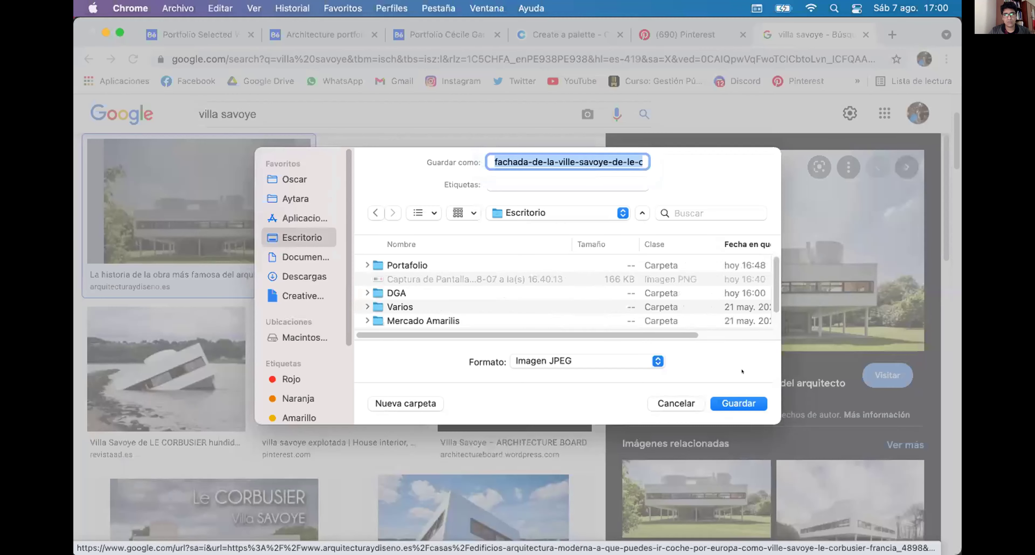
pyautogui.click(742, 403)
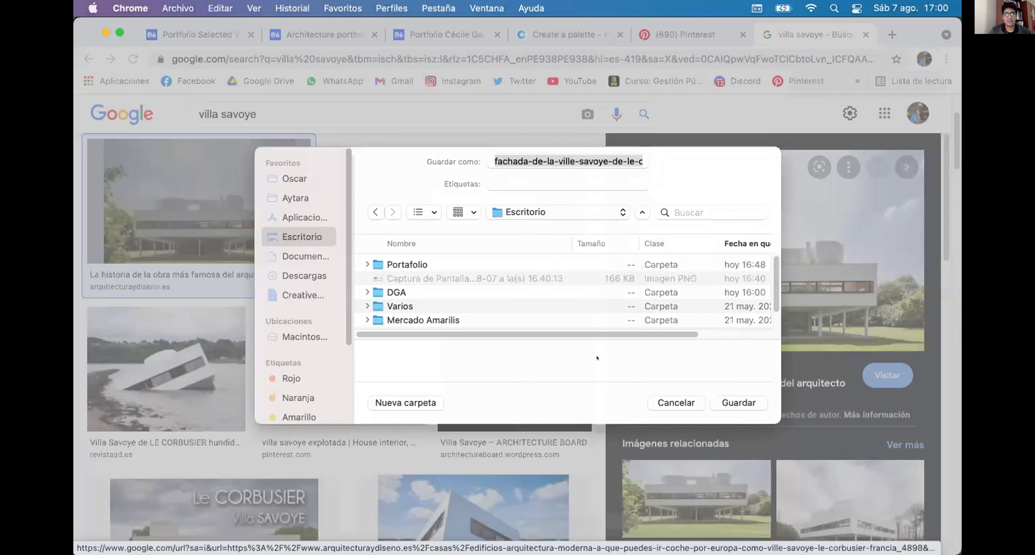
pyautogui.click(221, 535)
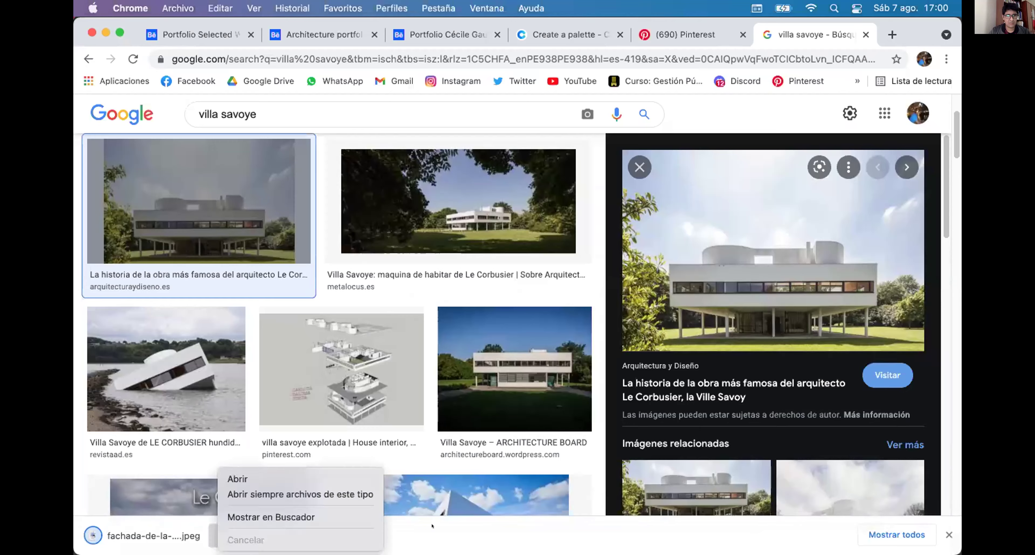
# Step: Switch to Photoshop and start a new document, then select the large red rectangle in InDesign to check its size
pyautogui.hotkey('ctrl', 'Up')
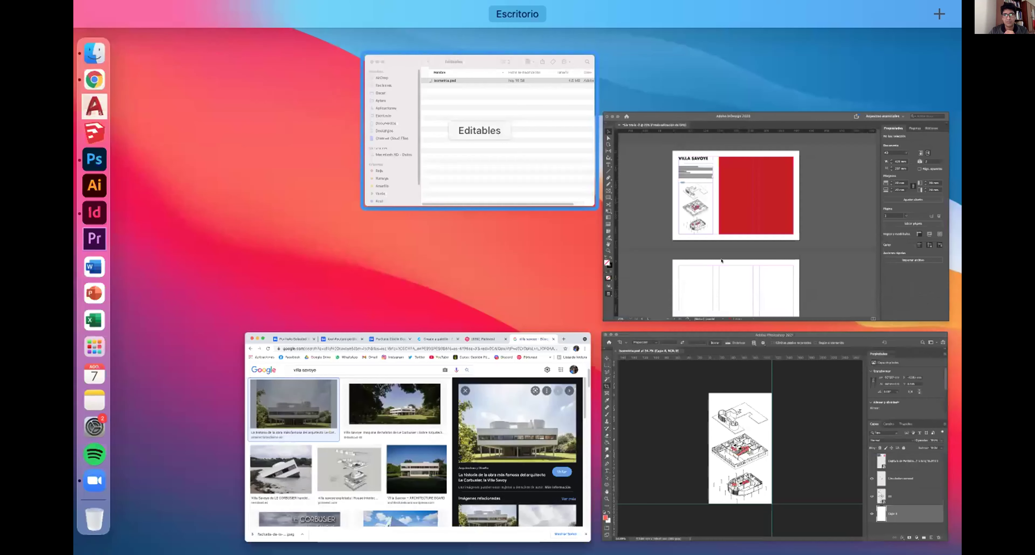
pyautogui.click(707, 384)
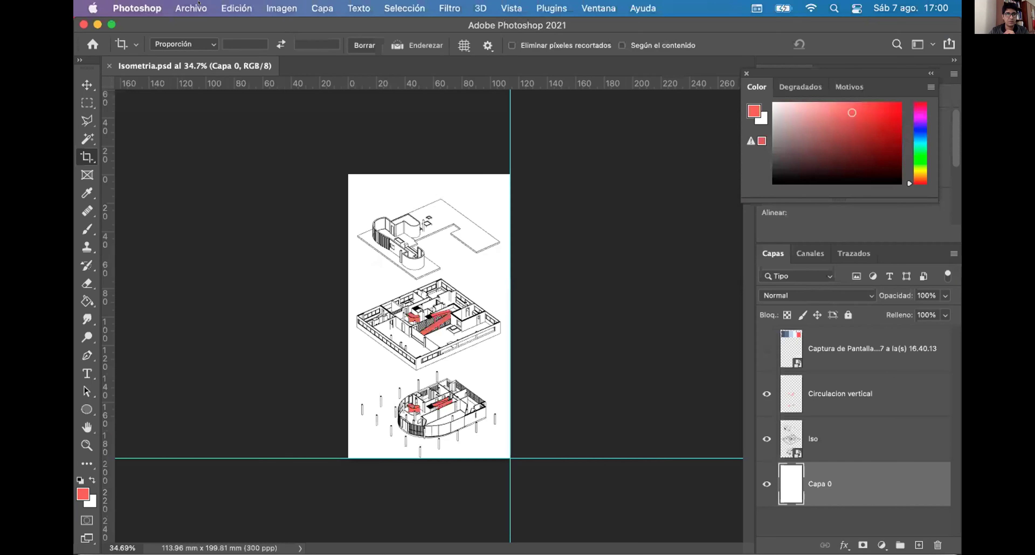
pyautogui.click(193, 7)
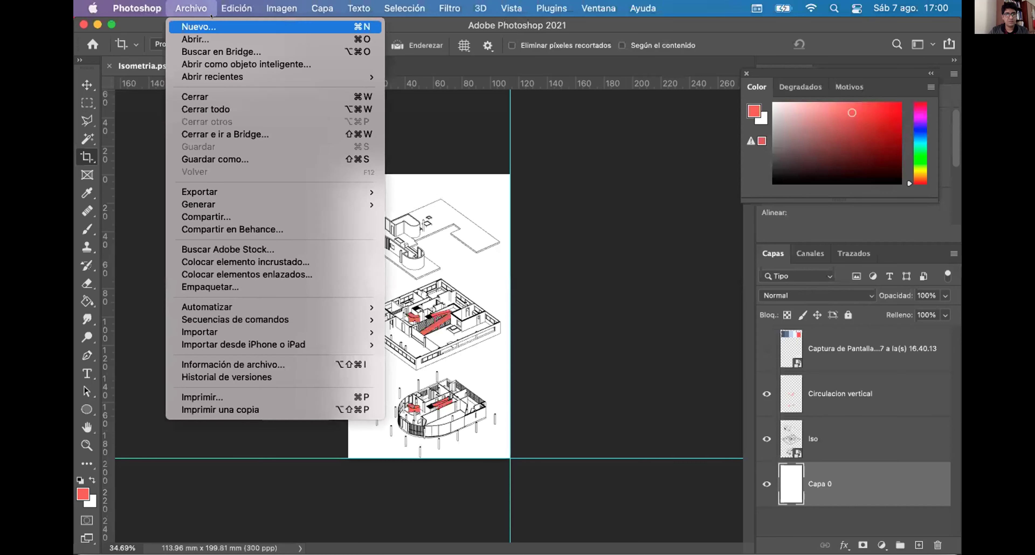
pyautogui.click(225, 27)
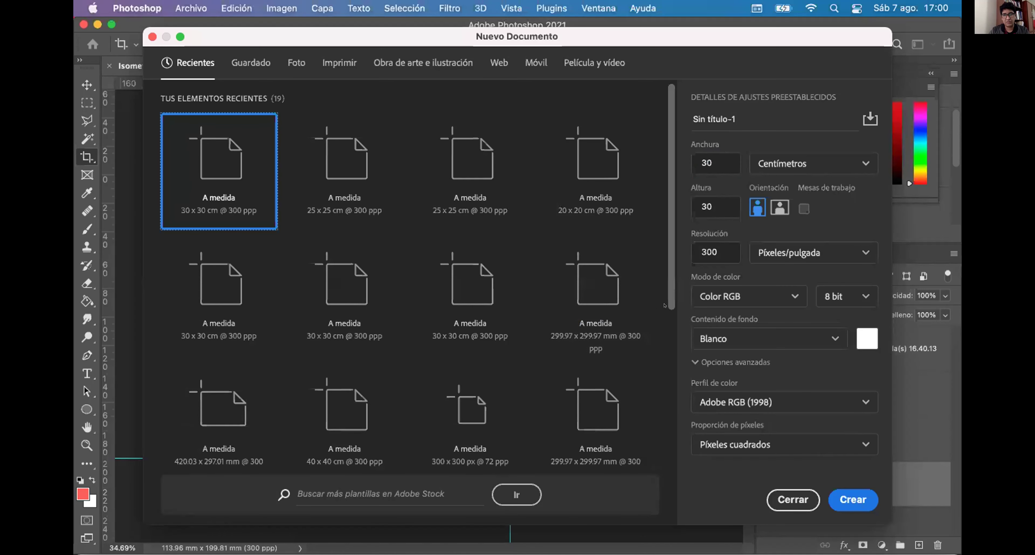
pyautogui.hotkey('ctrl', 'Up')
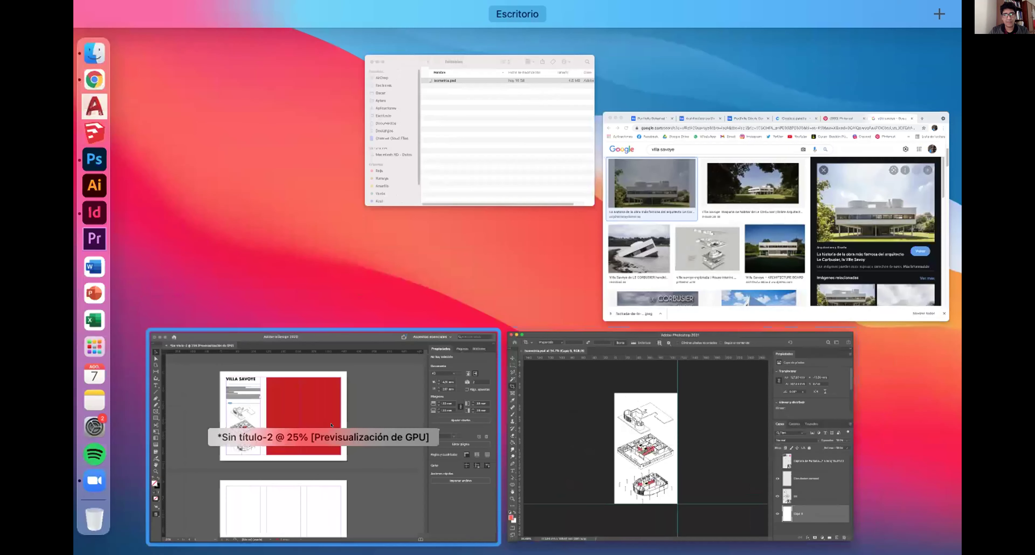
pyautogui.click(332, 425)
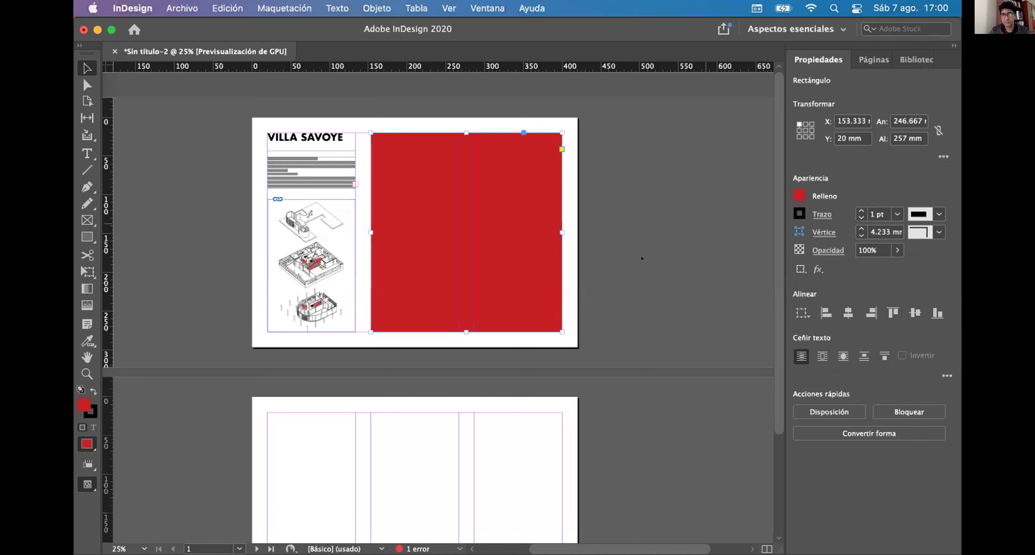
# Step: Switch to Photoshop and create a new document 246 mm wide and 257 mm high at 300 ppi
pyautogui.hotkey('ctrl', 'Up')
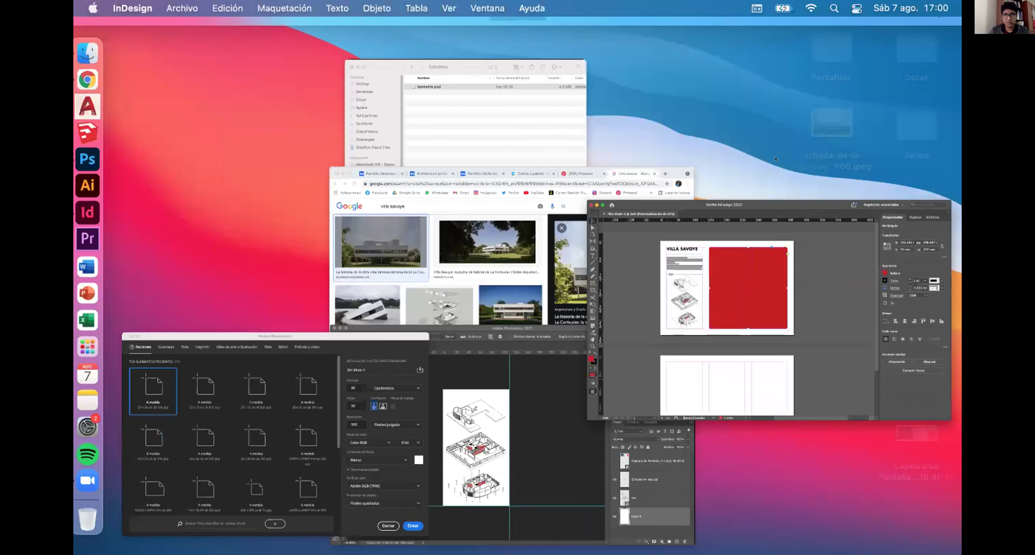
pyautogui.click(474, 402)
pyautogui.doubleClick(710, 206)
pyautogui.write('257')
pyautogui.doubleClick(710, 163)
pyautogui.write('246')
pyautogui.click(811, 162)
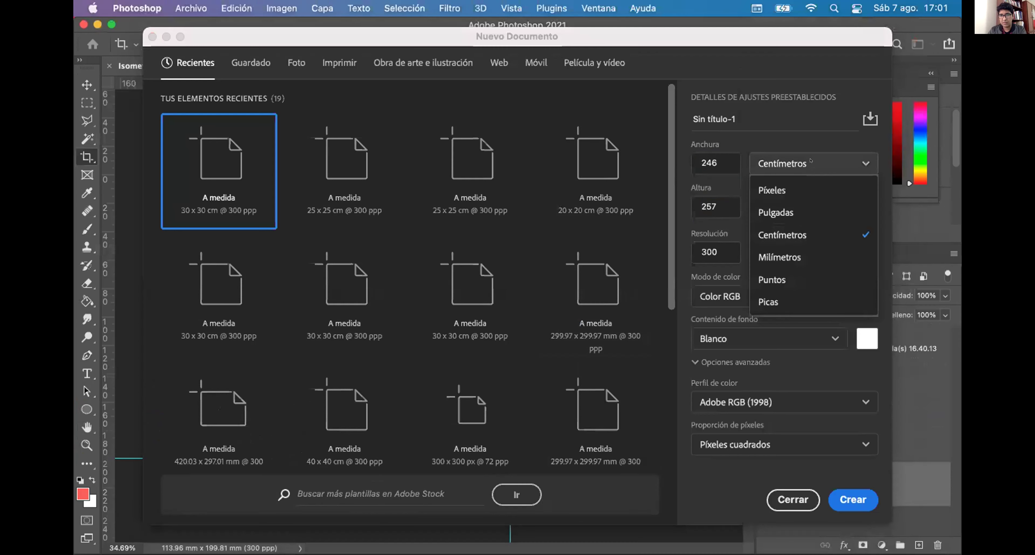
pyautogui.click(812, 257)
pyautogui.click(731, 203)
pyautogui.press('BackSpace')
pyautogui.click(730, 160)
pyautogui.click(729, 170)
pyautogui.press('BackSpace')
pyautogui.press('Tab')
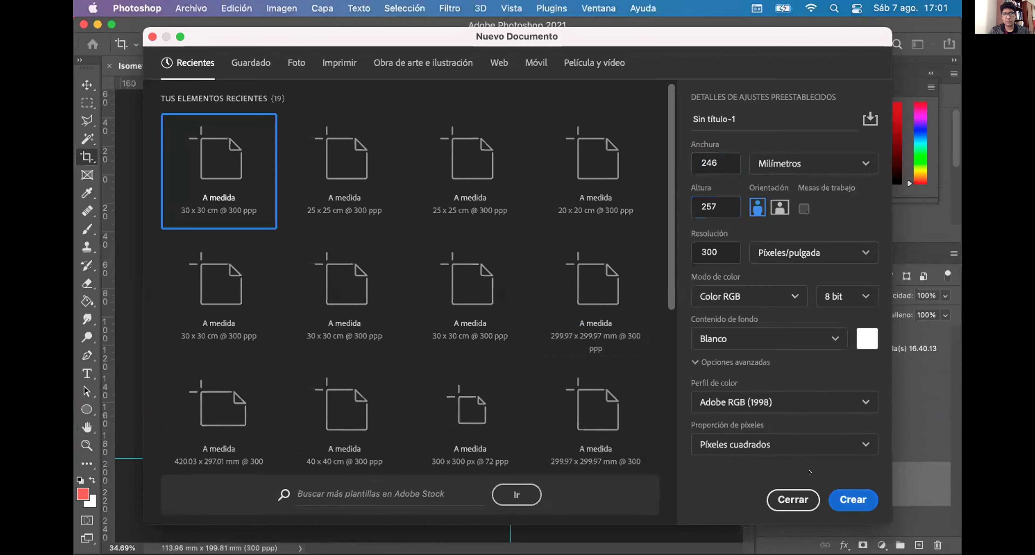
pyautogui.press('Return')
# Step: Place the facade photo from the Escritorio folder into the new document, enlarged beyond both sides and resting on the bottom edge
pyautogui.moveTo(92, 79)
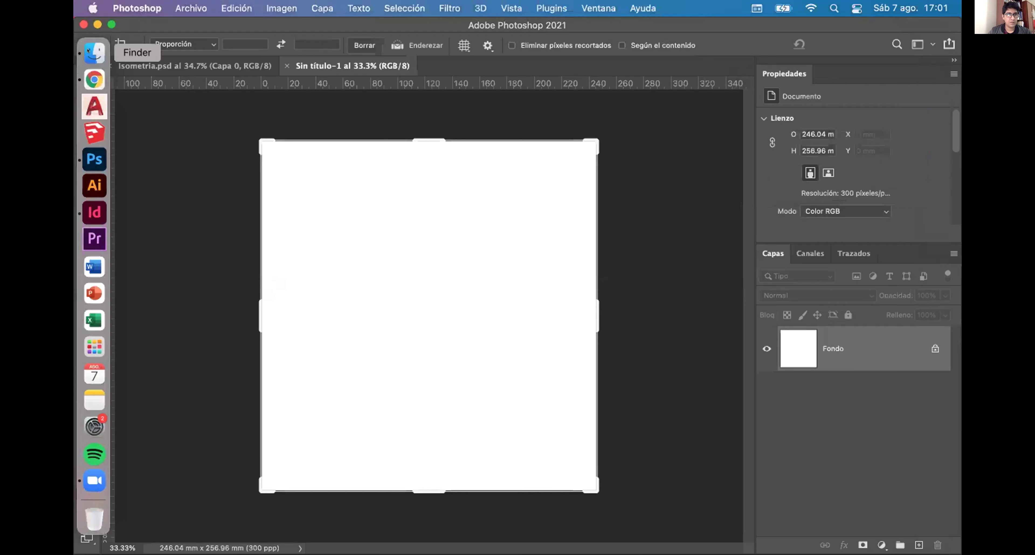
pyautogui.click(88, 50)
pyautogui.click(531, 248)
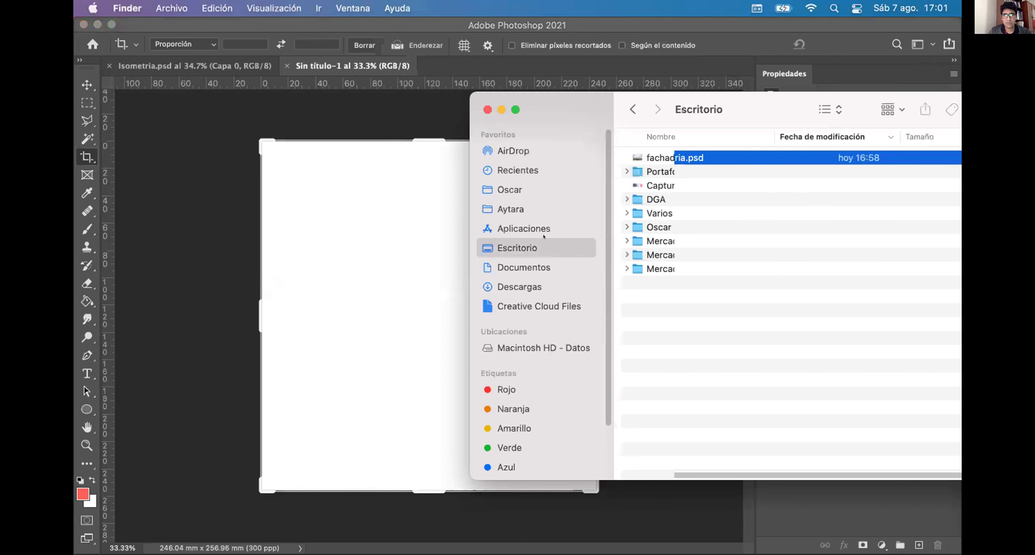
pyautogui.click(686, 153)
pyautogui.moveTo(696, 149); pyautogui.dragTo(510, 369)
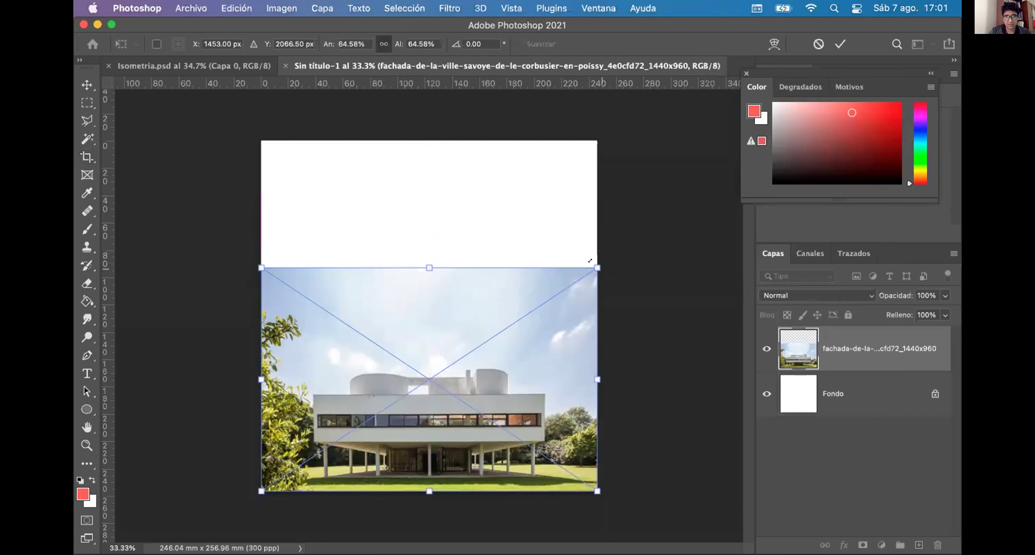
pyautogui.moveTo(590, 261); pyautogui.dragTo(625, 247)
pyautogui.moveTo(261, 248); pyautogui.dragTo(231, 237)
pyautogui.click(87, 156)
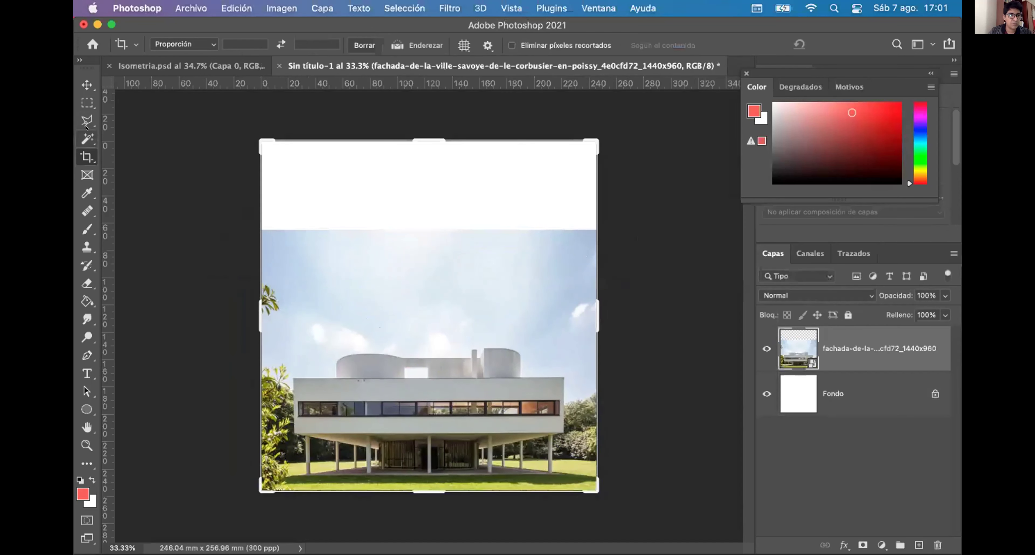
# Step: Select the sky of the facade photo with the Quick Selection tool, leaving out the building and trees
pyautogui.click(87, 139)
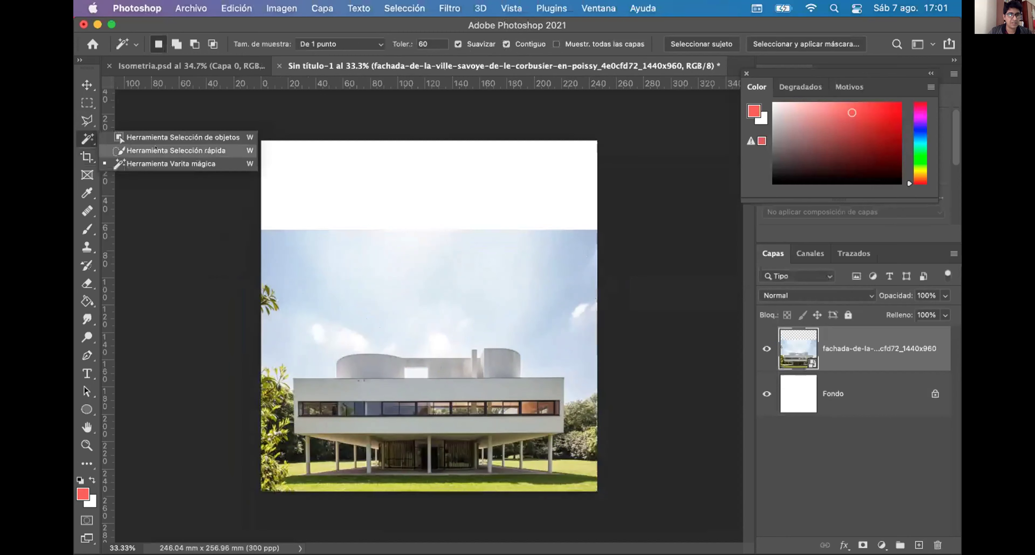
pyautogui.click(177, 153)
pyautogui.moveTo(290, 239)
pyautogui.mouseDown()
pyautogui.moveTo(289, 282)
pyautogui.moveTo(322, 289)
pyautogui.moveTo(288, 327)
pyautogui.moveTo(420, 280)
pyautogui.moveTo(509, 291)
pyautogui.mouseUp()
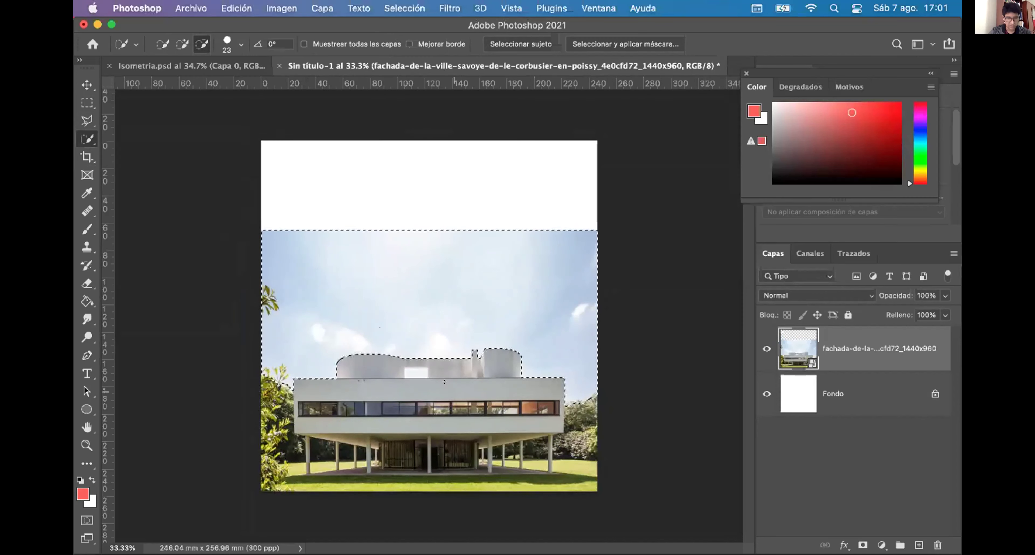
# Step: Add the white rectangular opening in the rooftop wall to the sky selection with the Polygonal Lasso
pyautogui.scroll(8, 427, 381)
pyautogui.scroll(6, 388, 358)
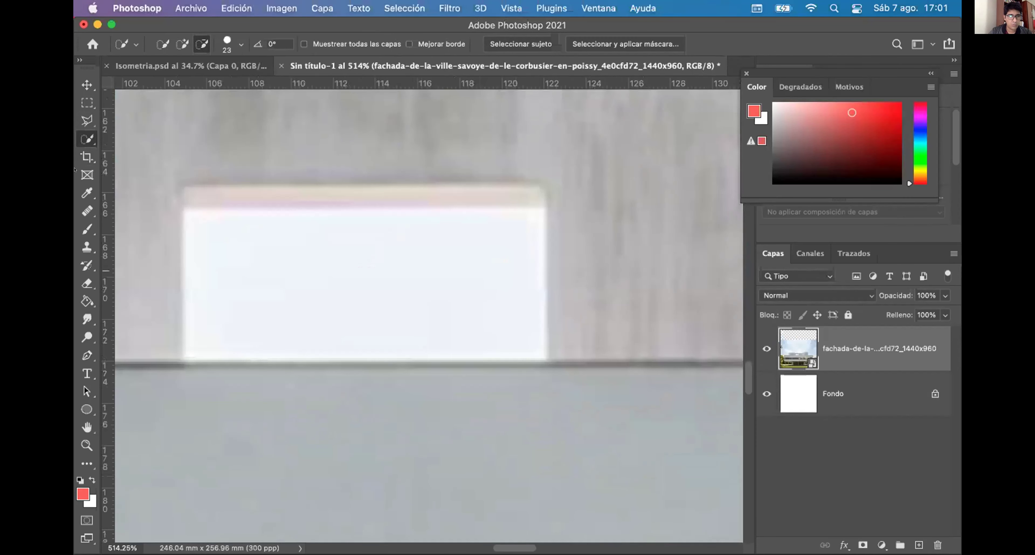
pyautogui.click(87, 120)
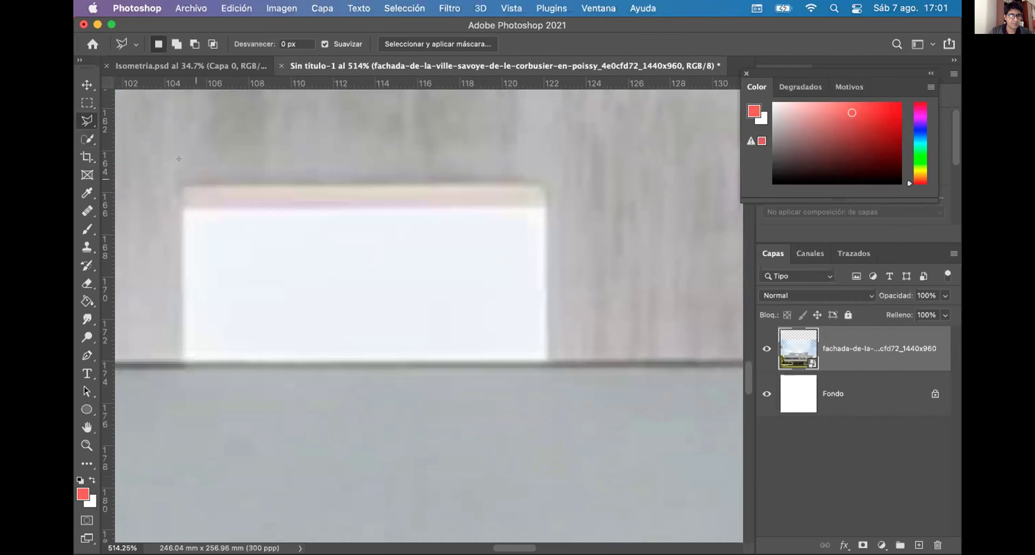
pyautogui.press('shift')
pyautogui.click(177, 204)
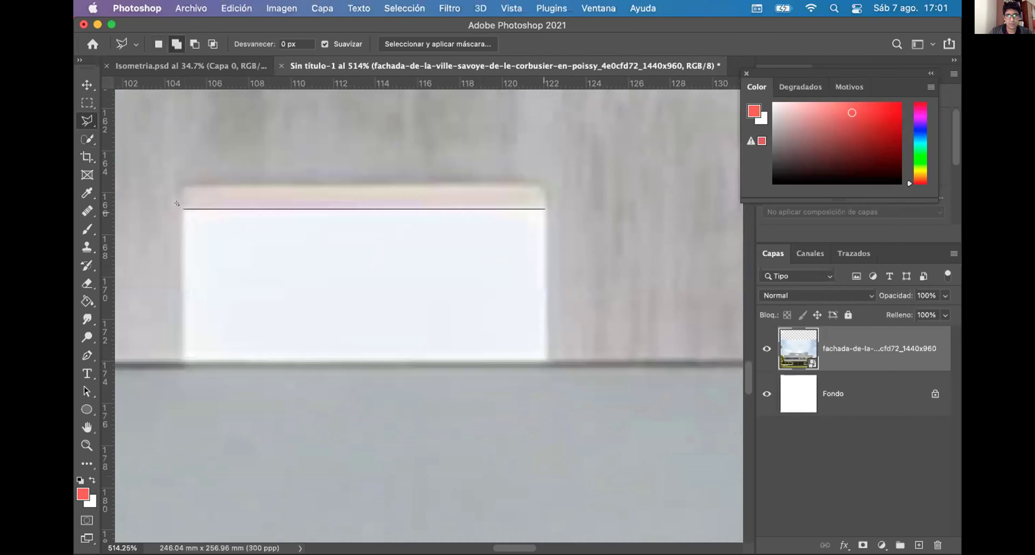
pyautogui.click(547, 361)
pyautogui.click(183, 360)
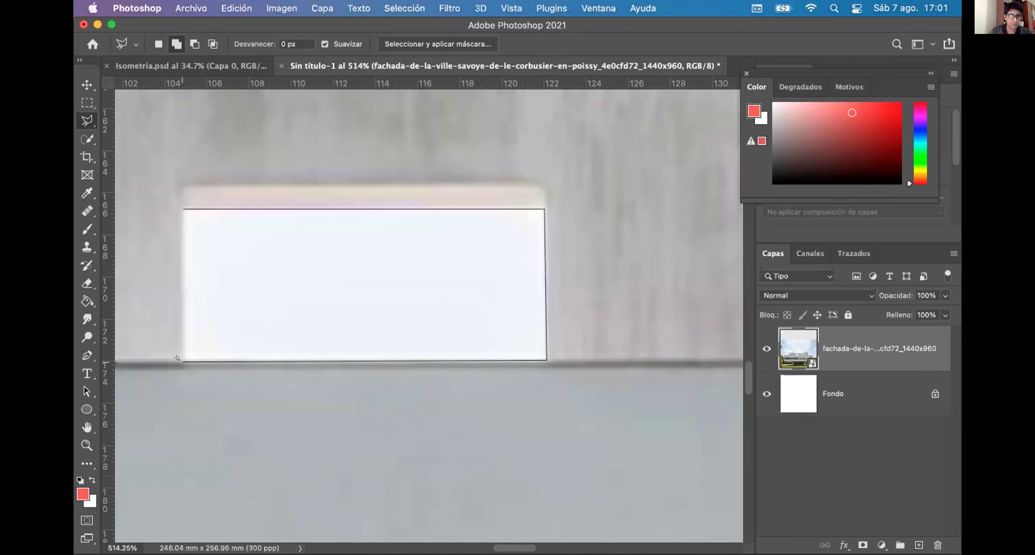
pyautogui.click(177, 204)
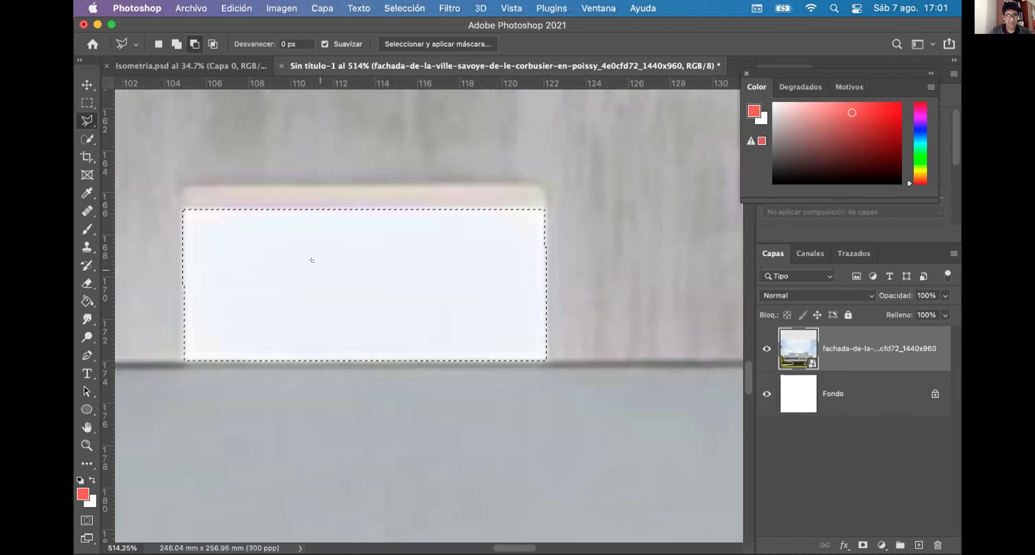
# Step: Add a layer mask to the facade layer from the selection and invert it to hide the sky
pyautogui.scroll(-10, 311, 261)
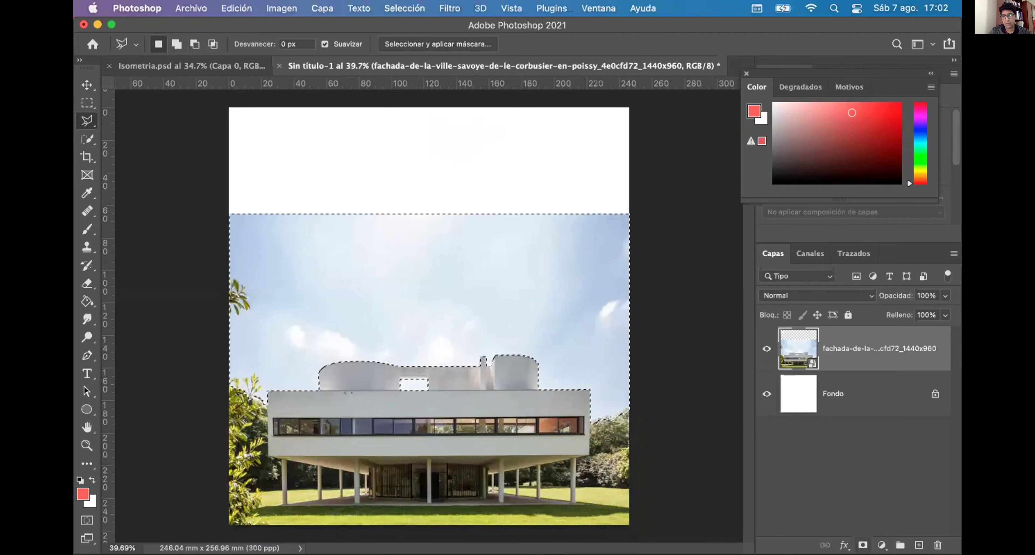
pyautogui.click(863, 545)
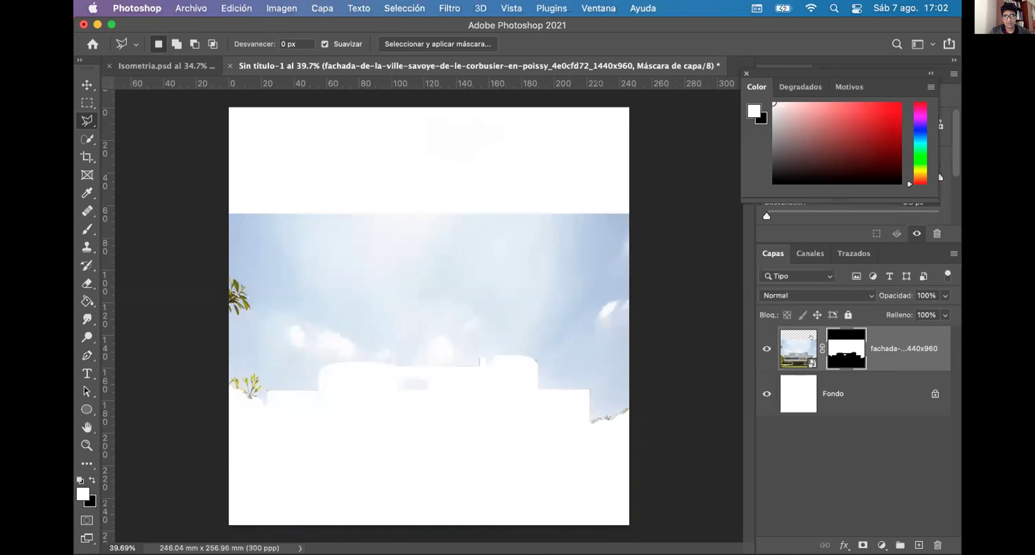
pyautogui.press('super+i')
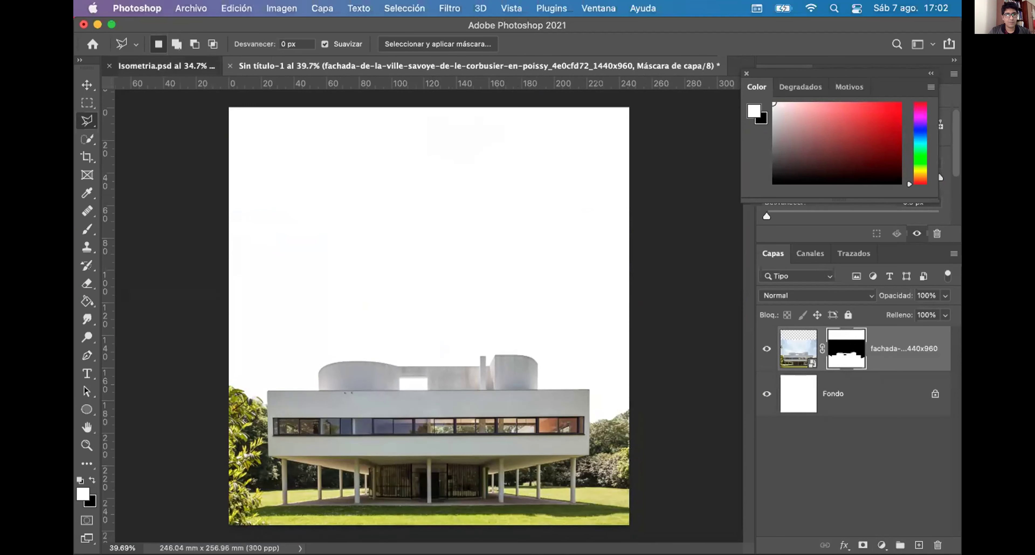
# Step: Show the colour palette screenshot layer in Isometria.psd, duplicate it into the Sin título-1 document and return to that document
pyautogui.click(166, 65)
pyautogui.click(767, 339)
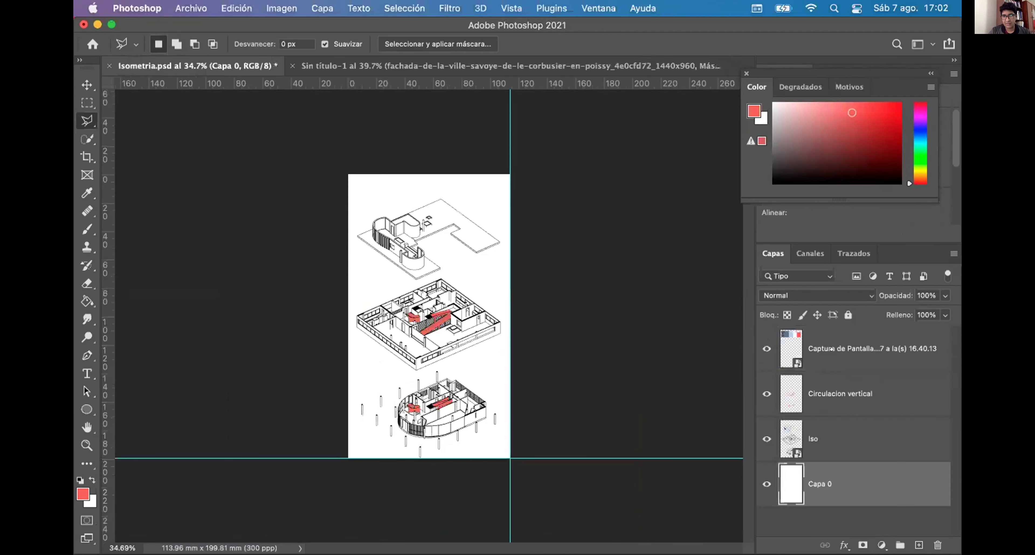
pyautogui.rightClick(777, 349)
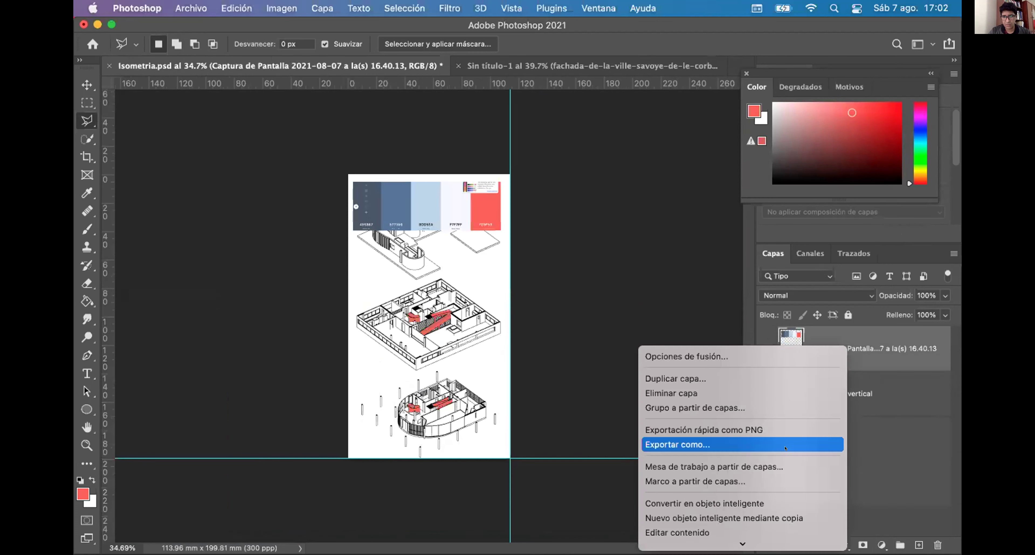
pyautogui.click(700, 379)
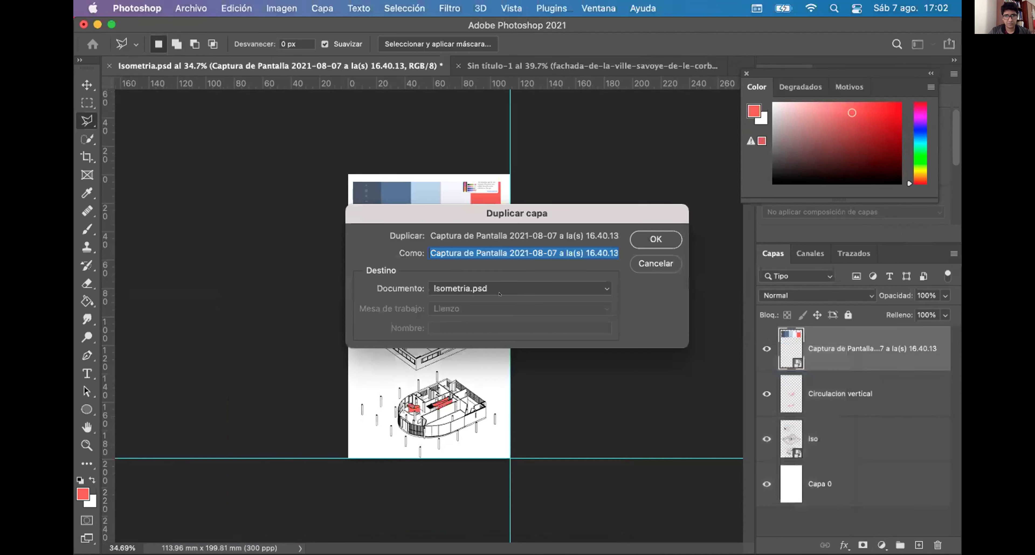
pyautogui.click(464, 294)
pyautogui.click(470, 300)
pyautogui.press('Return')
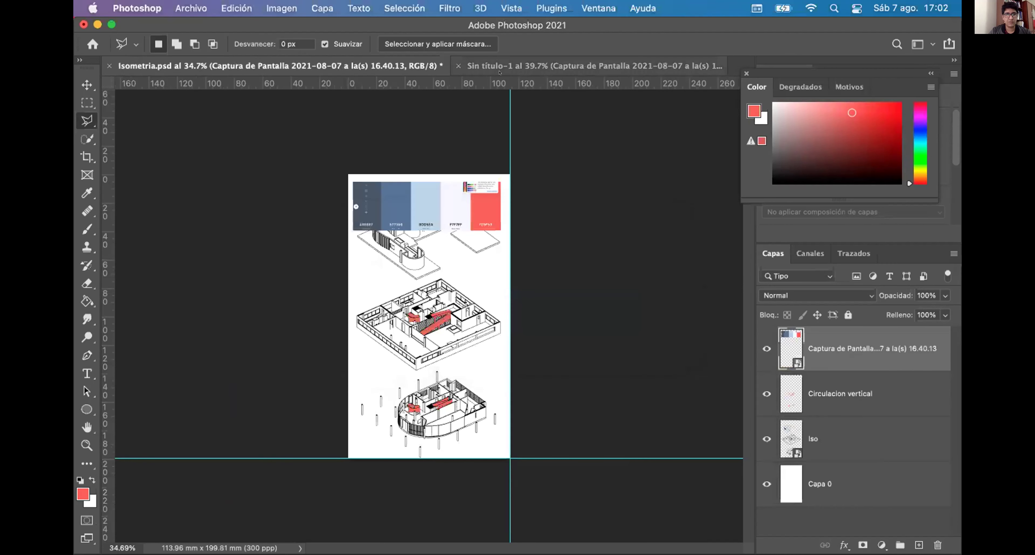
pyautogui.click(523, 65)
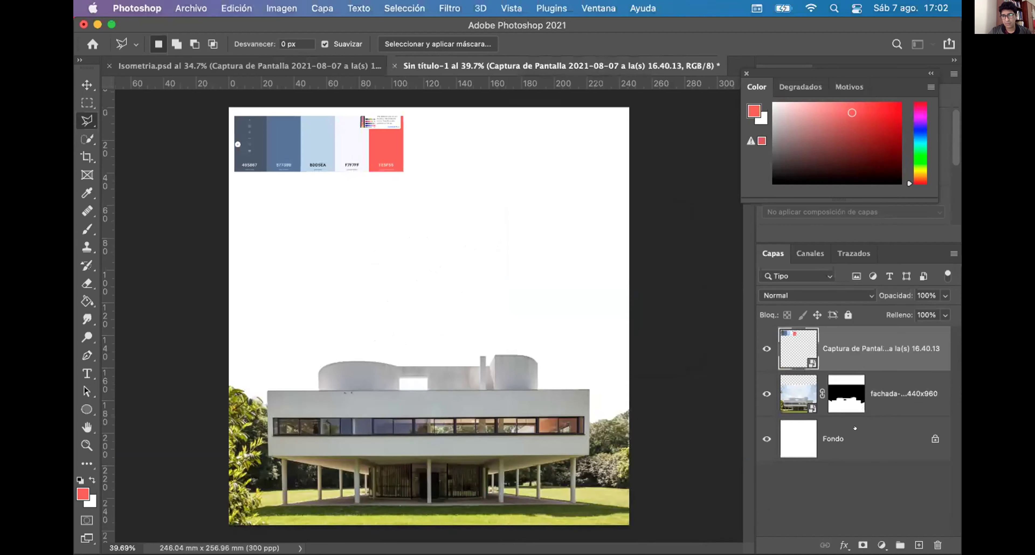
# Step: Create a new layer directly above Fondo and name it CIELO
pyautogui.click(845, 437)
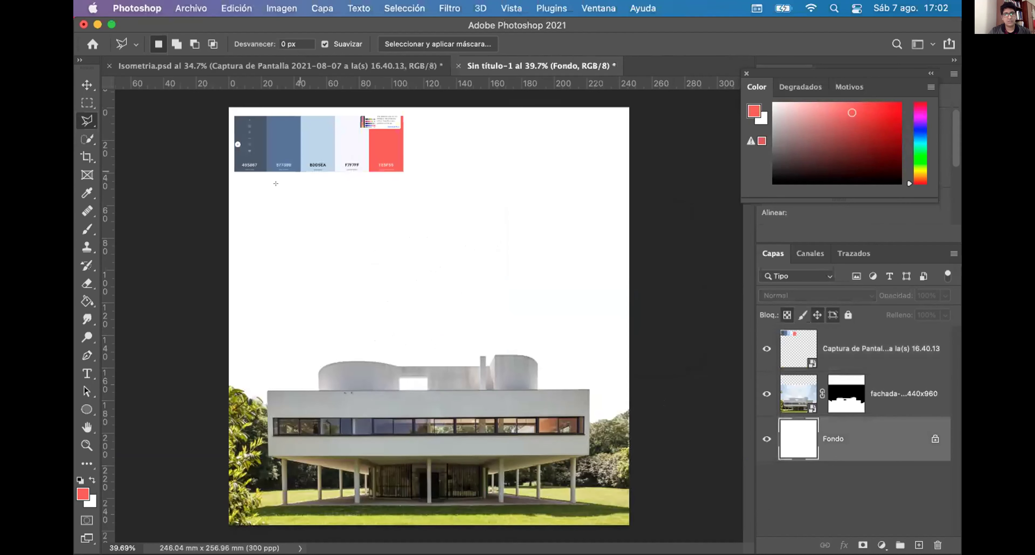
pyautogui.click(87, 302)
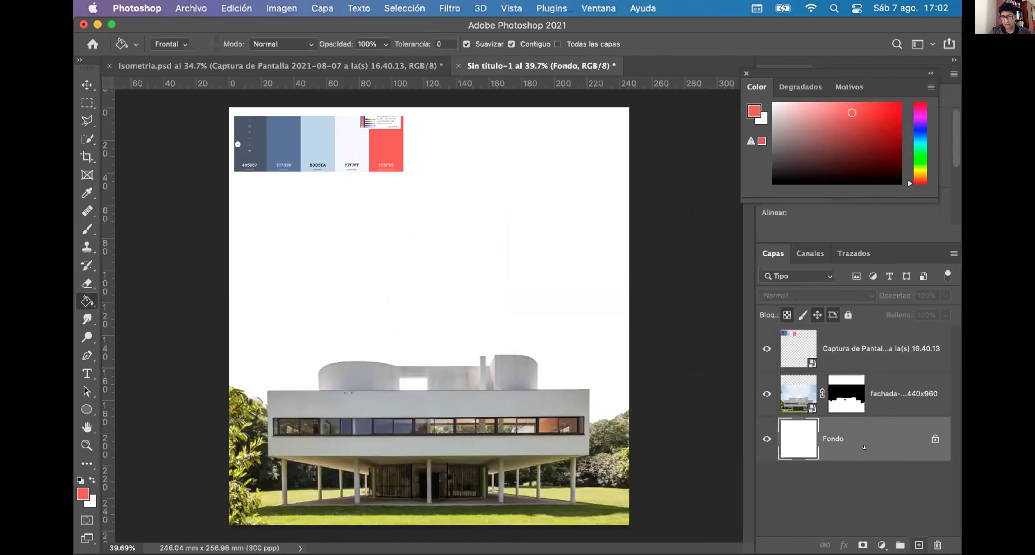
pyautogui.click(919, 545)
pyautogui.doubleClick(834, 437)
pyautogui.write('CIELO')
pyautogui.click(831, 428)
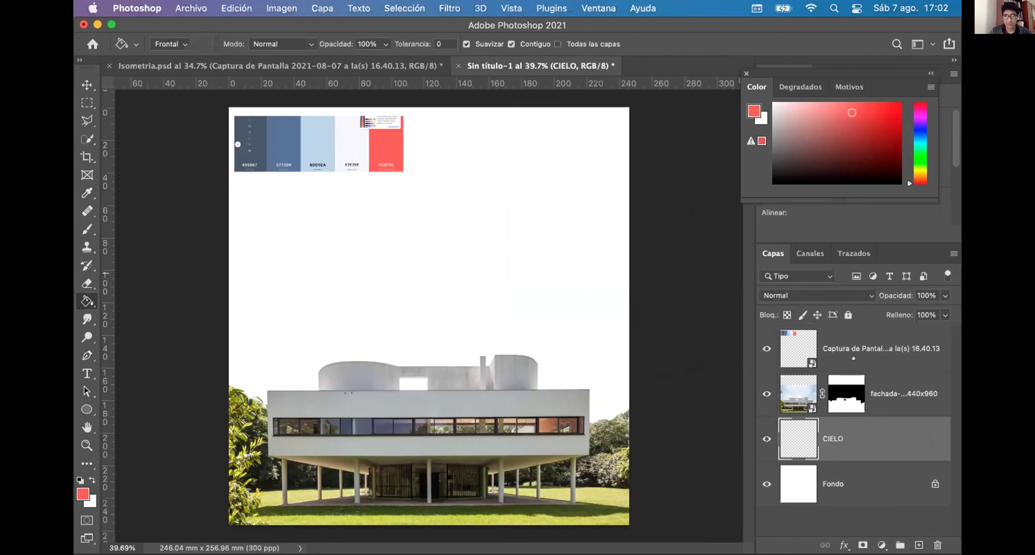
# Step: Sample the light blue swatch from the palette layer and fill the CIELO layer with it using the Paint Bucket
pyautogui.hotkey('alt', ']')
pyautogui.hotkey('alt', ']')
pyautogui.keyDown('alt'); pyautogui.click(310, 138); pyautogui.keyUp('alt')
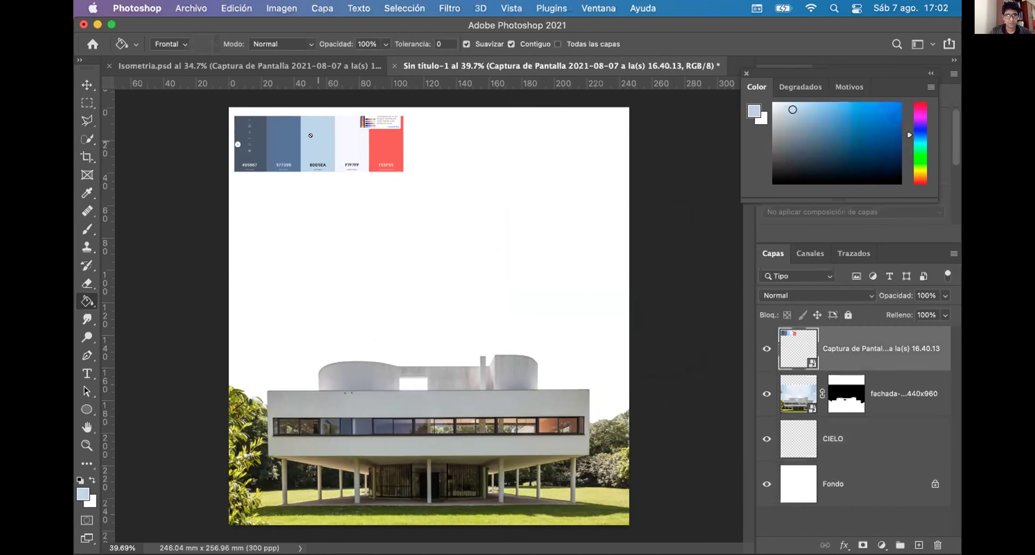
pyautogui.keyDown('alt'); pyautogui.click(309, 138); pyautogui.keyUp('alt')
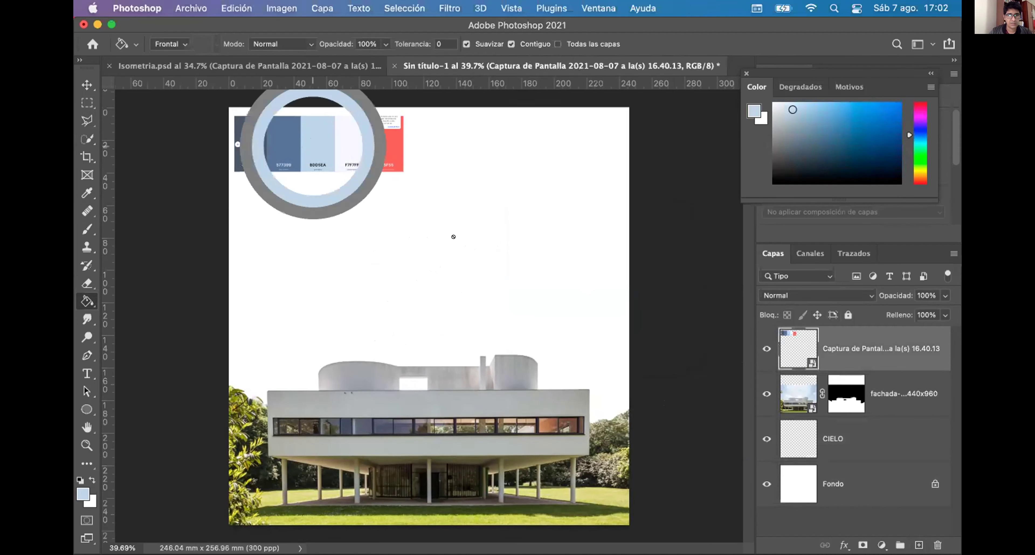
pyautogui.hotkey('alt', '[')
pyautogui.hotkey('alt', '[')
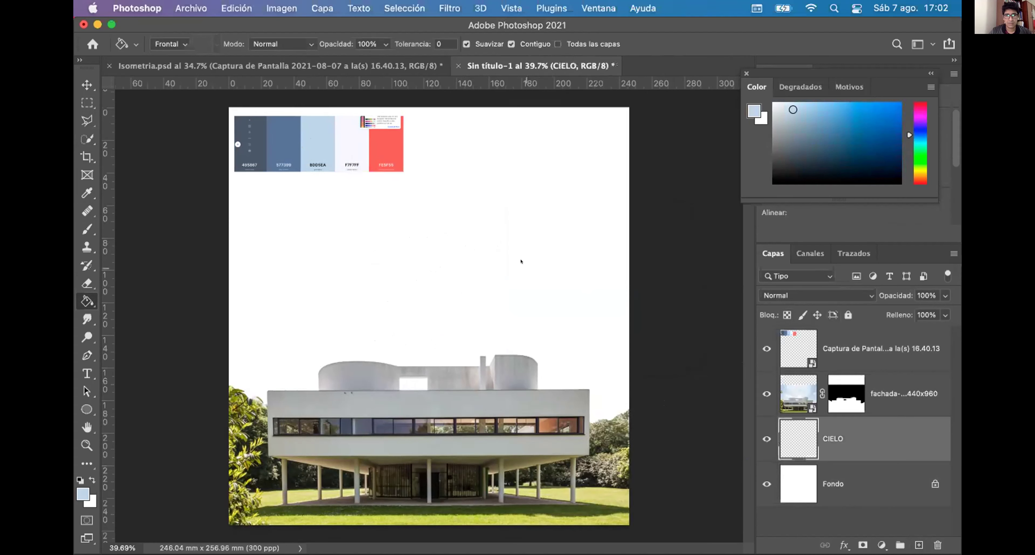
pyautogui.click(534, 395)
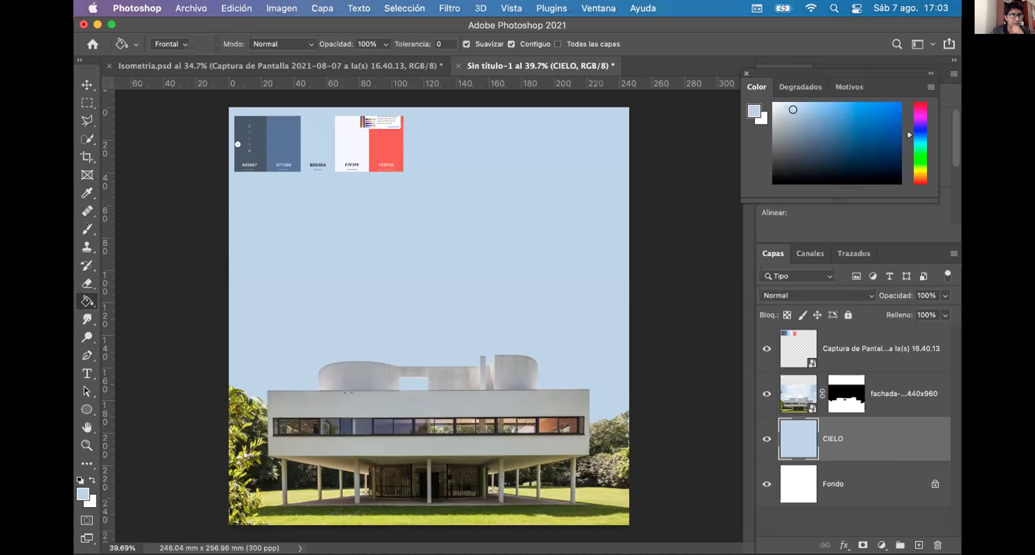
# Step: Activate the Brush tool and choose the Clouds1593 brush from the Clouds-by-Mila set
pyautogui.click(86, 229)
pyautogui.click(134, 45)
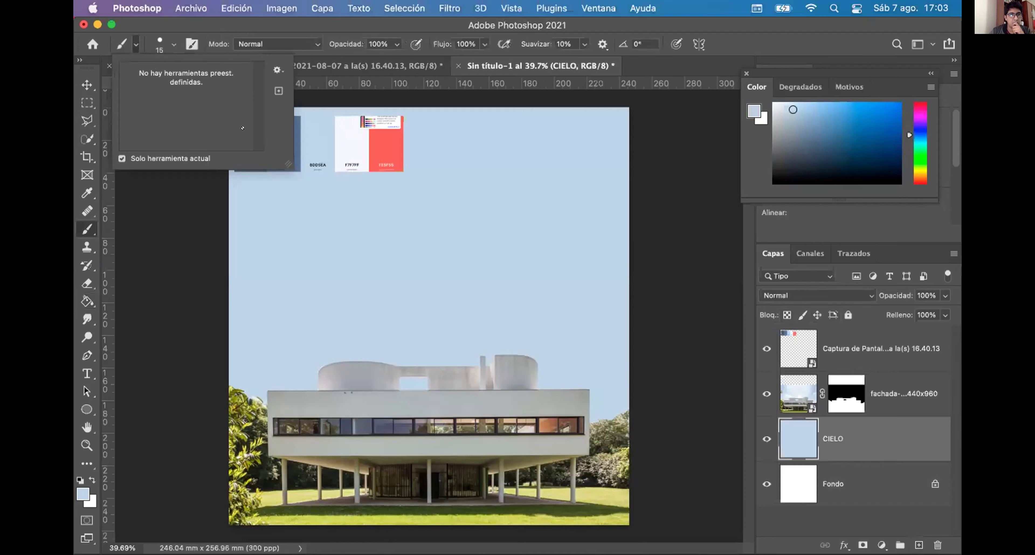
pyautogui.click(276, 70)
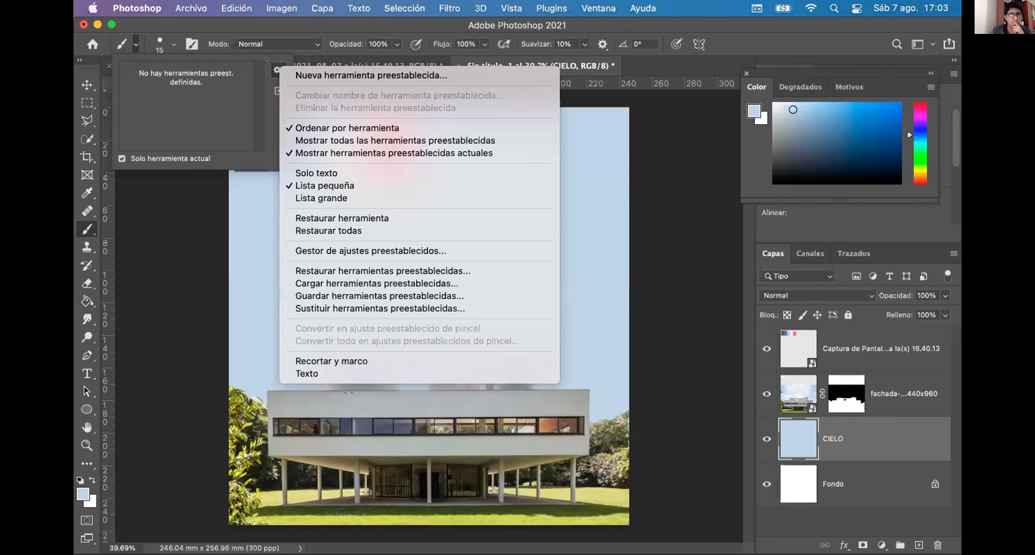
pyautogui.click(267, 59)
pyautogui.click(132, 58)
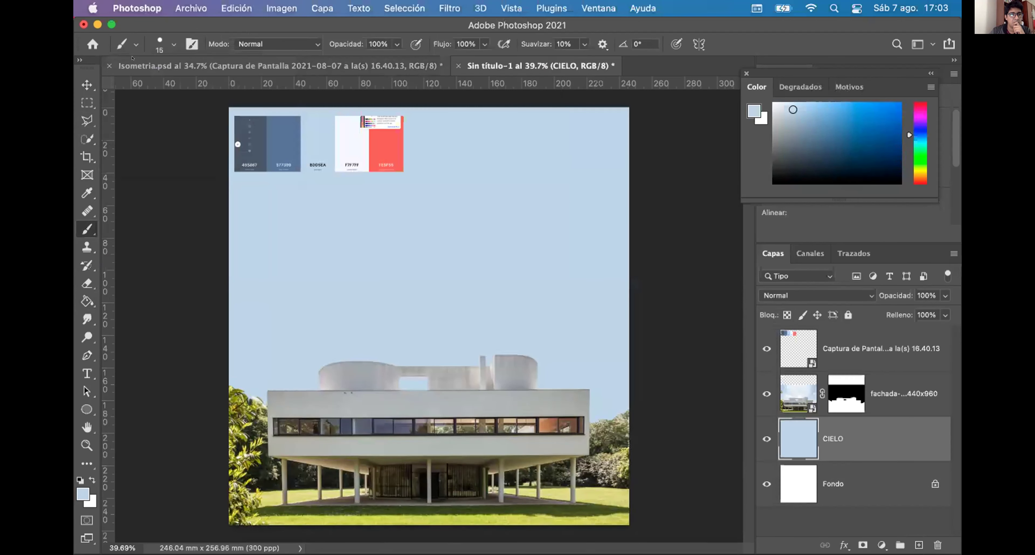
pyautogui.click(174, 44)
pyautogui.scroll(-5, 175, 206)
pyautogui.scroll(5, 185, 213)
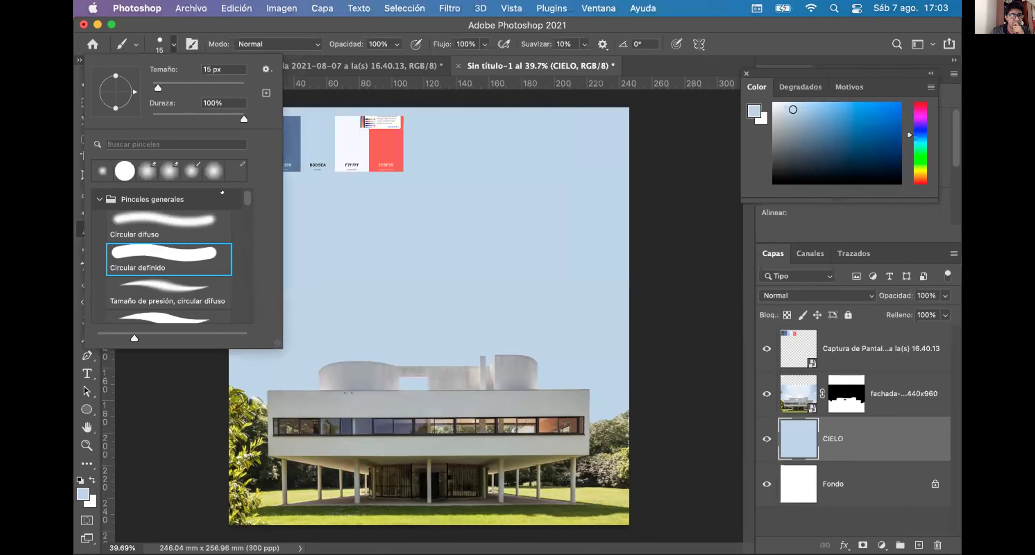
pyautogui.click(99, 197)
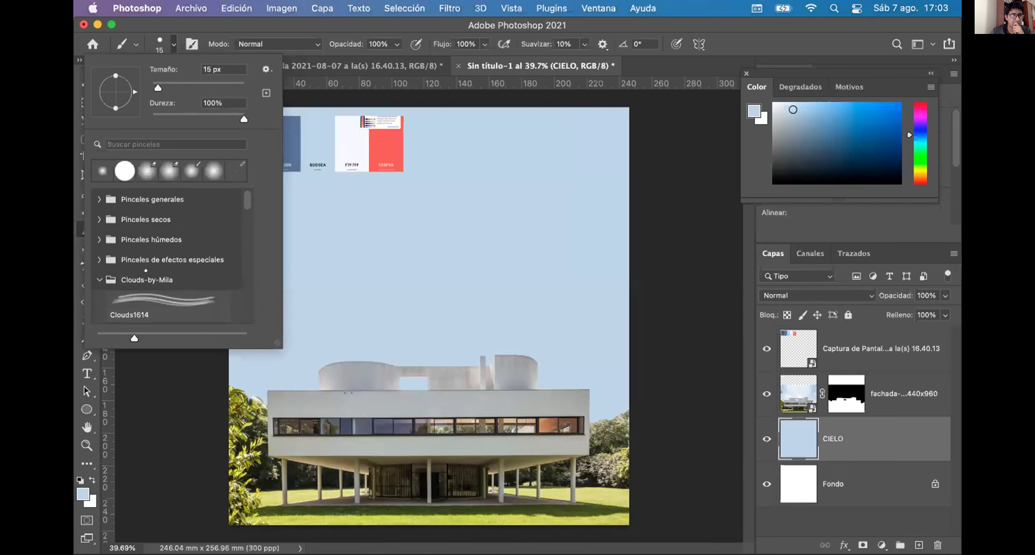
pyautogui.scroll(-1, 145, 270)
pyautogui.scroll(1, 154, 269)
pyautogui.scroll(-4, 200, 271)
pyautogui.click(178, 261)
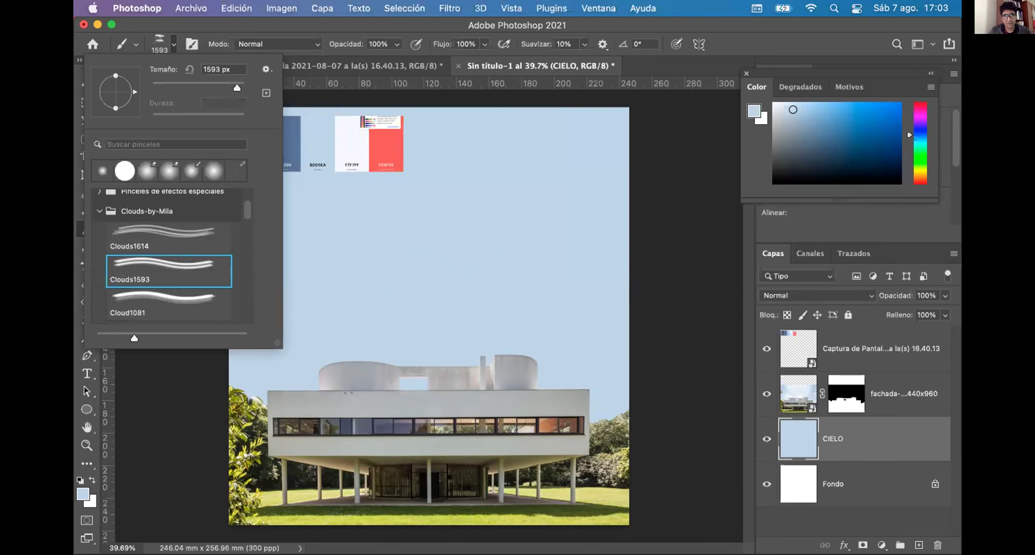
# Step: Choose the Cloud1081 brush and sample the coral FE5F55 swatch from the palette layer as the painting colour
pyautogui.click(168, 304)
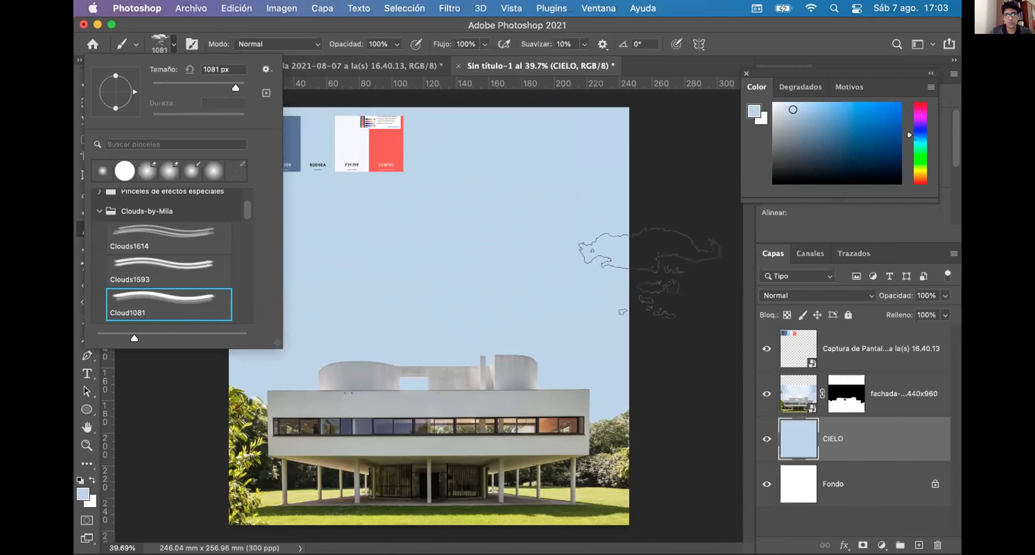
pyautogui.keyDown('super'); pyautogui.click(388, 137); pyautogui.keyUp('super')
pyautogui.keyDown('alt'); pyautogui.click(387, 137); pyautogui.keyUp('alt')
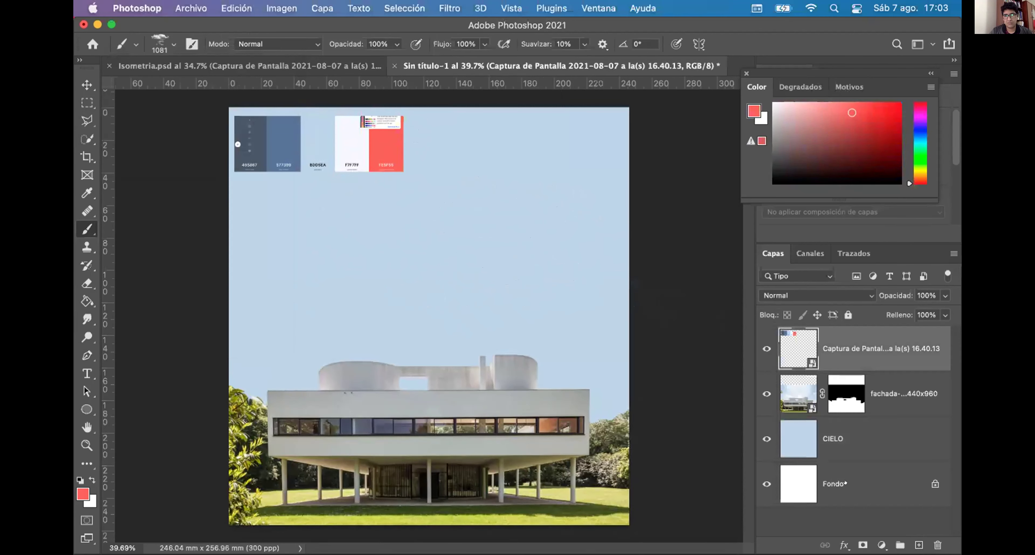
# Step: Reselect the CIELO layer, add a new layer directly above it and name it nubes
pyautogui.hotkey('alt', '[')
pyautogui.hotkey('alt', '[')
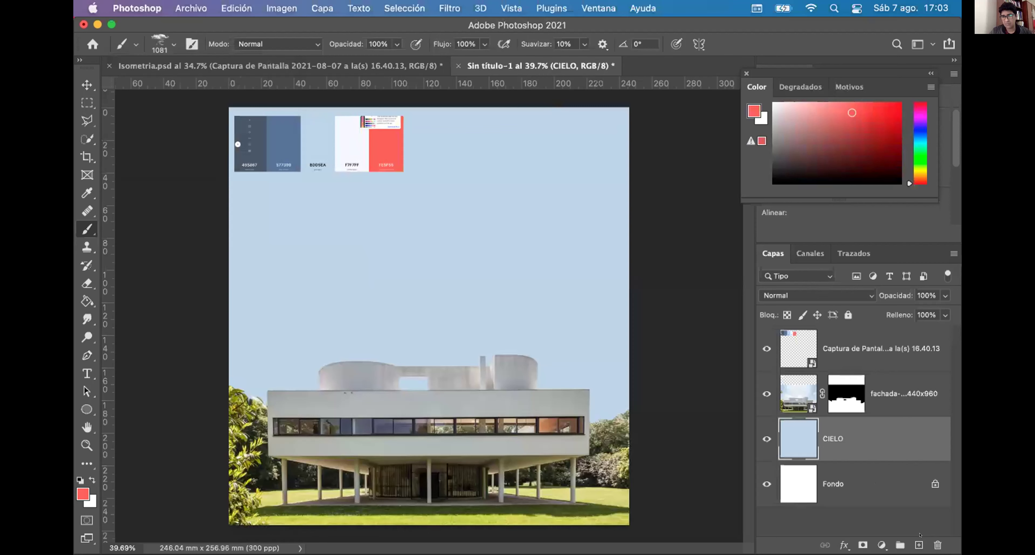
pyautogui.click(919, 546)
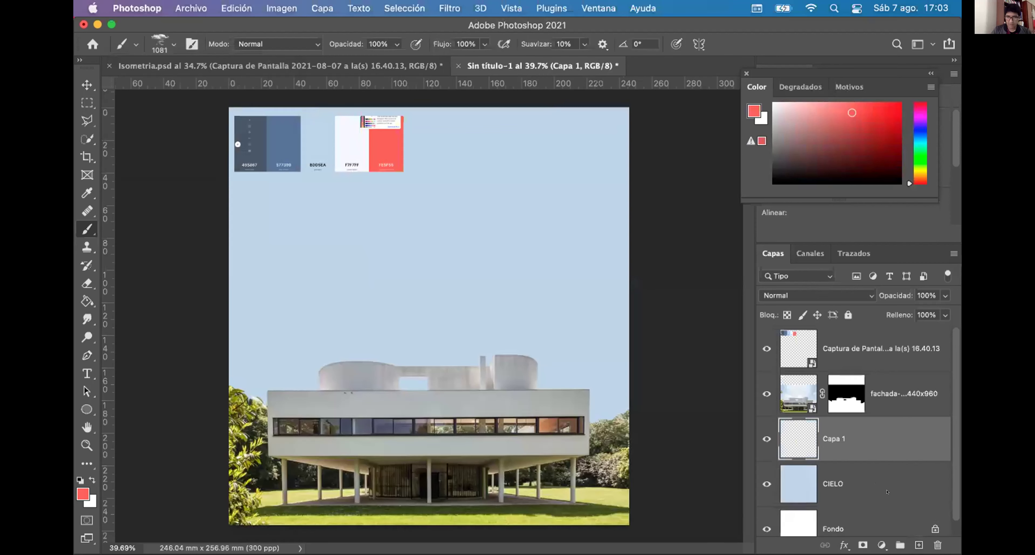
pyautogui.doubleClick(832, 438)
pyautogui.write('nubes')
pyautogui.press('Return')
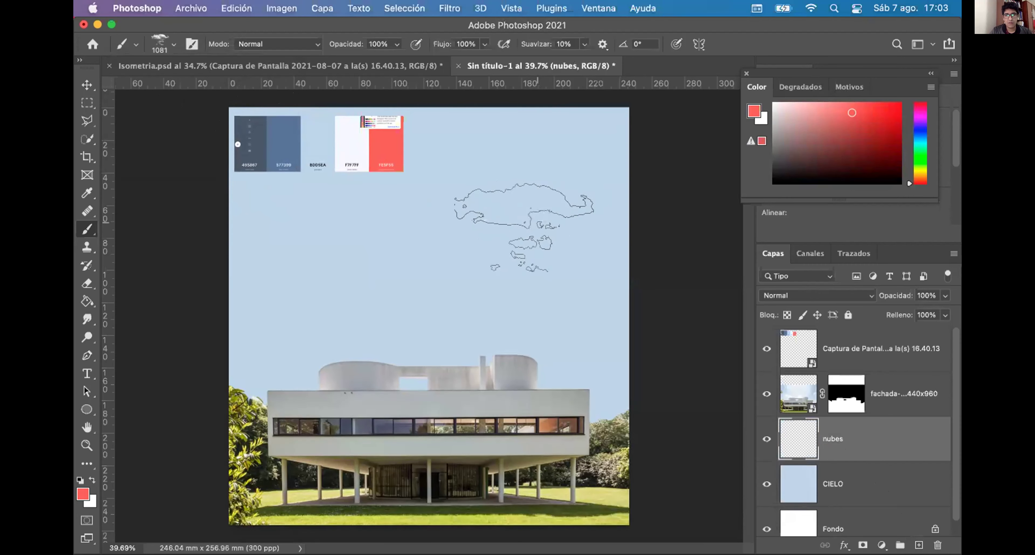
# Step: Stamp one coral cloud with Cloud1081 in the upper right of the sky and another with Cloud1467 left of the sky's centre
pyautogui.click(543, 219)
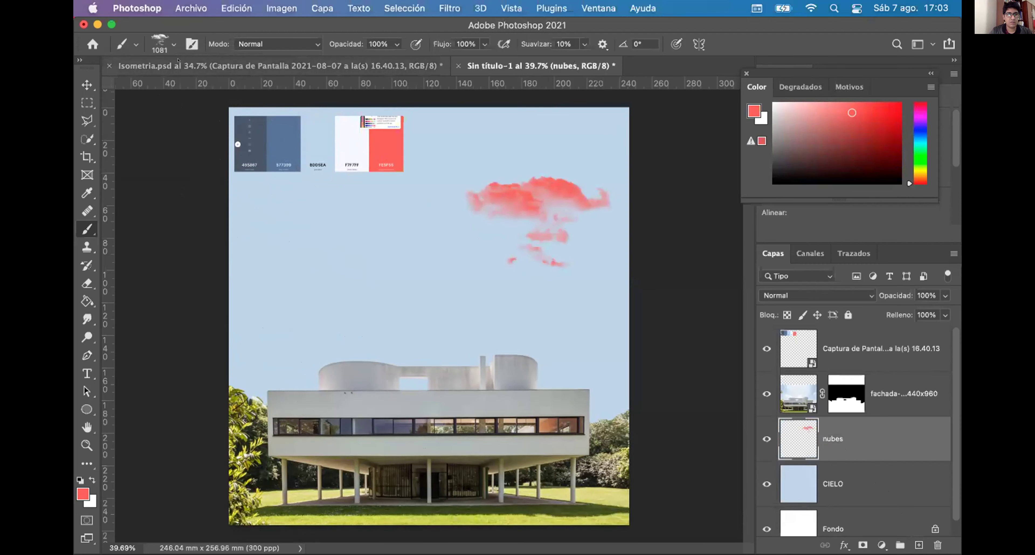
pyautogui.click(173, 44)
pyautogui.scroll(-3, 177, 270)
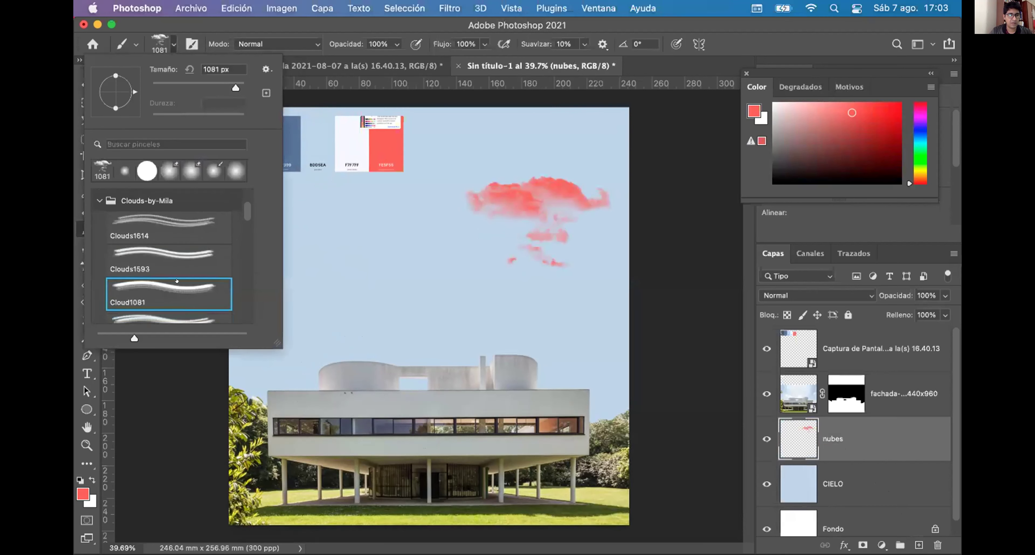
pyautogui.click(169, 304)
pyautogui.press('.')
pyautogui.press('Return')
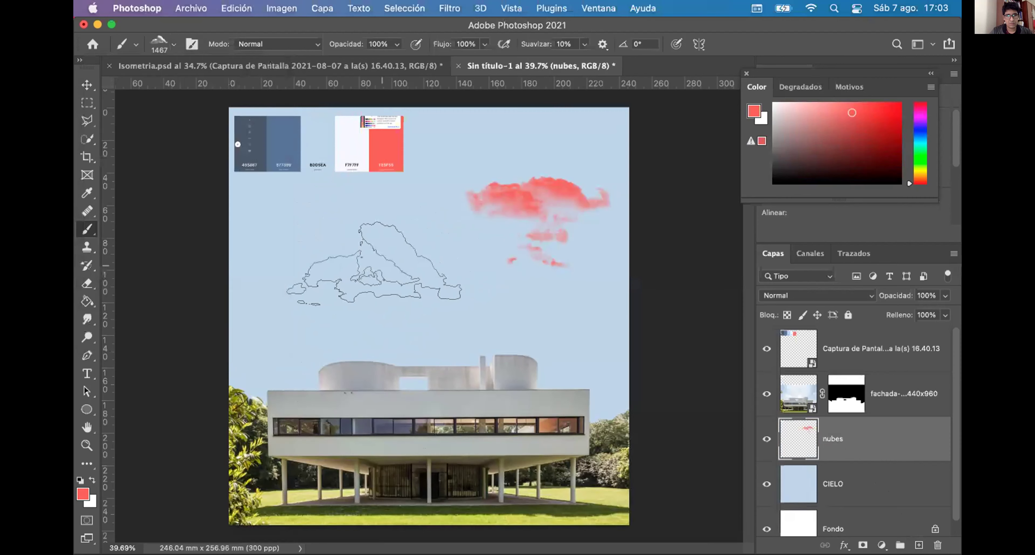
pyautogui.click(375, 263)
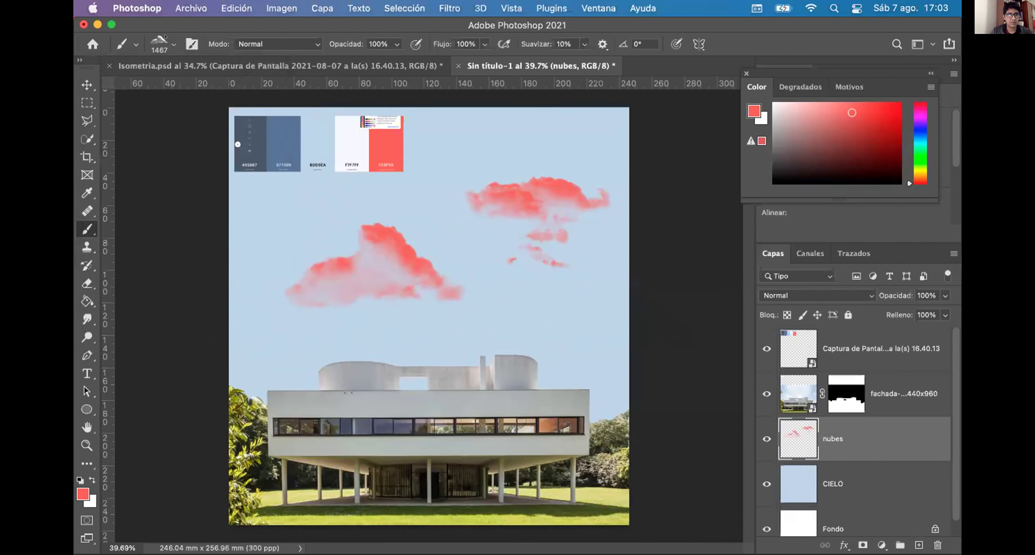
# Step: Stamp a Cloud1000 cloud beside the roof at the image's right edge and a Cloud1359 cloud above the trees at its left edge
pyautogui.click(173, 44)
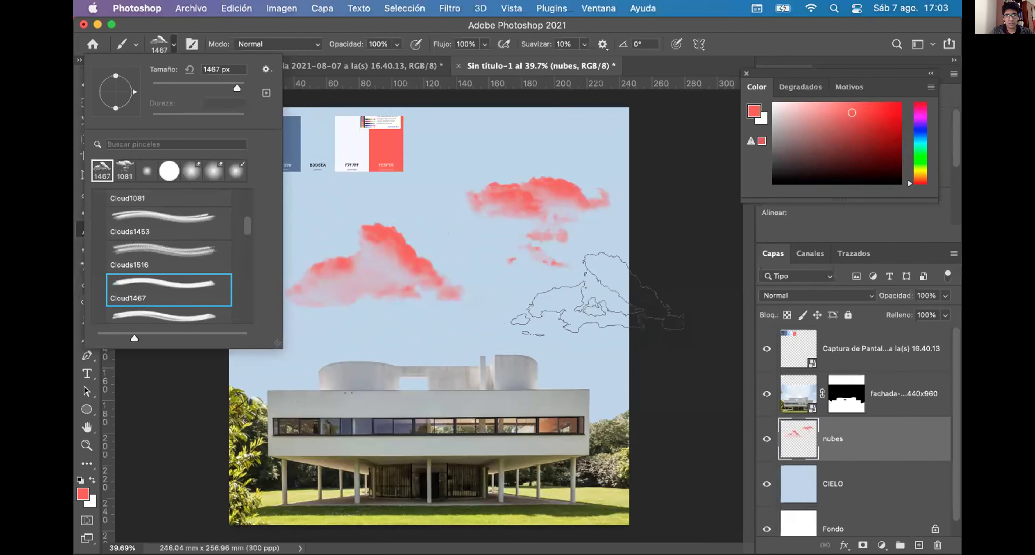
pyautogui.scroll(-1, 179, 304)
pyautogui.click(179, 304)
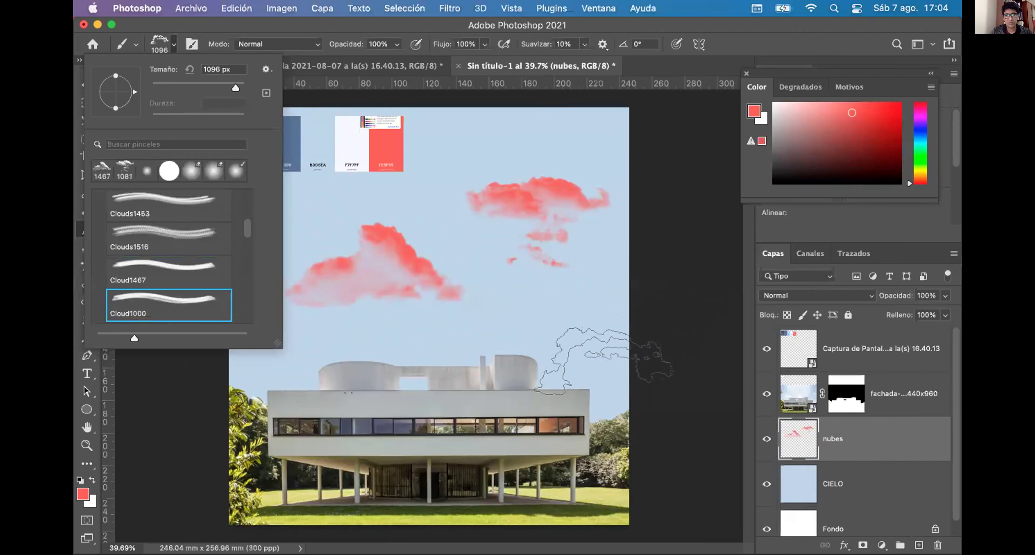
pyautogui.click(607, 357)
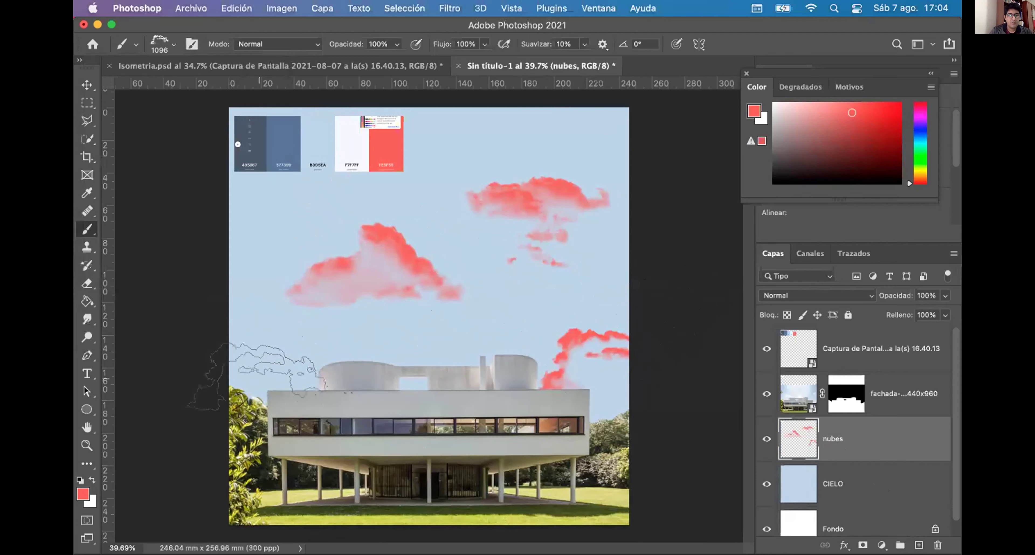
pyautogui.click(165, 39)
pyautogui.scroll(-2, 169, 261)
pyautogui.click(169, 301)
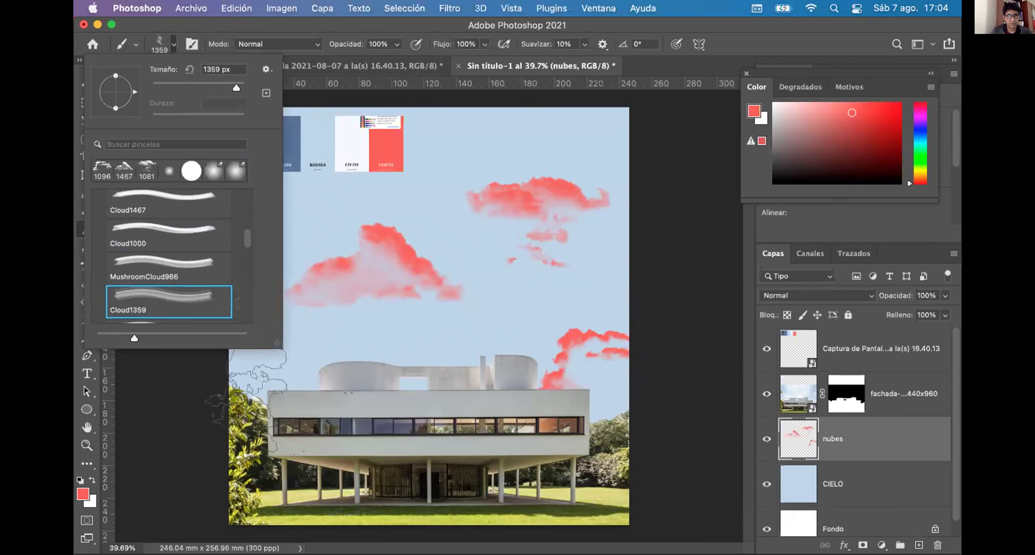
pyautogui.click(259, 363)
pyautogui.click(257, 351)
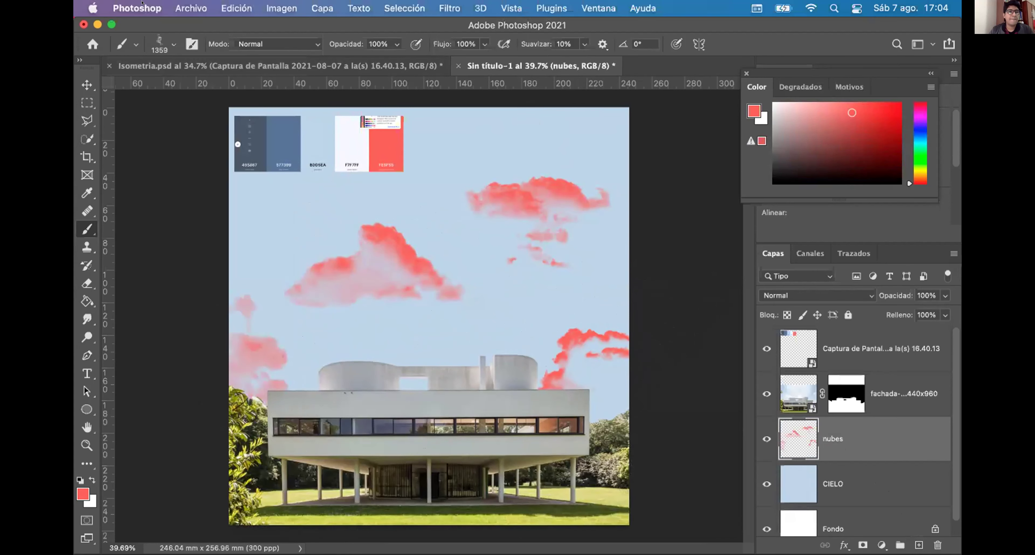
# Step: Save the document as render.psd in the Editables folder in Photoshop format, with maximised compatibility
pyautogui.click(178, 12)
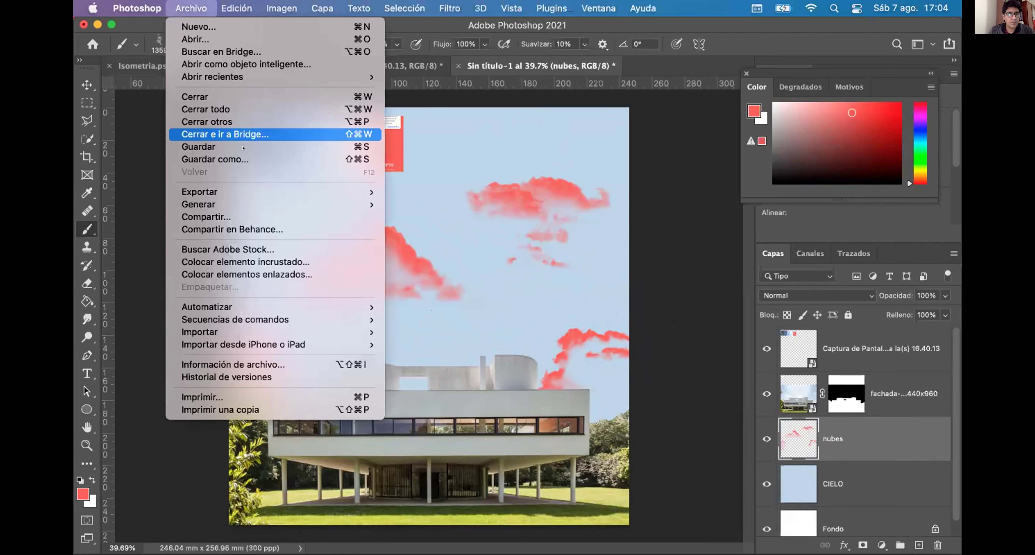
pyautogui.click(252, 159)
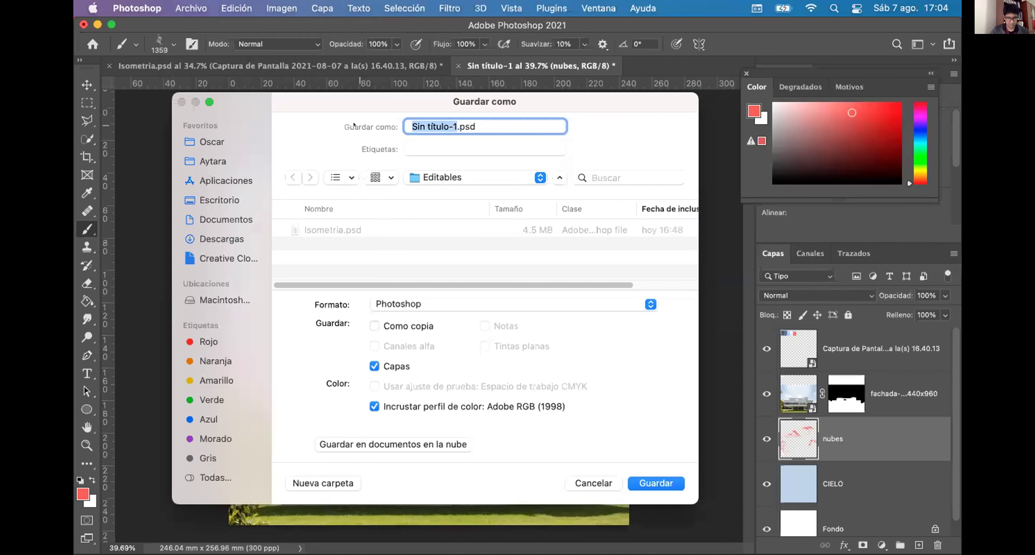
pyautogui.click(455, 127)
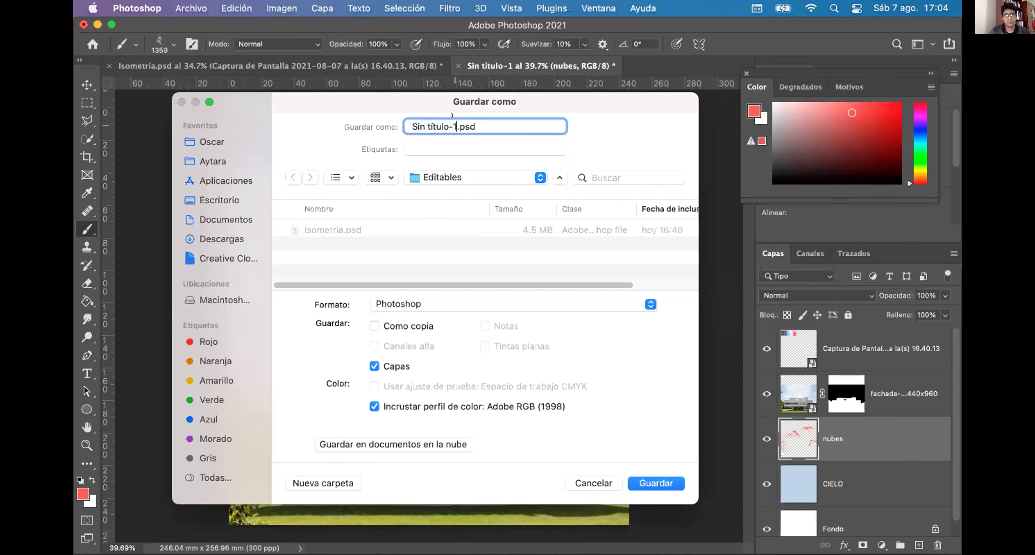
pyautogui.press('super+shift+Left')
pyautogui.write('re')
pyautogui.press('BackSpace')
pyautogui.write('ende')
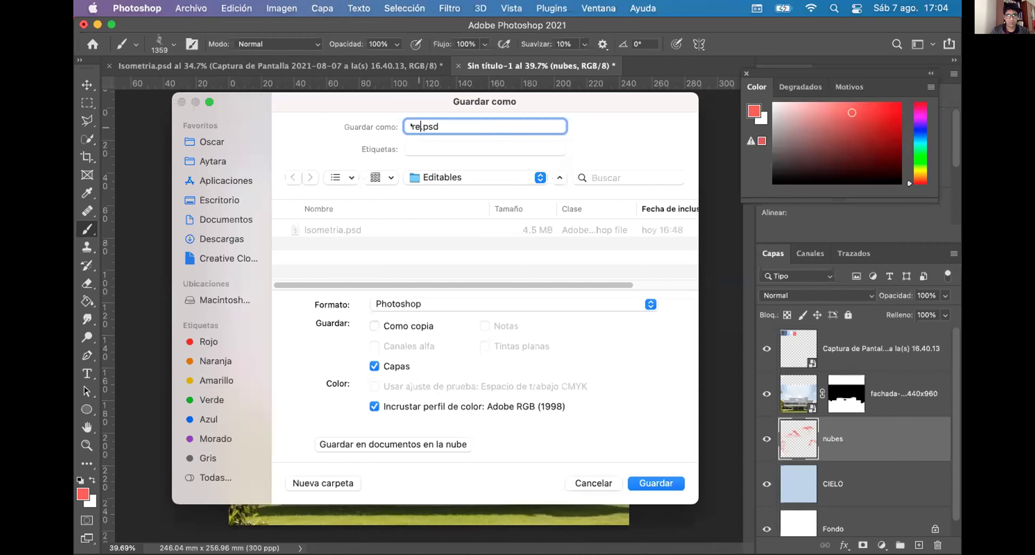
pyautogui.write('r')
pyautogui.press('Return')
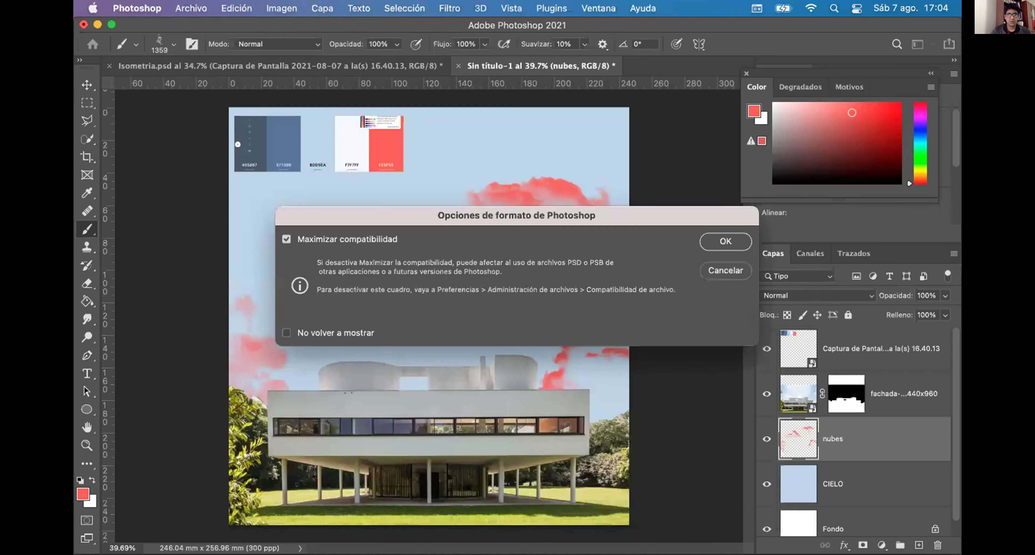
pyautogui.click(720, 239)
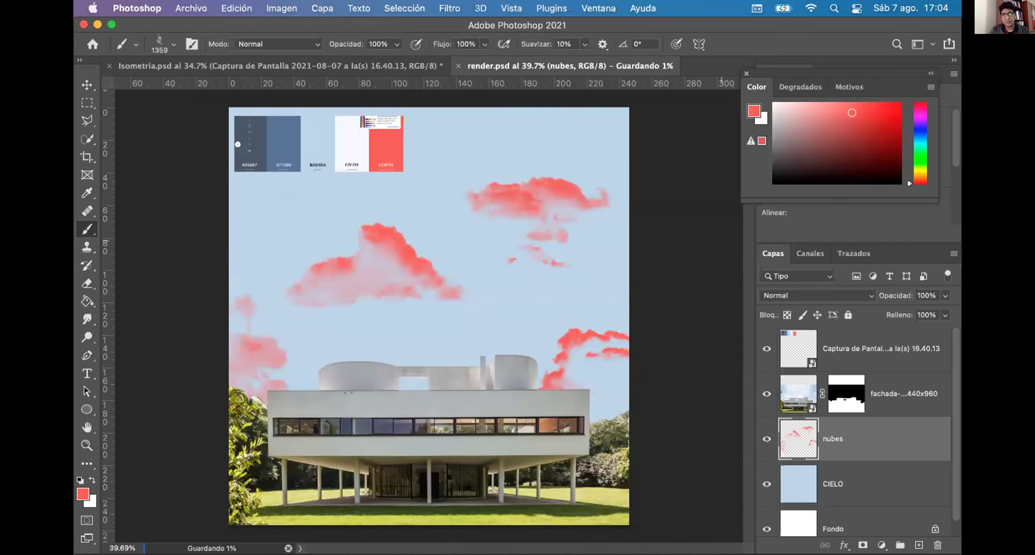
# Step: Switch to InDesign and place render.psd from the Portafolio project's Editables folder into the large red rectangle, then deselect it
pyautogui.hotkey('ctrl', 'Up')
pyautogui.click(775, 215)
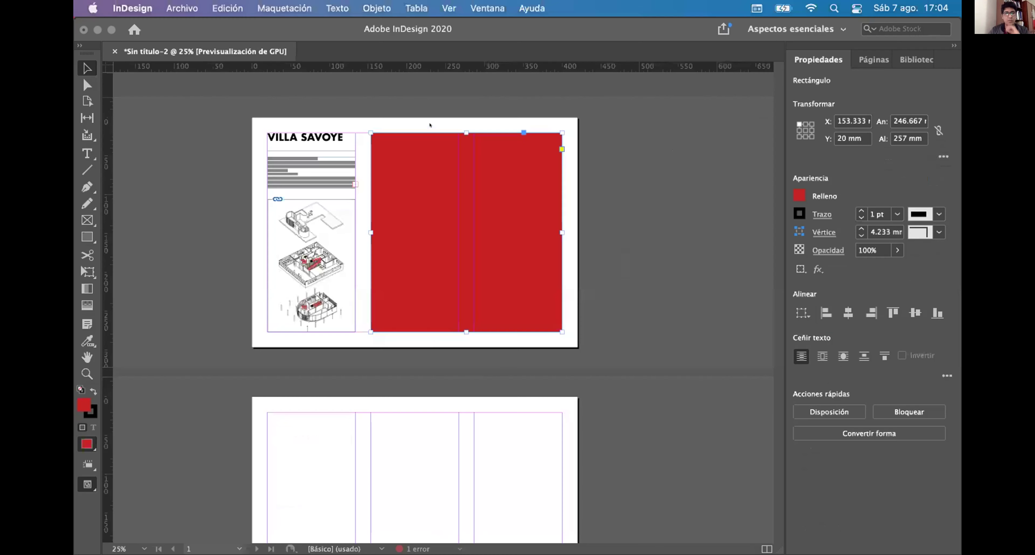
pyautogui.click(94, 54)
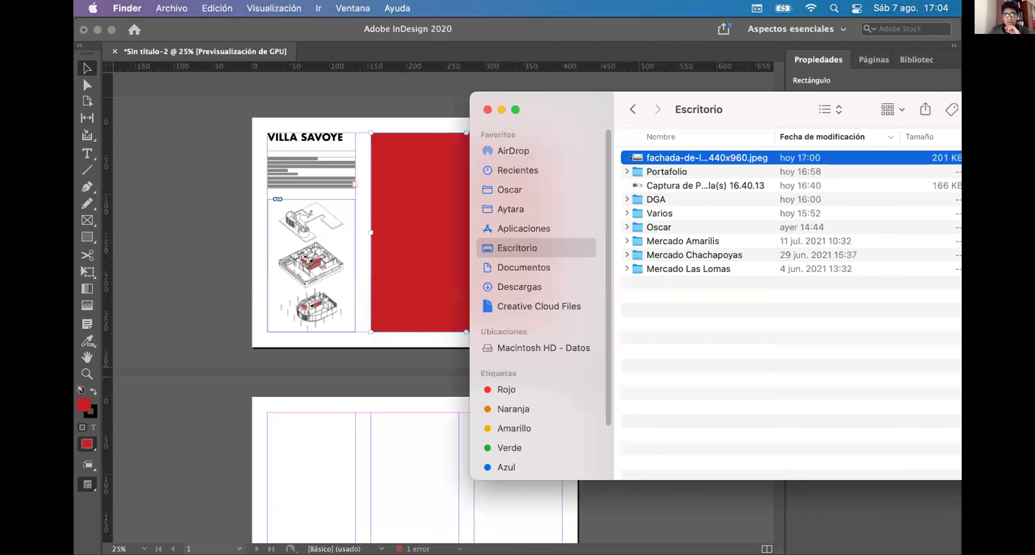
pyautogui.click(654, 171)
pyautogui.doubleClick(653, 171)
pyautogui.doubleClick(676, 158)
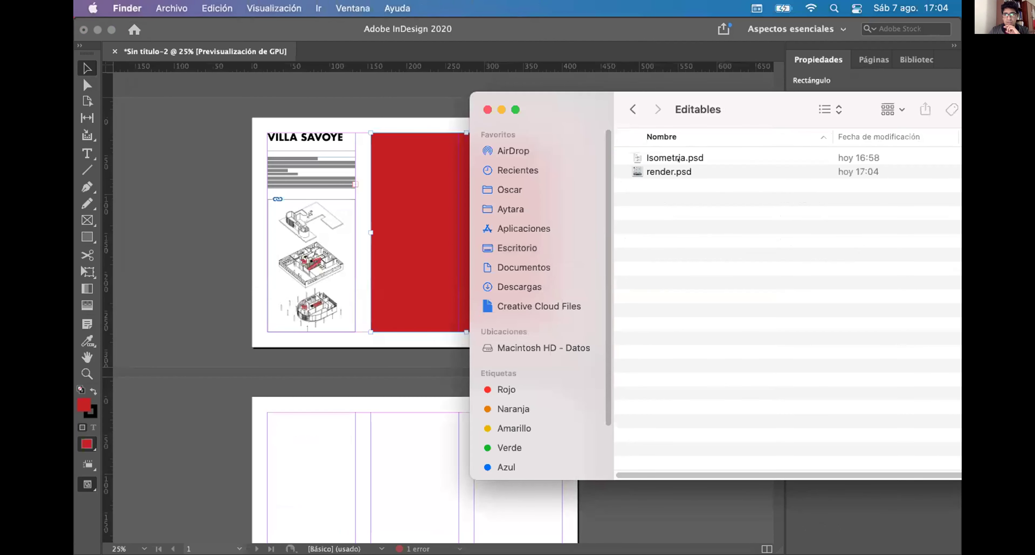
pyautogui.moveTo(667, 172); pyautogui.dragTo(409, 215)
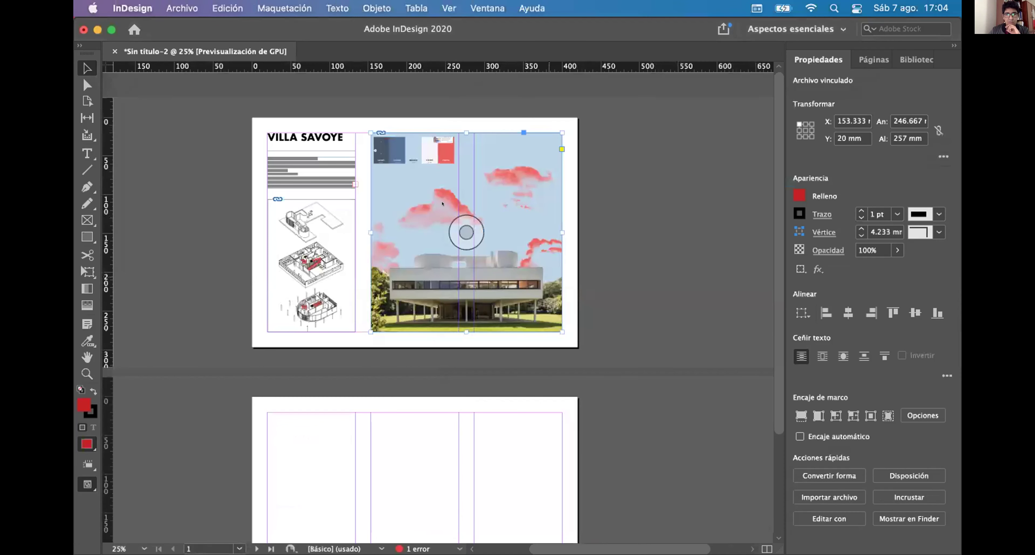
pyautogui.click(641, 282)
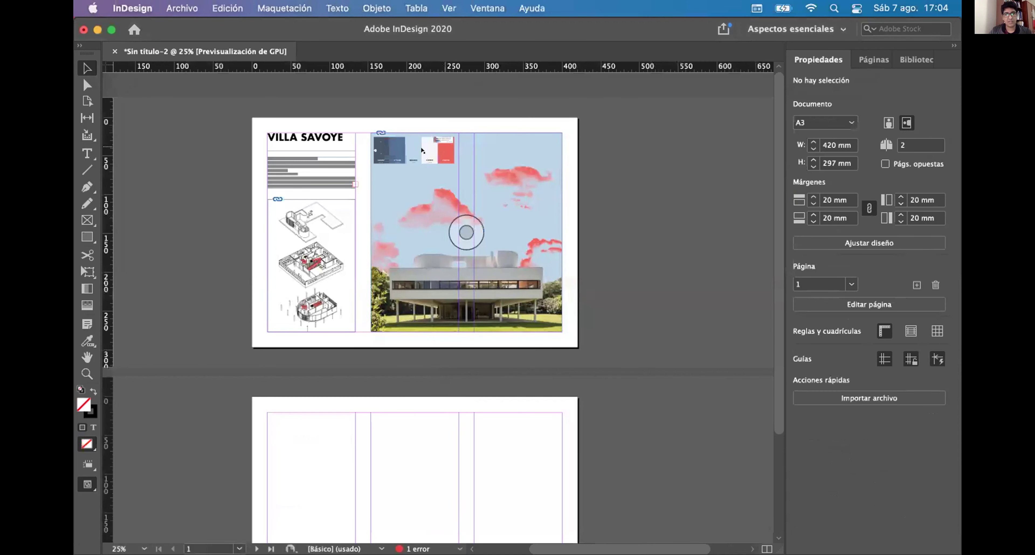
pyautogui.scroll(5, 409, 158)
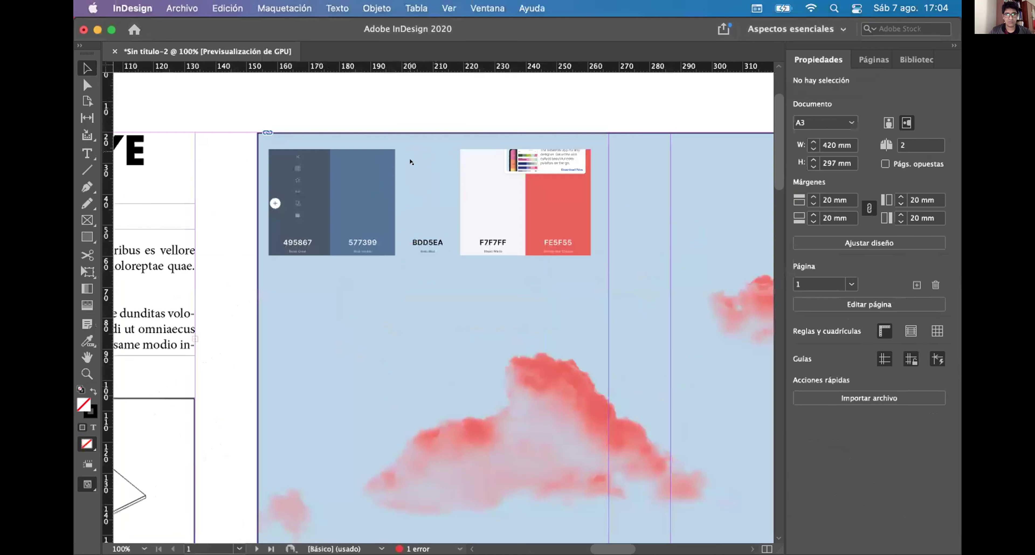
pyautogui.scroll(-3, 409, 159)
pyautogui.scroll(-2, 273, 149)
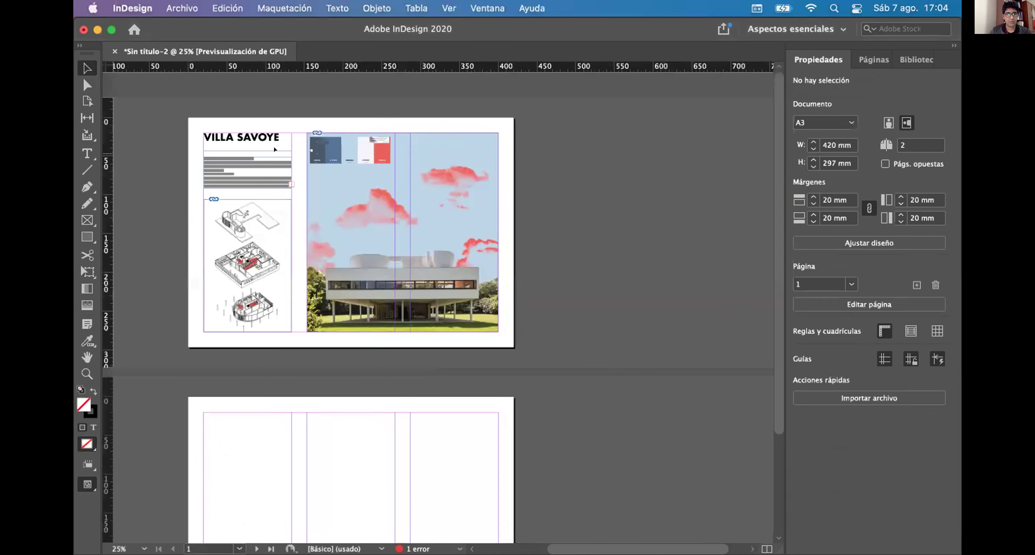
pyautogui.scroll(3, 274, 149)
pyautogui.scroll(-3, 273, 149)
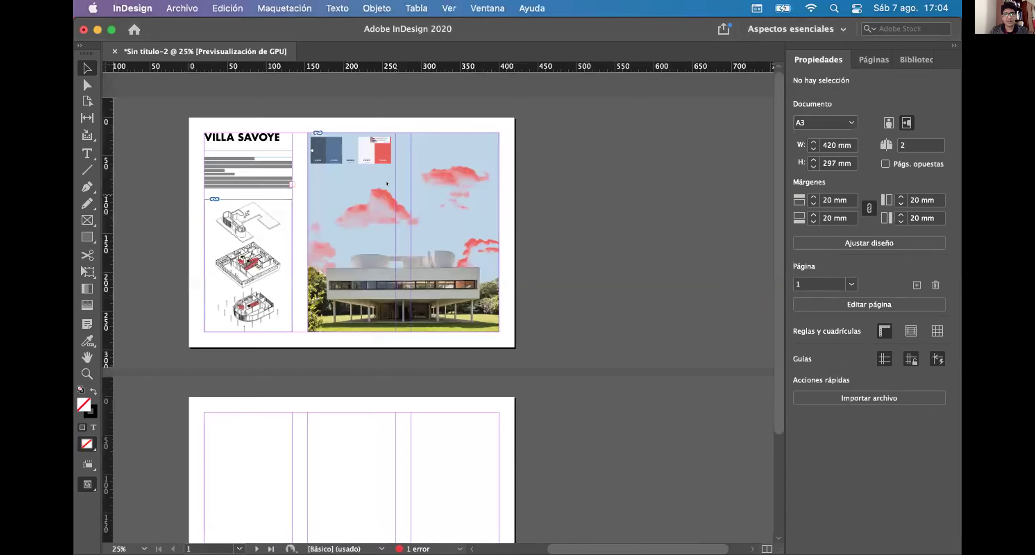
# Step: Switch to Photoshop, hide the colour palette screenshot layer in render.psd and save the file
pyautogui.hotkey('ctrl', 'Up')
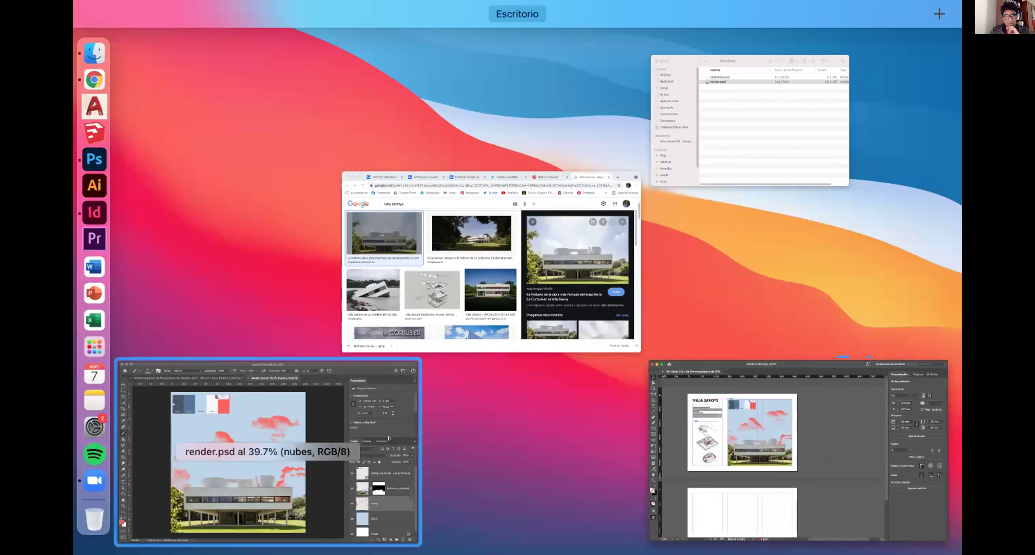
pyautogui.click(388, 439)
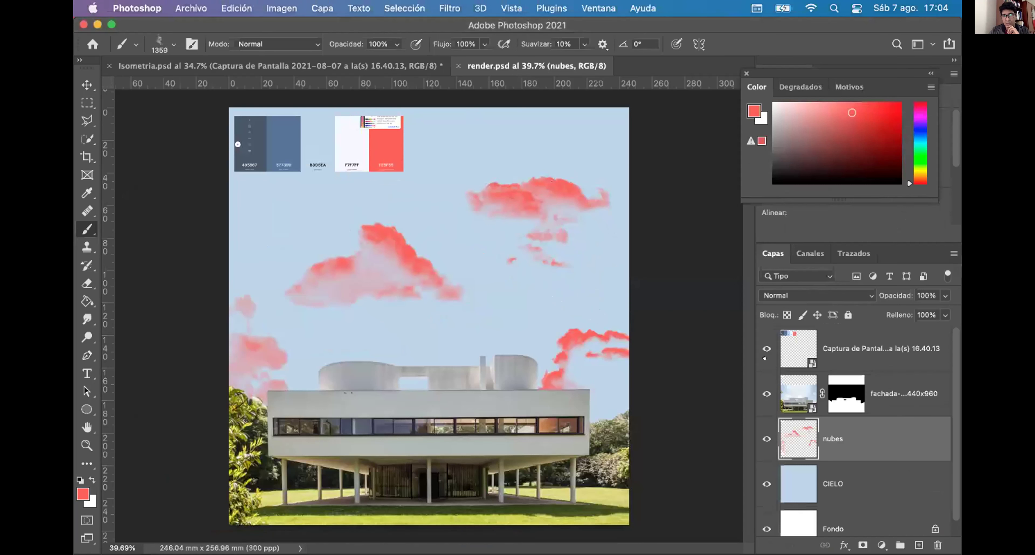
pyautogui.click(767, 349)
pyautogui.click(800, 349)
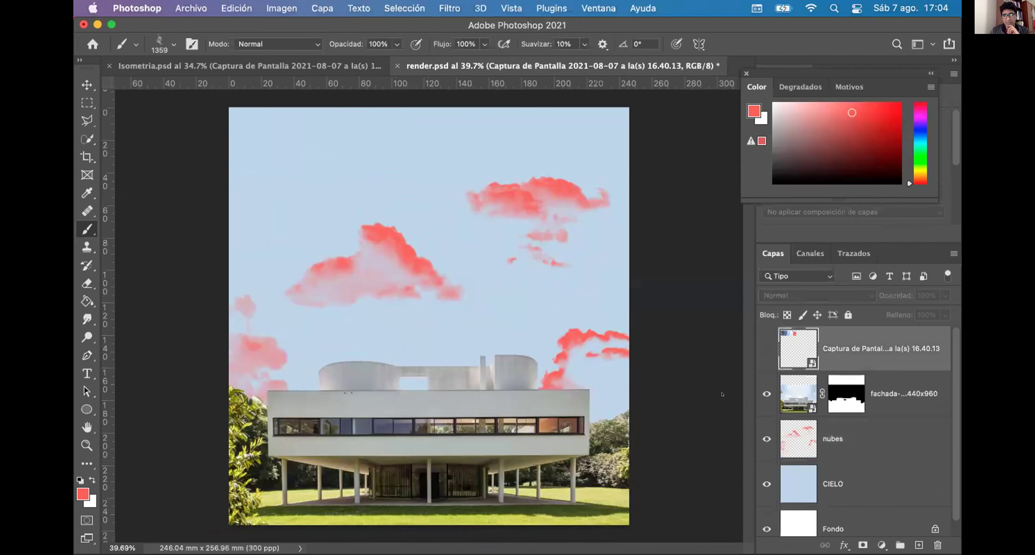
pyautogui.click(187, 5)
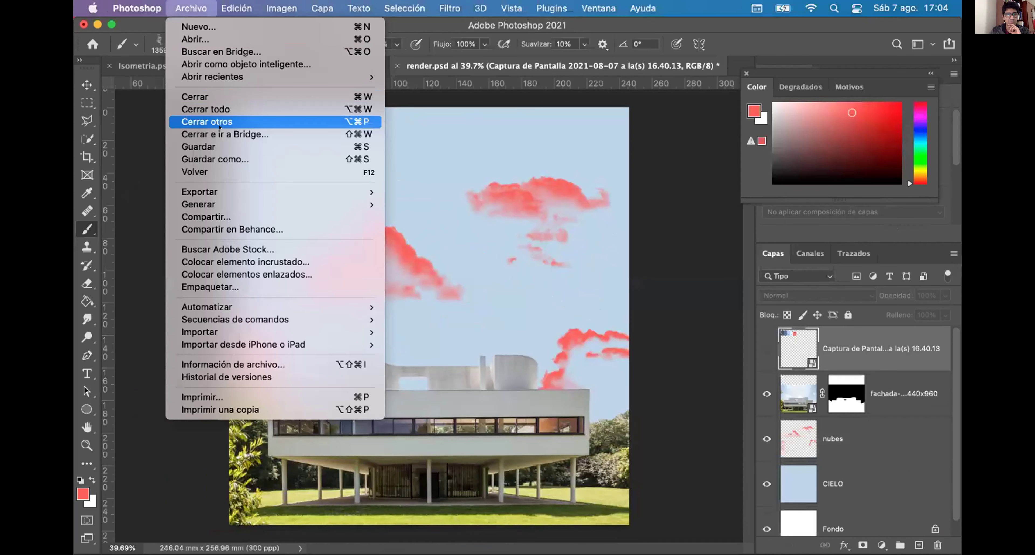
pyautogui.press('super+s')
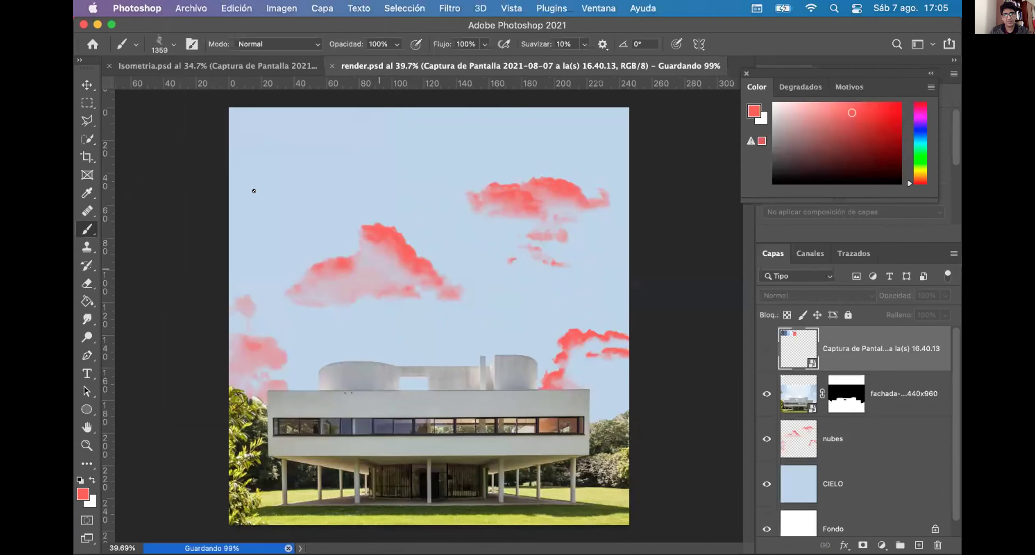
# Step: Switch to InDesign and update the modified render.psd link on the Villa Savoye sheet
pyautogui.hotkey('ctrl', 'Up')
pyautogui.hotkey('ctrl', 'Up')
pyautogui.hotkey('ctrl', 'Up')
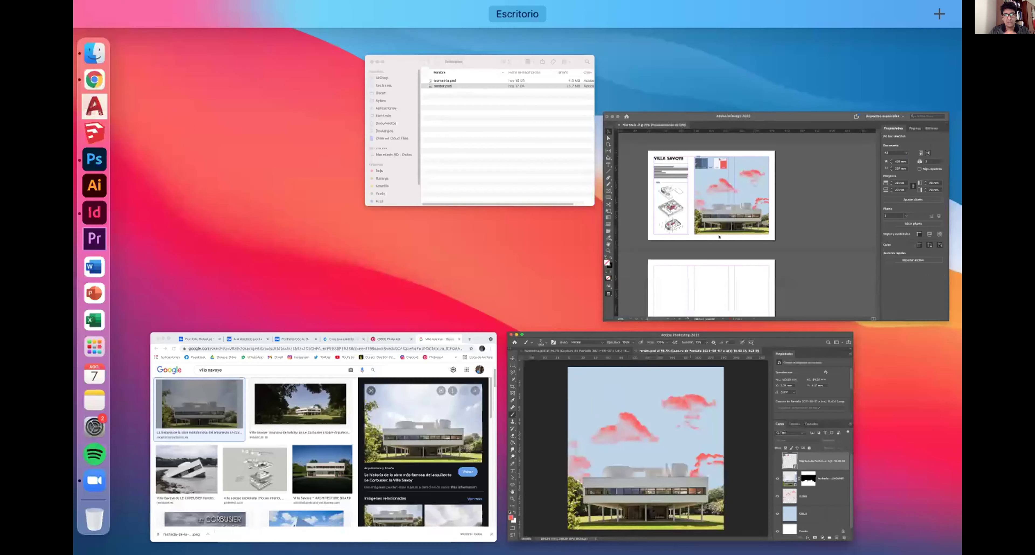
pyautogui.click(744, 209)
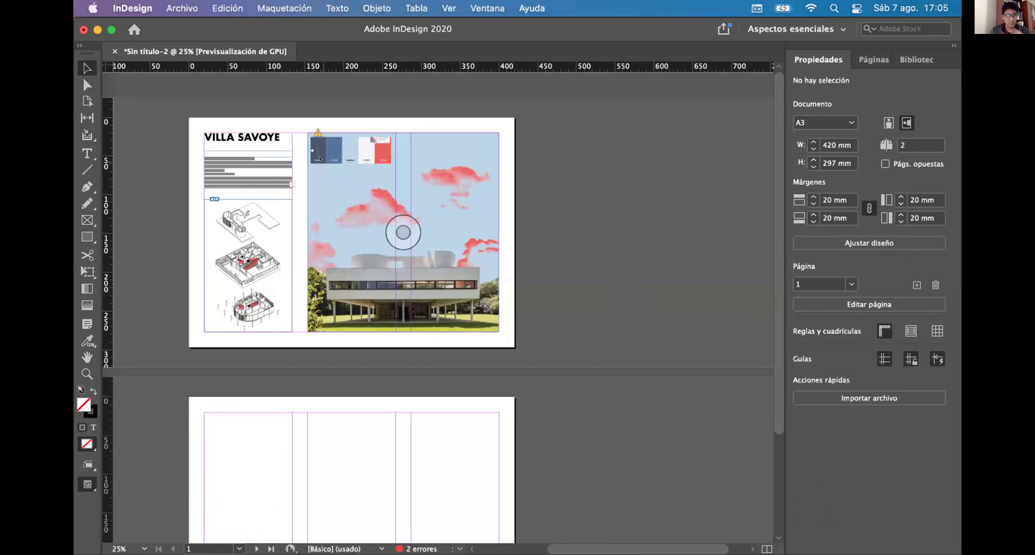
pyautogui.scroll(2, 321, 148)
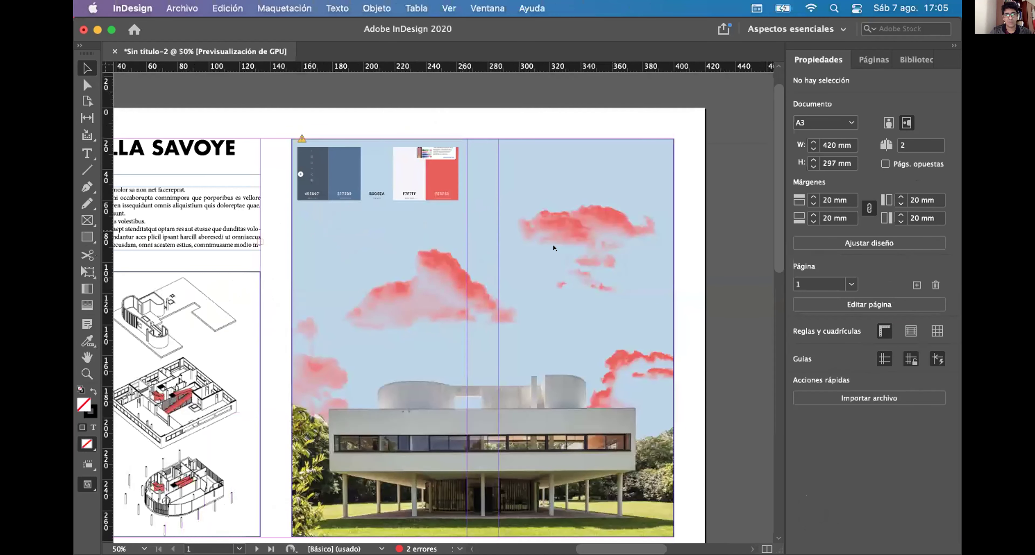
pyautogui.scroll(-2, 386, 132)
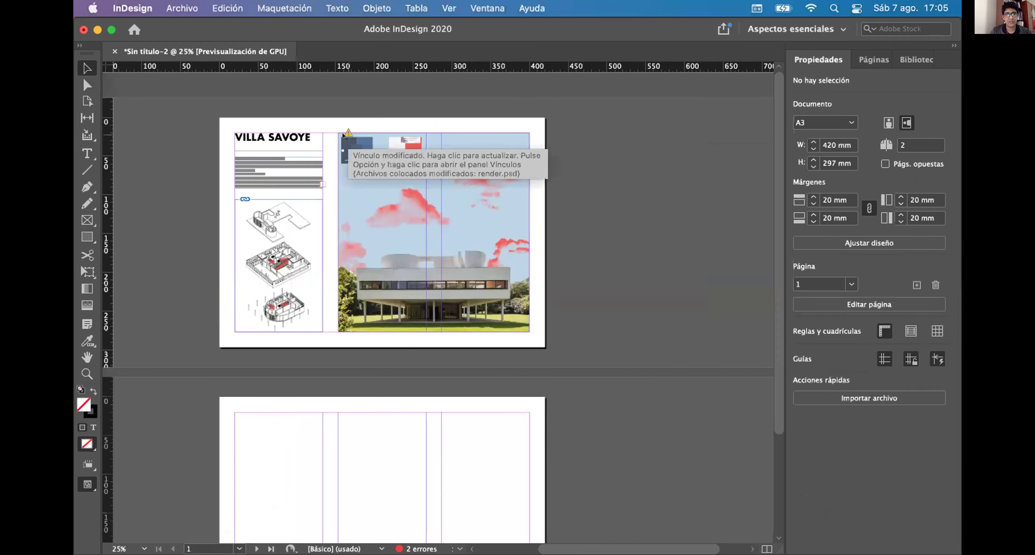
pyautogui.click(345, 135)
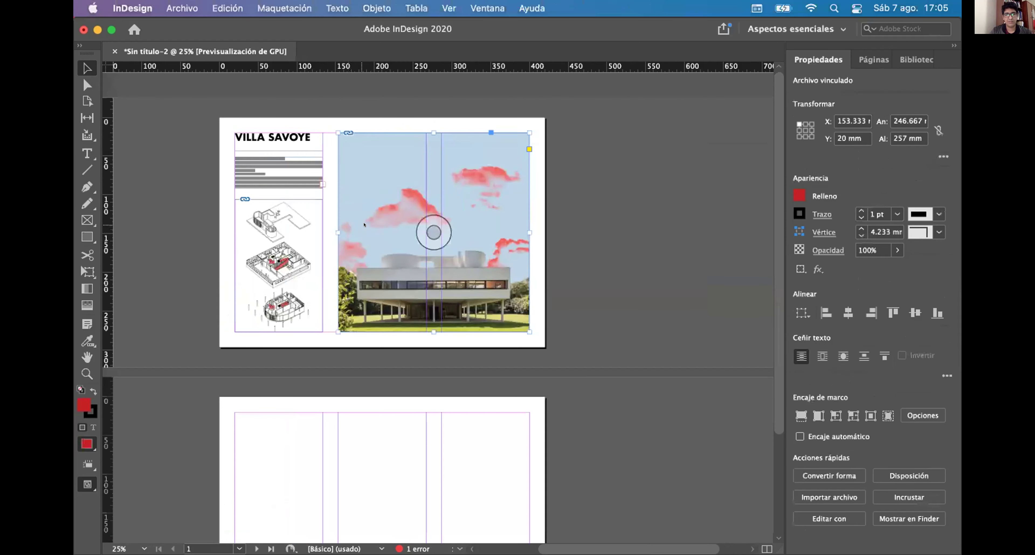
# Step: Examine the updated facade image on the InDesign sheet and compare it with render.psd in Photoshop
pyautogui.scroll(2, 364, 225)
pyautogui.scroll(-2, 366, 192)
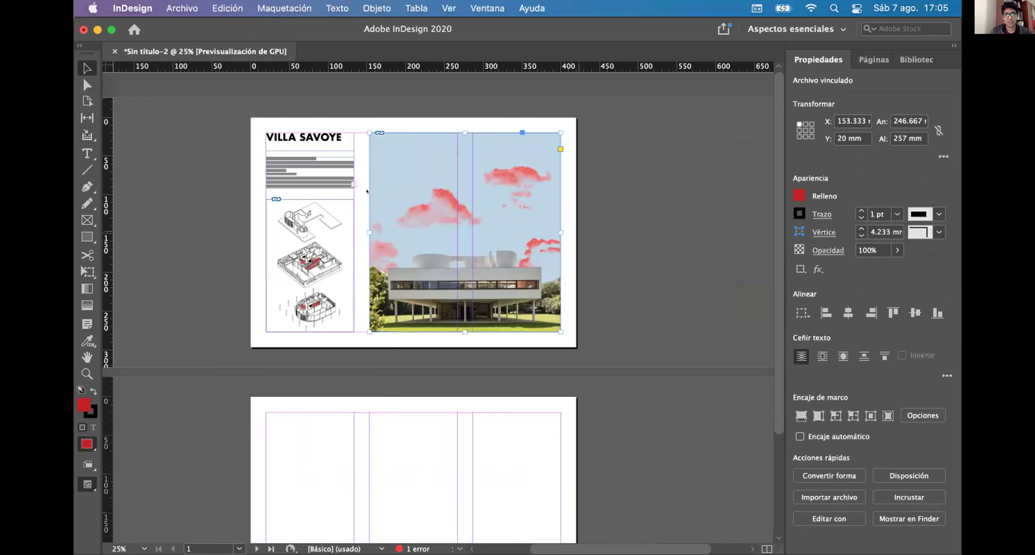
pyautogui.scroll(2, 367, 191)
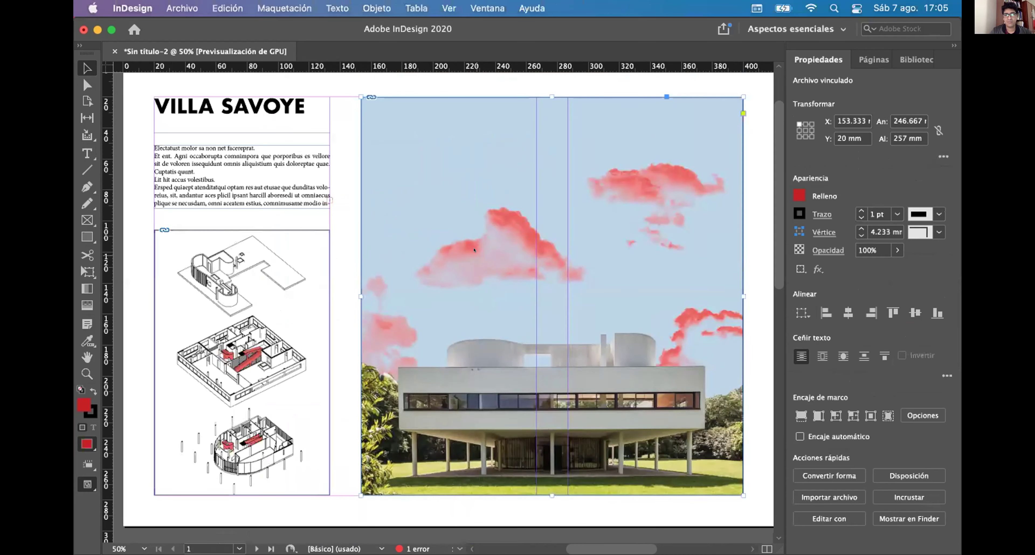
pyautogui.hotkey('ctrl', 'Up')
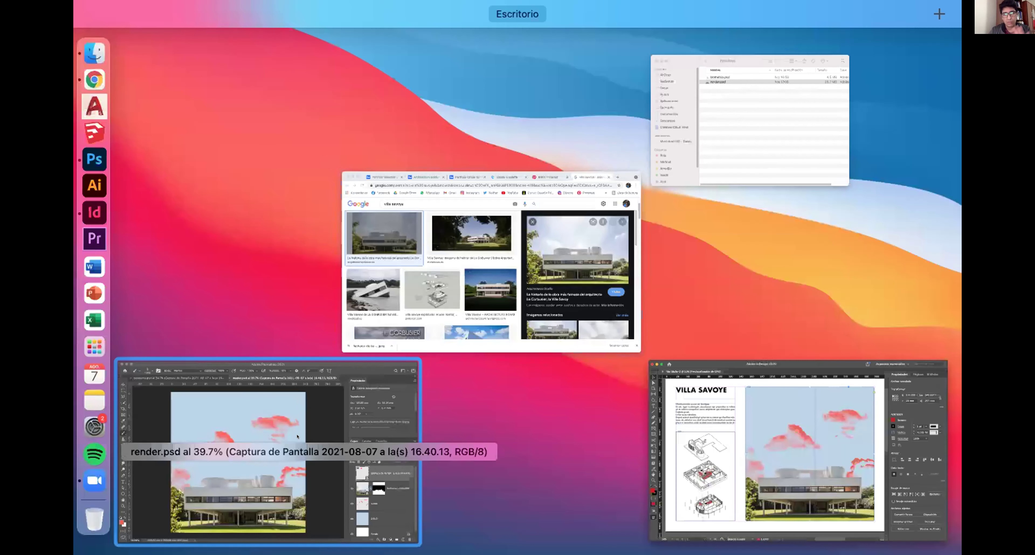
pyautogui.click(297, 427)
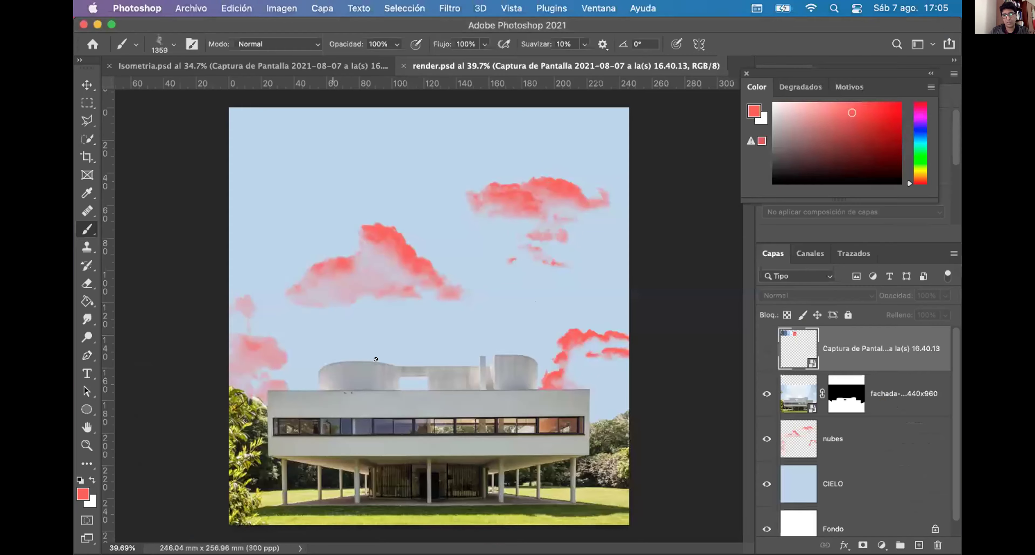
pyautogui.hotkey('ctrl', 'Up')
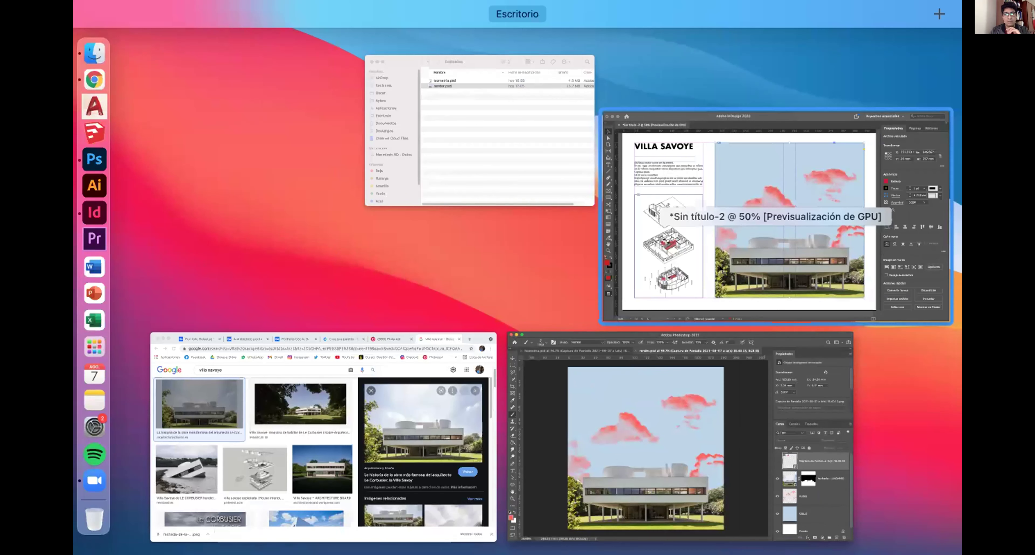
pyautogui.click(774, 217)
pyautogui.scroll(-1, 330, 170)
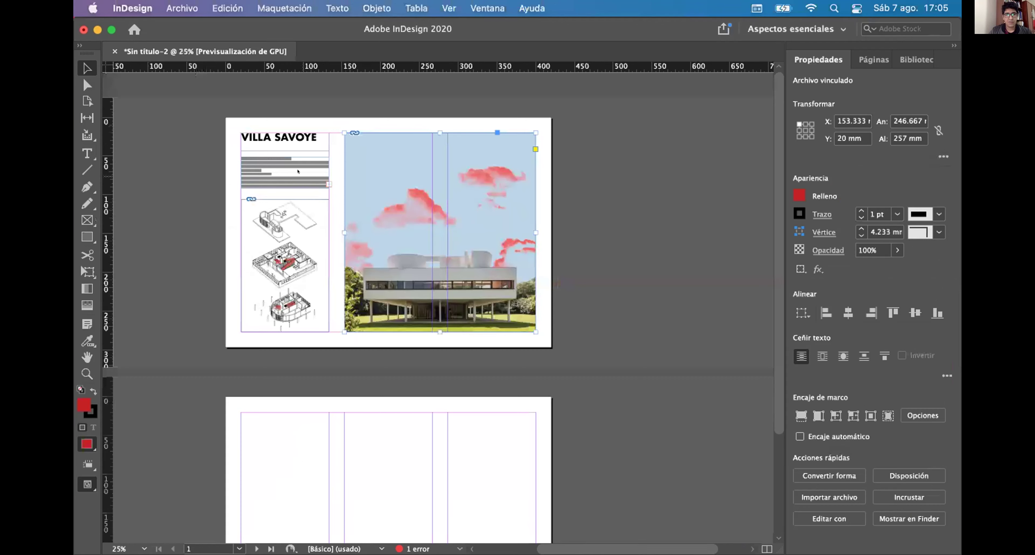
pyautogui.scroll(1, 322, 155)
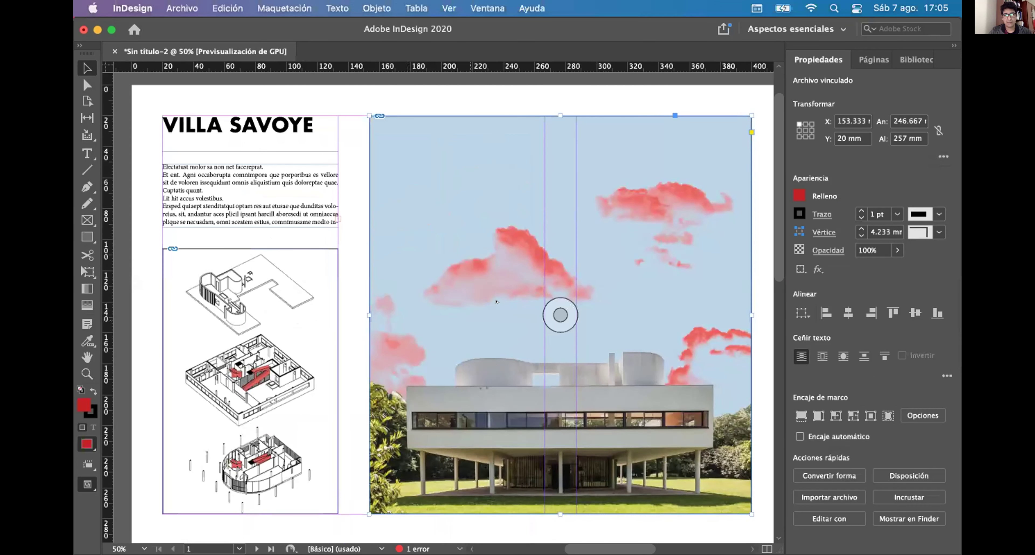
pyautogui.scroll(-1, 586, 271)
pyautogui.scroll(1, 554, 195)
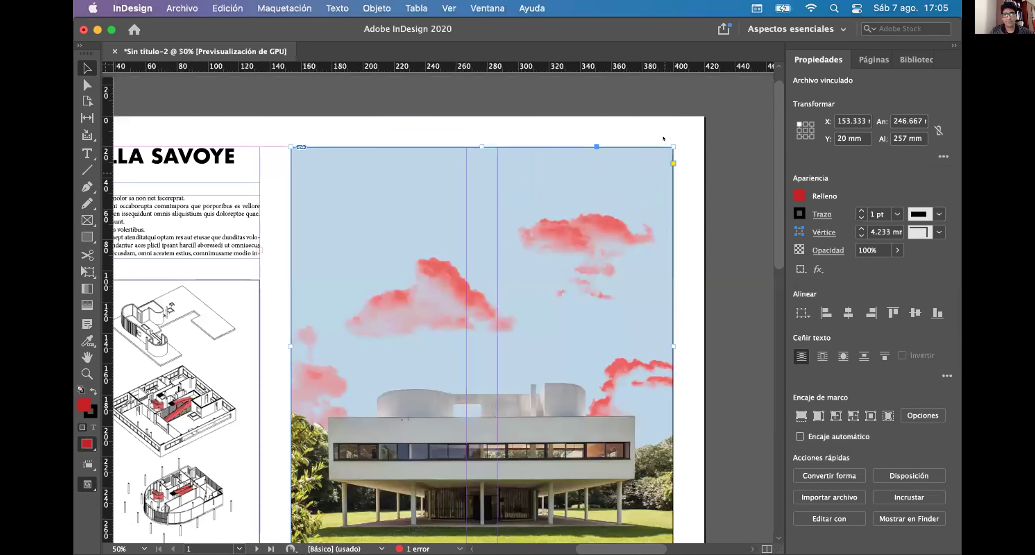
# Step: Try out a square frame of about 74.5 mm in the sky area of the facade image, then remove it
pyautogui.press('m')
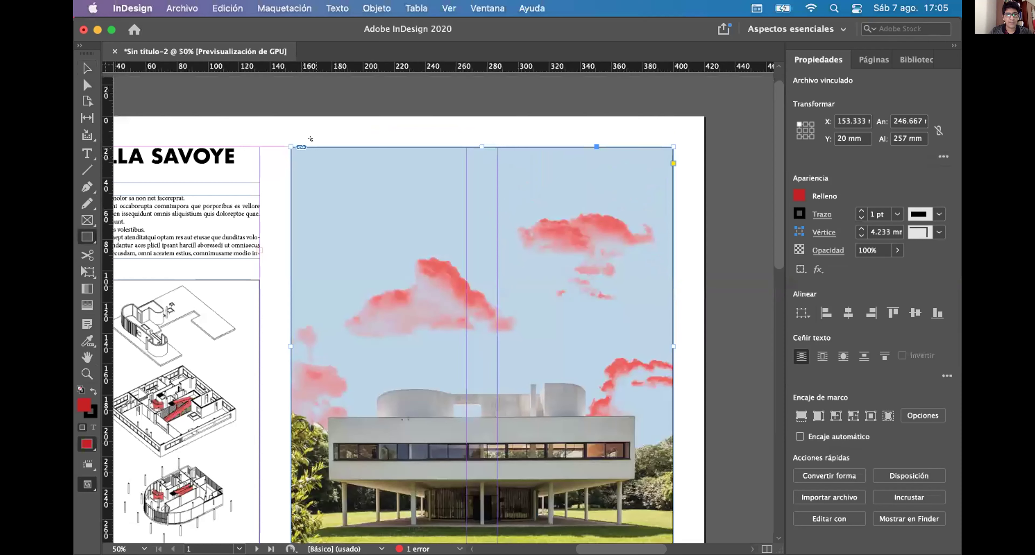
pyautogui.moveTo(310, 156); pyautogui.dragTo(432, 261)
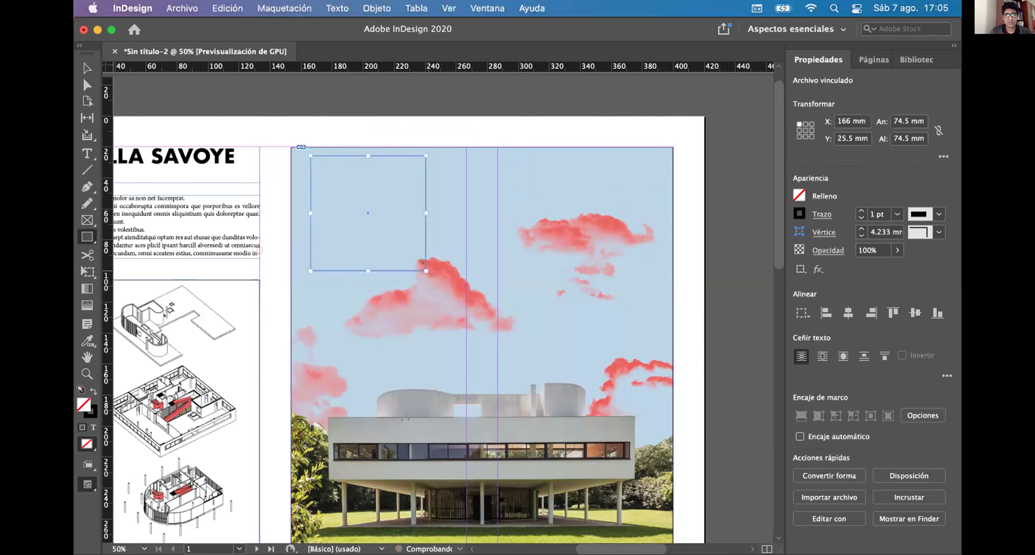
pyautogui.scroll(-1, 456, 216)
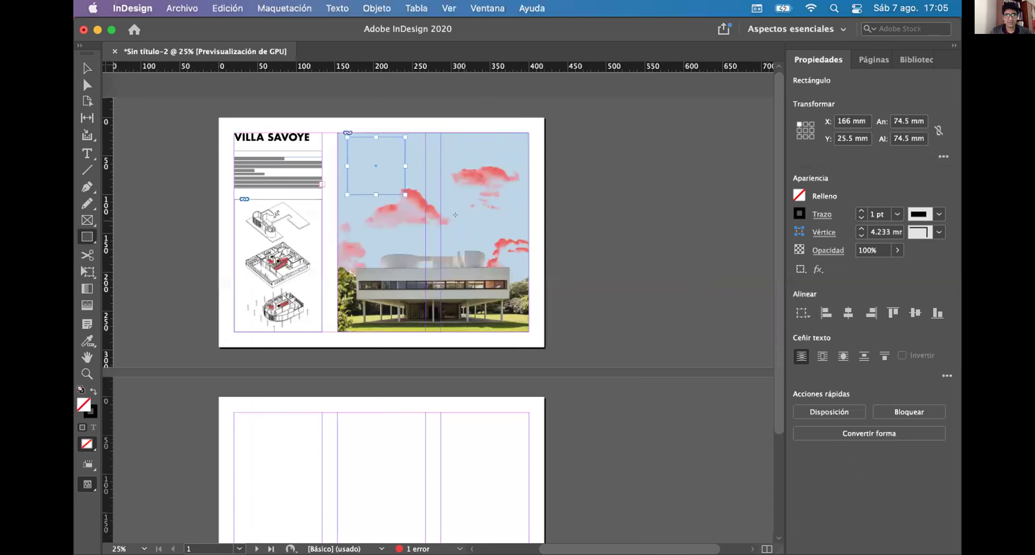
pyautogui.scroll(1, 317, 161)
pyautogui.press('super+shift+a')
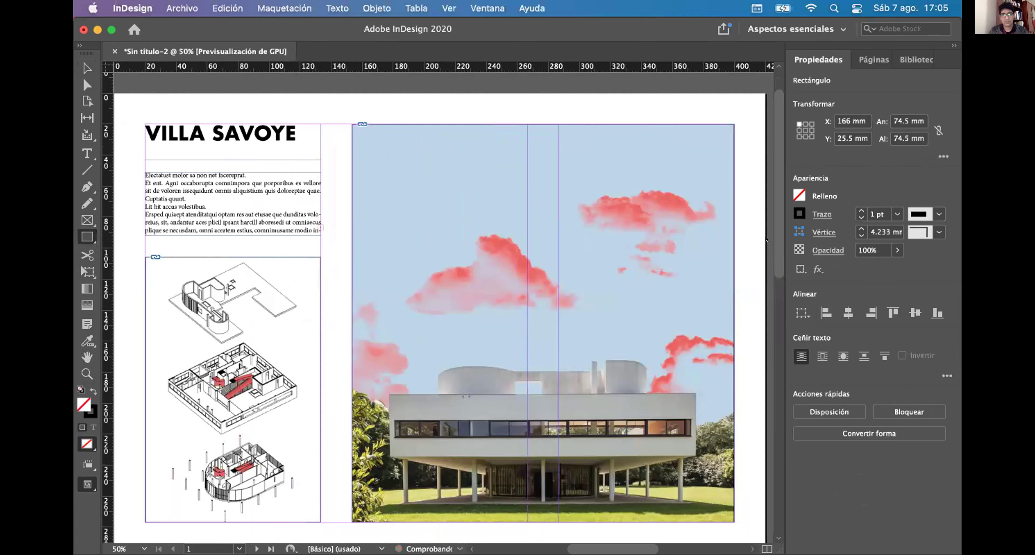
# Step: Try to place the floor plans PDF from the desktop's DGA folder over the facade image, then undo the placement
pyautogui.moveTo(88, 91)
pyautogui.click(94, 52)
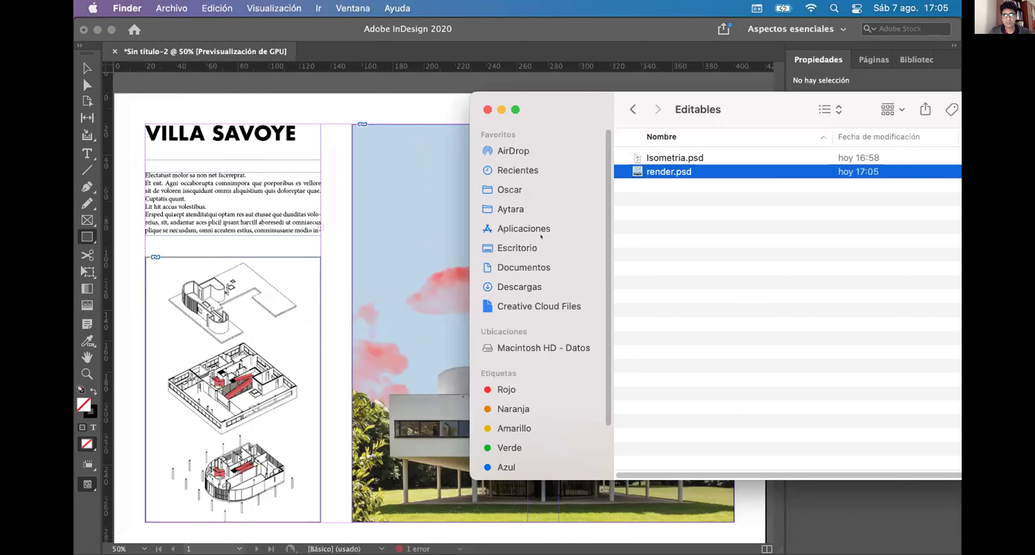
pyautogui.click(541, 241)
pyautogui.doubleClick(676, 203)
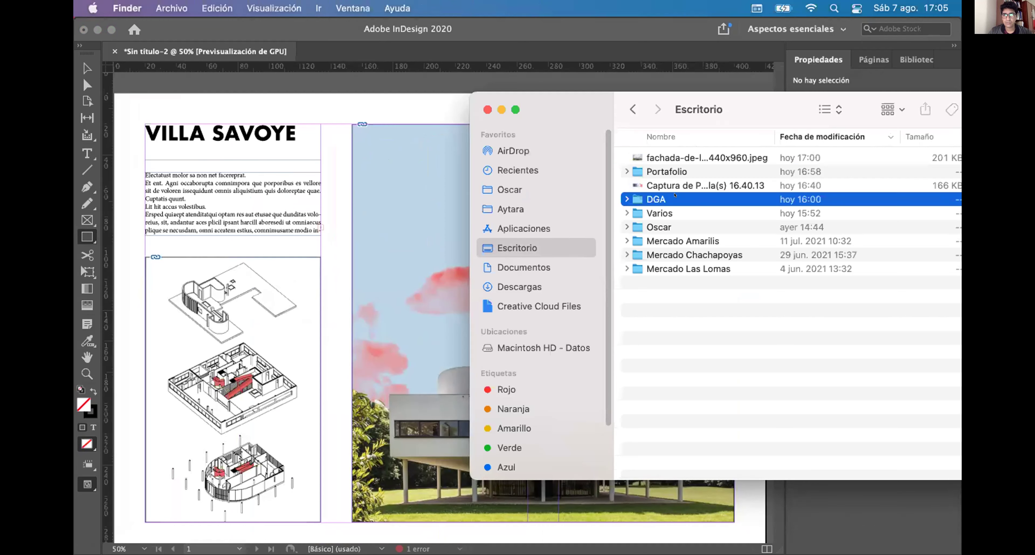
pyautogui.moveTo(676, 206); pyautogui.dragTo(398, 167)
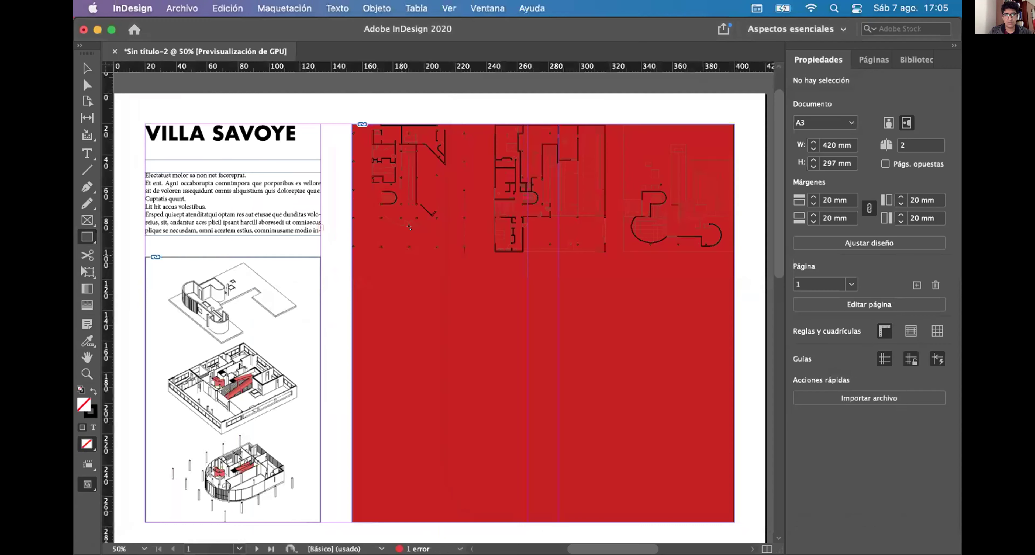
pyautogui.press('super+minus')
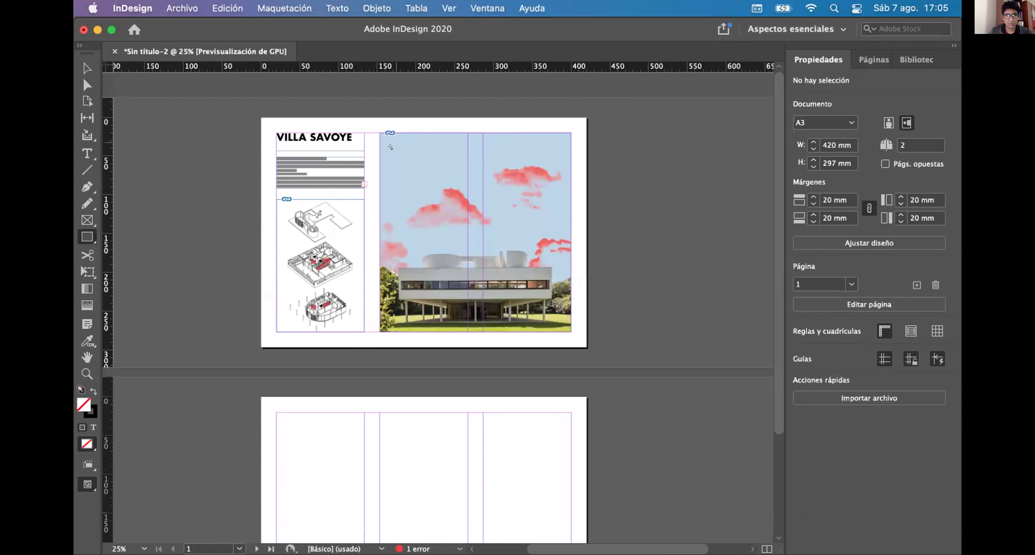
# Step: Draw a rectangle about 235 by 92.5 mm across the sky of the facade image and fill it with the C=0 M=100 magenta swatch
pyautogui.moveTo(388, 136); pyautogui.dragTo(571, 209)
pyautogui.scroll(2, 423, 124)
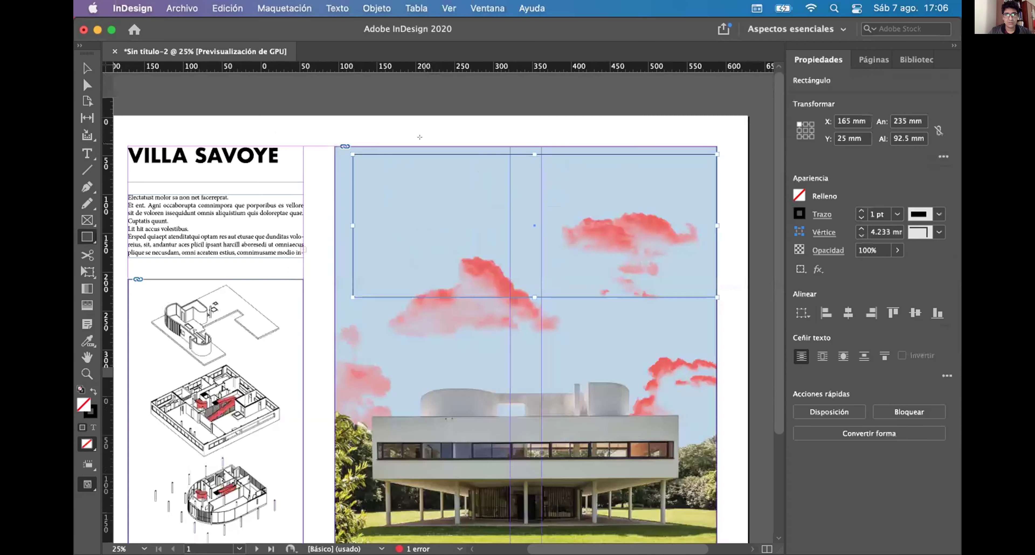
pyautogui.scroll(1, 419, 137)
pyautogui.scroll(-1, 419, 145)
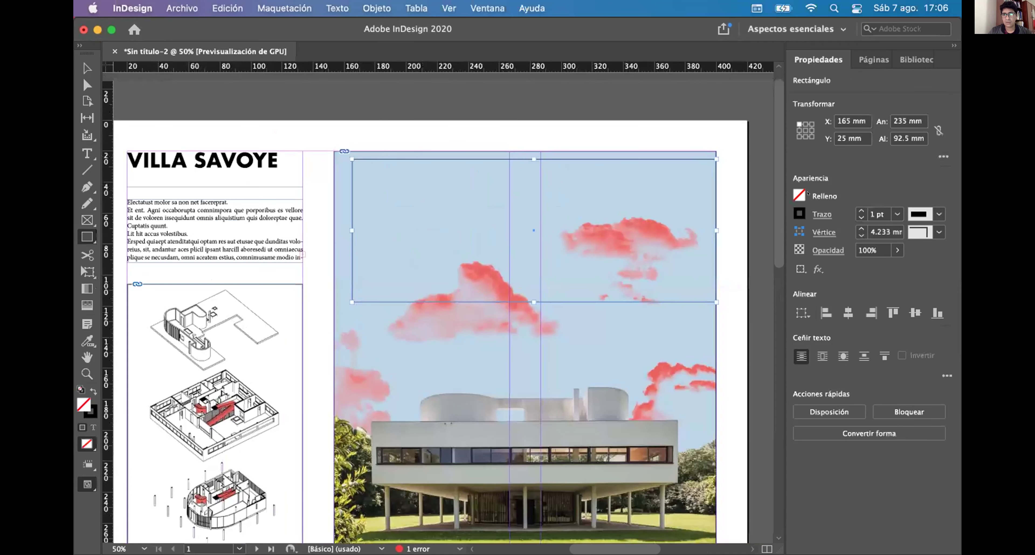
pyautogui.click(797, 194)
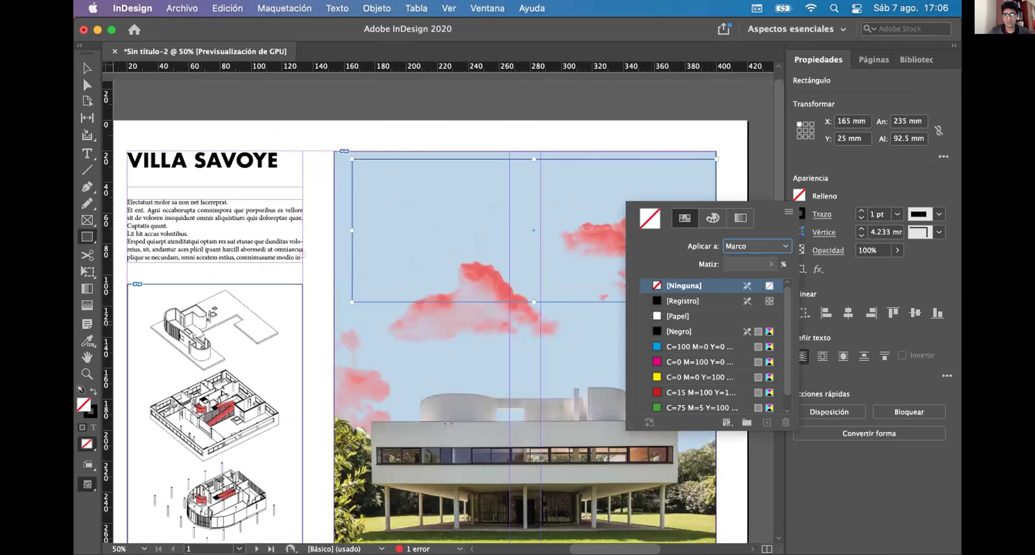
pyautogui.click(654, 362)
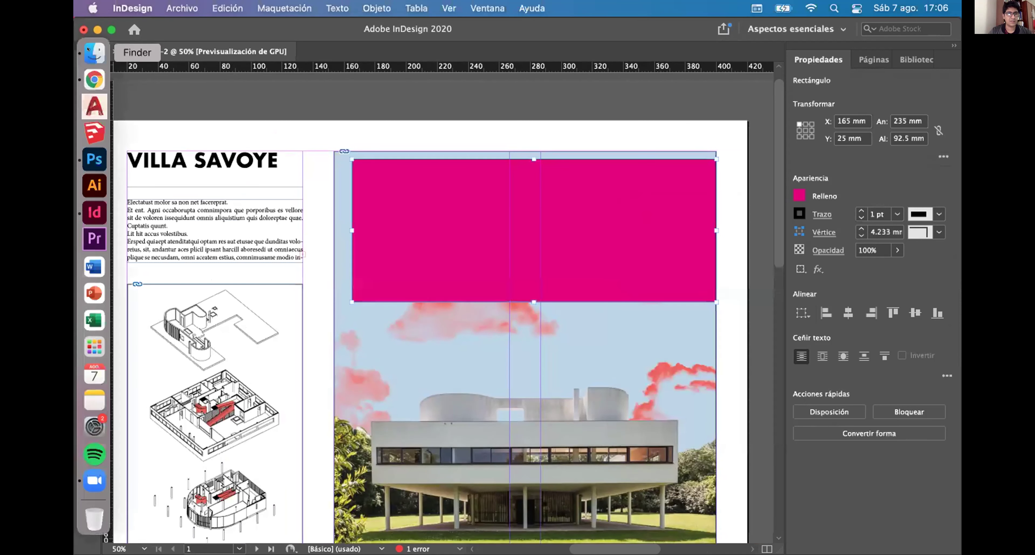
# Step: Place Plantas.pdf from the DGA folder into the magenta rectangle and set the frame's fill to [Ninguna]
pyautogui.click(88, 49)
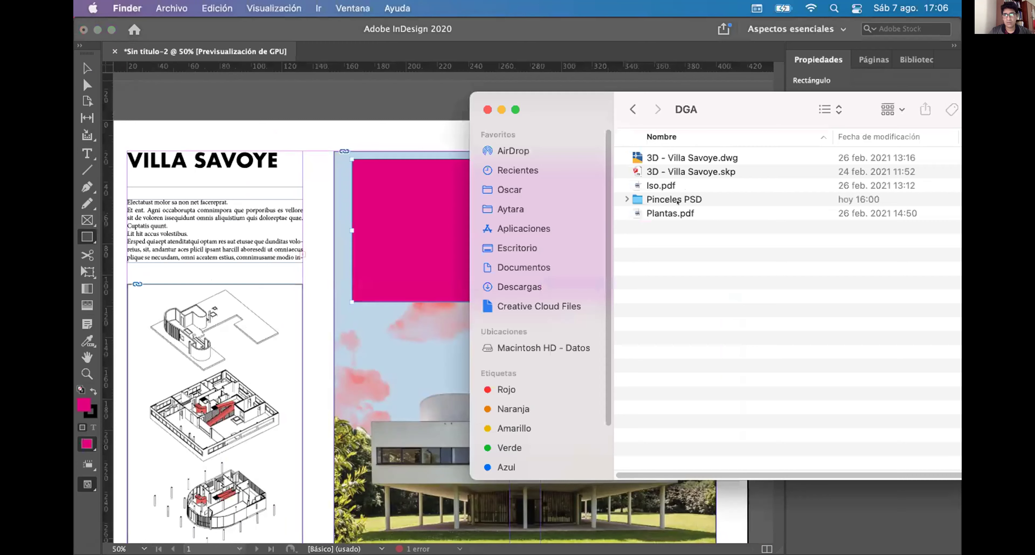
pyautogui.moveTo(670, 214); pyautogui.dragTo(398, 236)
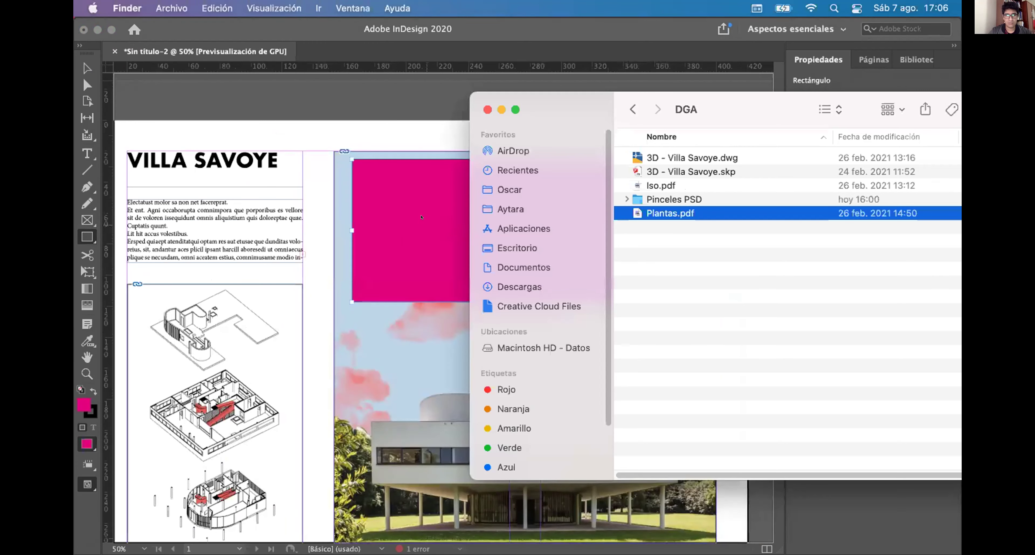
pyautogui.click(565, 225)
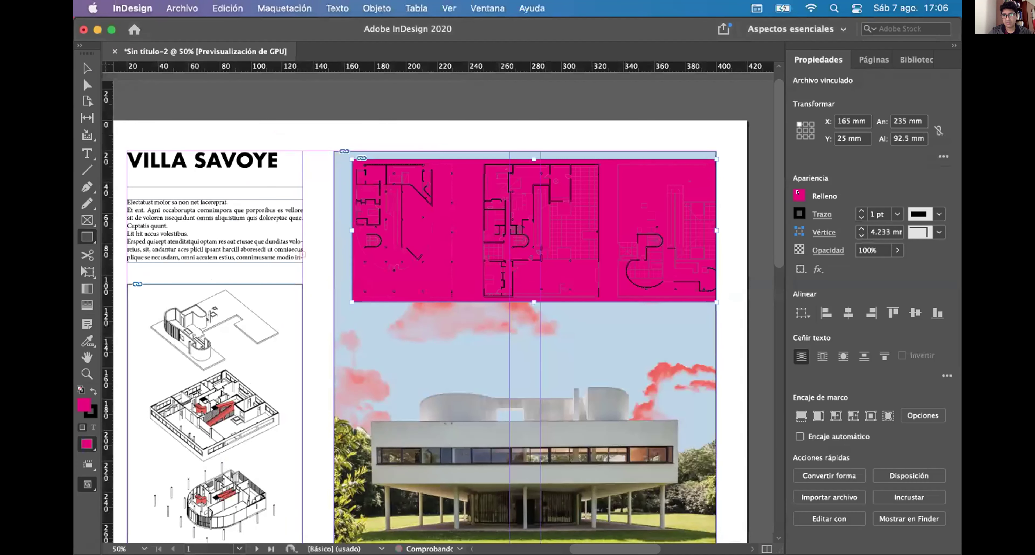
pyautogui.click(799, 193)
pyautogui.click(682, 286)
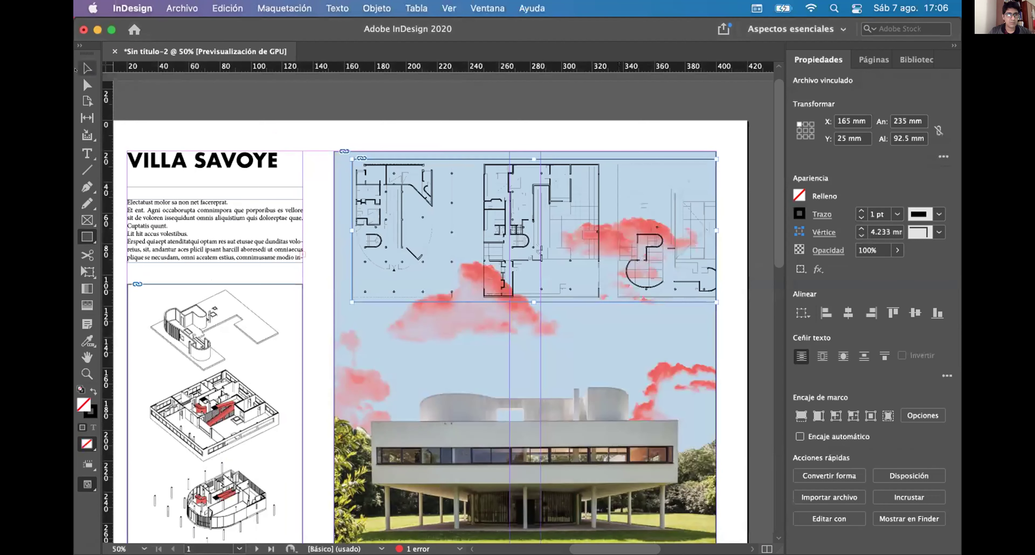
# Step: Extend the floor plan frame to the facade image's upper-left corner, scale the plans inside to about 244 by 78 mm and deselect
pyautogui.click(87, 68)
pyautogui.moveTo(345, 150); pyautogui.dragTo(334, 151)
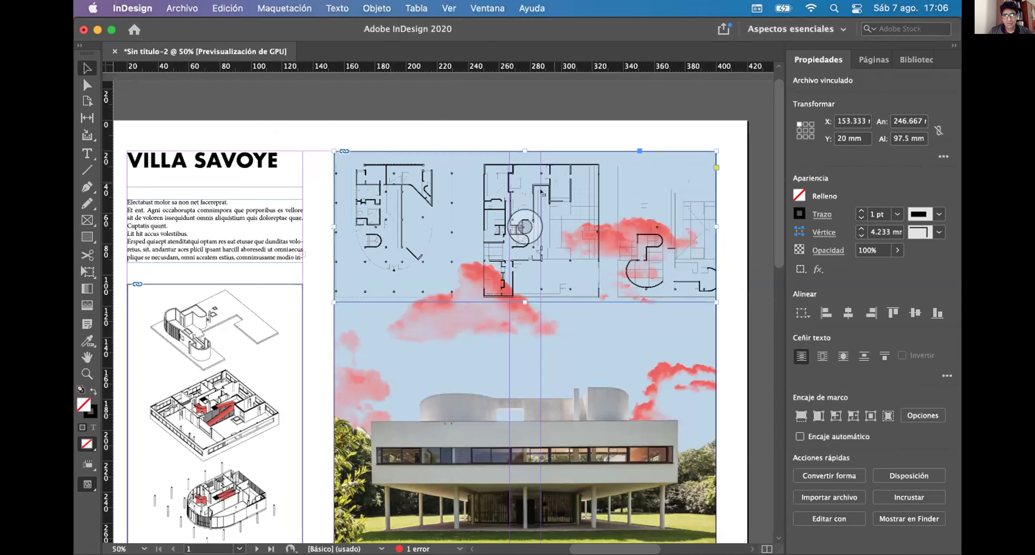
pyautogui.moveTo(543, 177); pyautogui.dragTo(543, 177)
pyautogui.moveTo(521, 225); pyautogui.dragTo(551, 182)
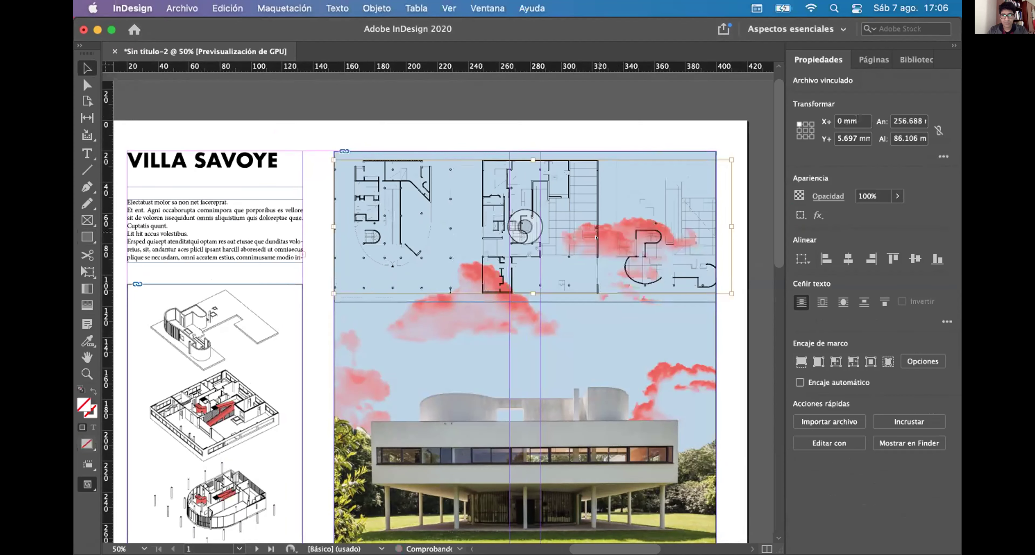
pyautogui.moveTo(731, 294); pyautogui.dragTo(701, 272)
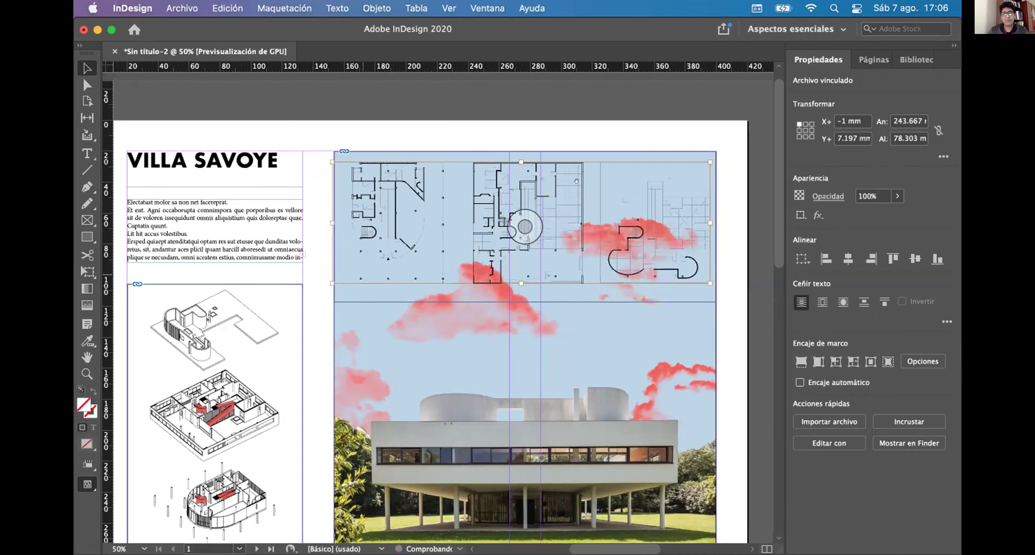
pyautogui.click(631, 192)
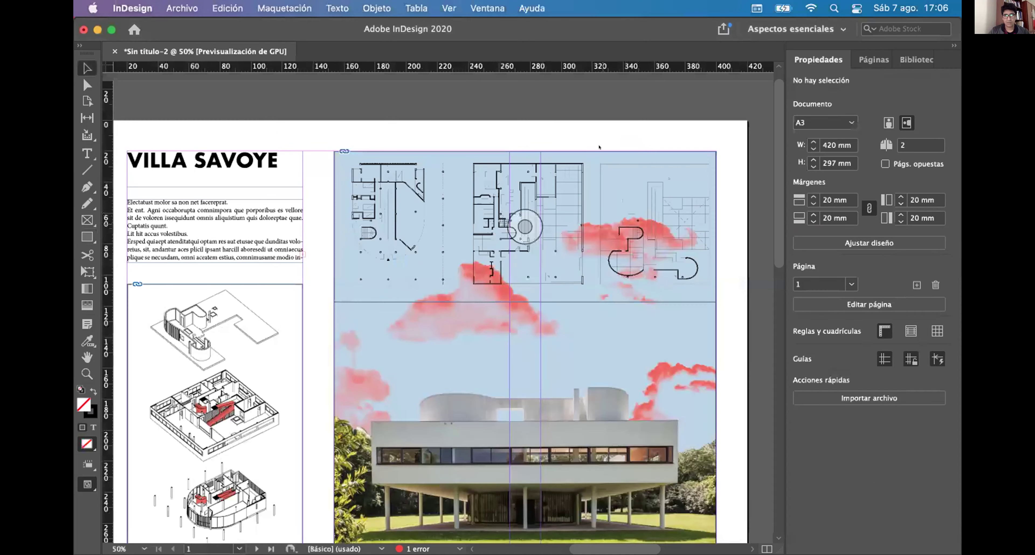
# Step: Switch to Photoshop and erase the right-hand red cloud from the sky on the nubes layer of render.psd
pyautogui.moveTo(543, 240); pyautogui.dragTo(567, 193)
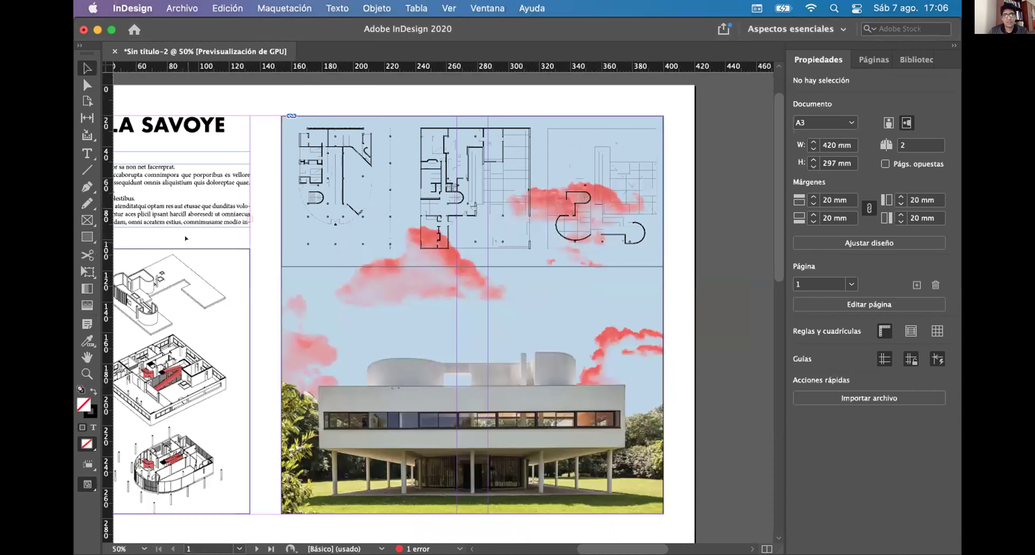
pyautogui.hotkey('ctrl', 'Up')
pyautogui.click(161, 434)
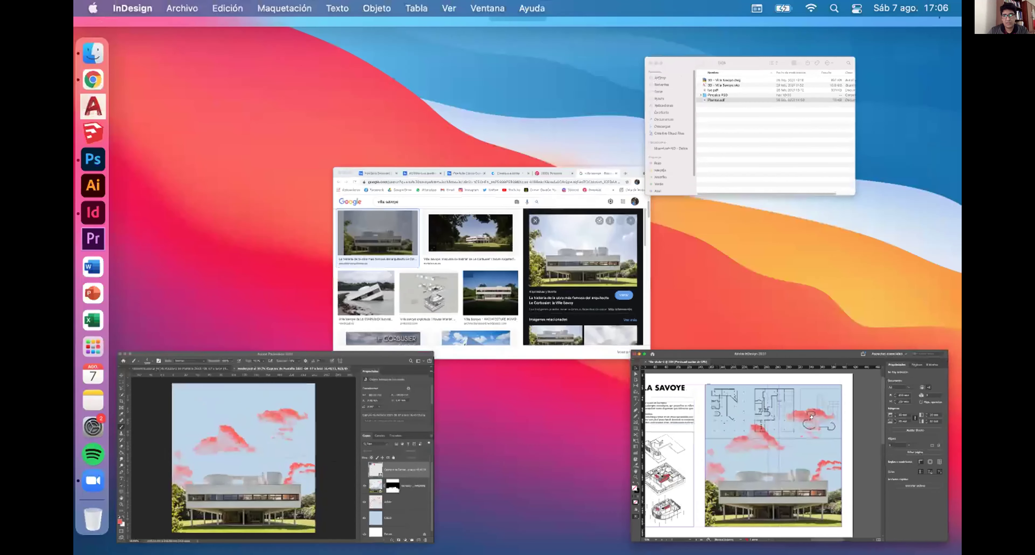
pyautogui.click(833, 437)
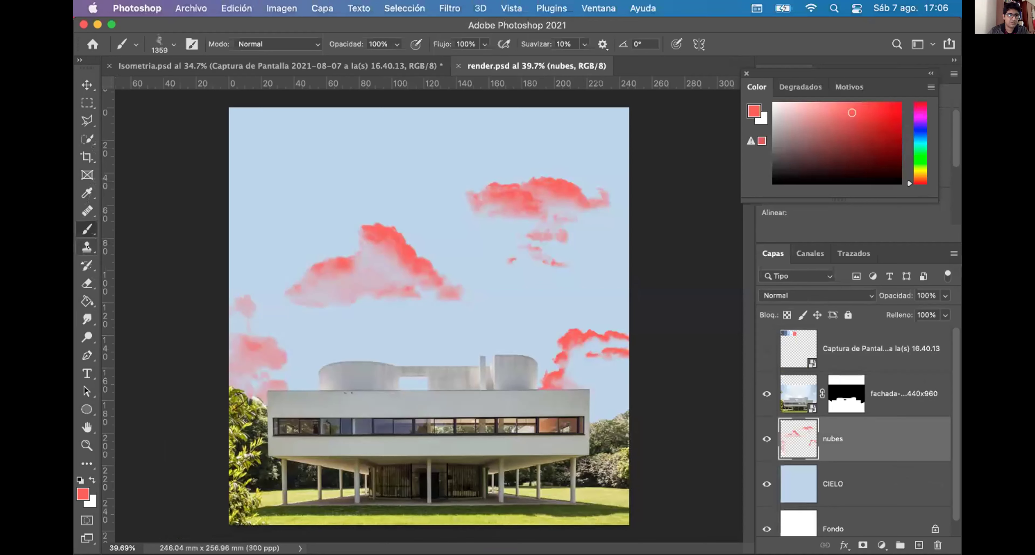
pyautogui.click(80, 104)
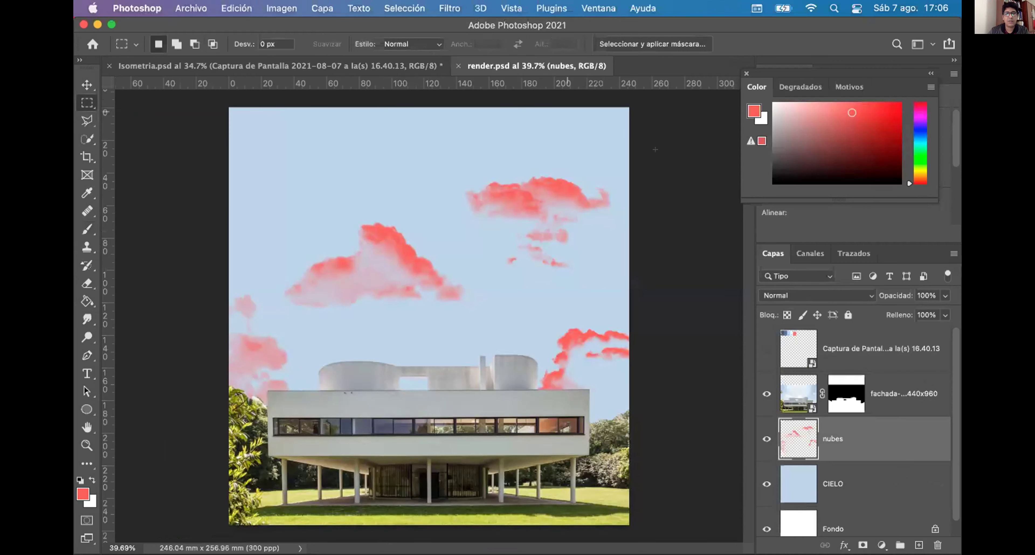
pyautogui.moveTo(476, 283); pyautogui.dragTo(542, 193)
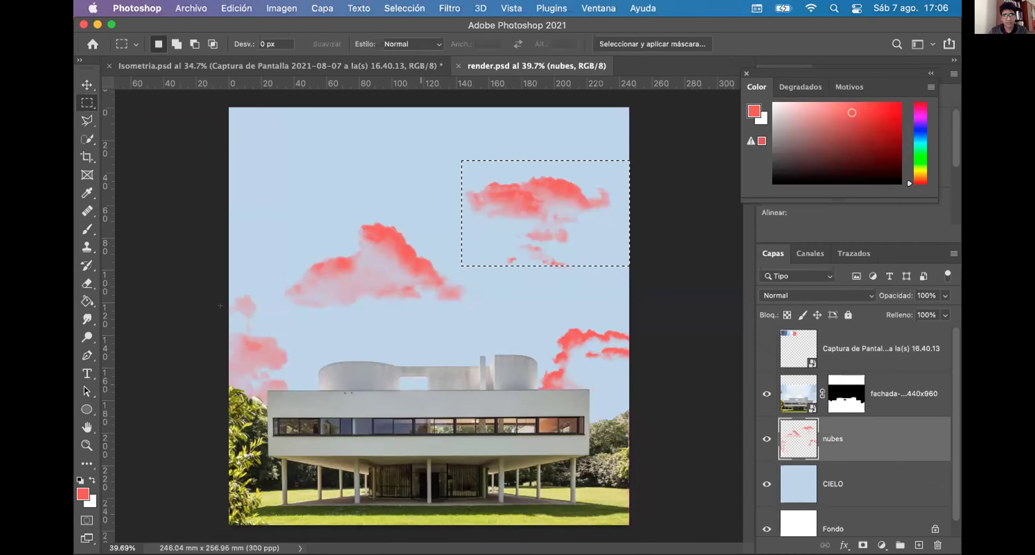
pyautogui.press('Delete')
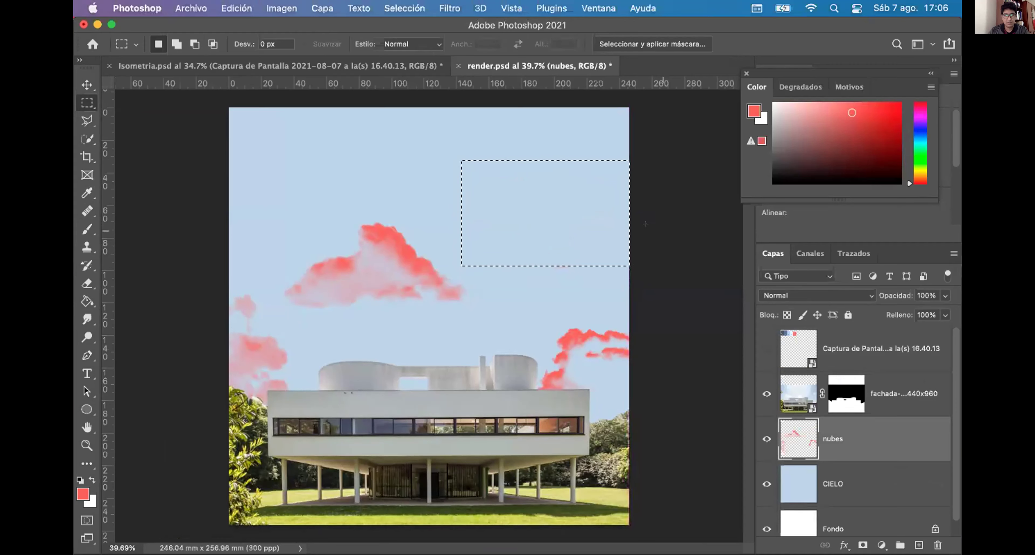
pyautogui.press('super+d')
# Step: Save render.psd, switch back to InDesign and update the linked facade image on the sheet
pyautogui.click(198, 6)
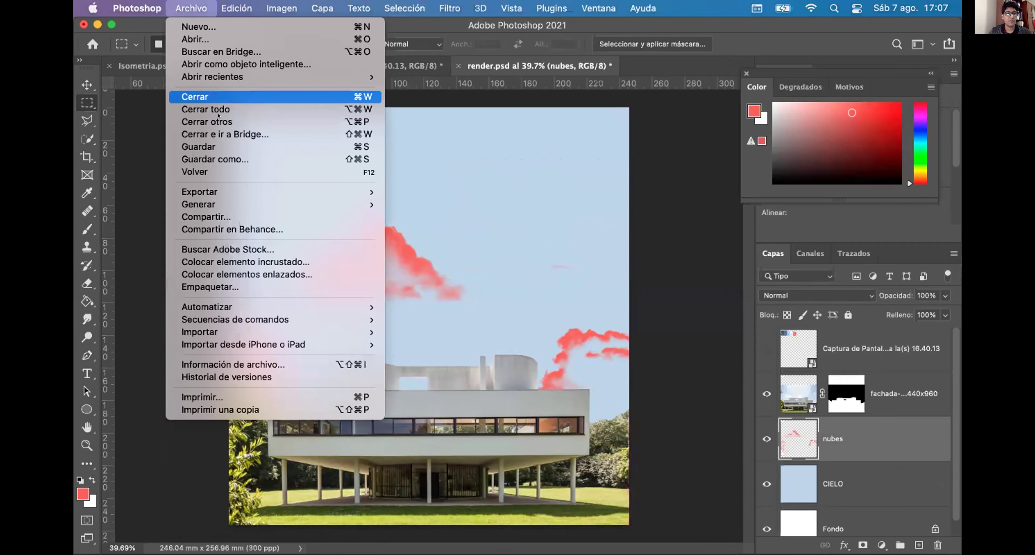
pyautogui.click(225, 141)
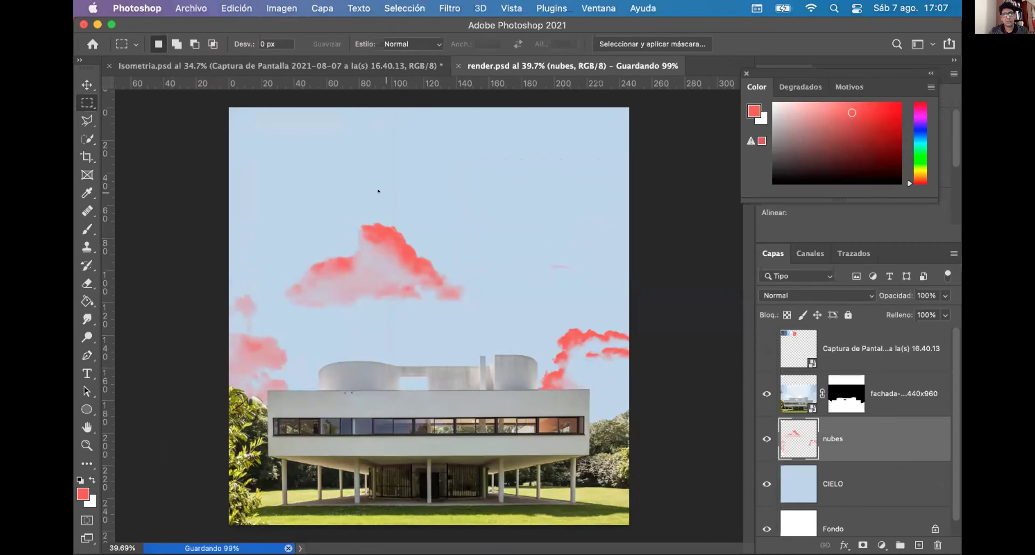
pyautogui.hotkey('ctrl', 'Up')
pyautogui.click(737, 225)
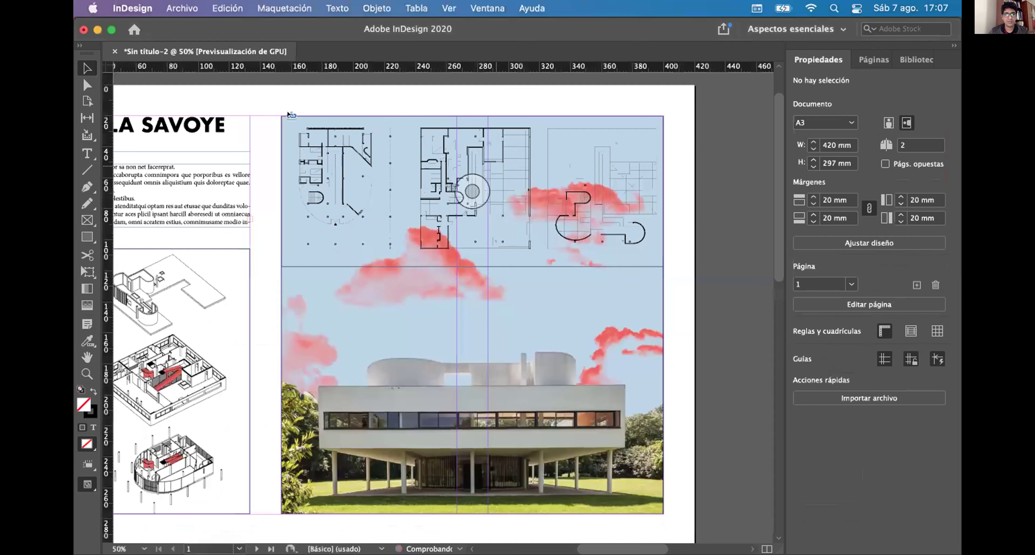
pyautogui.click(320, 136)
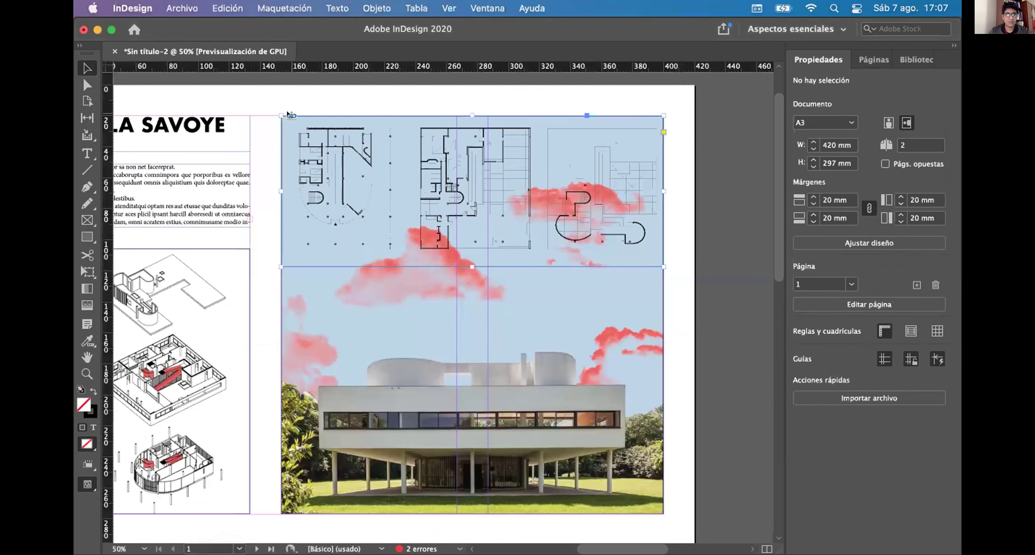
# Step: Shift the floor plan frame slightly down over the sky, restore it to the facade image's upper edge and deselect
pyautogui.moveTo(320, 135); pyautogui.dragTo(320, 146)
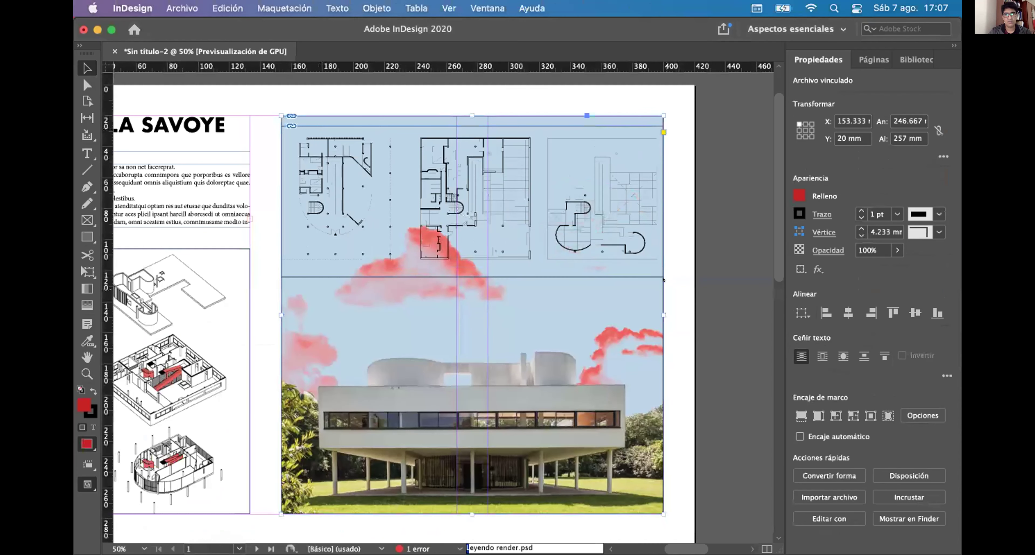
pyautogui.click(723, 192)
pyautogui.click(619, 213)
pyautogui.moveTo(619, 213); pyautogui.dragTo(619, 203)
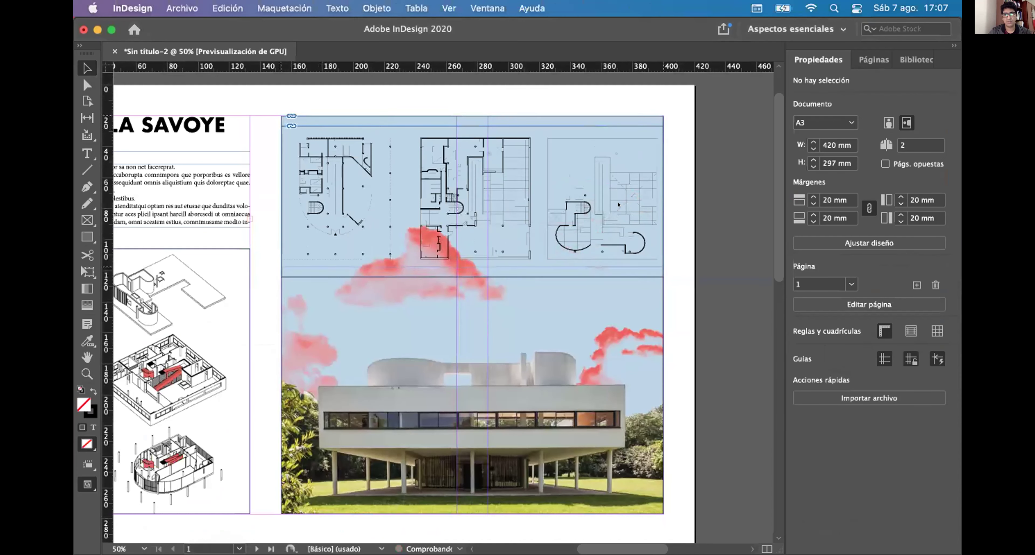
pyautogui.click(696, 250)
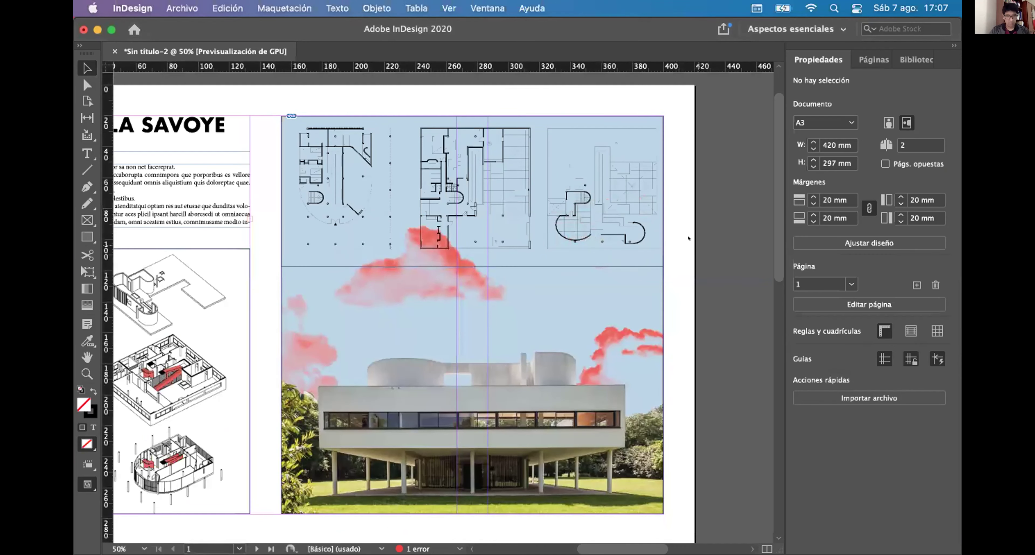
# Step: Review the updated facade image together with the floor plans, title and text column on the sheet
pyautogui.press('super+minus')
pyautogui.press('super+minus')
pyautogui.press('super+minus')
pyautogui.press('super+equal')
pyautogui.scroll(2, 452, 214)
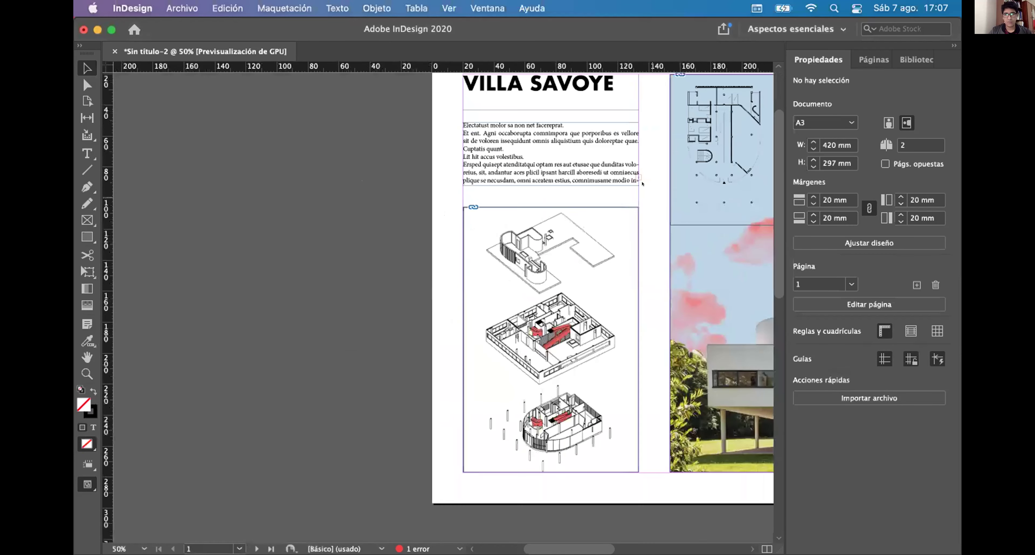
pyautogui.scroll(-2, 288, 244)
pyautogui.scroll(2, 676, 172)
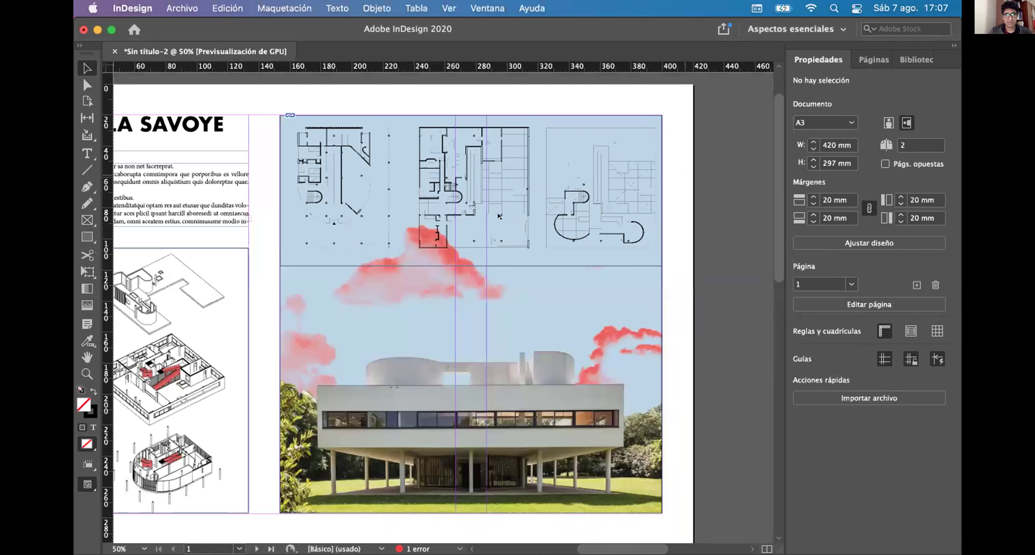
pyautogui.scroll(-2, 472, 171)
pyautogui.scroll(1, 463, 325)
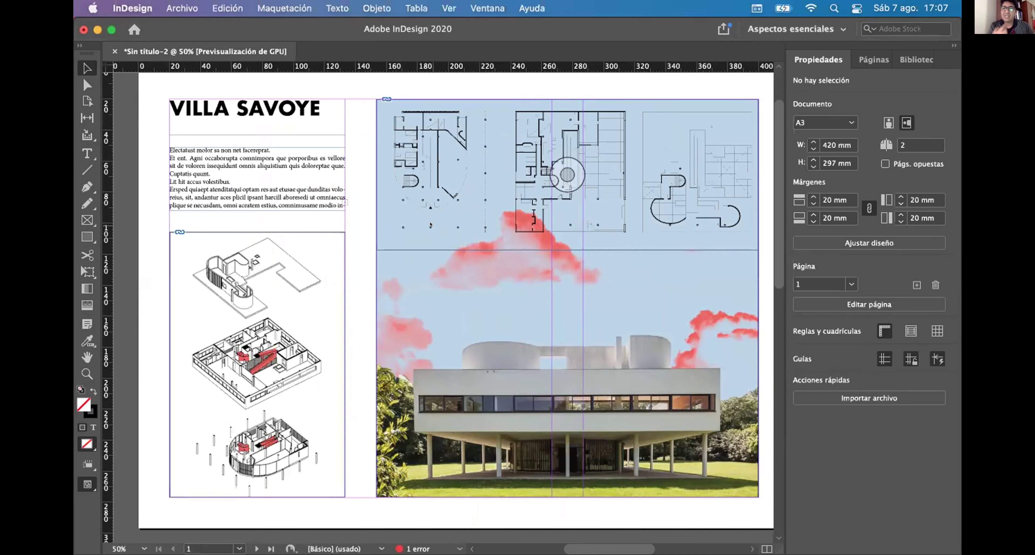
# Step: Examine the exploded isometric drawing in the left column up close and in relation to the rest of the sheet
pyautogui.moveTo(567, 174); pyautogui.dragTo(186, 372)
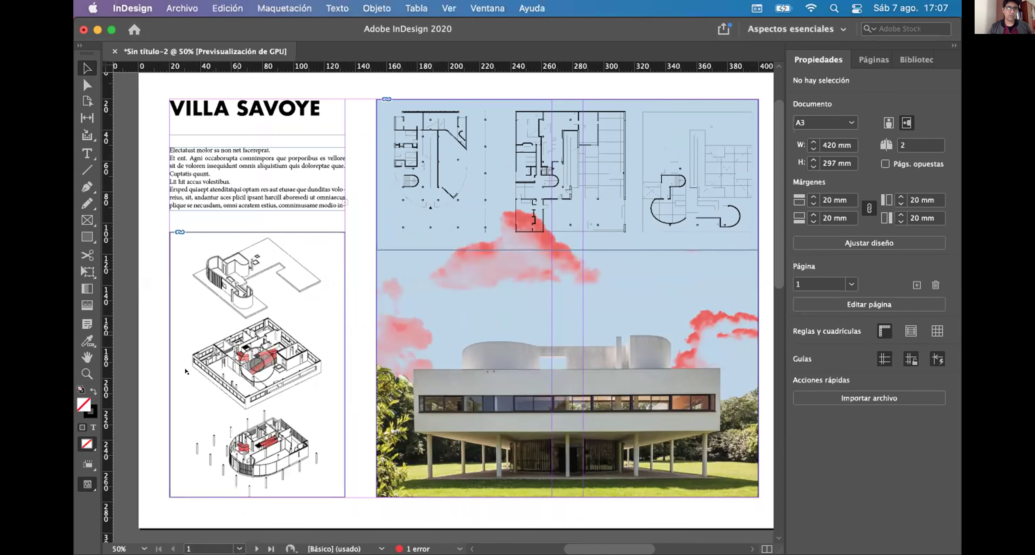
pyautogui.scroll(1, 230, 435)
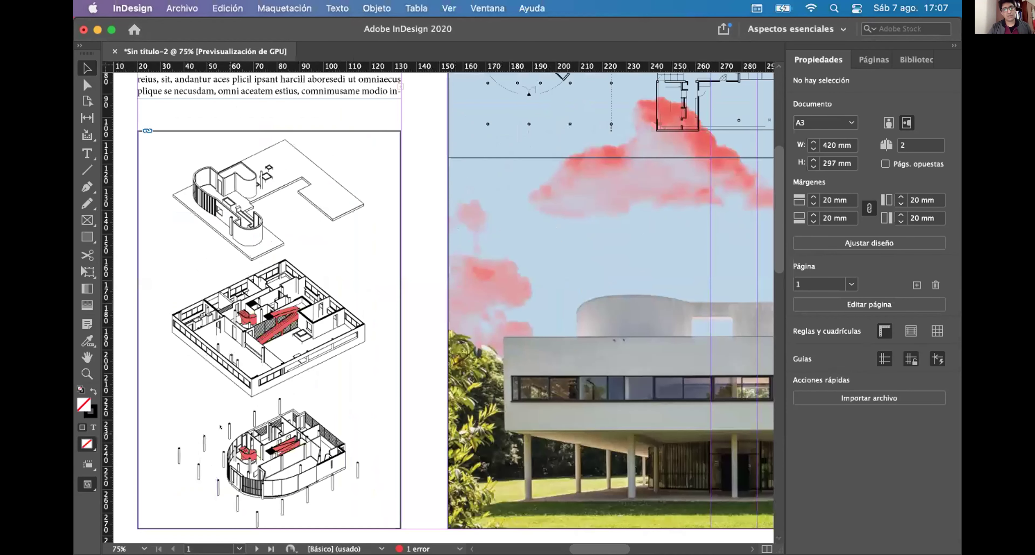
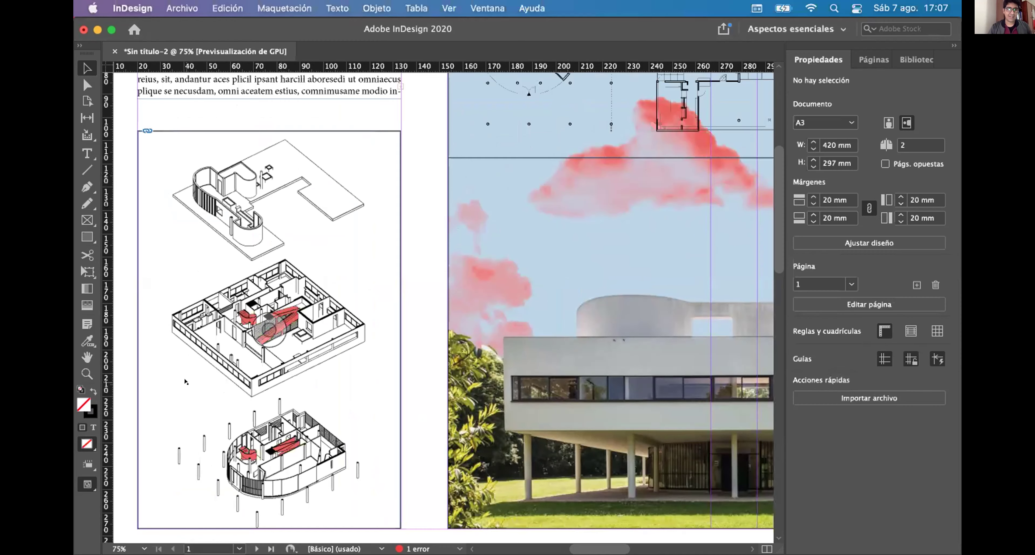
pyautogui.scroll(2, 185, 381)
pyautogui.scroll(-2, 373, 321)
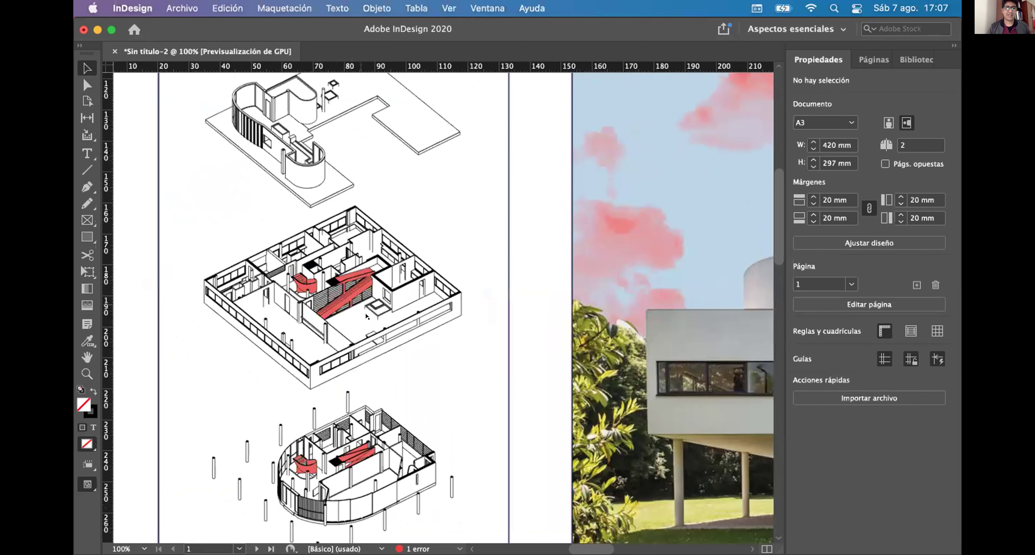
pyautogui.scroll(-4, 311, 304)
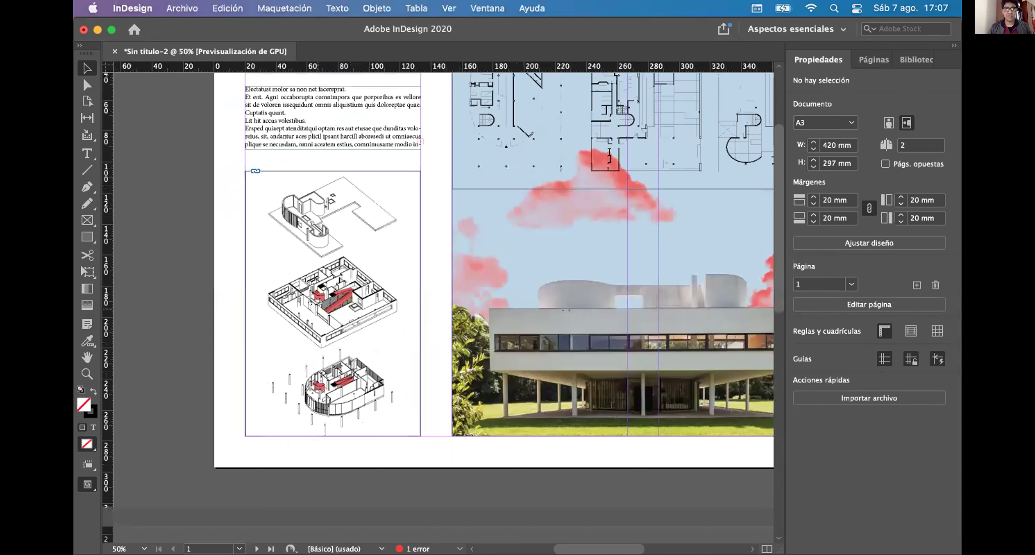
pyautogui.scroll(3, 200, 260)
pyautogui.scroll(-2, 200, 259)
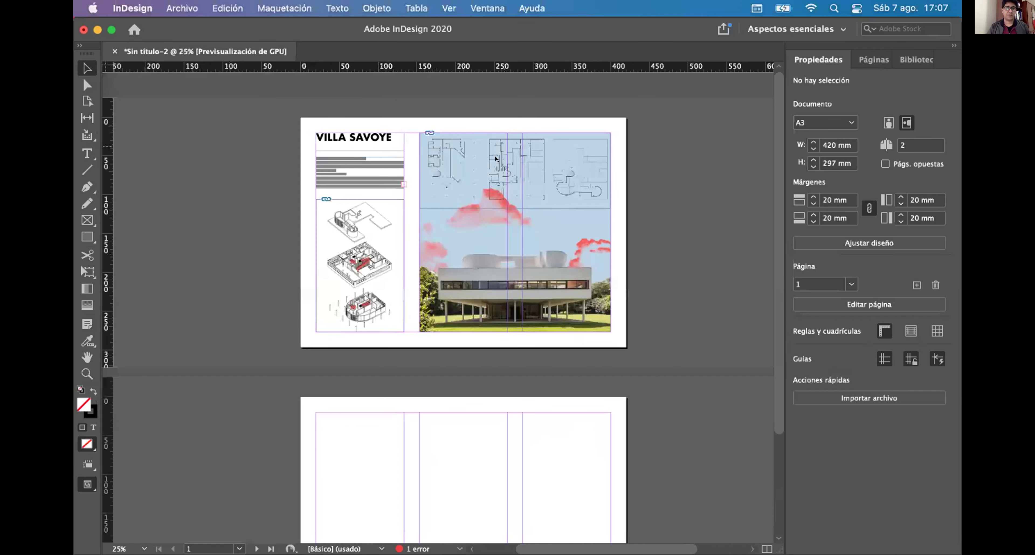
# Step: Check the overall composition of the first page, comparing the floor plans, facade image and left column
pyautogui.scroll(2, 496, 159)
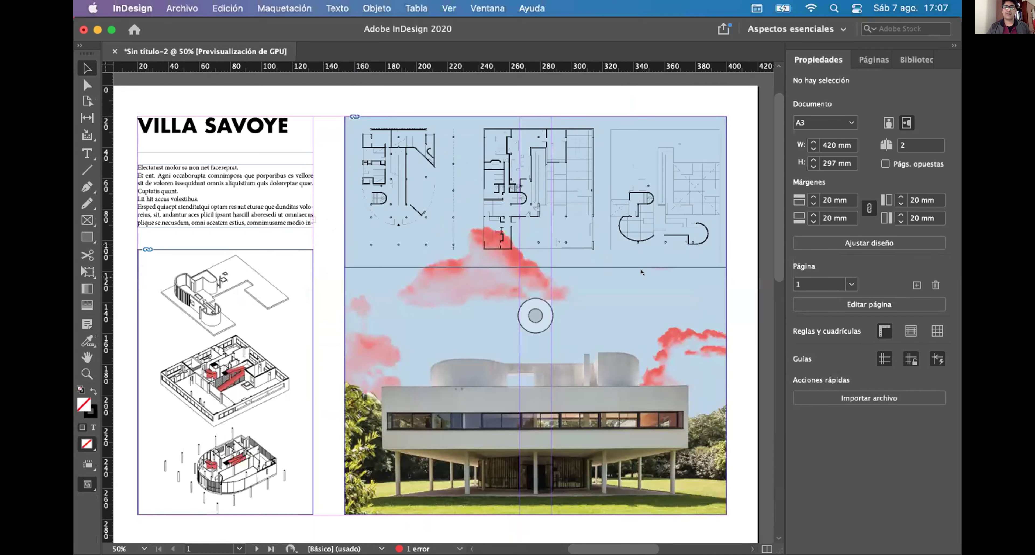
pyautogui.scroll(-5, 641, 273)
pyautogui.hscroll(1, 640, 266)
pyautogui.scroll(-3, 664, 303)
pyautogui.scroll(3, 607, 231)
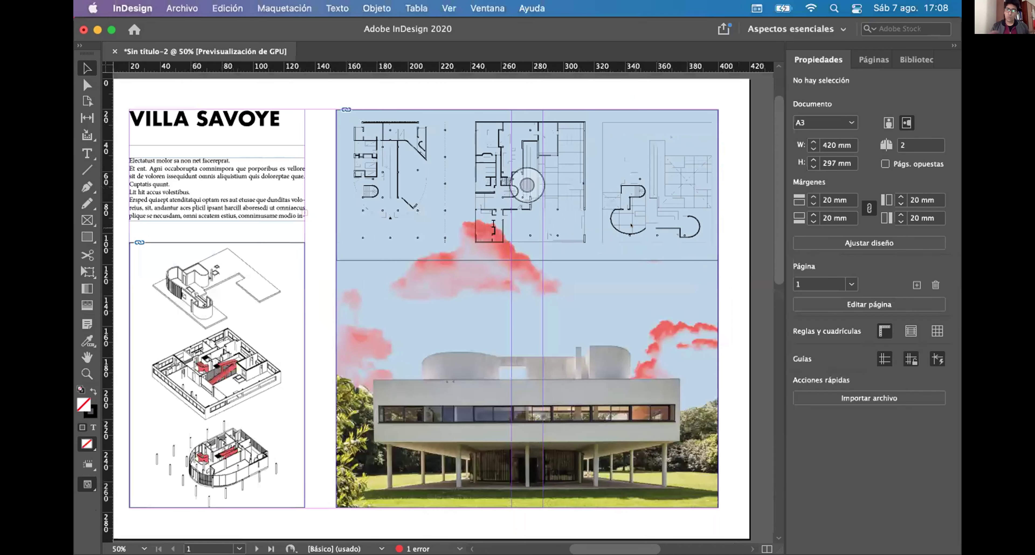
pyautogui.scroll(-2, 652, 225)
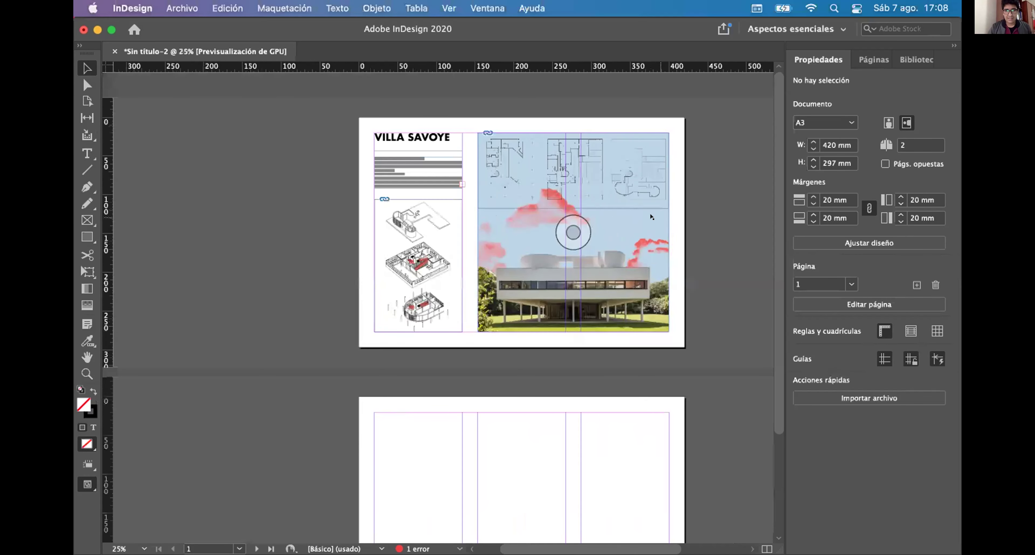
pyautogui.scroll(2, 647, 219)
pyautogui.scroll(-2, 641, 217)
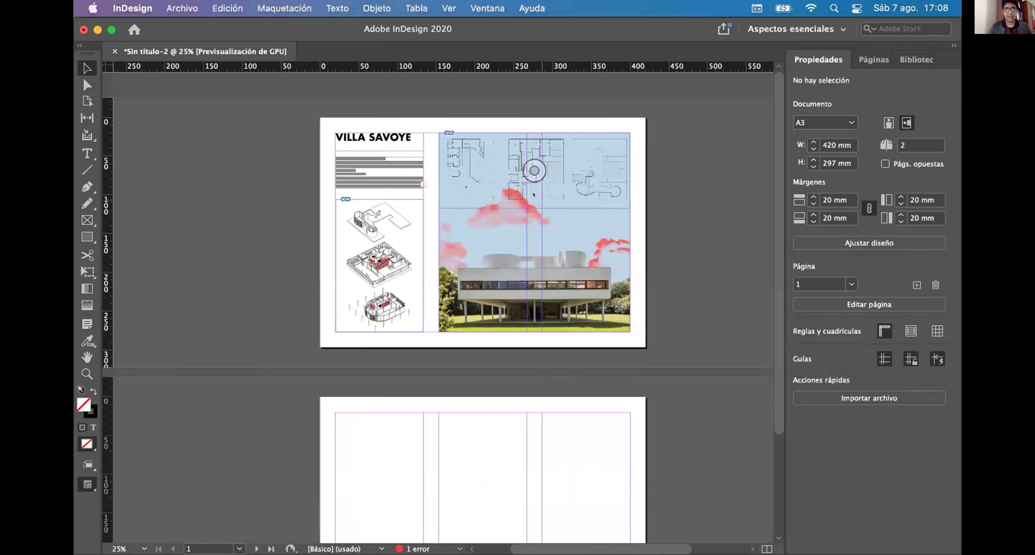
pyautogui.hscroll(2, 553, 191)
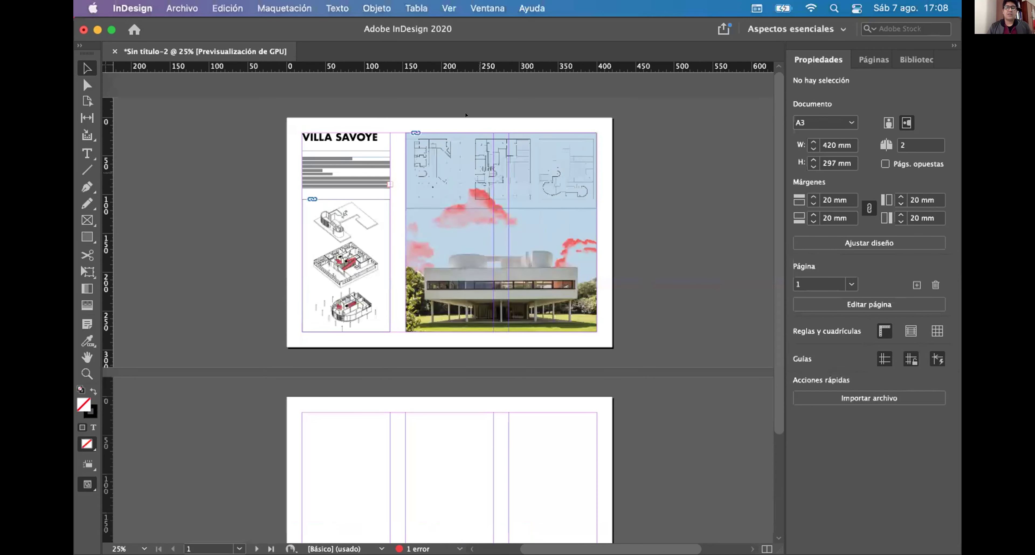
# Step: Set the display performance to Visualización de alta calidad and inspect the facade image's detail up close
pyautogui.click(444, 7)
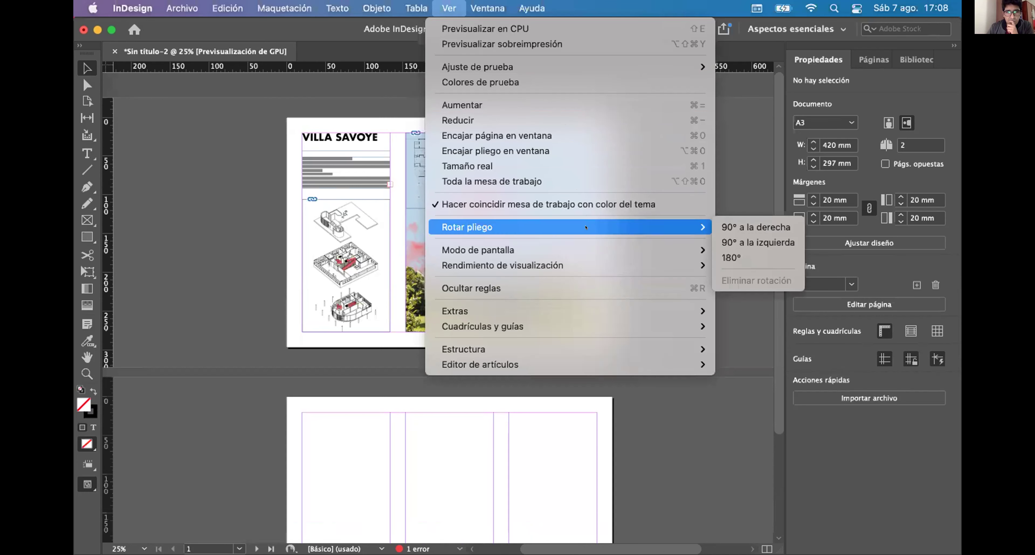
pyautogui.moveTo(522, 269)
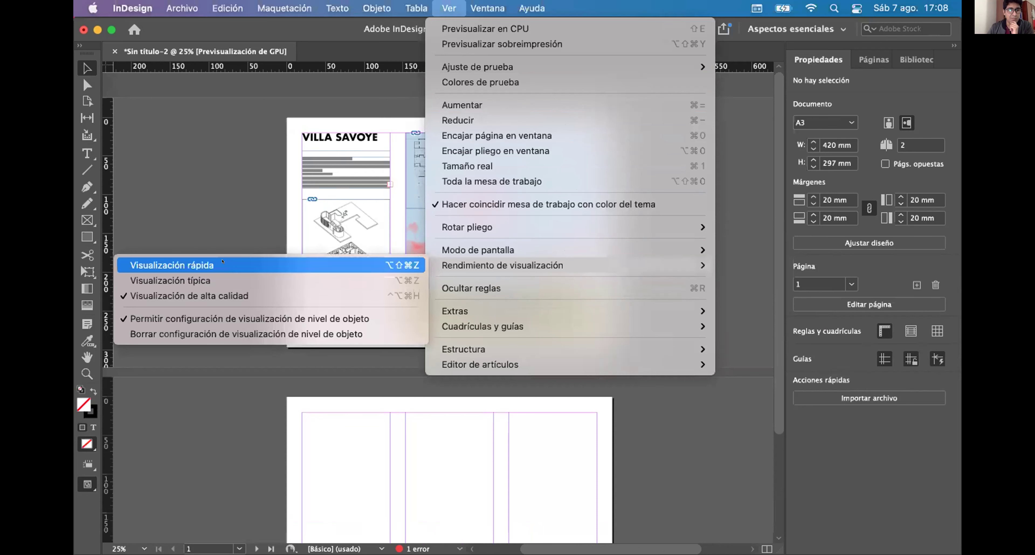
pyautogui.click(220, 295)
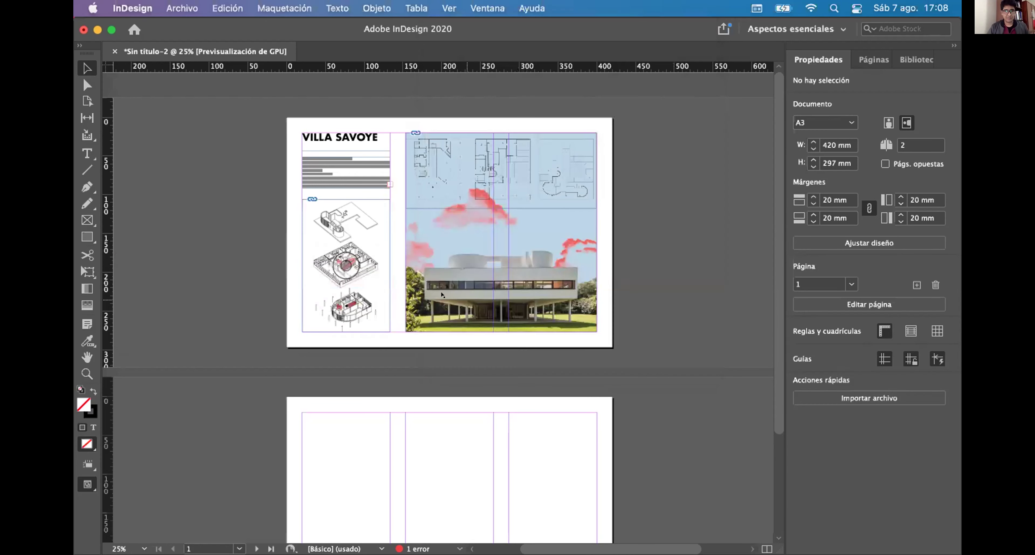
pyautogui.scroll(6, 508, 293)
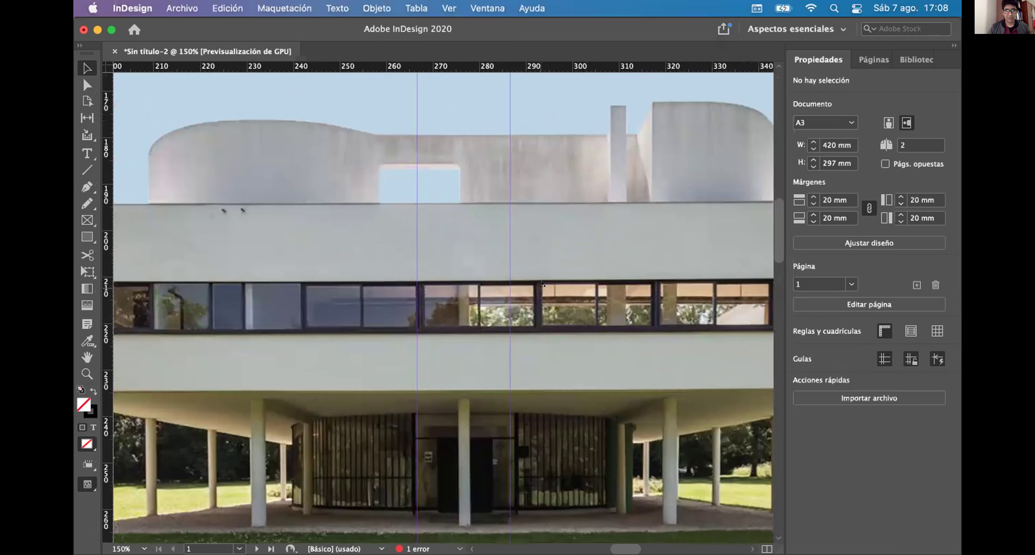
pyautogui.scroll(2, 554, 259)
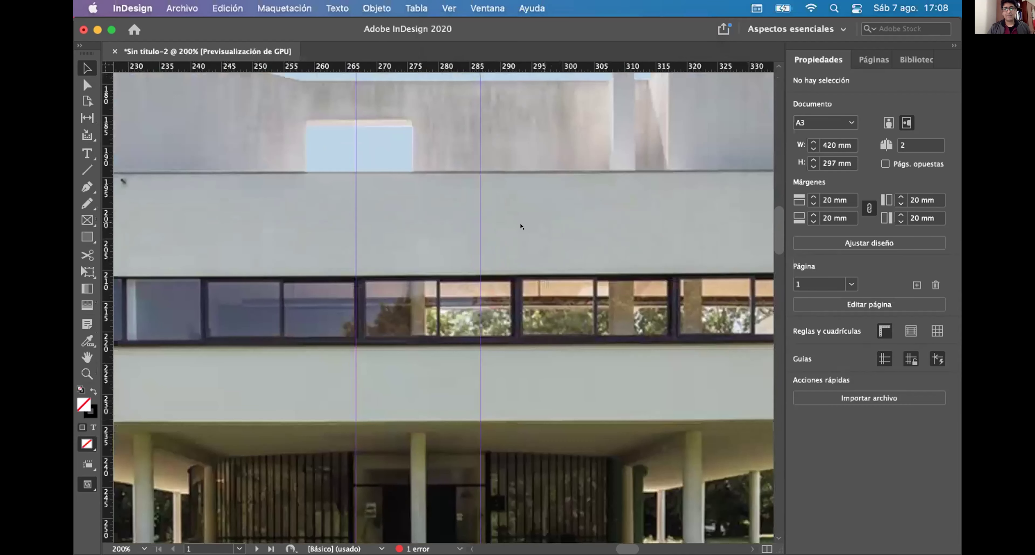
pyautogui.scroll(-4, 530, 295)
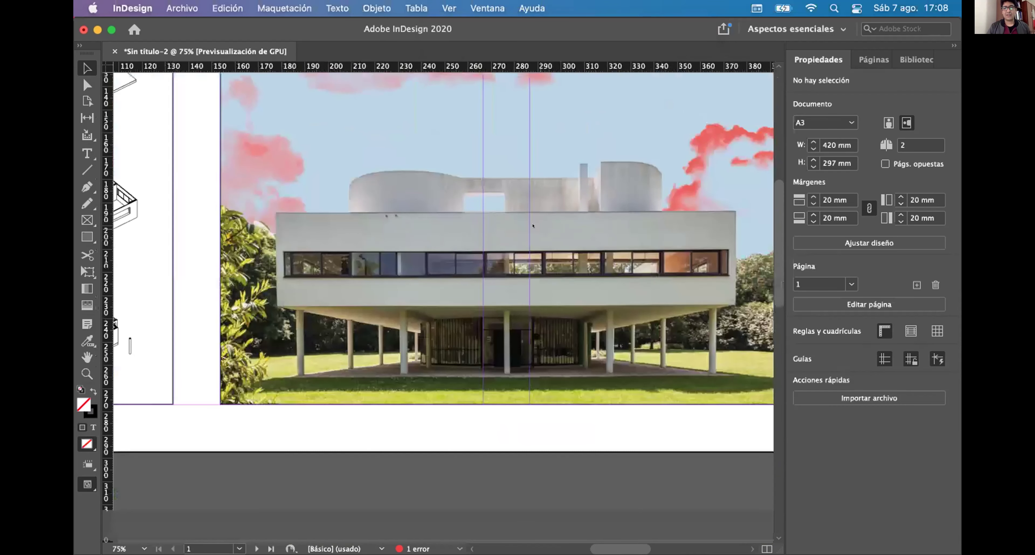
pyautogui.scroll(-2, 533, 226)
# Step: Compare the whole first page with a close view of the facade image and the sky's floor plans
pyautogui.click(449, 8)
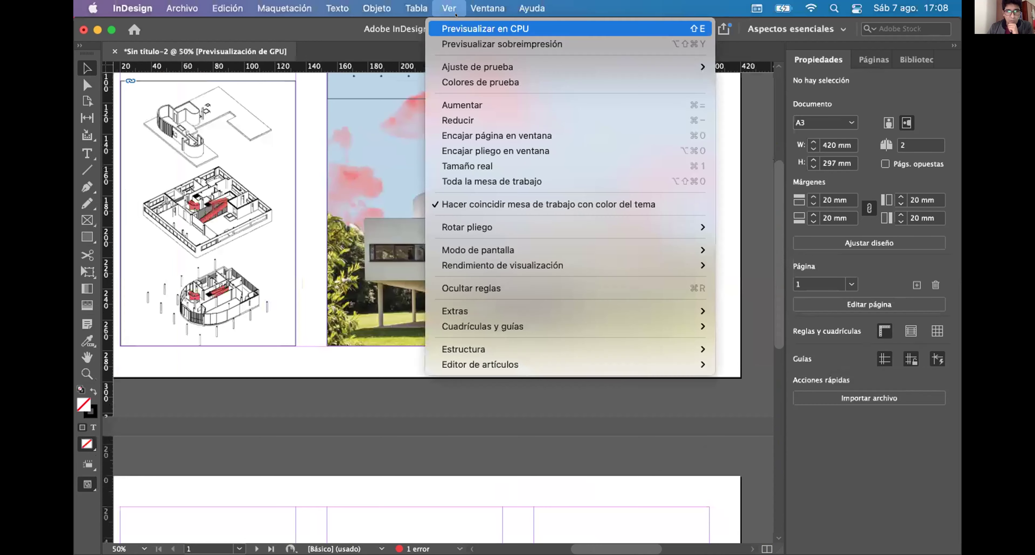
pyautogui.moveTo(408, 7)
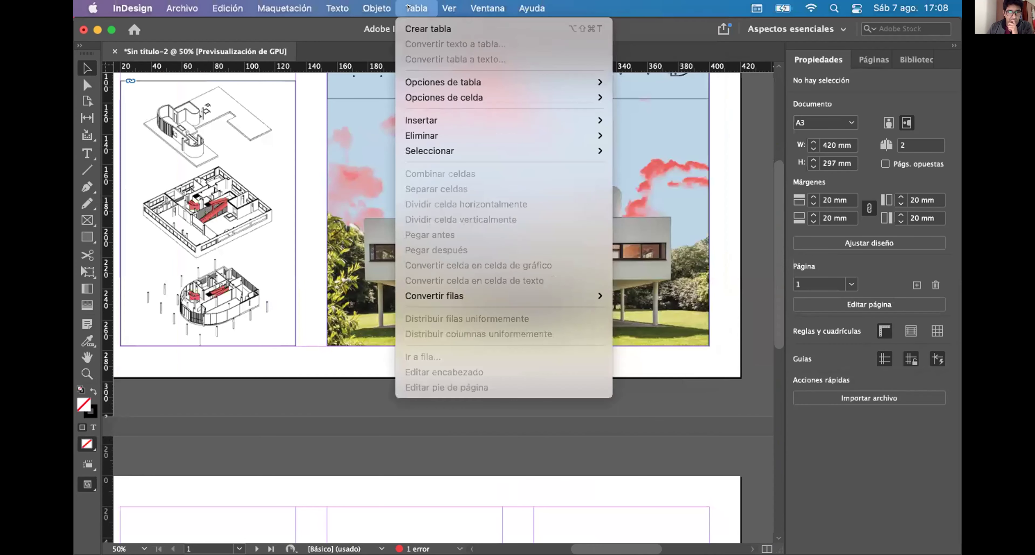
pyautogui.click(732, 214)
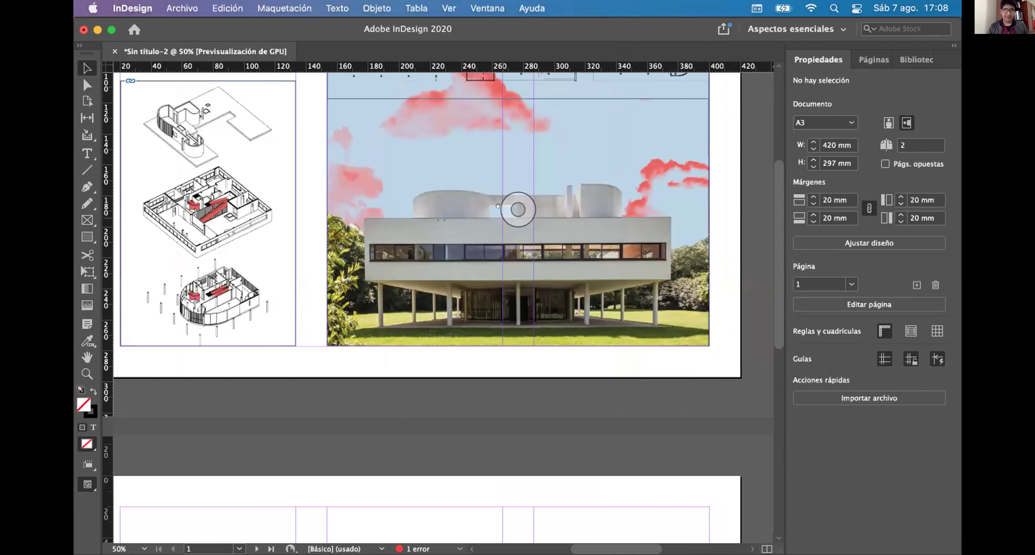
pyautogui.scroll(-5, 497, 206)
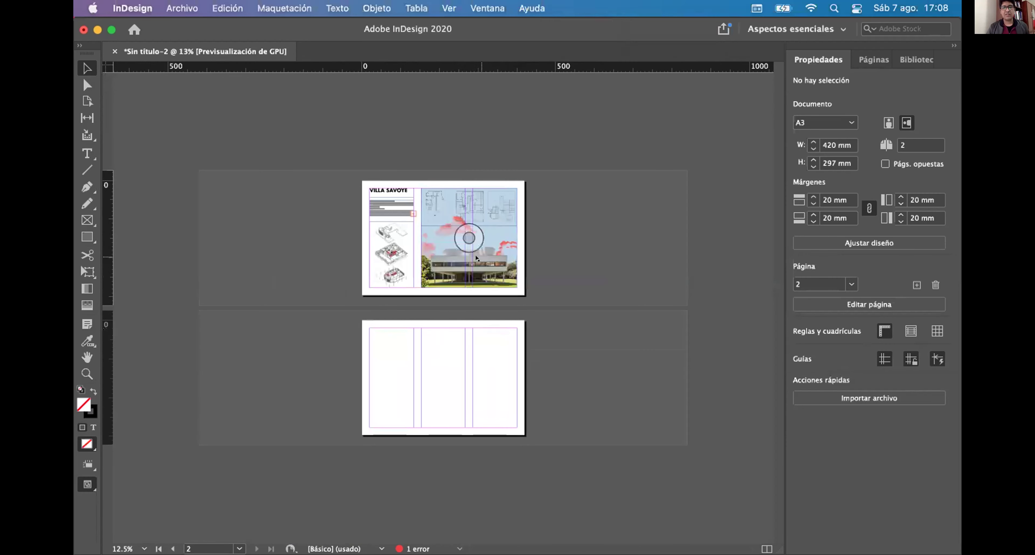
pyautogui.scroll(4, 462, 232)
pyautogui.scroll(-2, 320, 326)
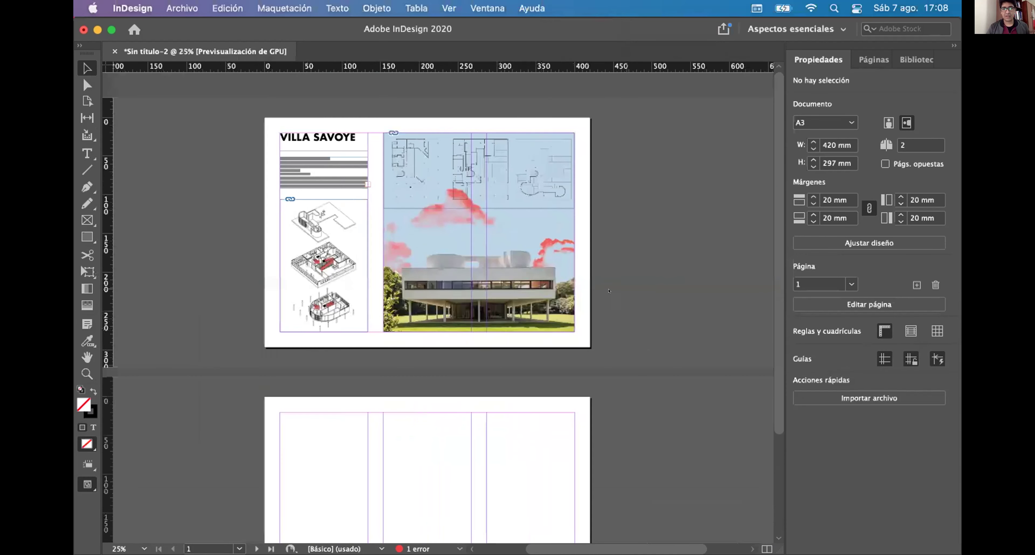
pyautogui.scroll(4, 330, 234)
pyautogui.scroll(-1, 608, 269)
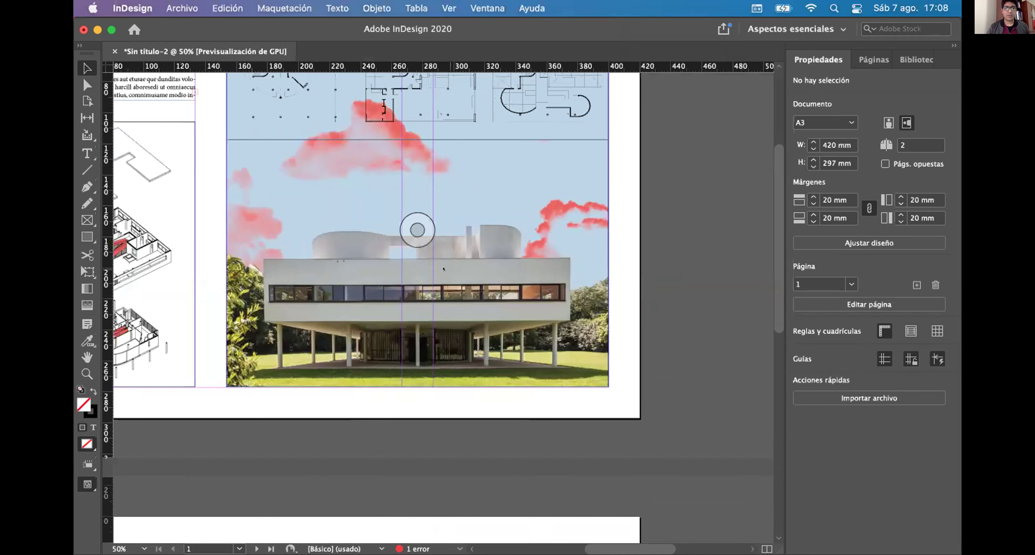
pyautogui.scroll(1, 444, 268)
pyautogui.scroll(-1, 482, 287)
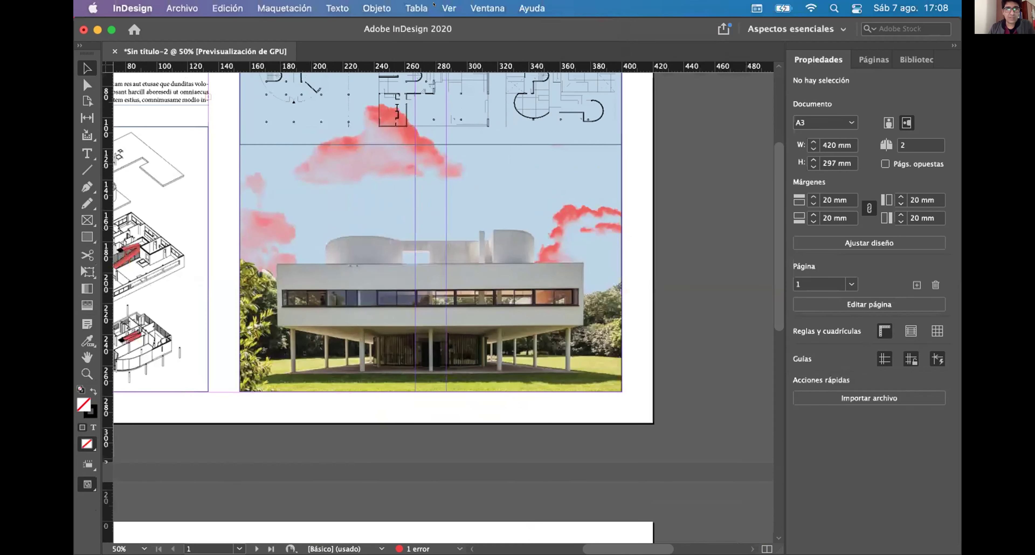
# Step: Set the display performance to Visualización típica and inspect the facade image's detail up close
pyautogui.click(448, 8)
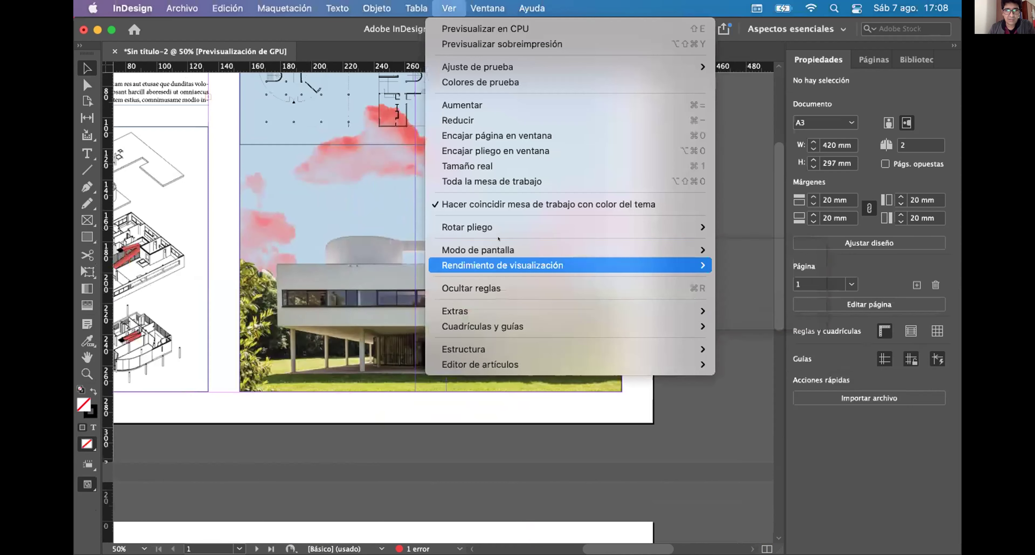
pyautogui.moveTo(463, 265)
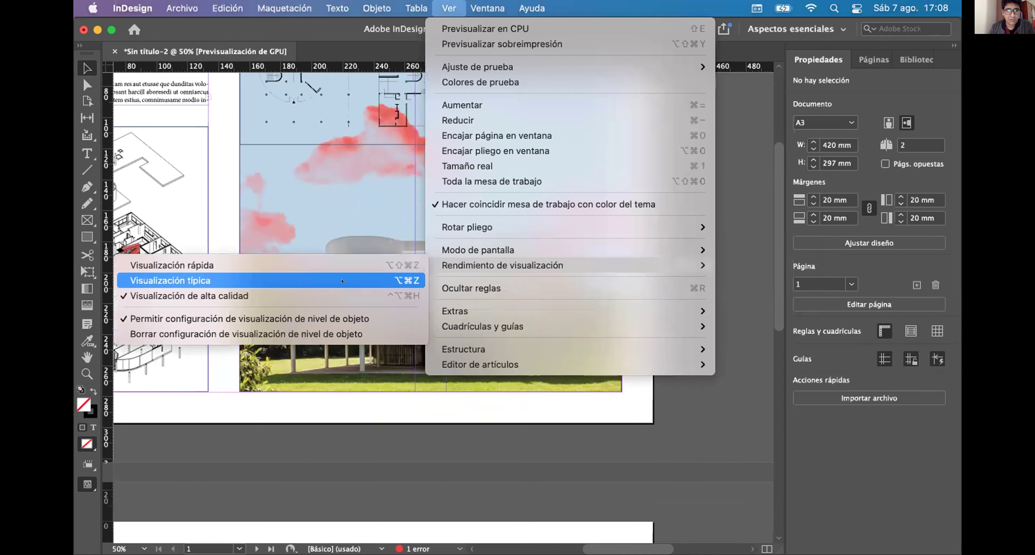
pyautogui.click(231, 275)
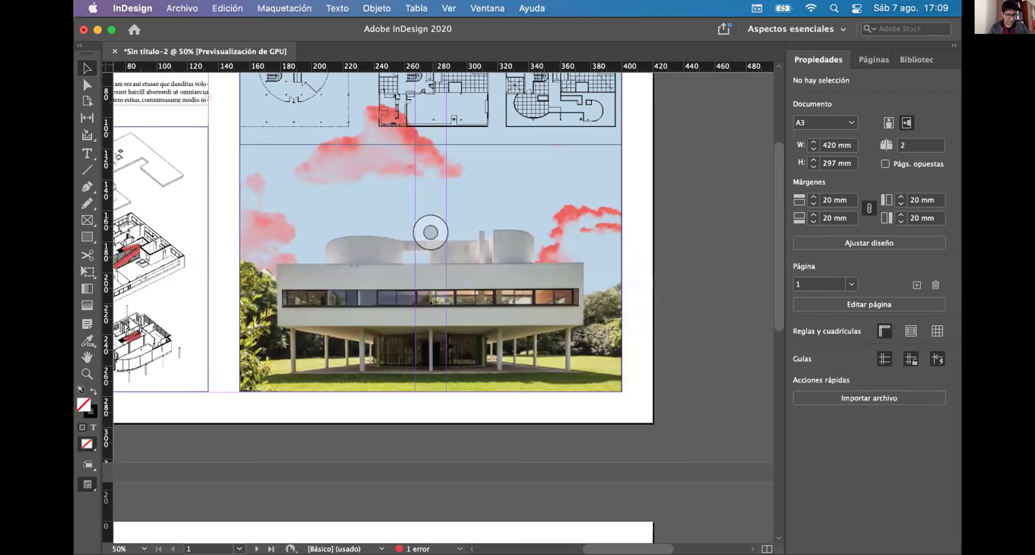
pyautogui.scroll(3, 498, 295)
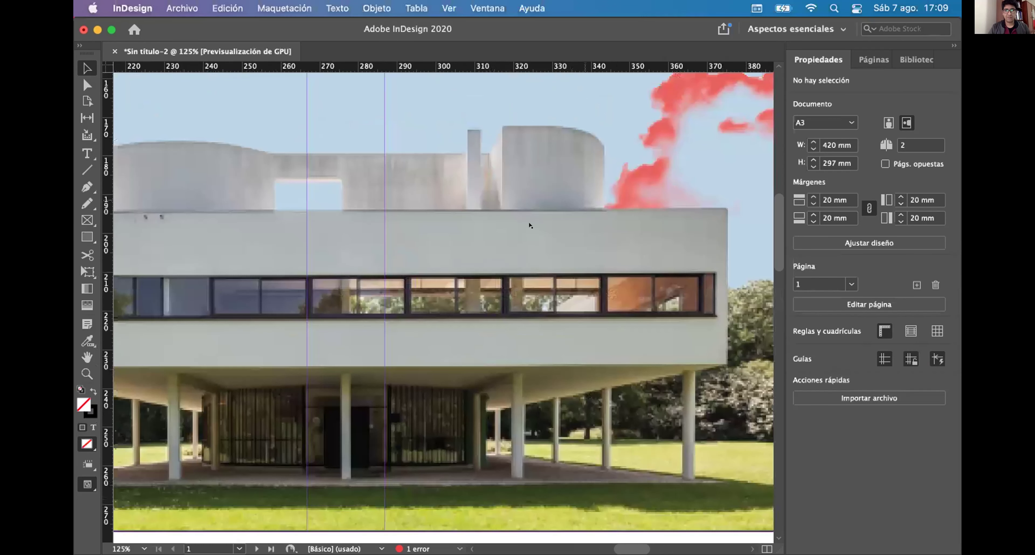
pyautogui.scroll(1, 574, 170)
pyautogui.scroll(-6, 596, 138)
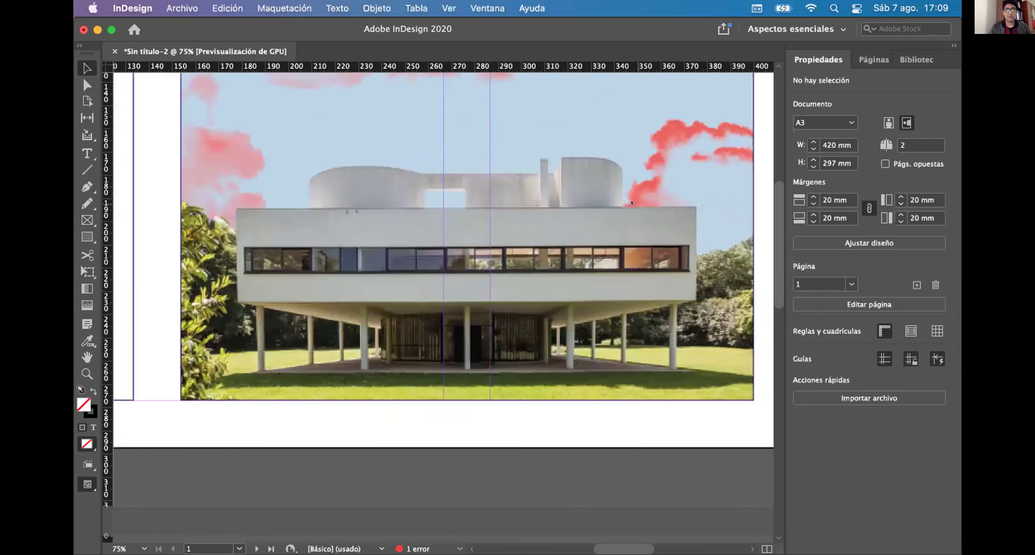
# Step: Examine the isometric drawing's linework at high magnification, along with the full page and the floor plans over the sky
pyautogui.scroll(8, 401, 202)
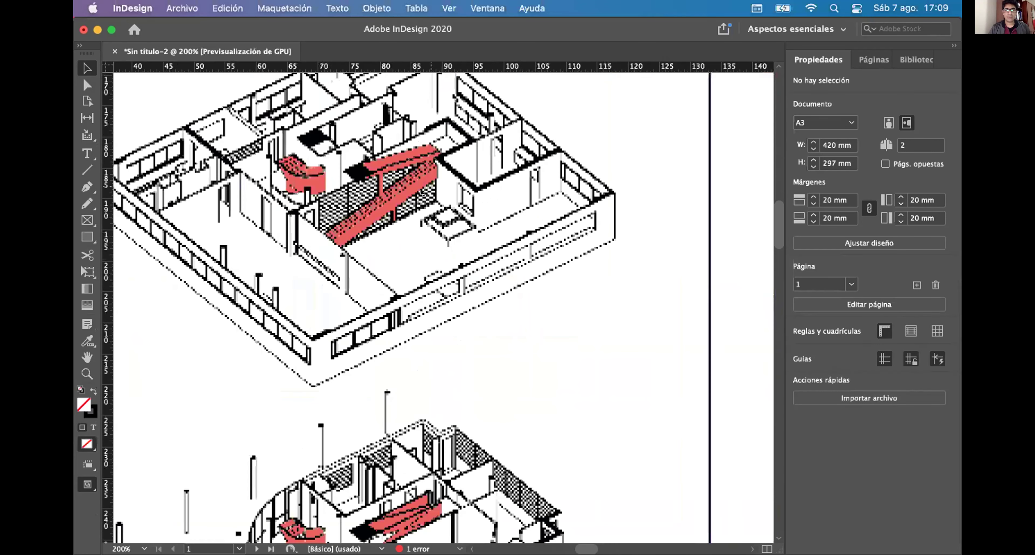
pyautogui.scroll(2, 401, 181)
pyautogui.scroll(-10, 355, 246)
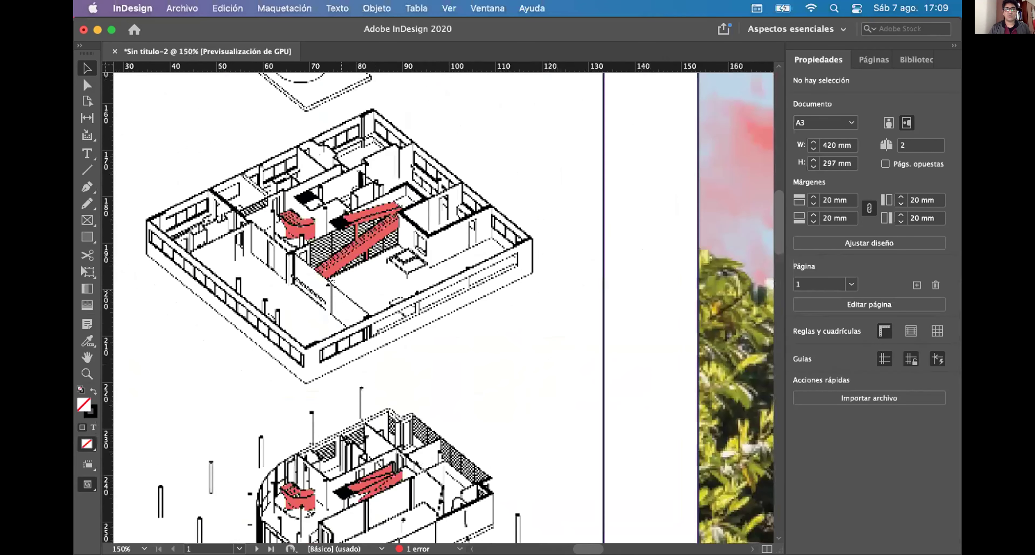
pyautogui.scroll(-2, 422, 236)
pyautogui.scroll(4, 390, 253)
pyautogui.scroll(3, 563, 241)
pyautogui.scroll(-3, 475, 235)
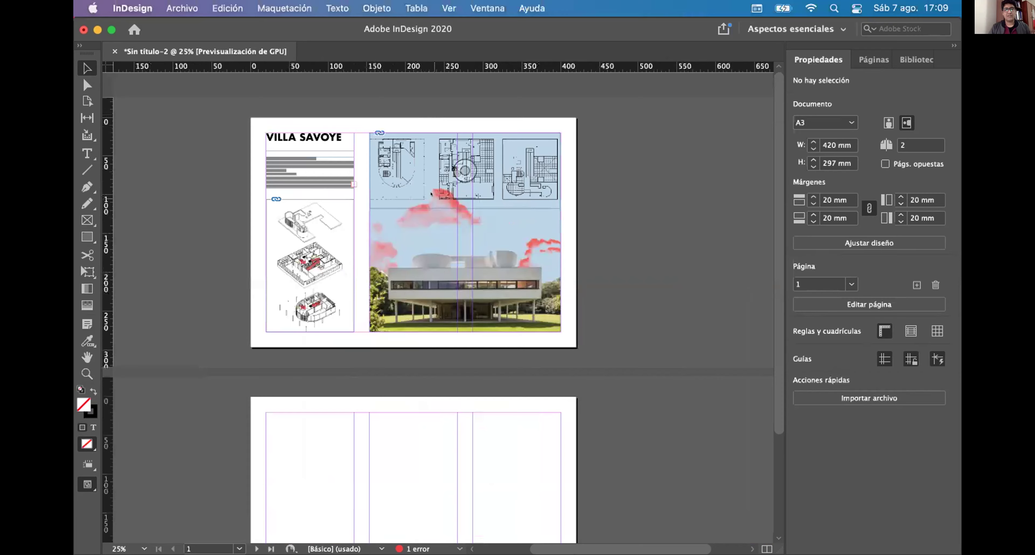
pyautogui.scroll(2, 475, 236)
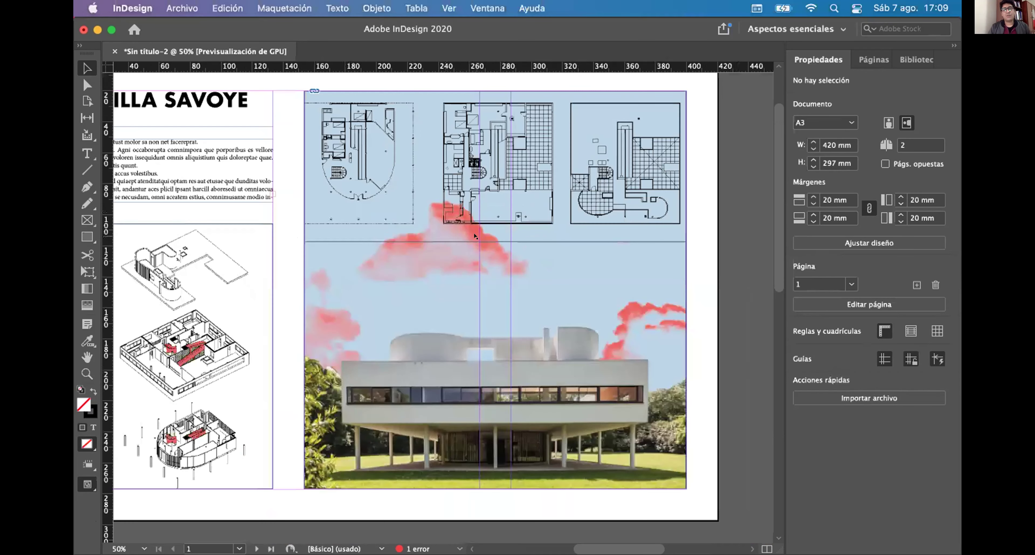
# Step: Set the display performance to Visualización rápida and check the sheet's placeholder frames at several magnifications
pyautogui.click(435, 7)
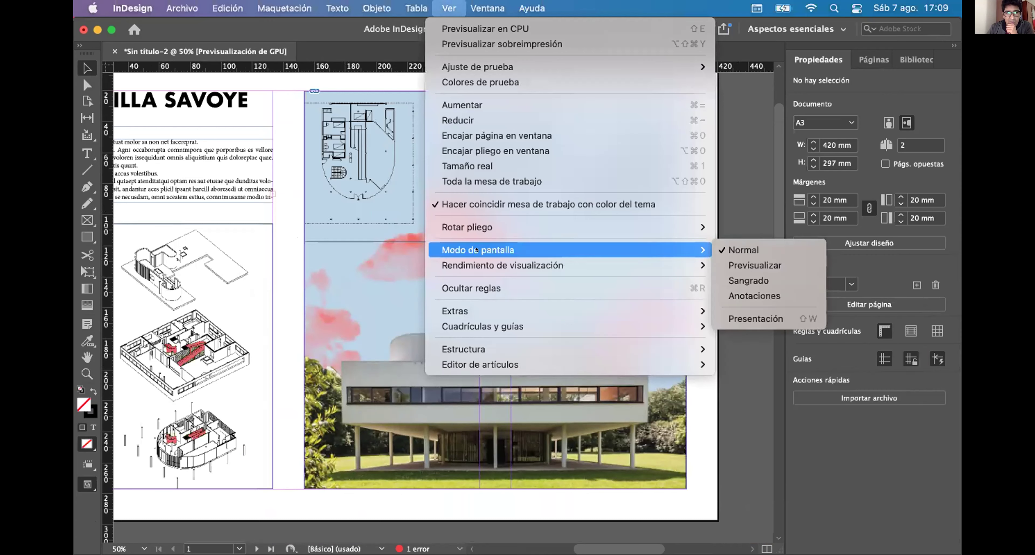
pyautogui.moveTo(478, 305)
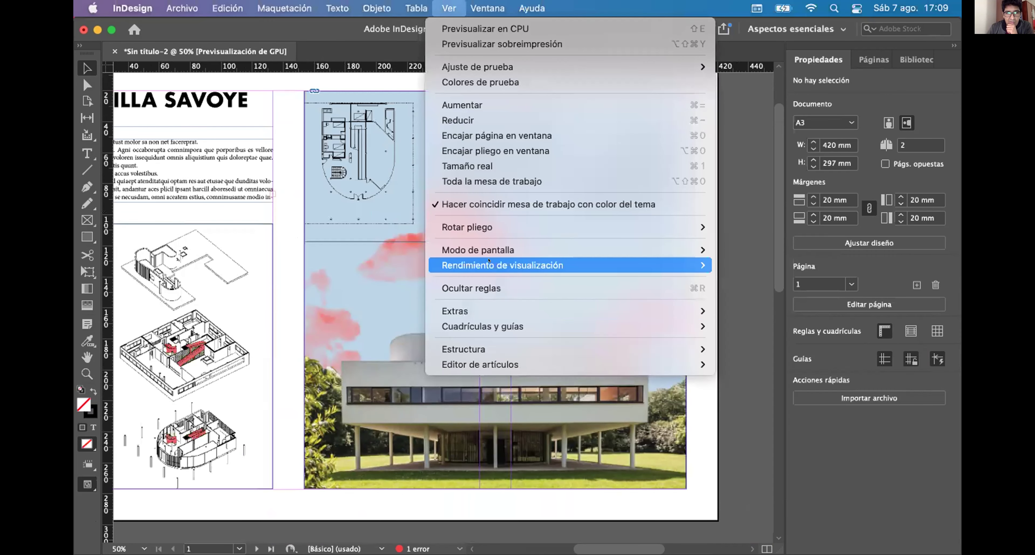
pyautogui.moveTo(478, 266)
pyautogui.click(209, 265)
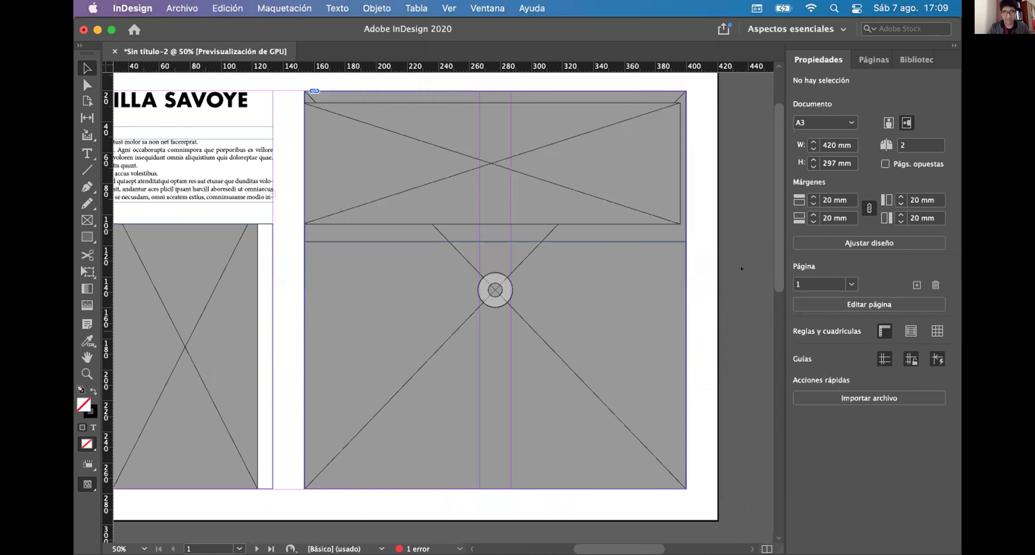
pyautogui.press('super+minus')
pyautogui.press('super+minus')
pyautogui.press('super+plus')
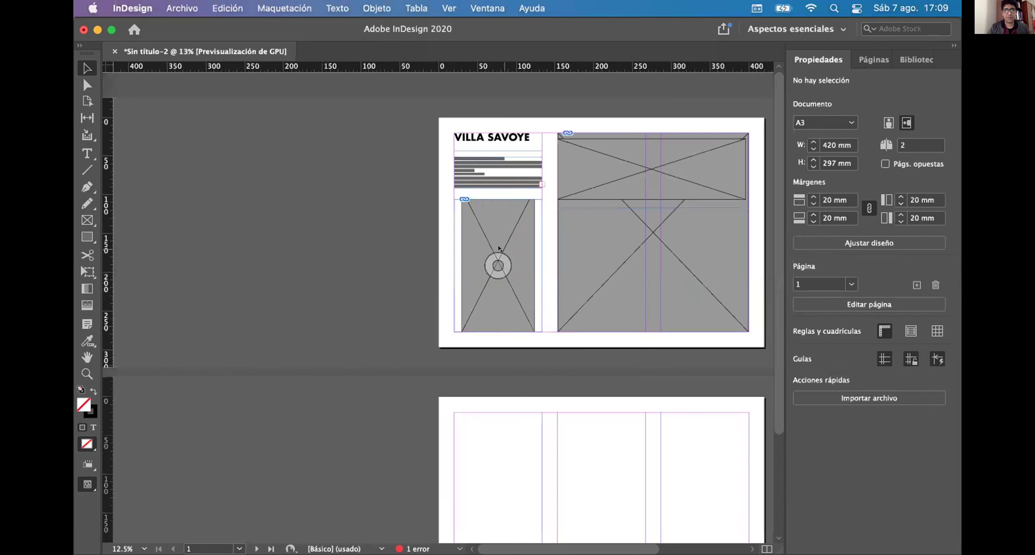
pyautogui.press('super+minus')
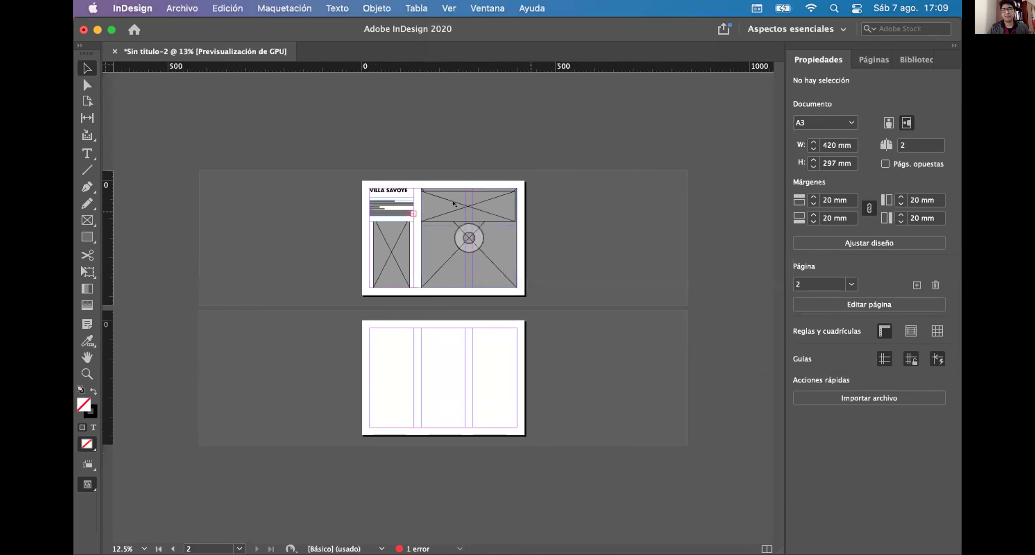
pyautogui.press('super+plus')
pyautogui.scroll(1, 762, 156)
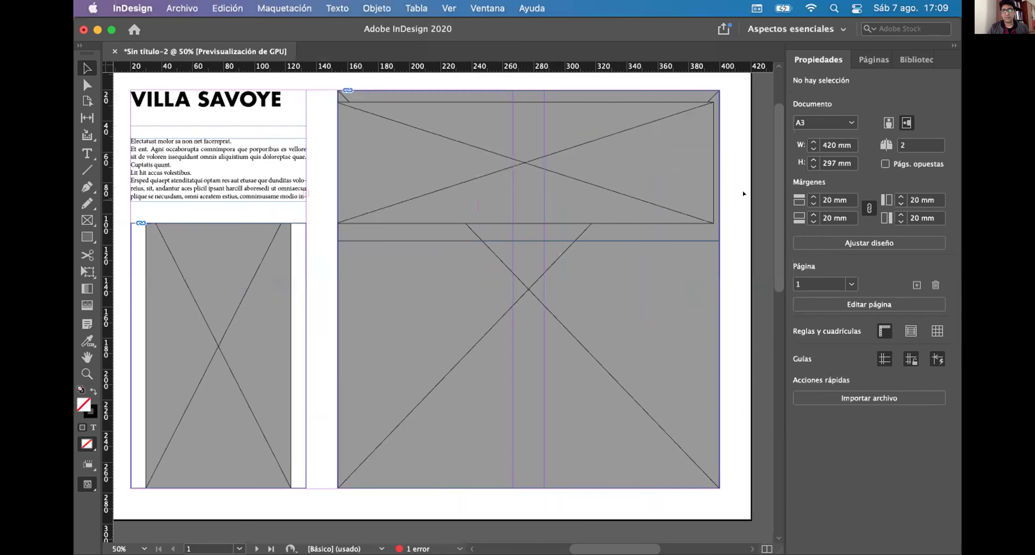
pyautogui.scroll(-1, 535, 149)
# Step: Set the document's display performance back to Visualización típica
pyautogui.click(449, 8)
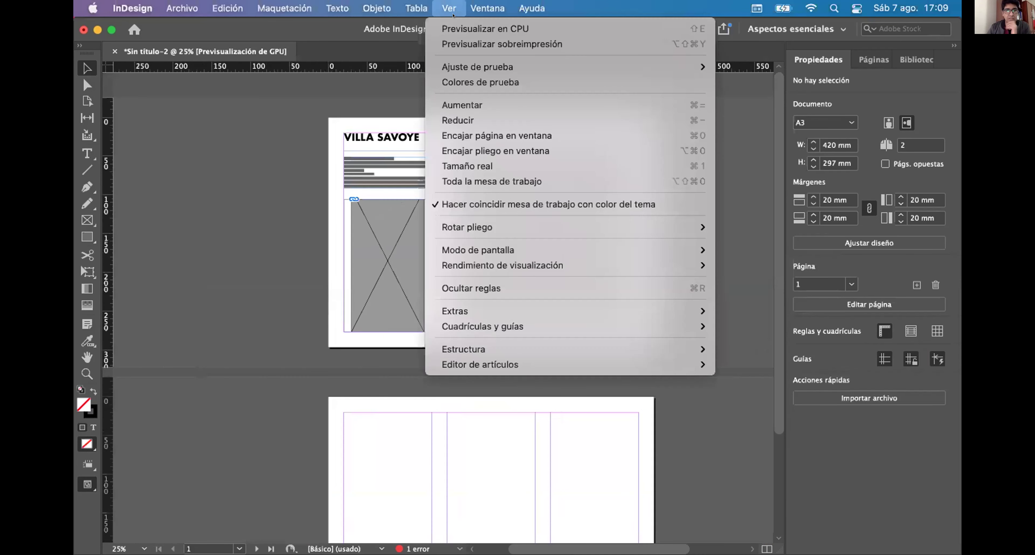
pyautogui.moveTo(498, 260)
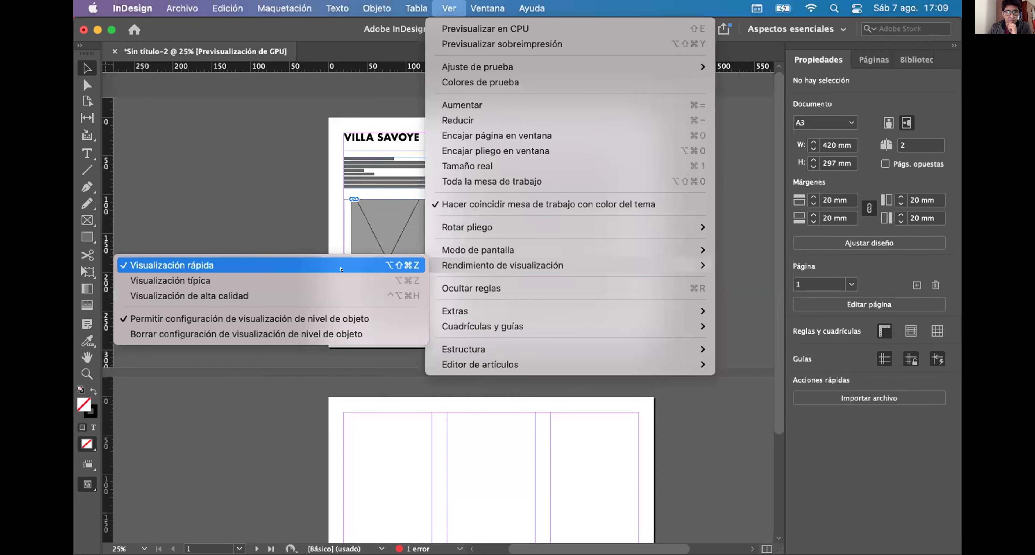
pyautogui.click(330, 280)
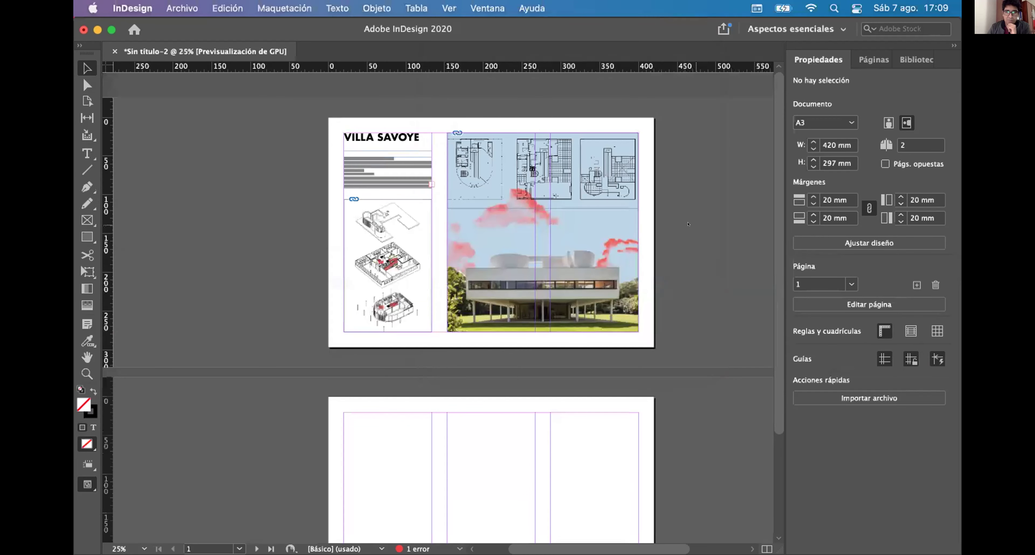
# Step: Review the sheet's title, text column, isometric drawings, floor plans and facade image together
pyautogui.scroll(2, 530, 214)
pyautogui.scroll(-4, 502, 221)
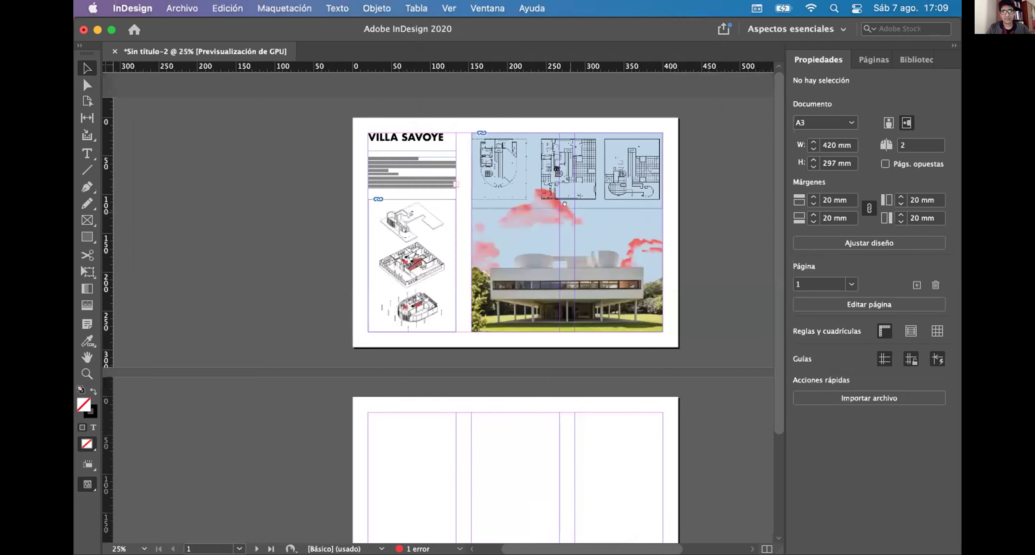
pyautogui.scroll(2, 489, 225)
pyautogui.scroll(2, 641, 183)
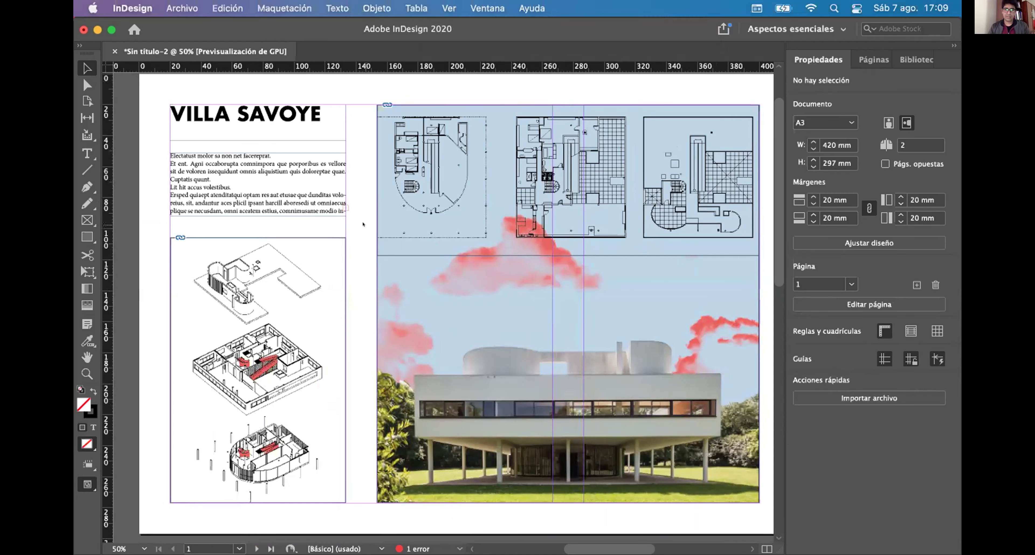
pyautogui.scroll(-1, 374, 179)
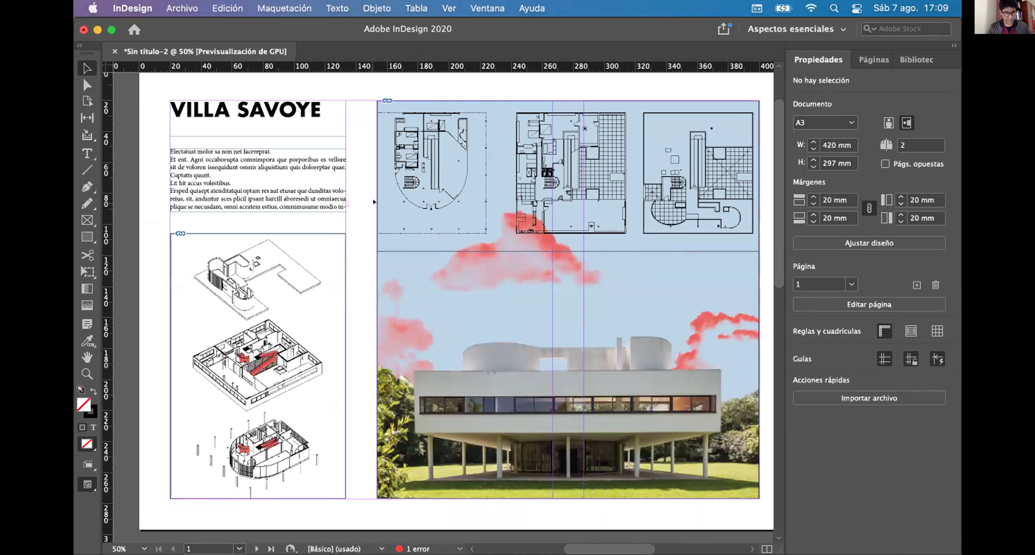
pyautogui.scroll(-1, 374, 181)
pyautogui.scroll(-2, 384, 181)
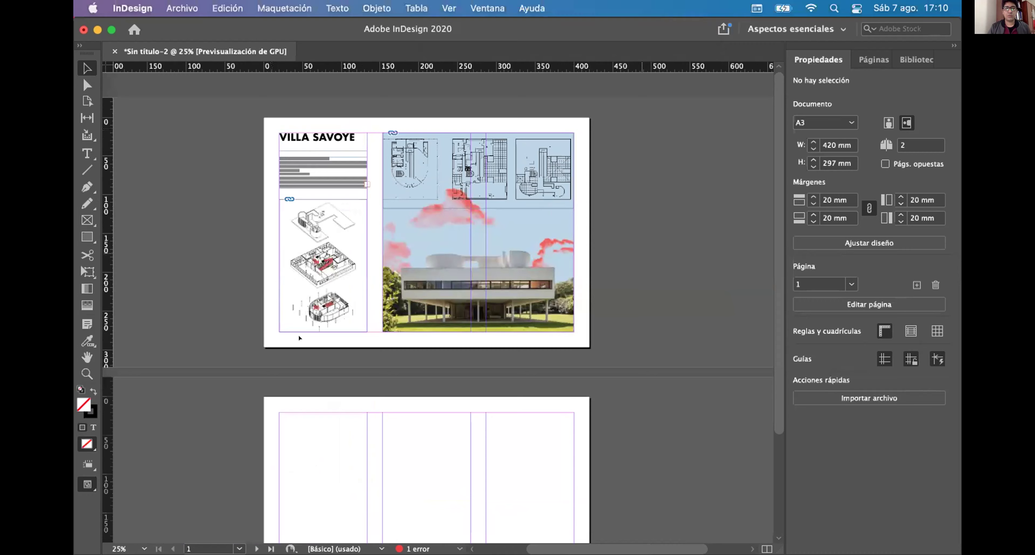
pyautogui.press('super+equal')
pyautogui.press('super+minus')
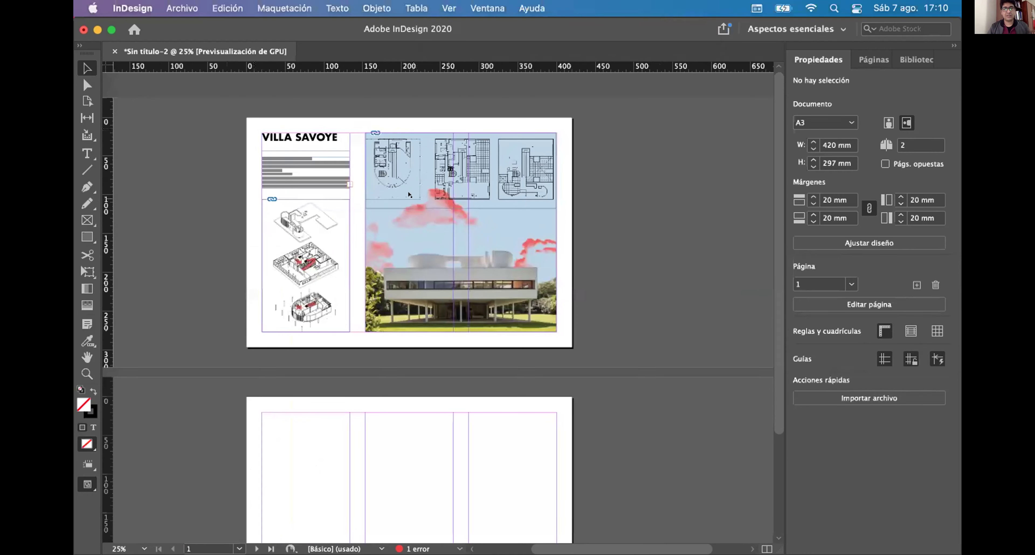
# Step: Switch to Chrome and browse the open Behance architecture portfolio's facade, floor plan, section and axonometric pages as layout references
pyautogui.hotkey('ctrl', 'Up')
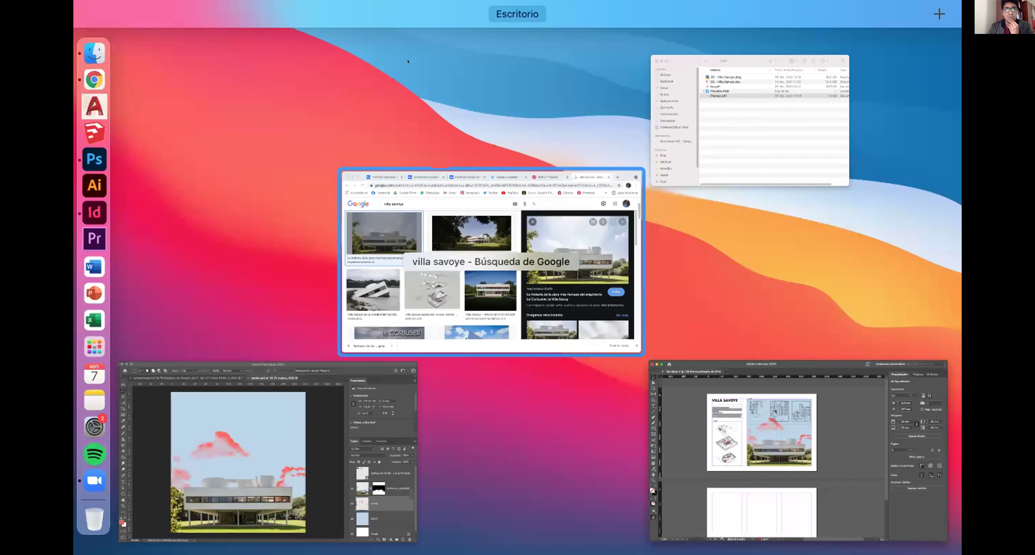
pyautogui.click(533, 226)
pyautogui.press('super+3')
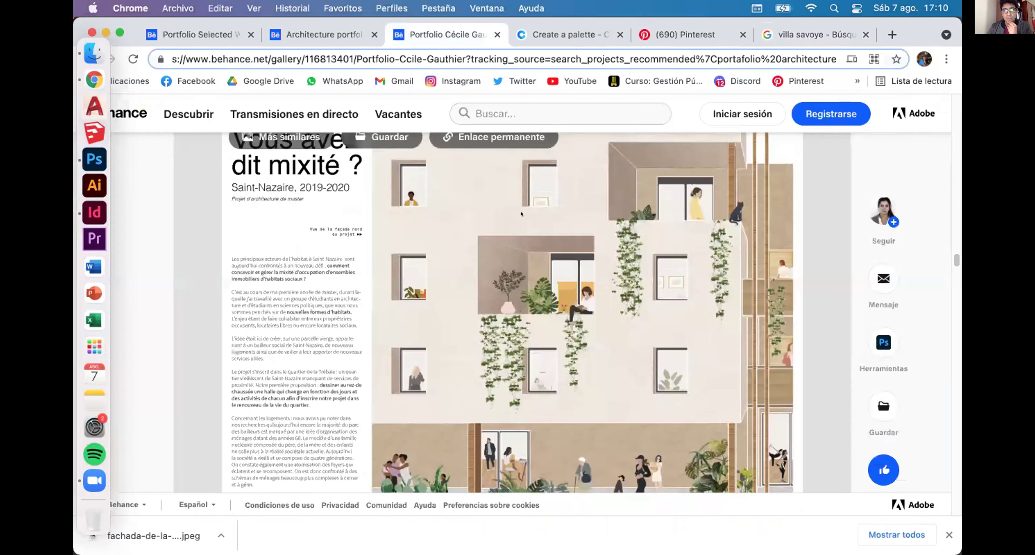
pyautogui.scroll(-5, 522, 214)
pyautogui.scroll(-7, 521, 216)
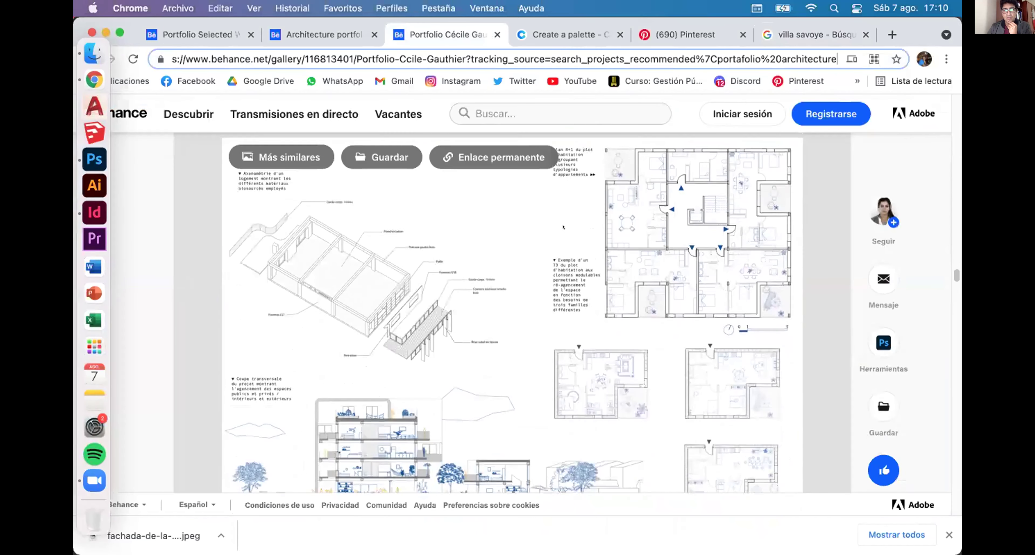
pyautogui.scroll(-2, 643, 225)
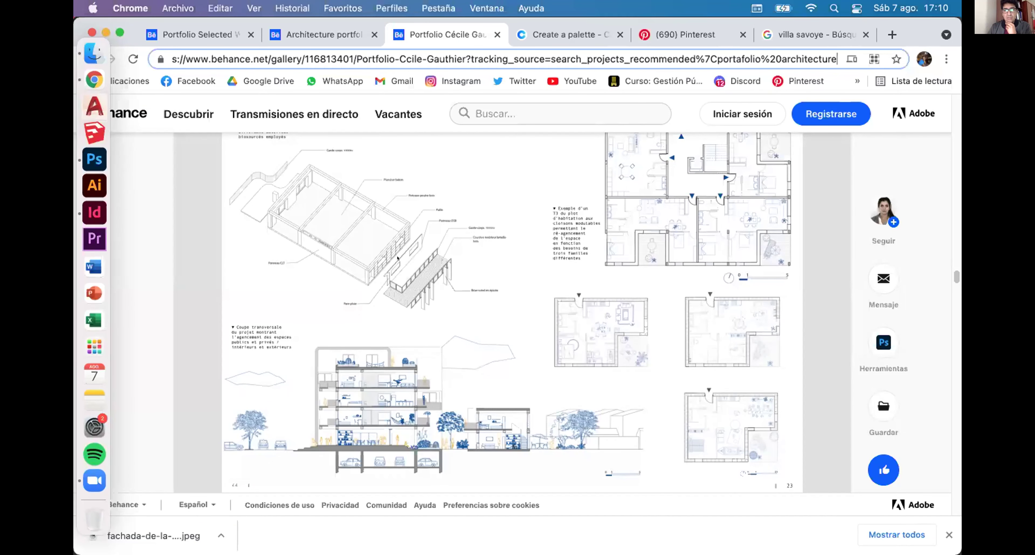
pyautogui.scroll(-10, 398, 259)
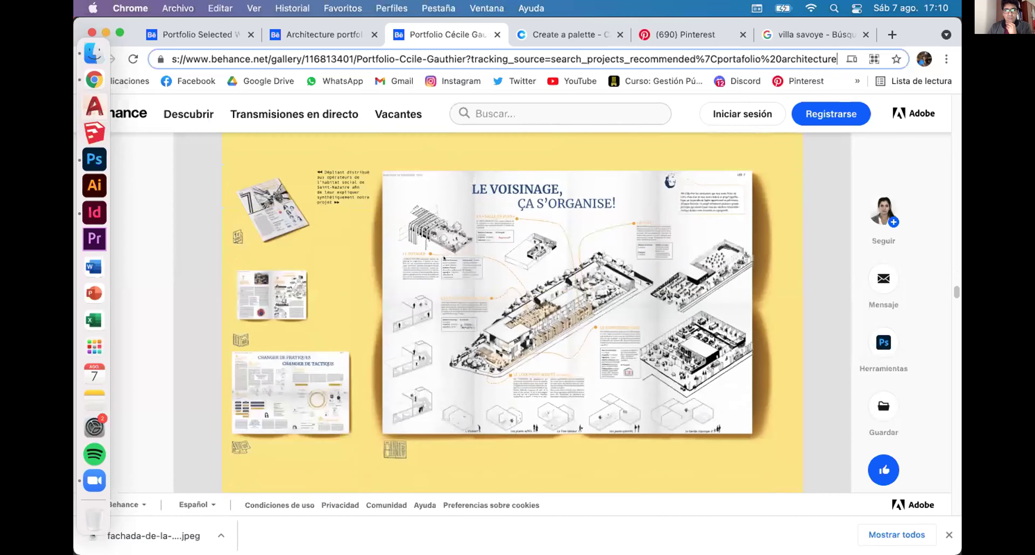
# Step: Examine the Behance portfolio's museum facade page and compare it with the Villa Savoye photo in the Google image results
pyautogui.scroll(-8, 444, 258)
pyautogui.scroll(1, 480, 267)
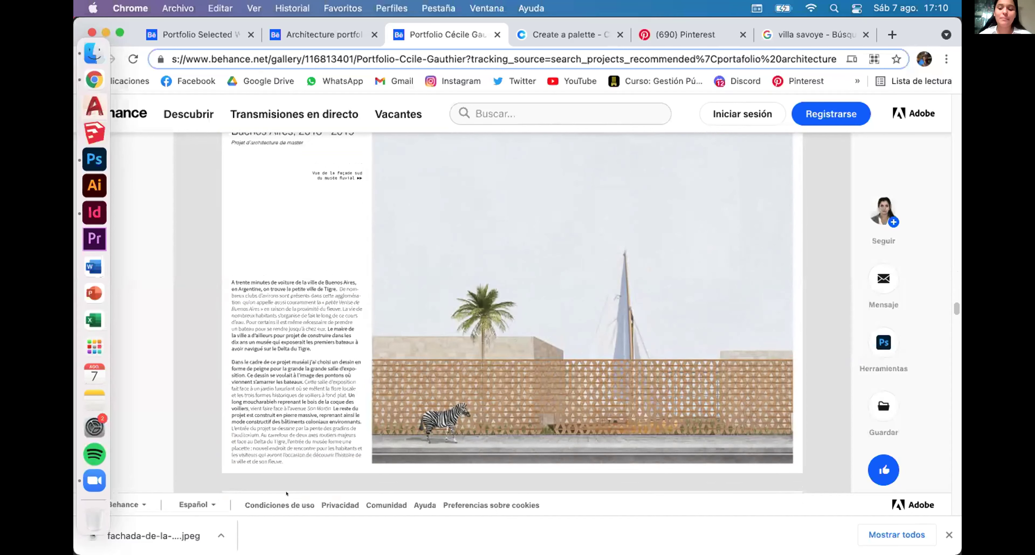
pyautogui.press('XF86AudioRaiseVolume')
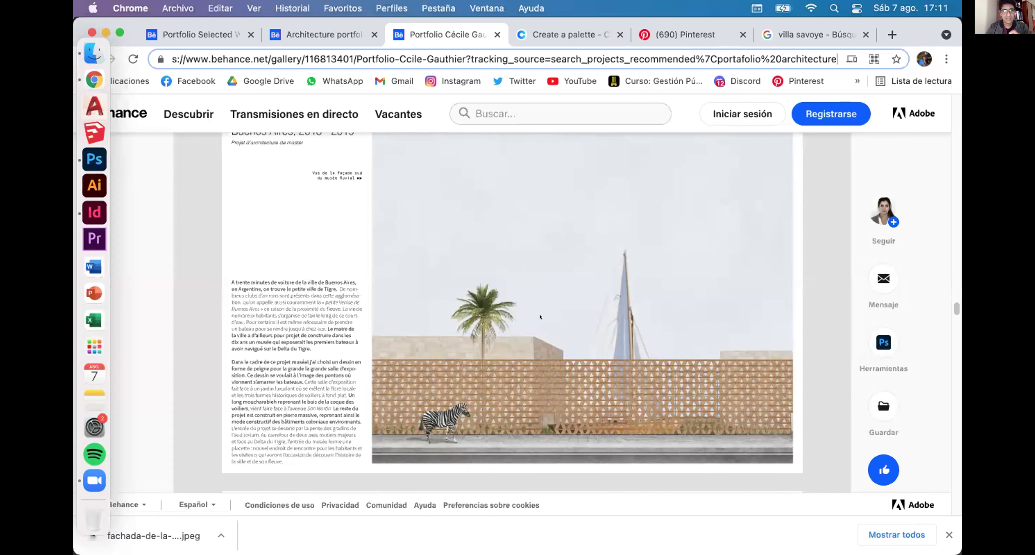
pyautogui.scroll(1, 467, 303)
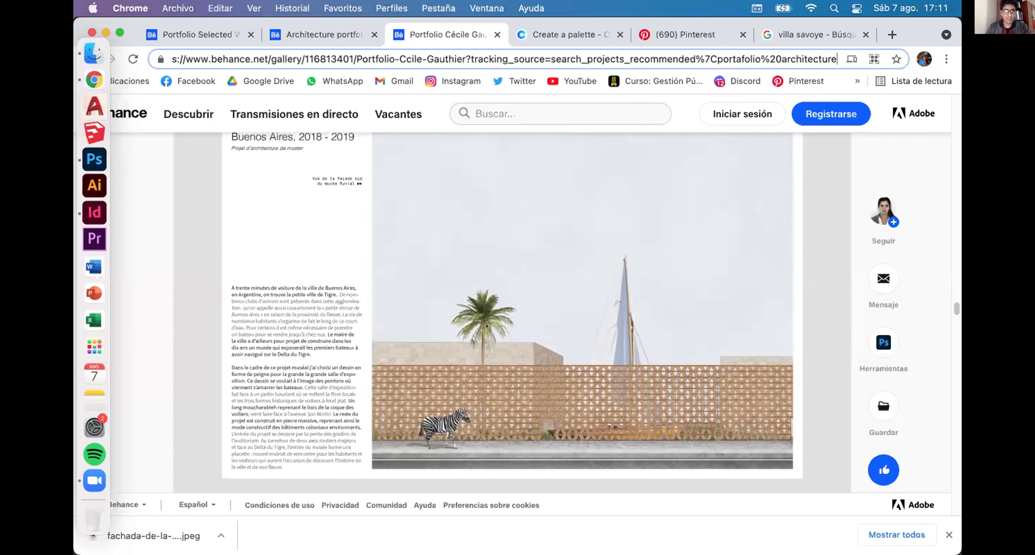
pyautogui.click(816, 34)
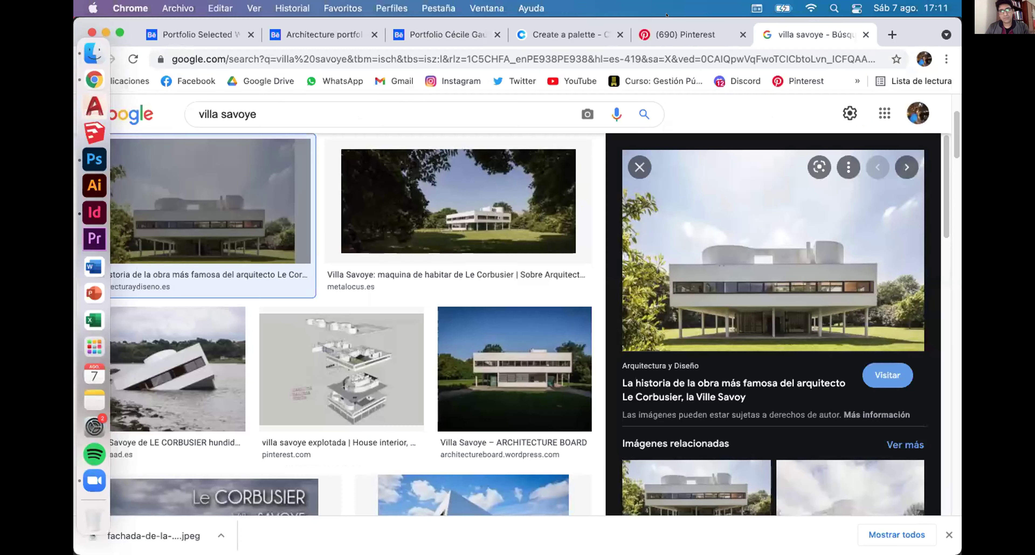
pyautogui.click(400, 35)
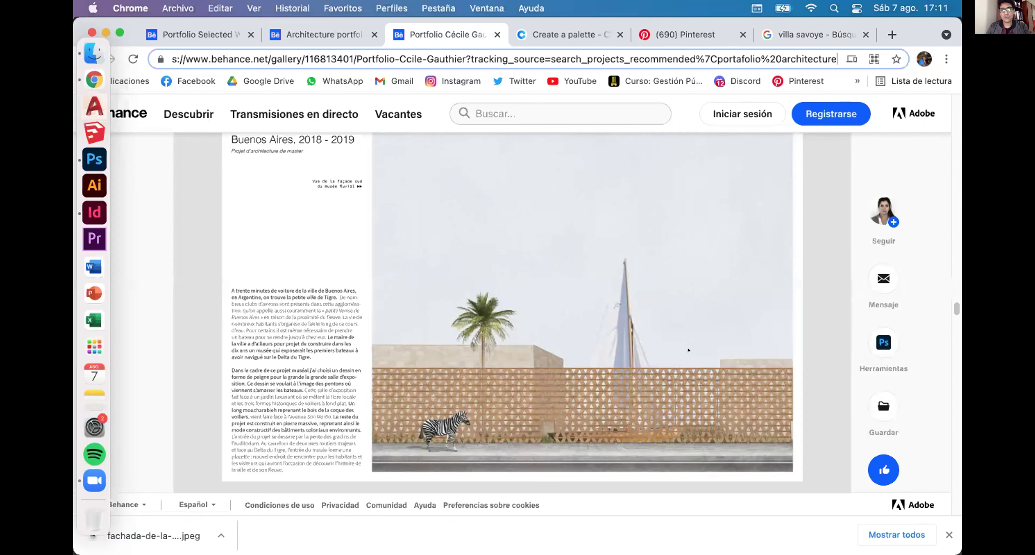
# Step: Switch to InDesign and set all the body text under the VILLA SAVOYE title in Futura Medium
pyautogui.hotkey('ctrl', 'Up')
pyautogui.click(698, 237)
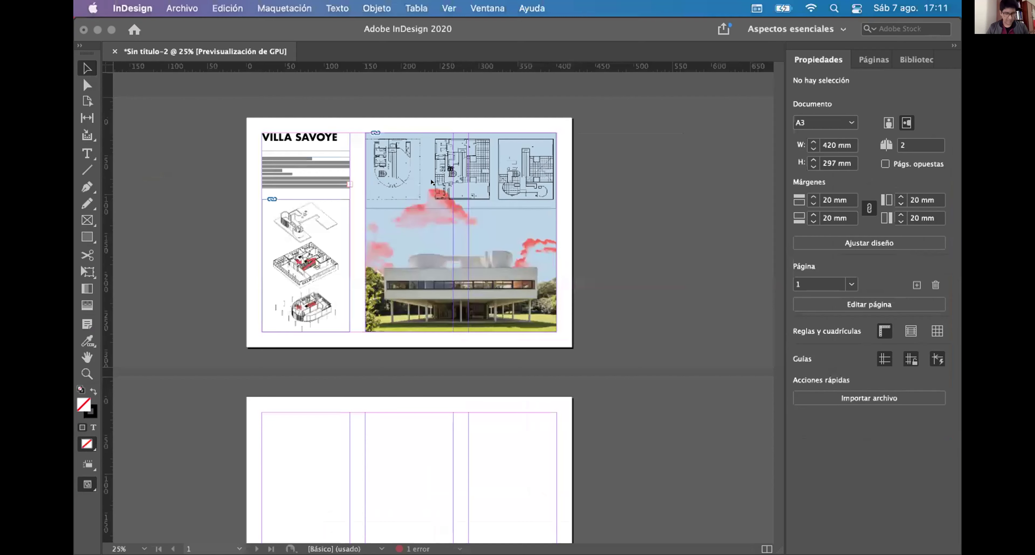
pyautogui.press('super+equal')
pyautogui.press('super+equal')
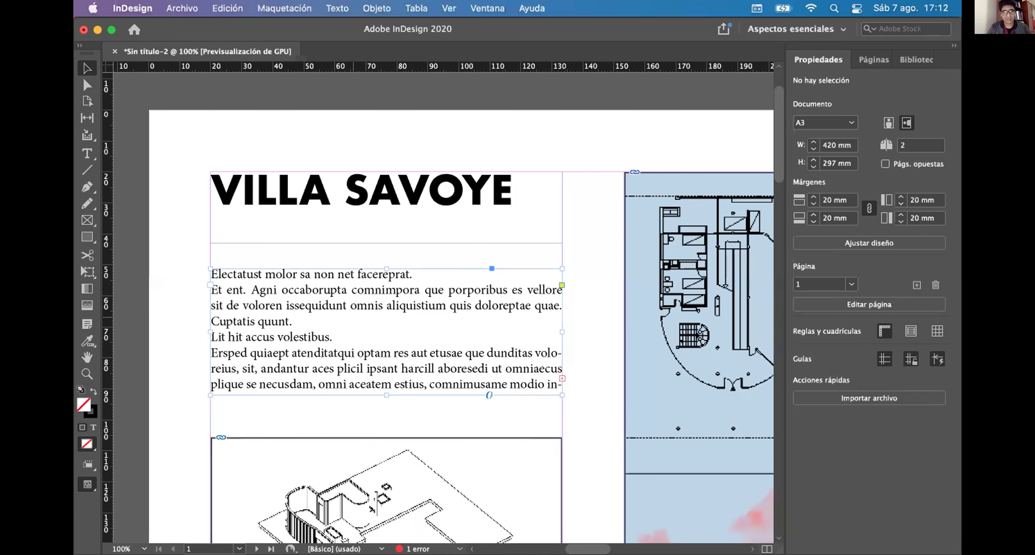
pyautogui.doubleClick(345, 314)
pyautogui.press('super+a')
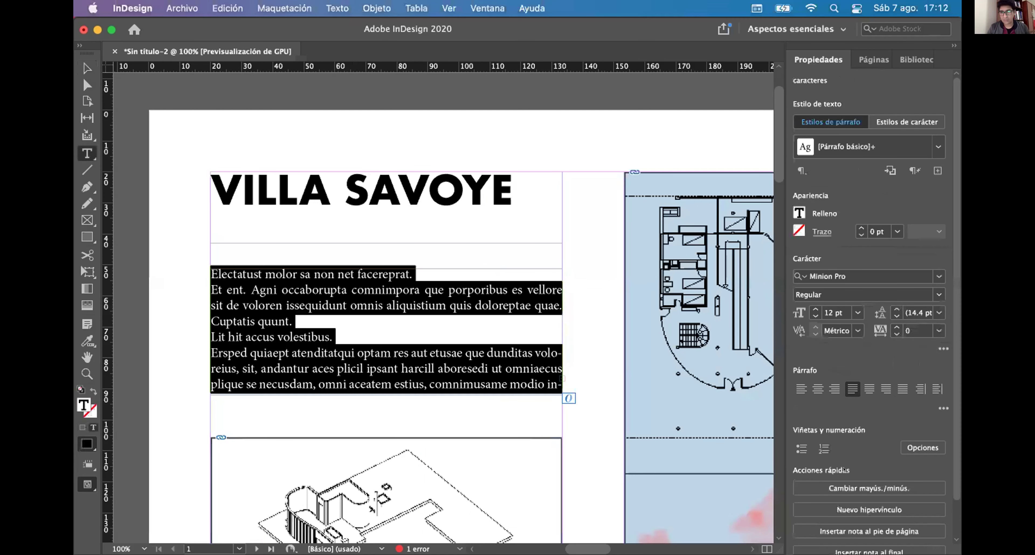
pyautogui.click(843, 276)
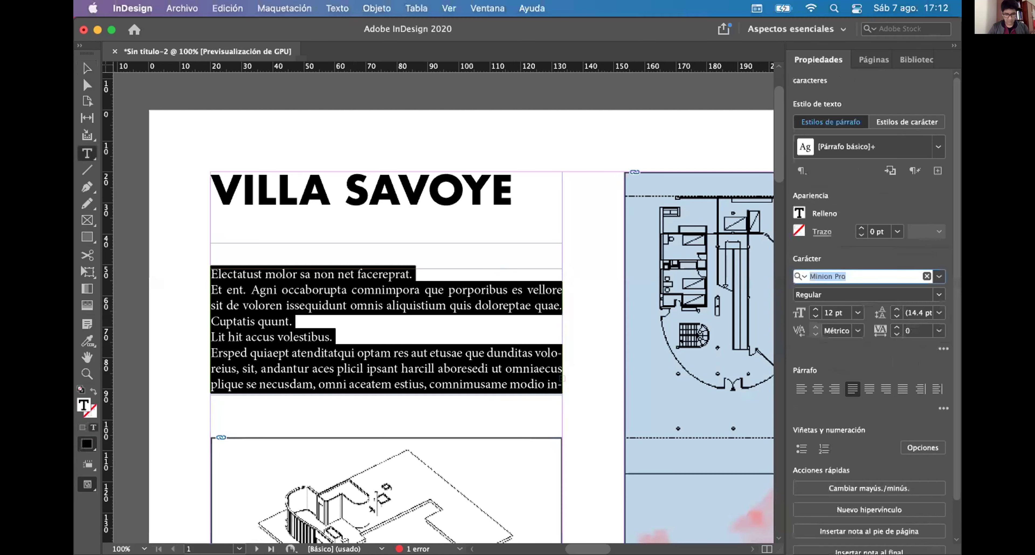
pyautogui.write('futu')
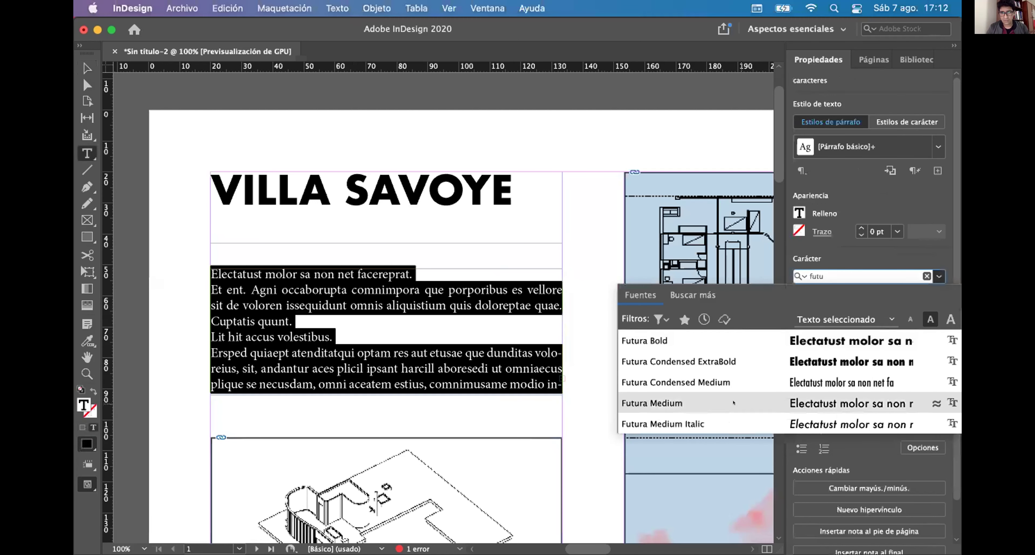
pyautogui.click(735, 404)
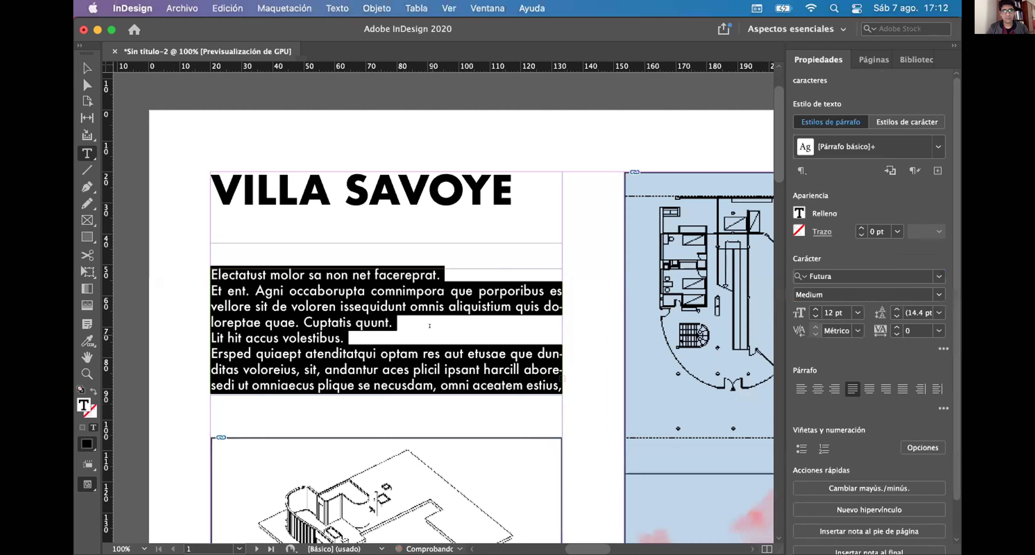
# Step: Change the visible body text under the title to Seravek Light and check it within the whole sheet
pyautogui.click(344, 337)
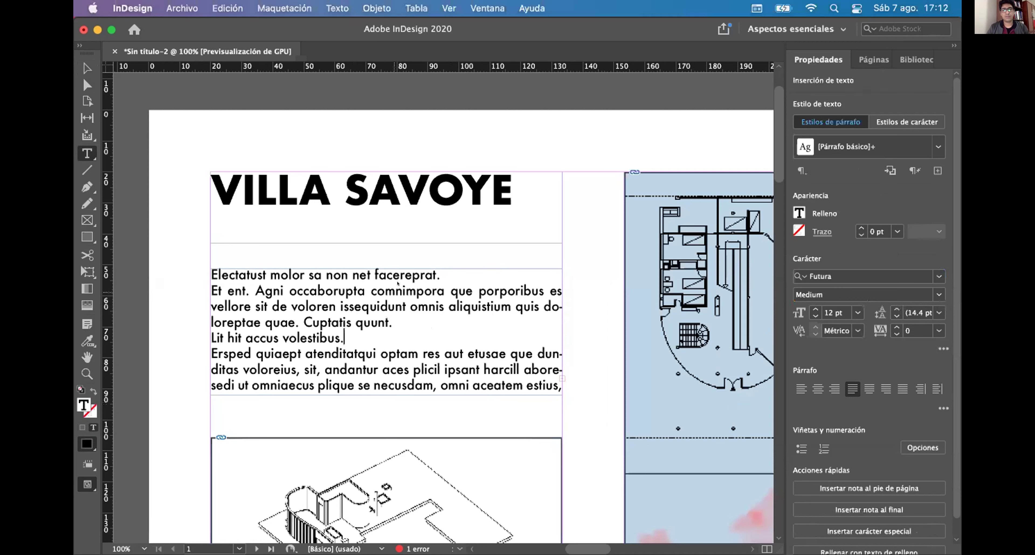
pyautogui.moveTo(209, 270); pyautogui.dragTo(571, 400)
pyautogui.click(885, 276)
pyautogui.write('serav')
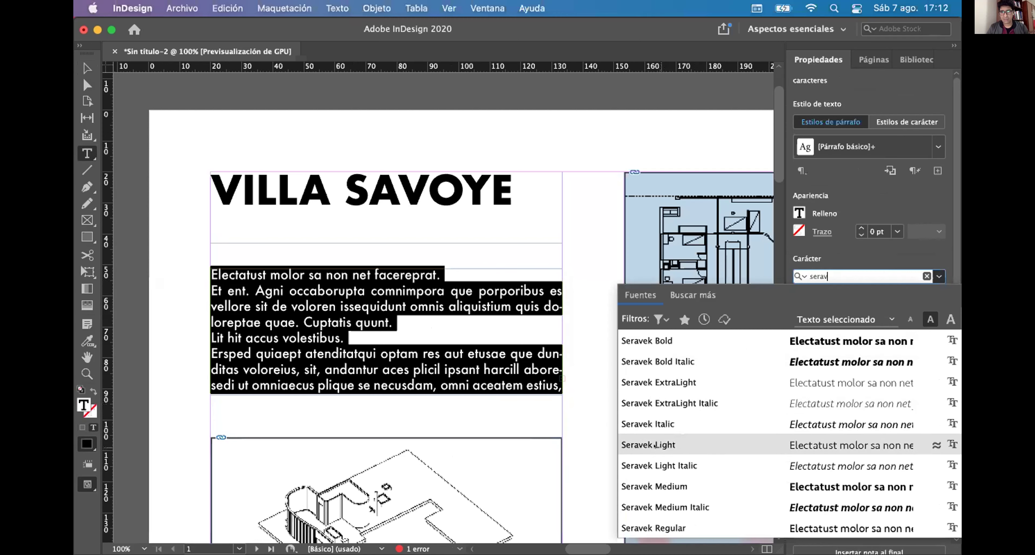
pyautogui.click(657, 445)
pyautogui.click(599, 337)
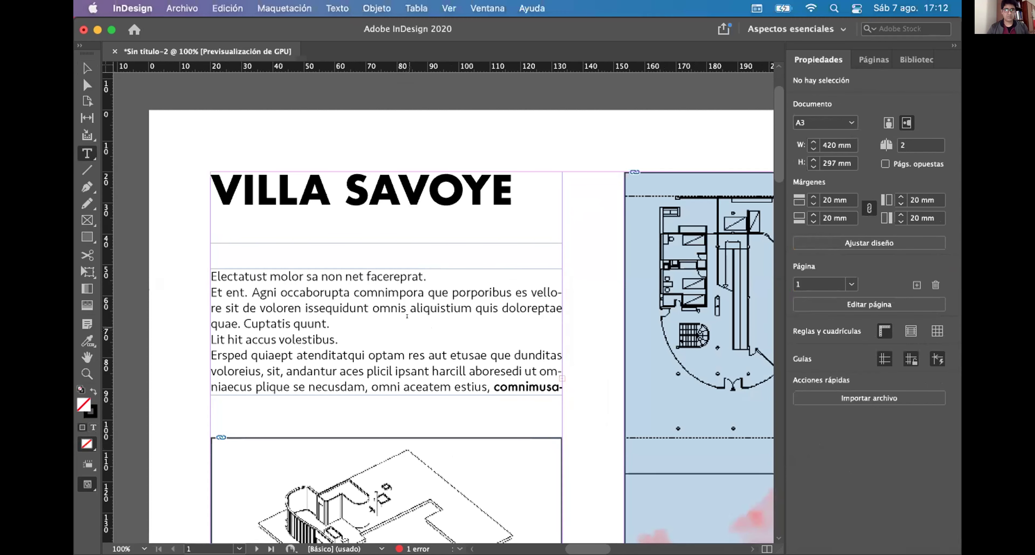
pyautogui.scroll(-3, 412, 281)
pyautogui.scroll(3, 456, 205)
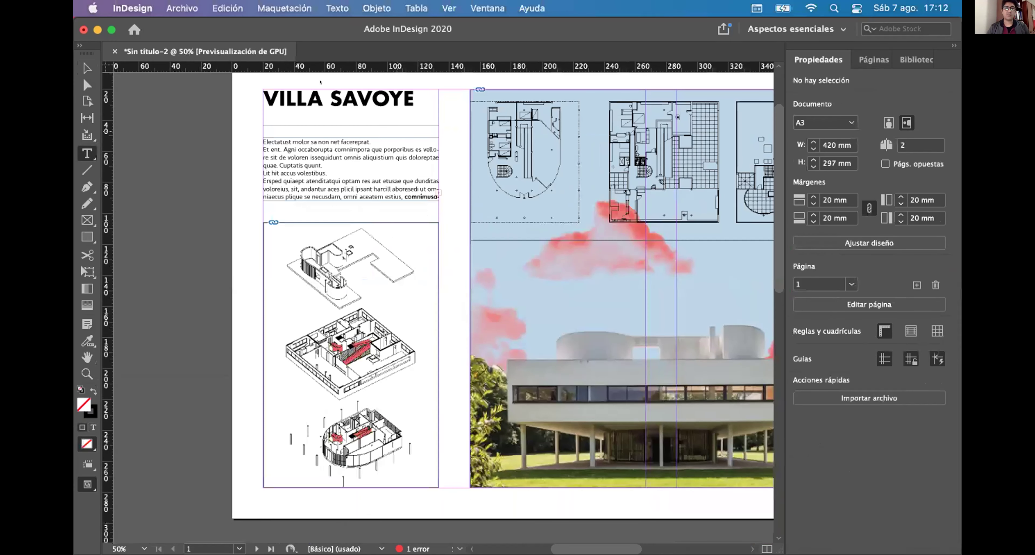
pyautogui.scroll(-1, 378, 237)
pyautogui.scroll(-3, 354, 239)
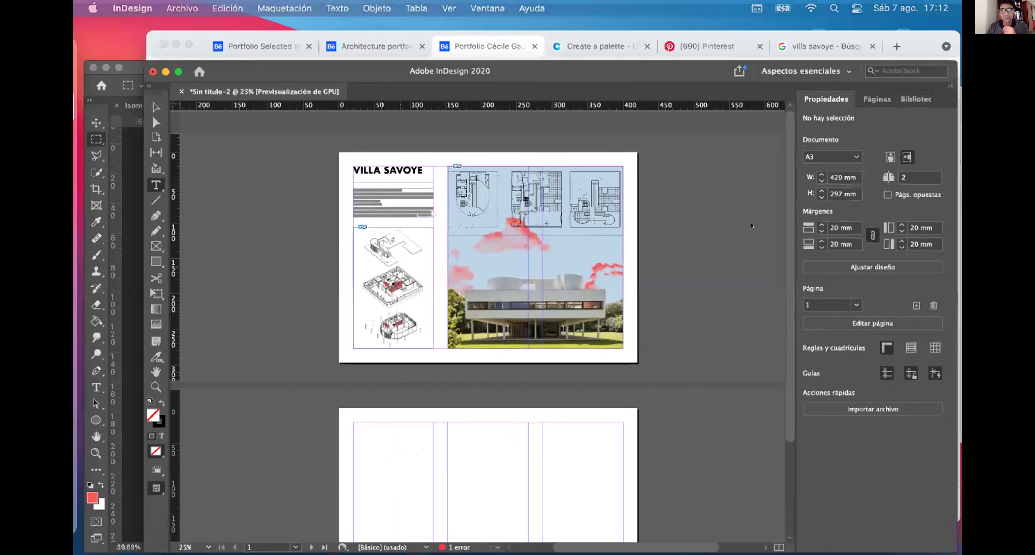
pyautogui.hotkey('ctrl', 'Up')
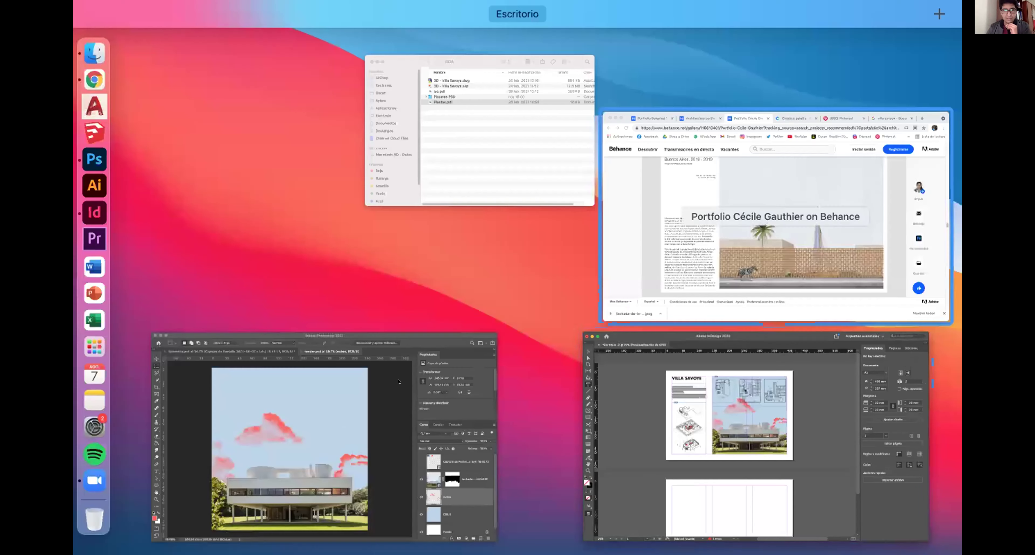
pyautogui.click(799, 236)
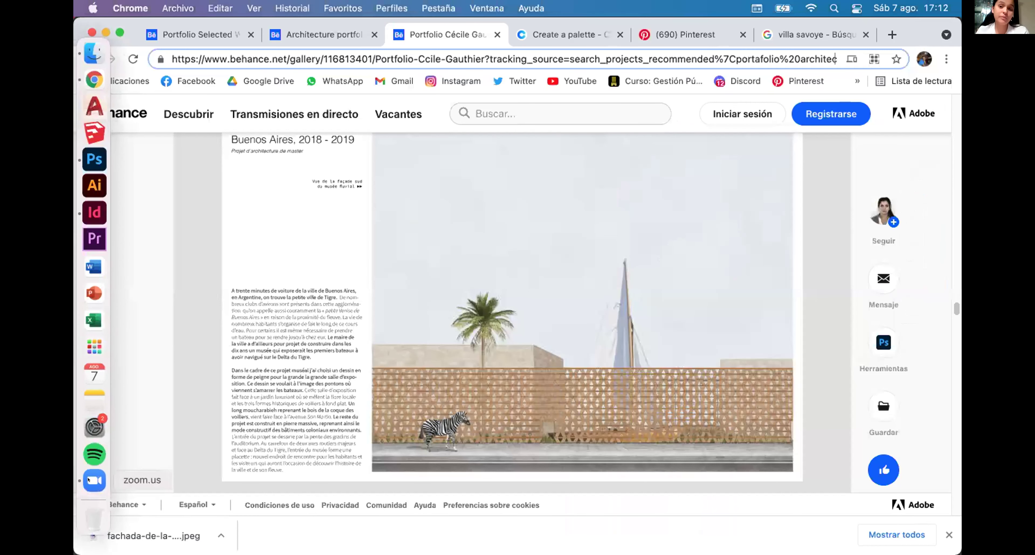
pyautogui.click(88, 480)
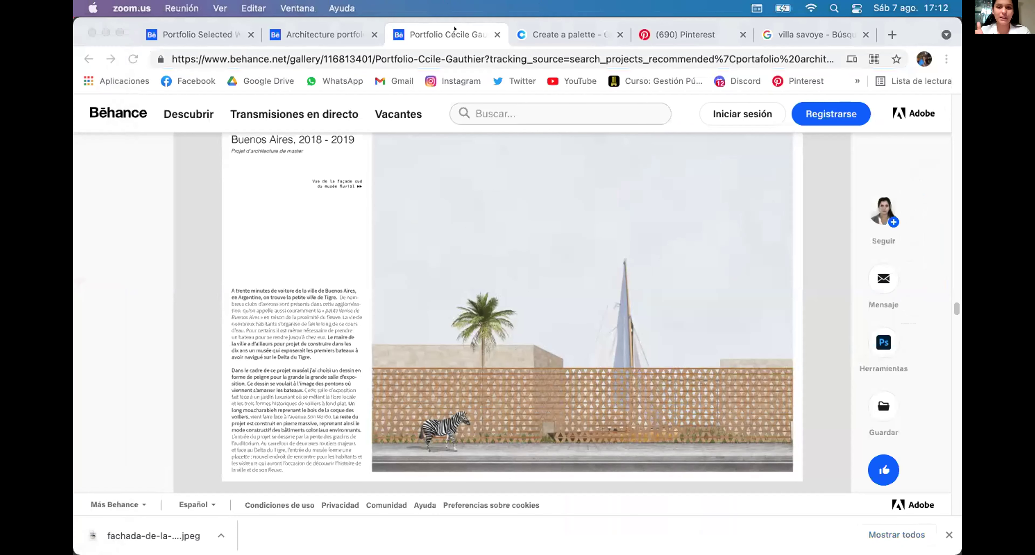
pyautogui.click(731, 336)
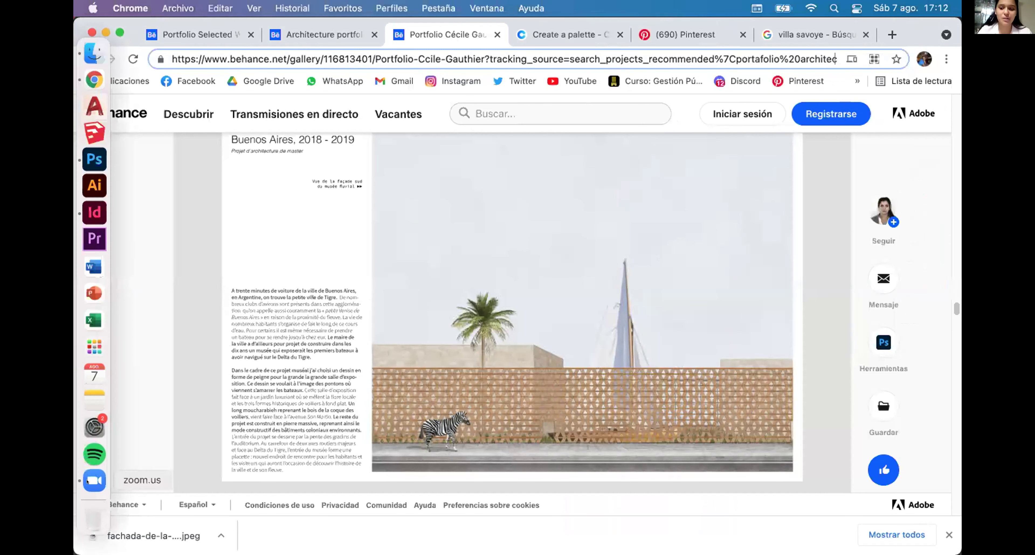
pyautogui.click(94, 481)
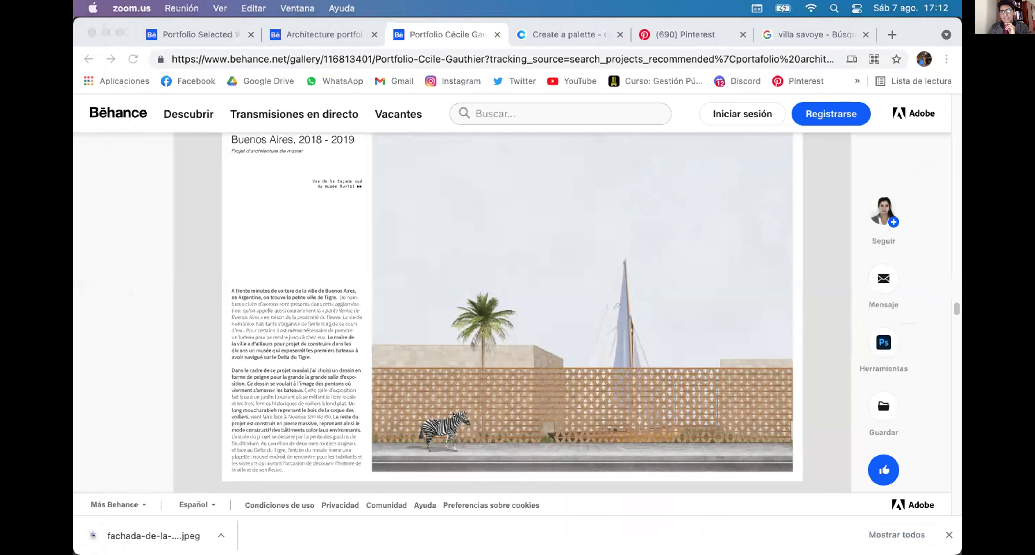
pyautogui.moveTo(74, 192)
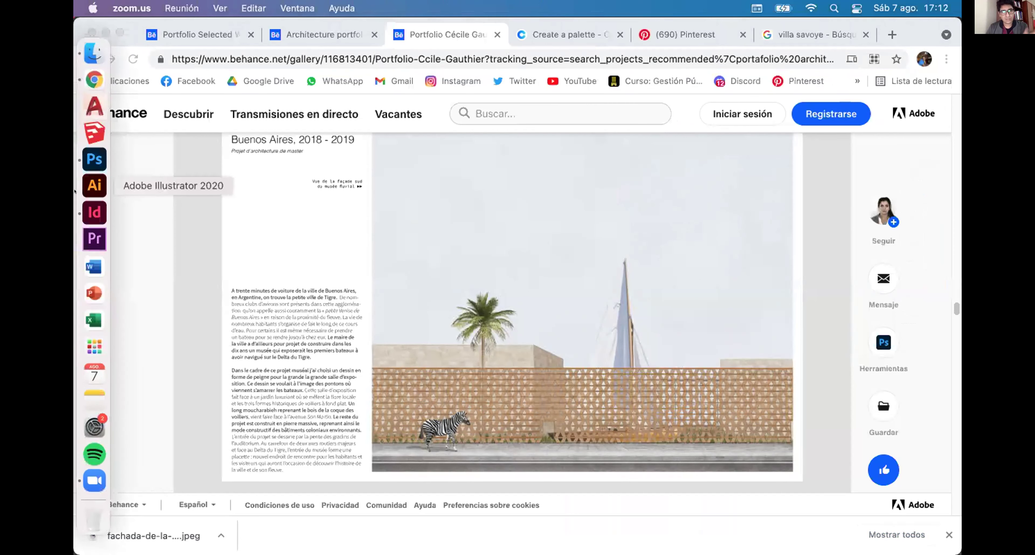
pyautogui.click(87, 182)
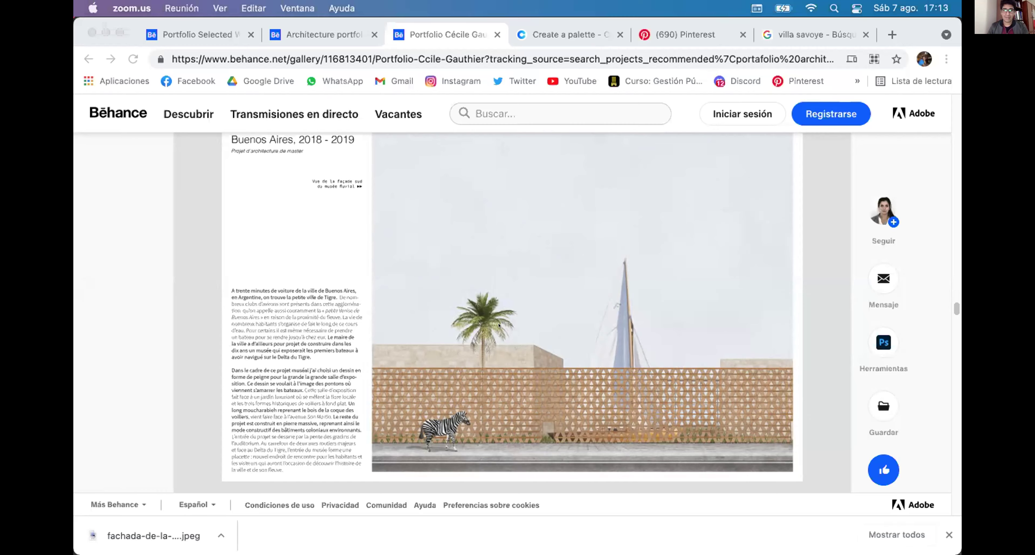
# Step: Switch back to InDesign and examine the isometric drawings up close and within the whole sheet
pyautogui.hotkey('ctrl', 'Up')
pyautogui.click(701, 210)
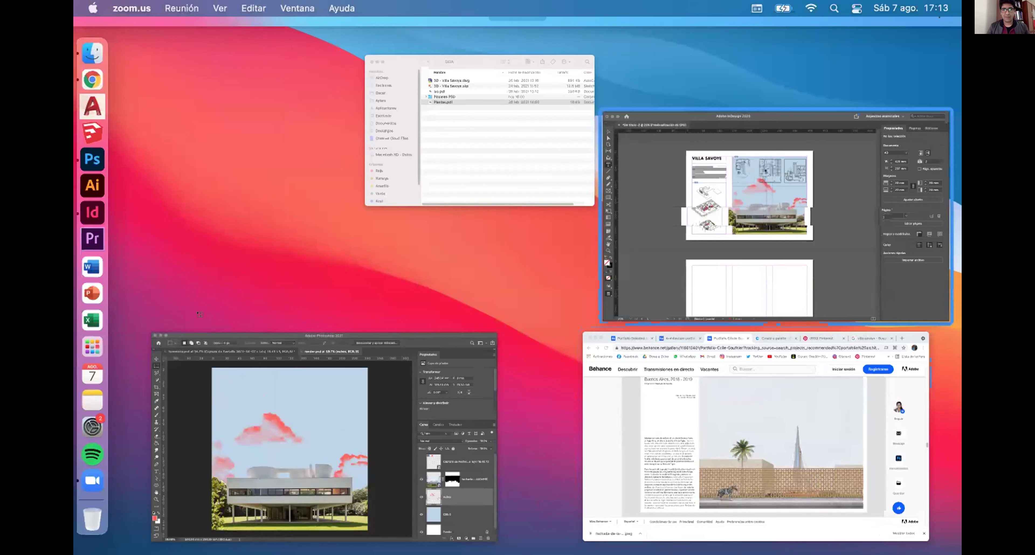
pyautogui.scroll(6, 321, 270)
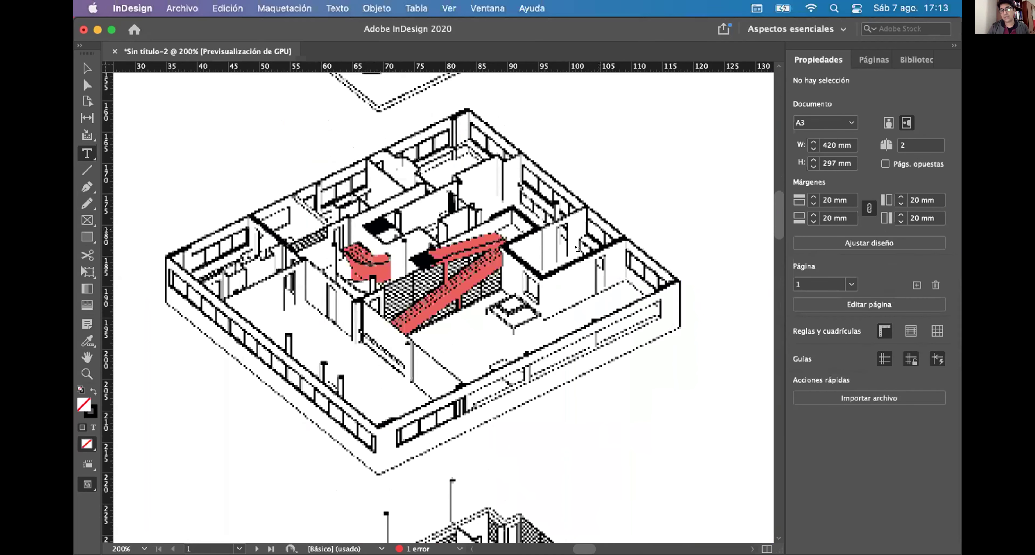
pyautogui.scroll(-3, 505, 337)
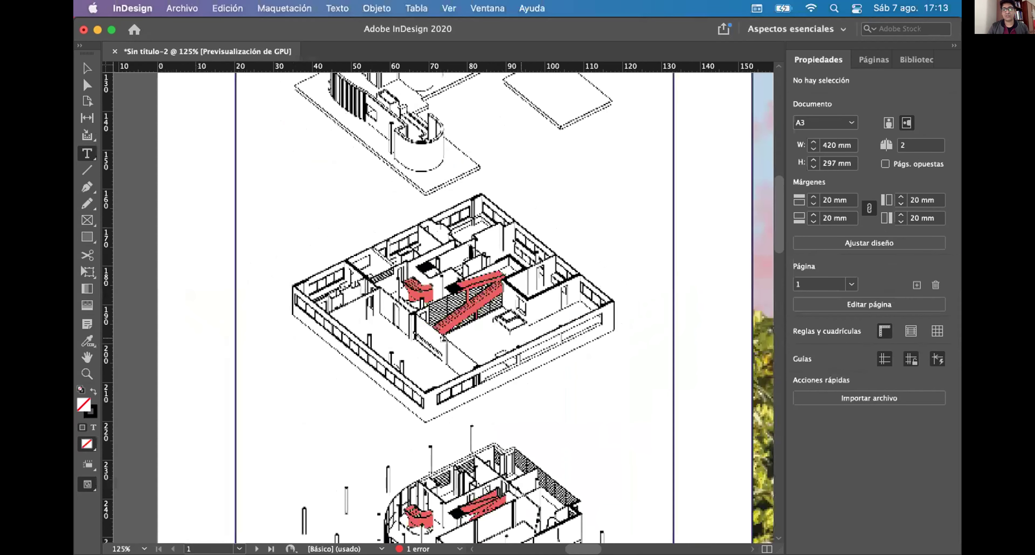
pyautogui.scroll(-3, 390, 293)
pyautogui.scroll(2, 412, 271)
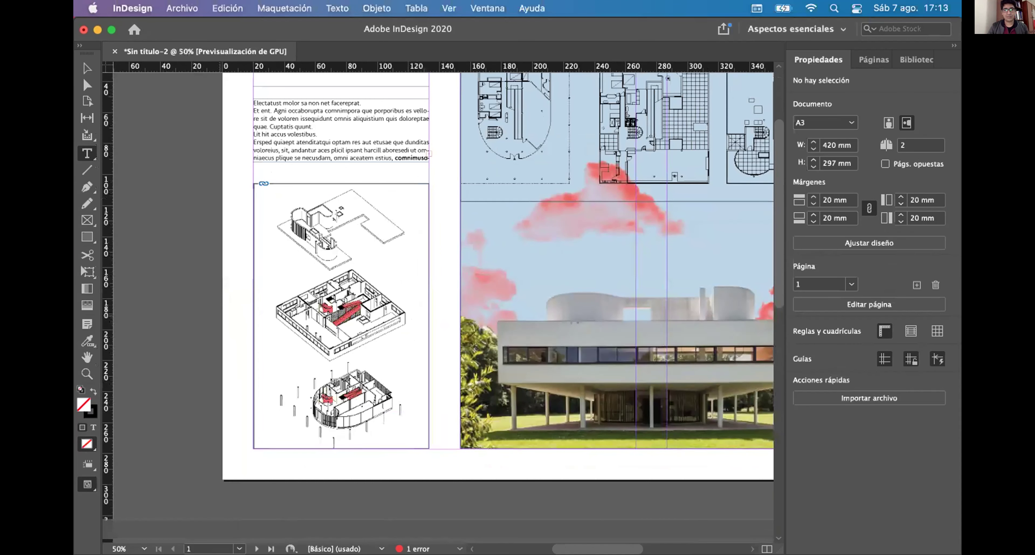
pyautogui.scroll(-3, 353, 336)
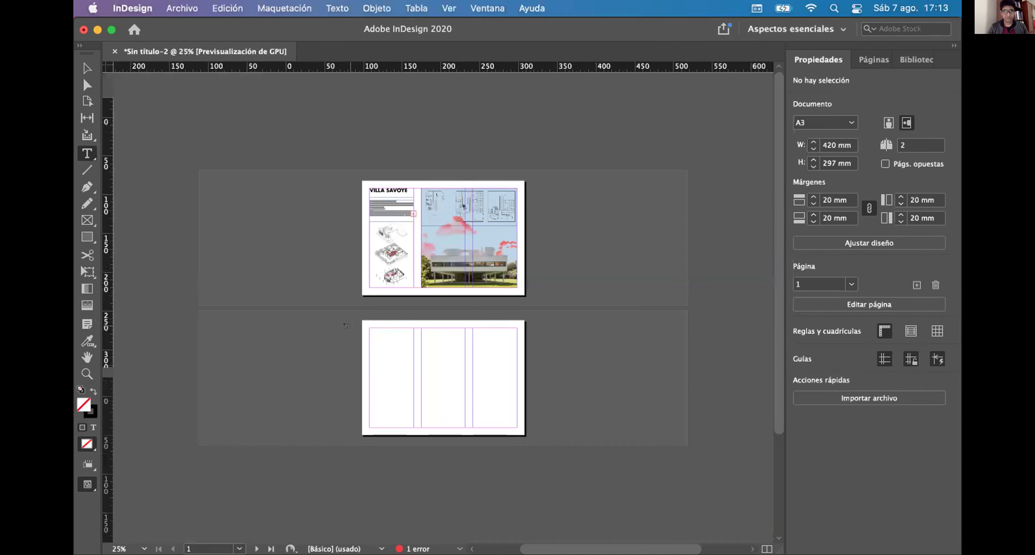
# Step: Switch to Photoshop, review the facade composition in render.psd, and show the hidden palette screenshot layer
pyautogui.hotkey('ctrl', 'Up')
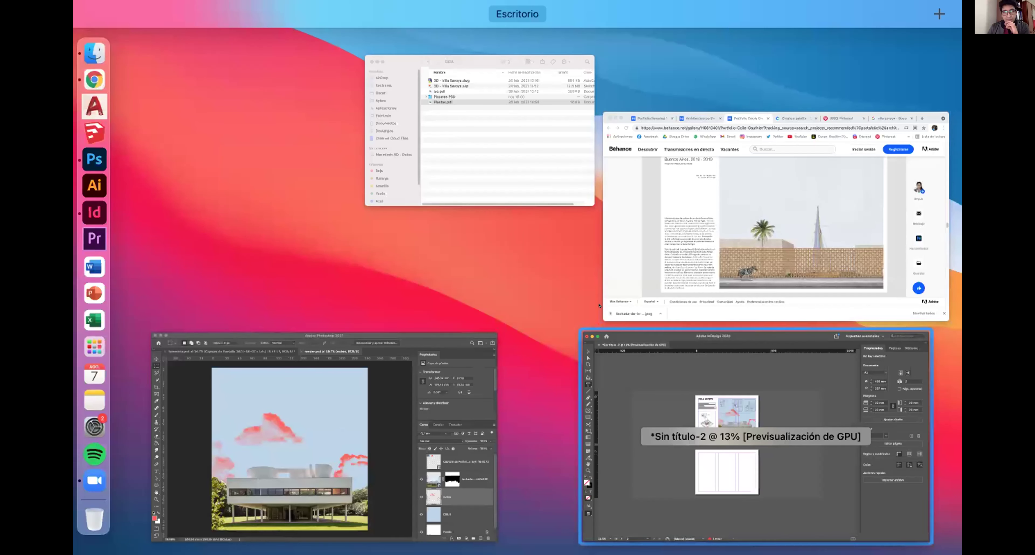
pyautogui.click(322, 462)
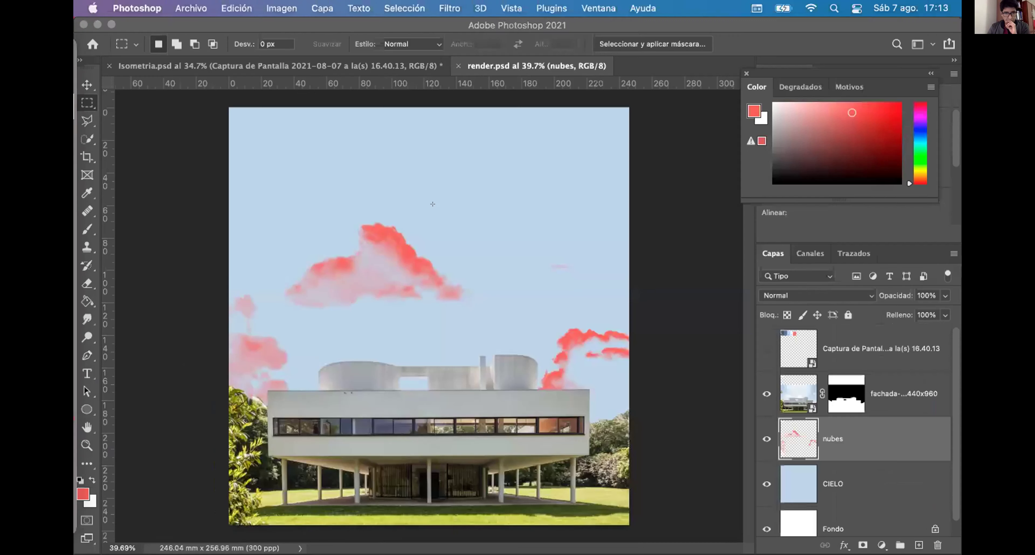
pyautogui.click(92, 479)
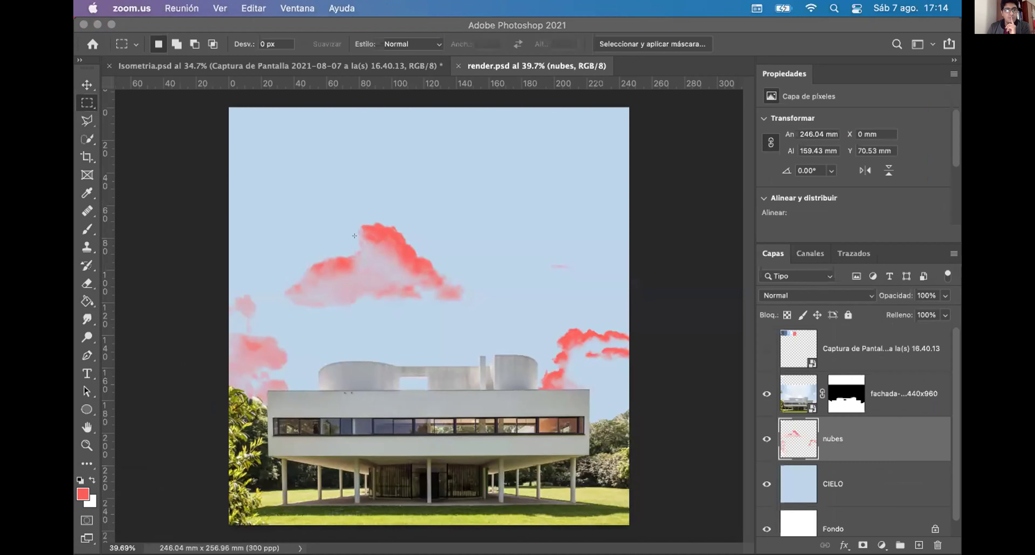
pyautogui.click(355, 236)
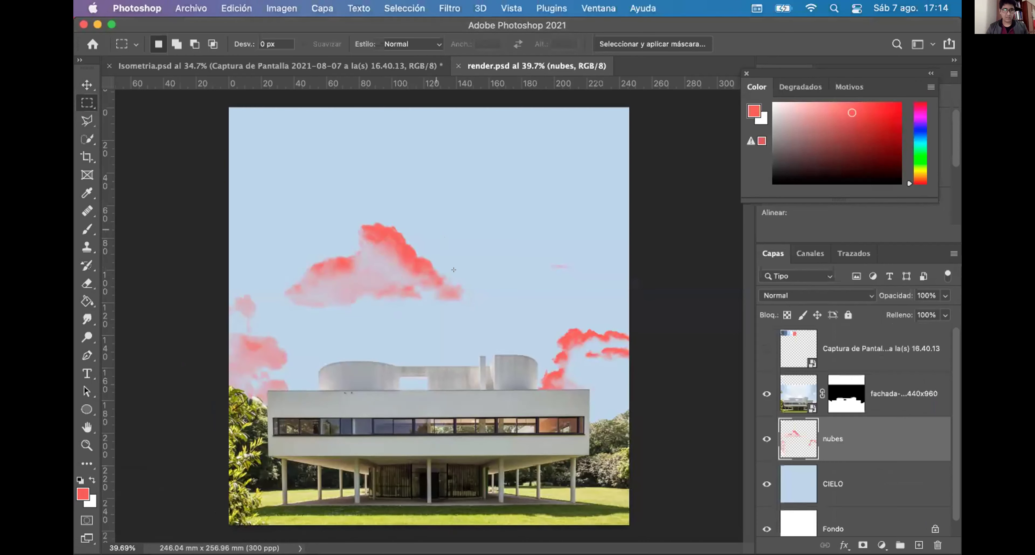
pyautogui.scroll(-3, 454, 269)
pyautogui.scroll(3, 454, 270)
pyautogui.scroll(-1, 454, 269)
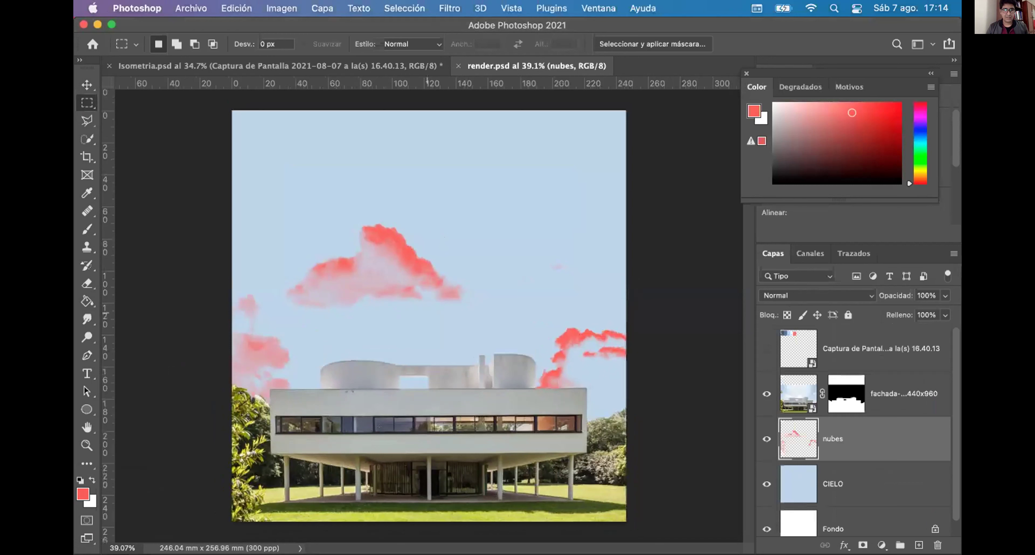
pyautogui.scroll(-2, 430, 316)
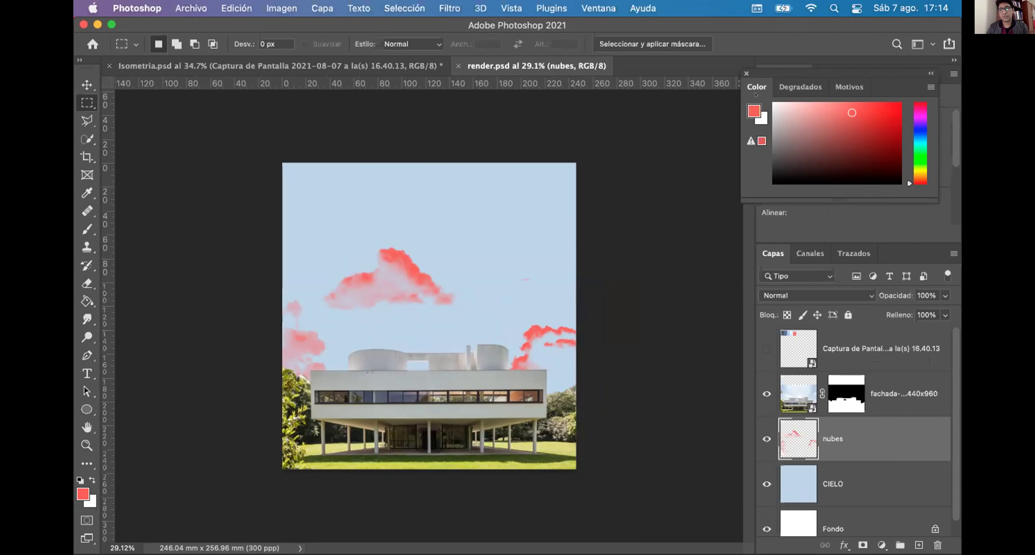
pyautogui.click(767, 349)
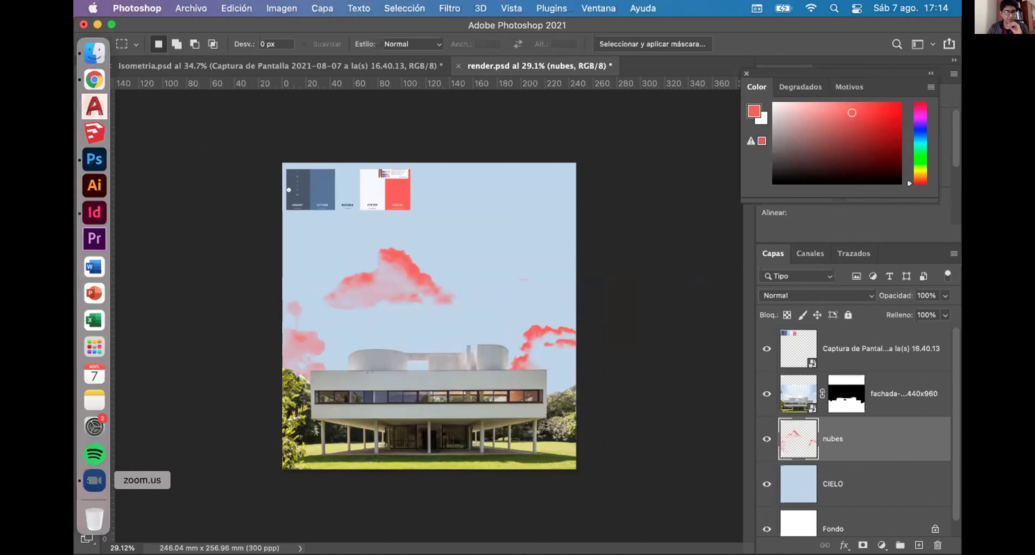
pyautogui.click(92, 478)
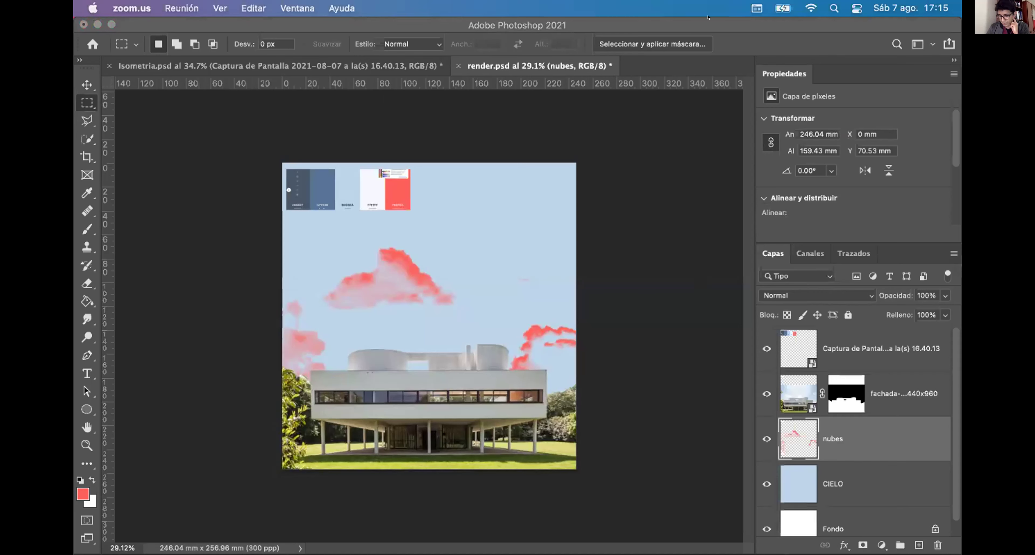
pyautogui.click(708, 17)
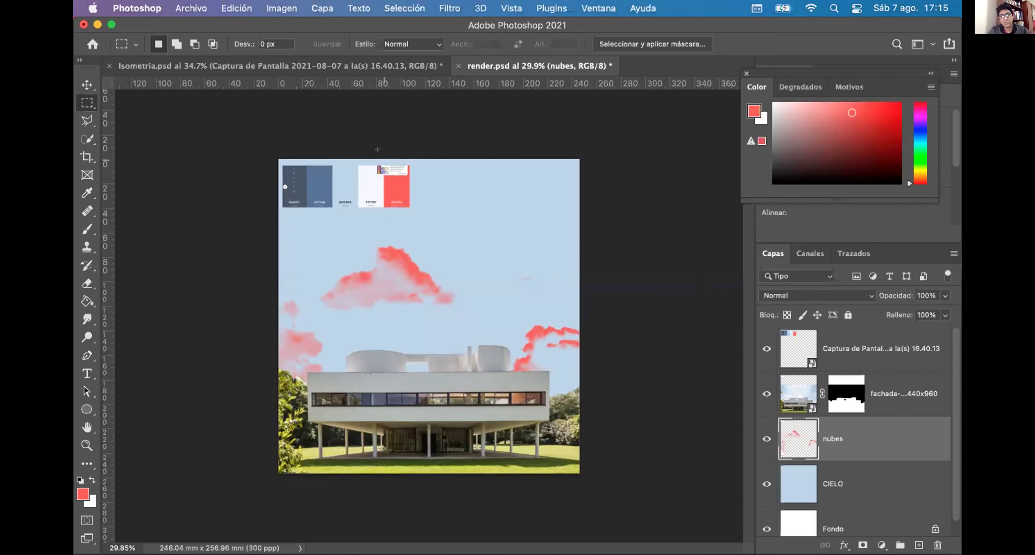
pyautogui.scroll(2, 379, 150)
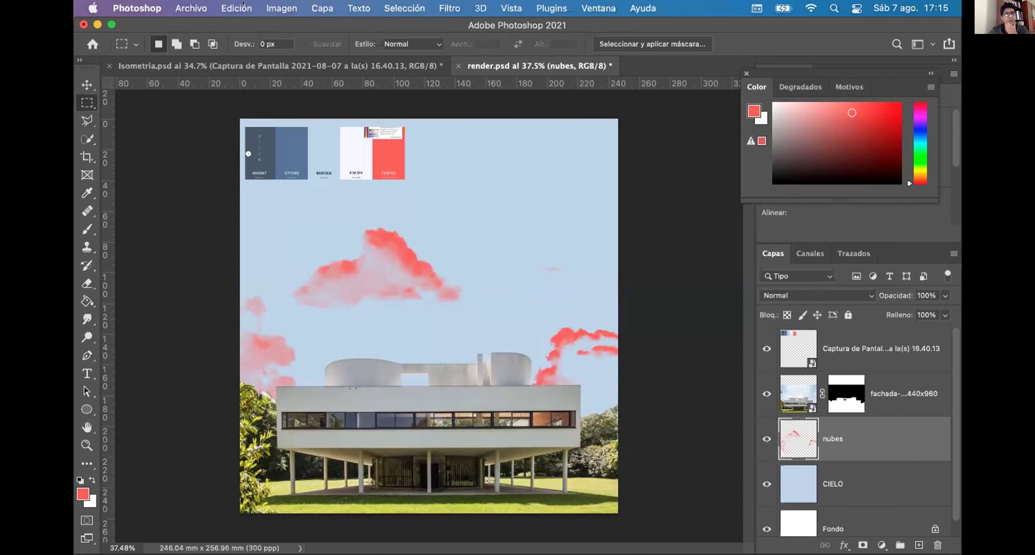
# Step: Check the colour mode and bit depth of the render.psd facade composition
pyautogui.click(243, 4)
pyautogui.moveTo(299, 25)
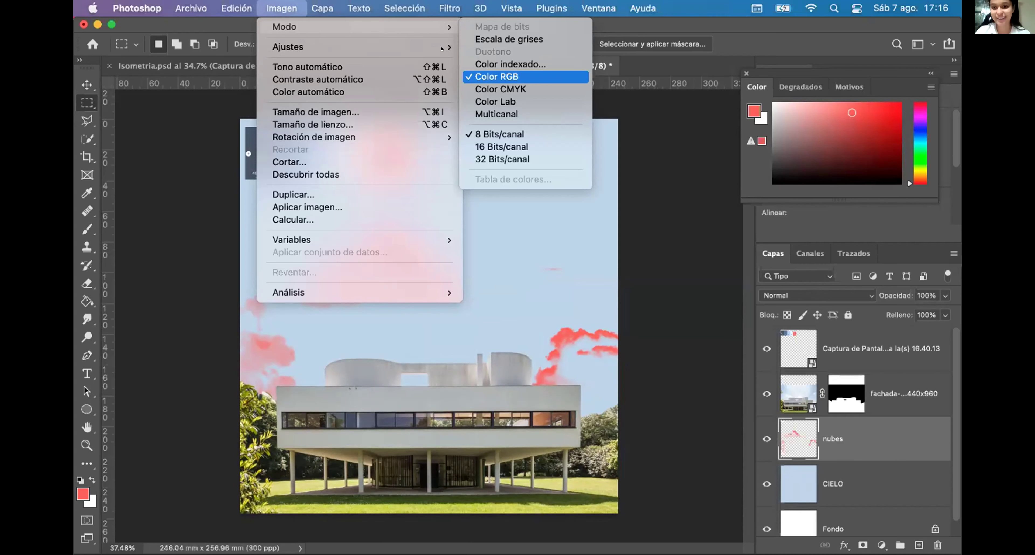
pyautogui.press('Escape')
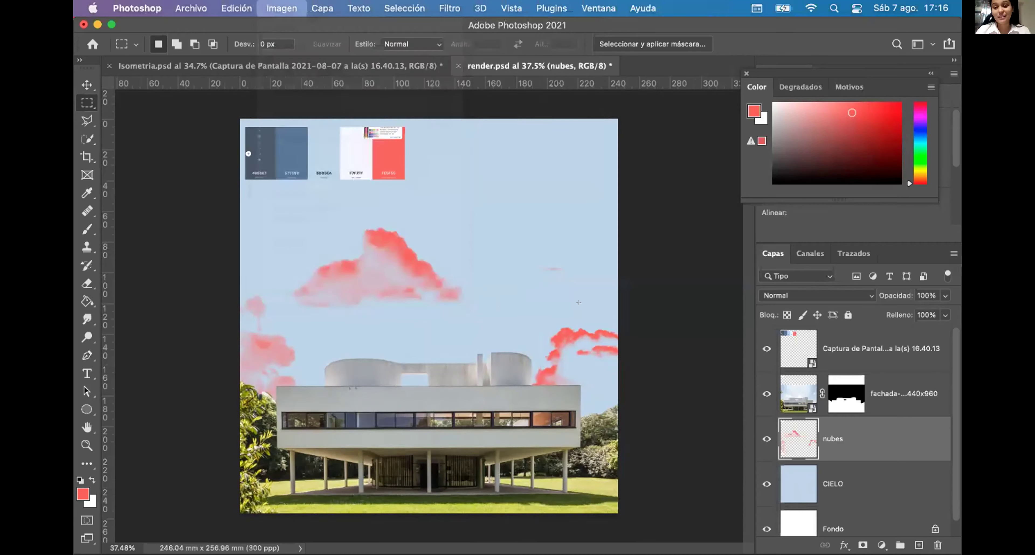
# Step: Switch to InDesign and review the Villa Savoye sheet on page 1 alongside the empty second page
pyautogui.hotkey('ctrl', 'Up')
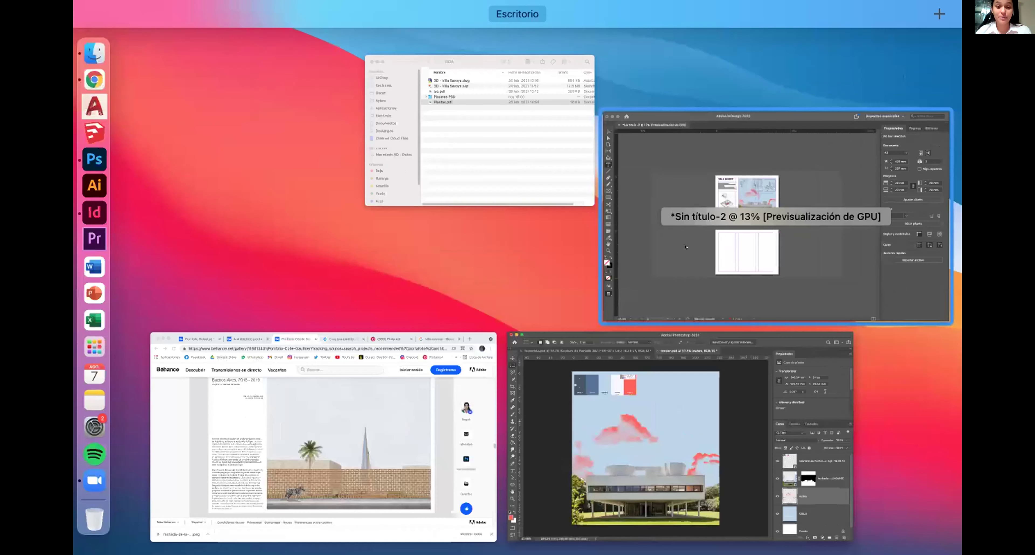
pyautogui.click(687, 239)
pyautogui.click(227, 8)
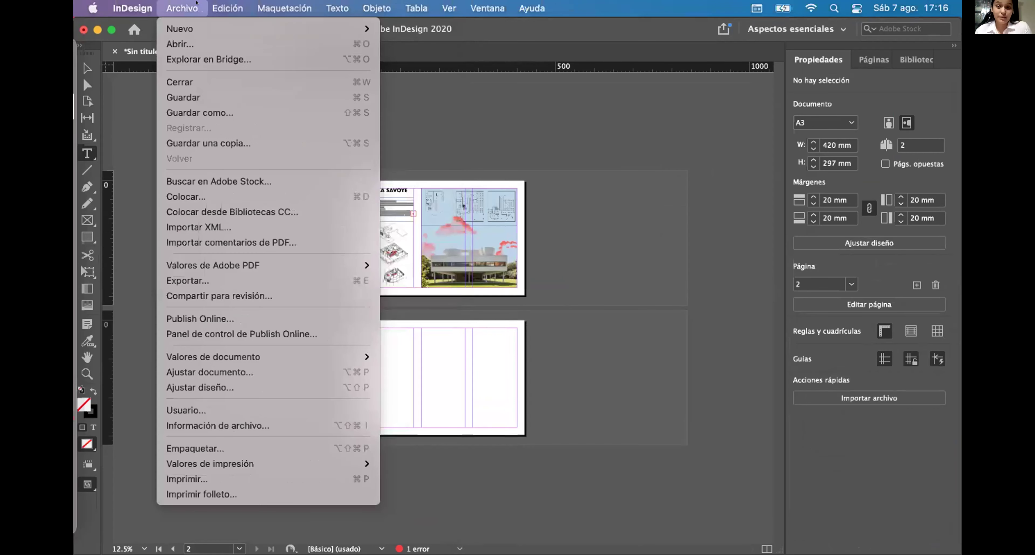
pyautogui.click(197, 3)
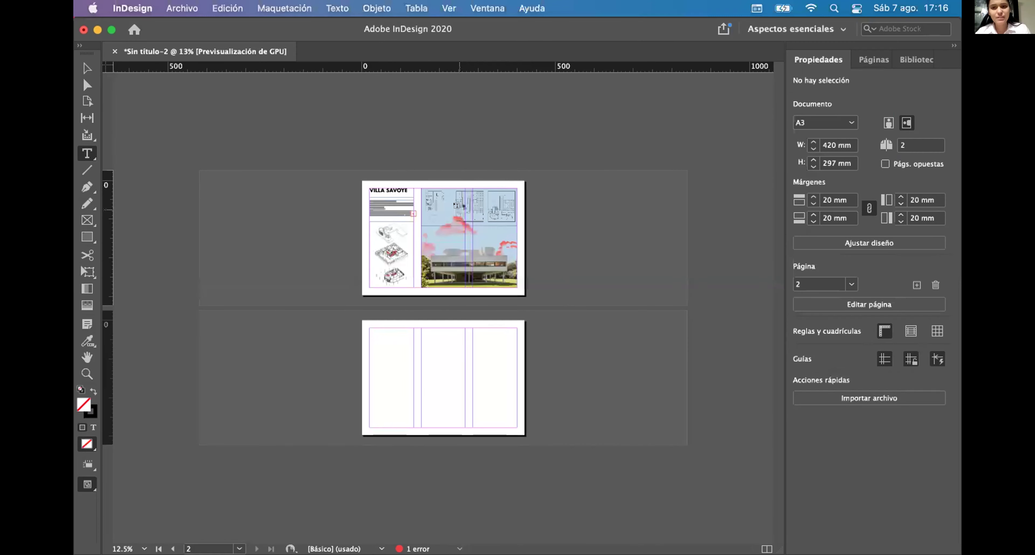
pyautogui.scroll(5, 456, 205)
pyautogui.scroll(-5, 575, 224)
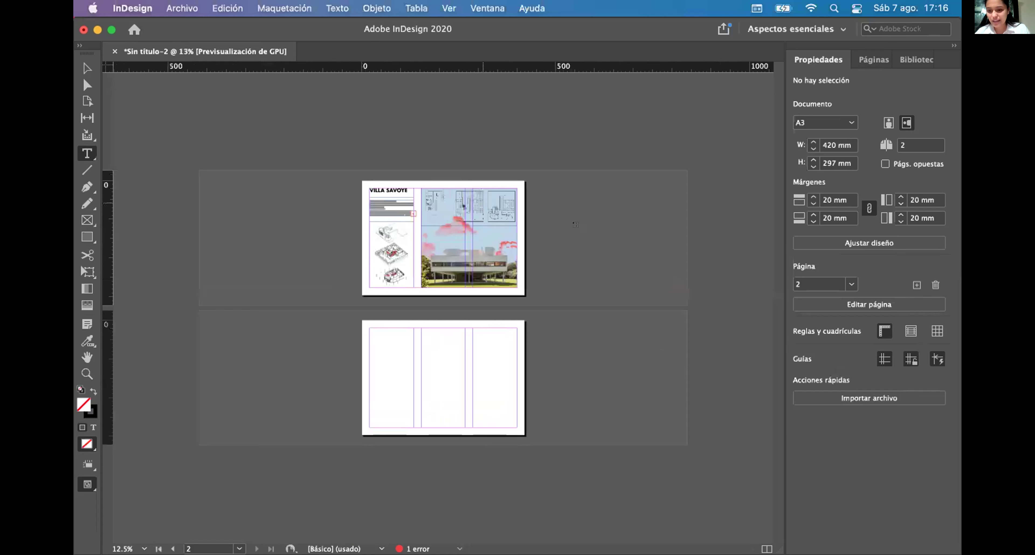
pyautogui.scroll(2, 576, 225)
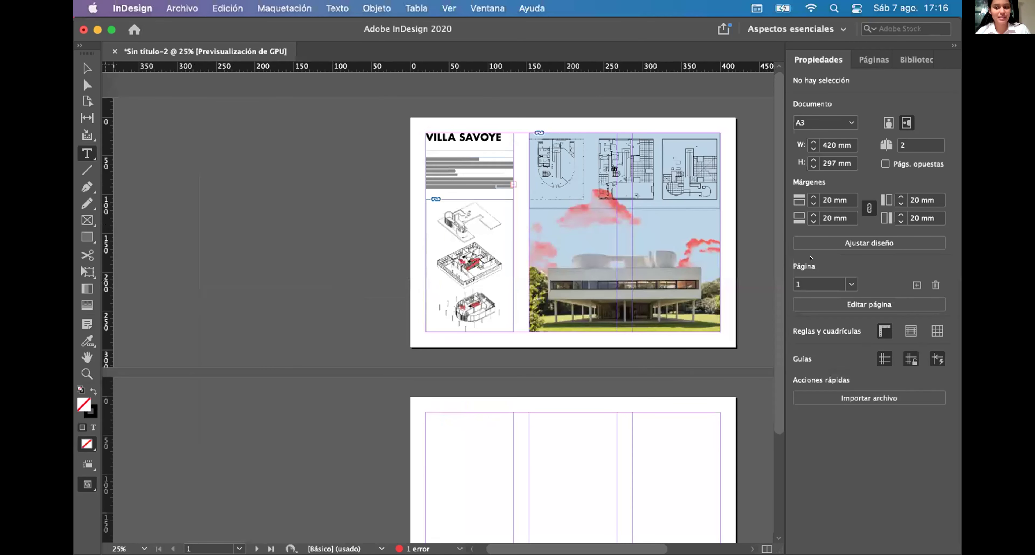